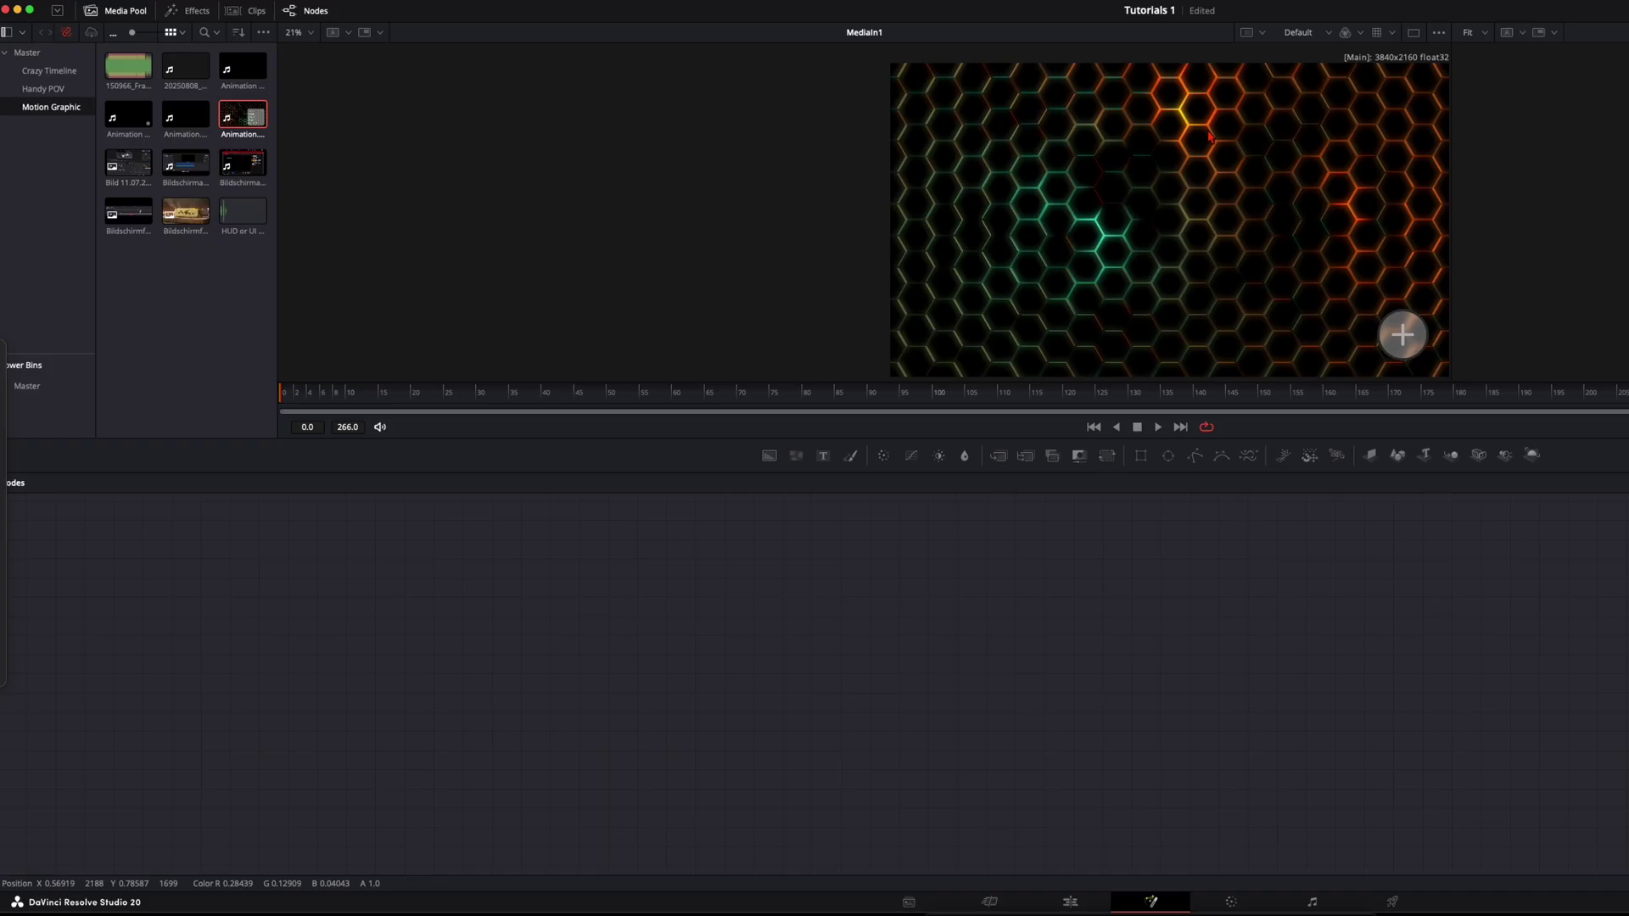
- Return to the first frame and add a HexagonGlow effect node to the empty node graph
left_click_drag(363, 397, 285, 397)
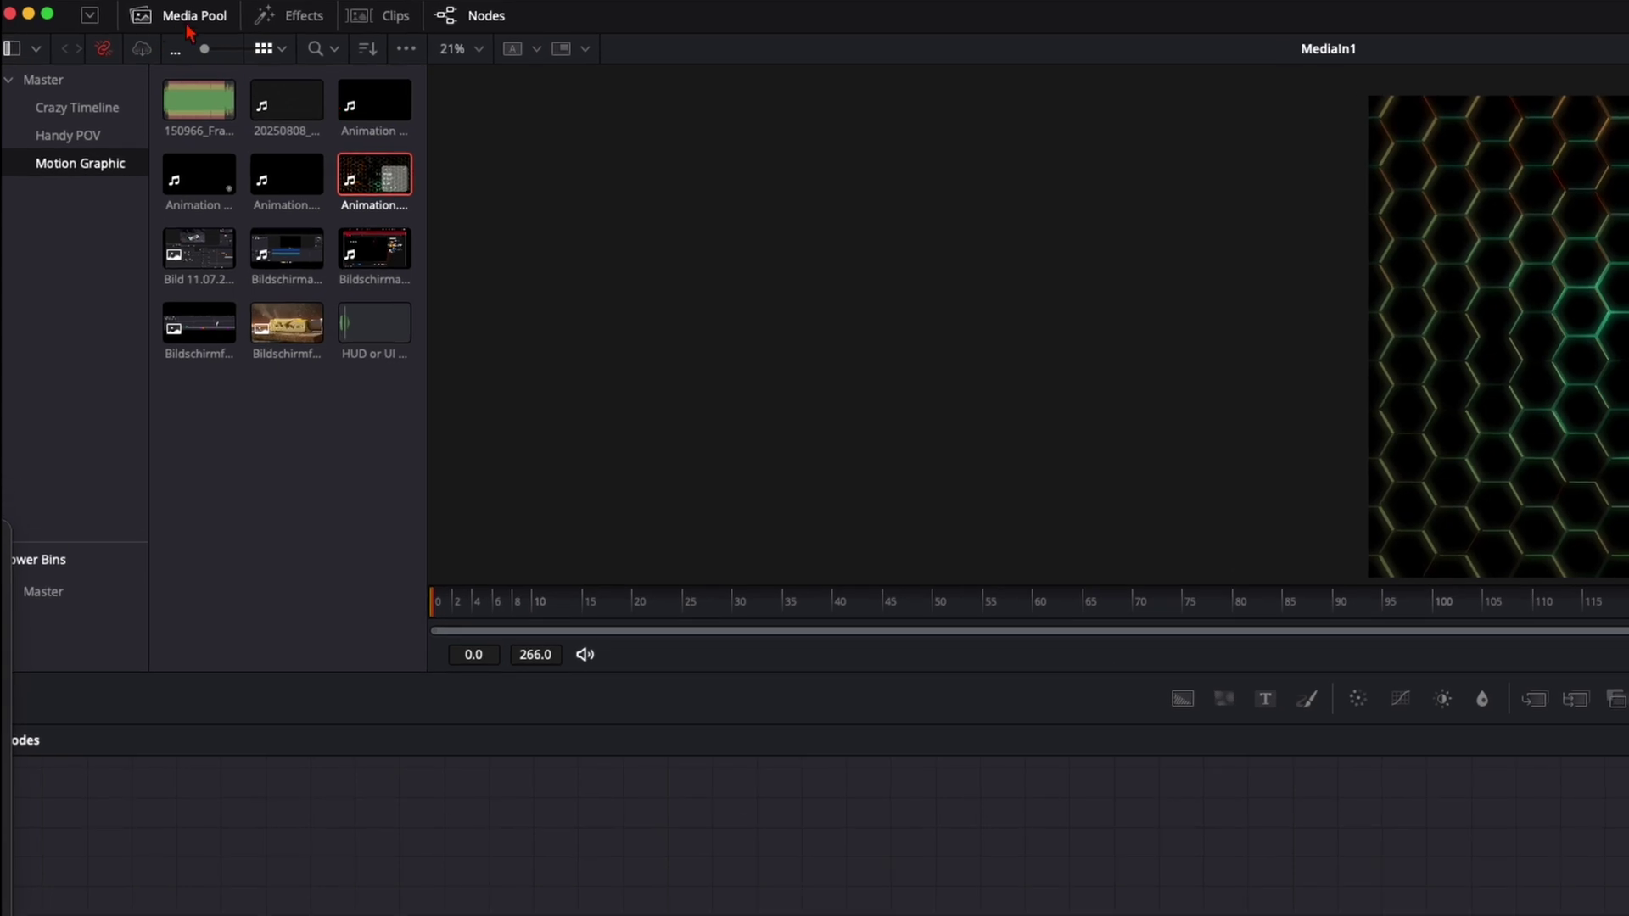
left_click(293, 16)
left_click_drag(179, 132, 1070, 662)
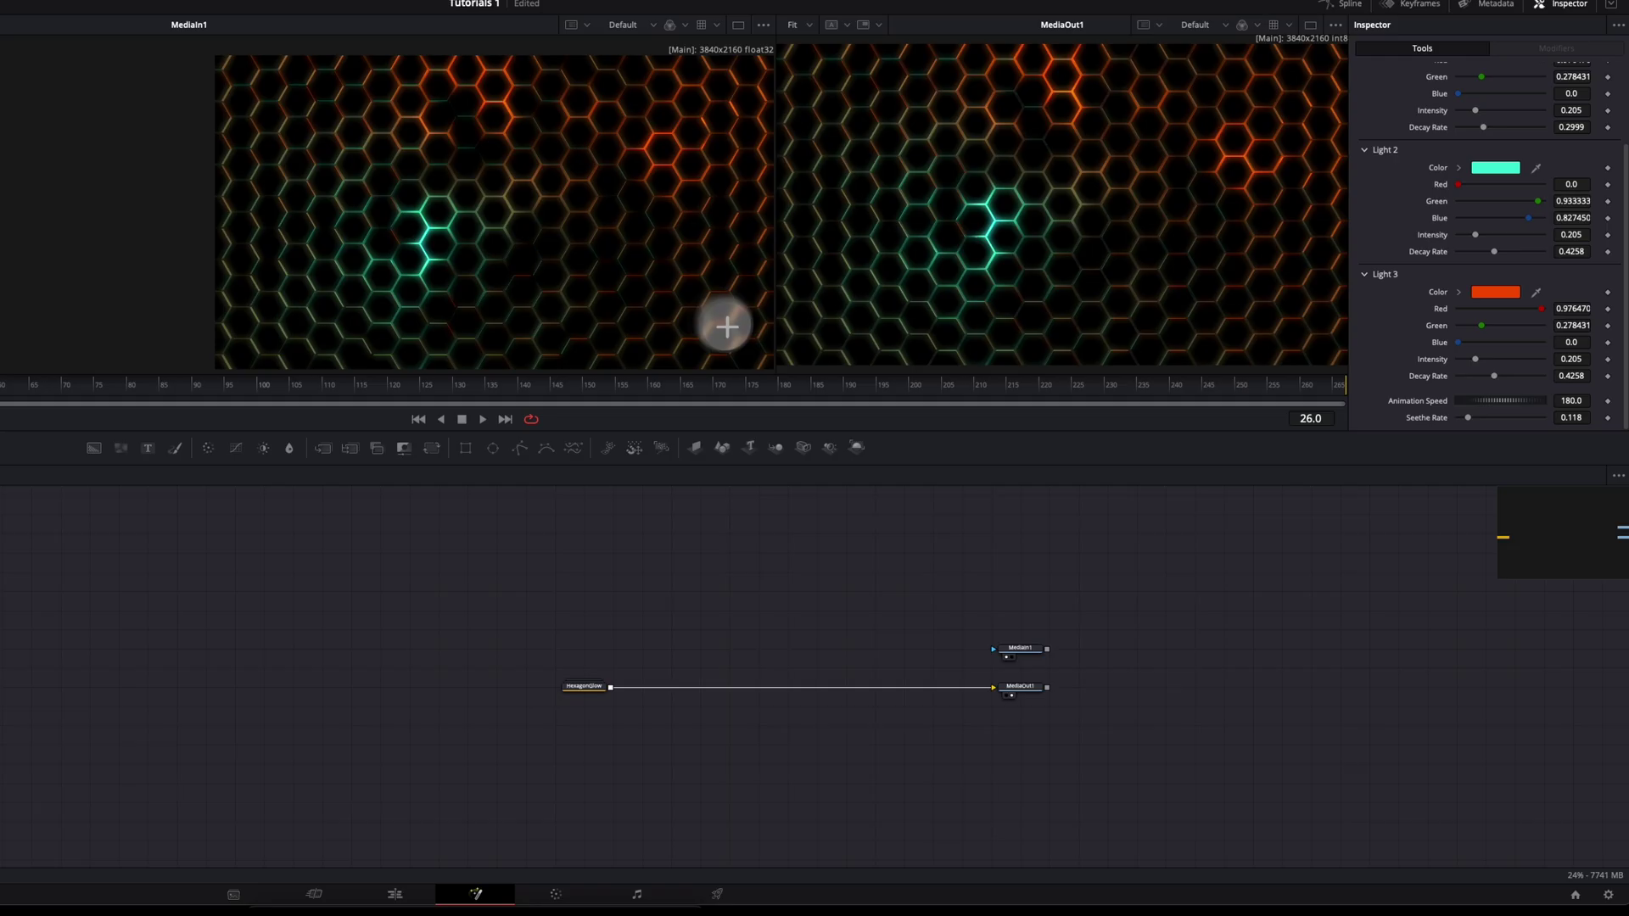
- Add a Background node masked by a Rectangle node and merge it over the HexagonGlow output
left_click_drag(464, 448, 663, 570)
left_click_drag(90, 449, 715, 596)
left_click_drag(722, 553, 716, 596)
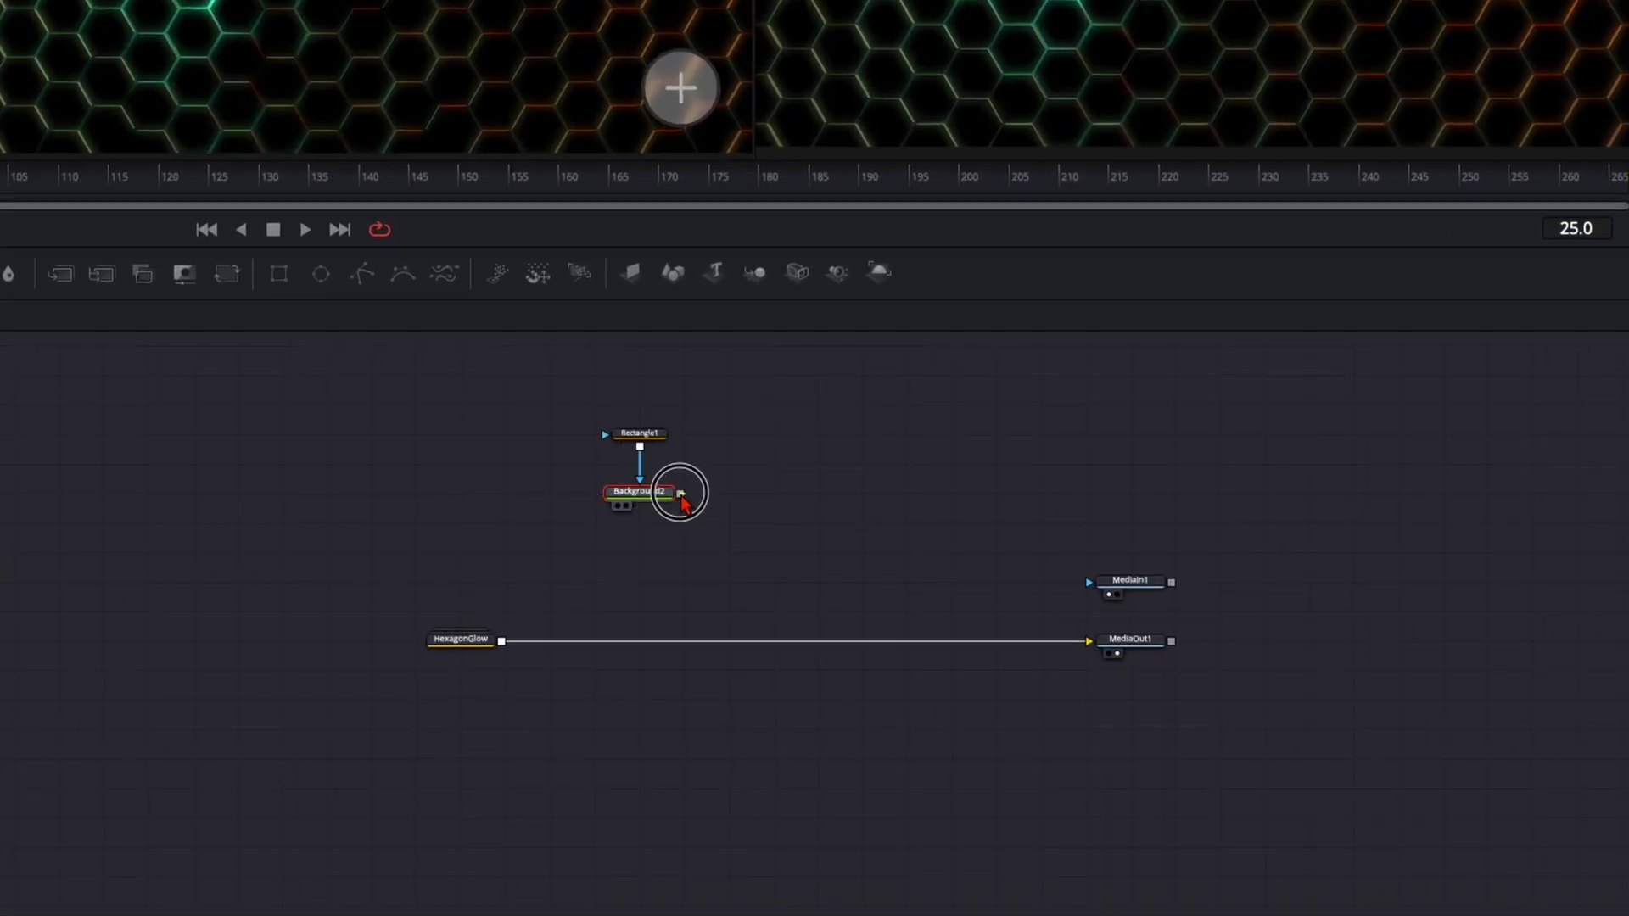
left_click_drag(680, 494, 502, 640)
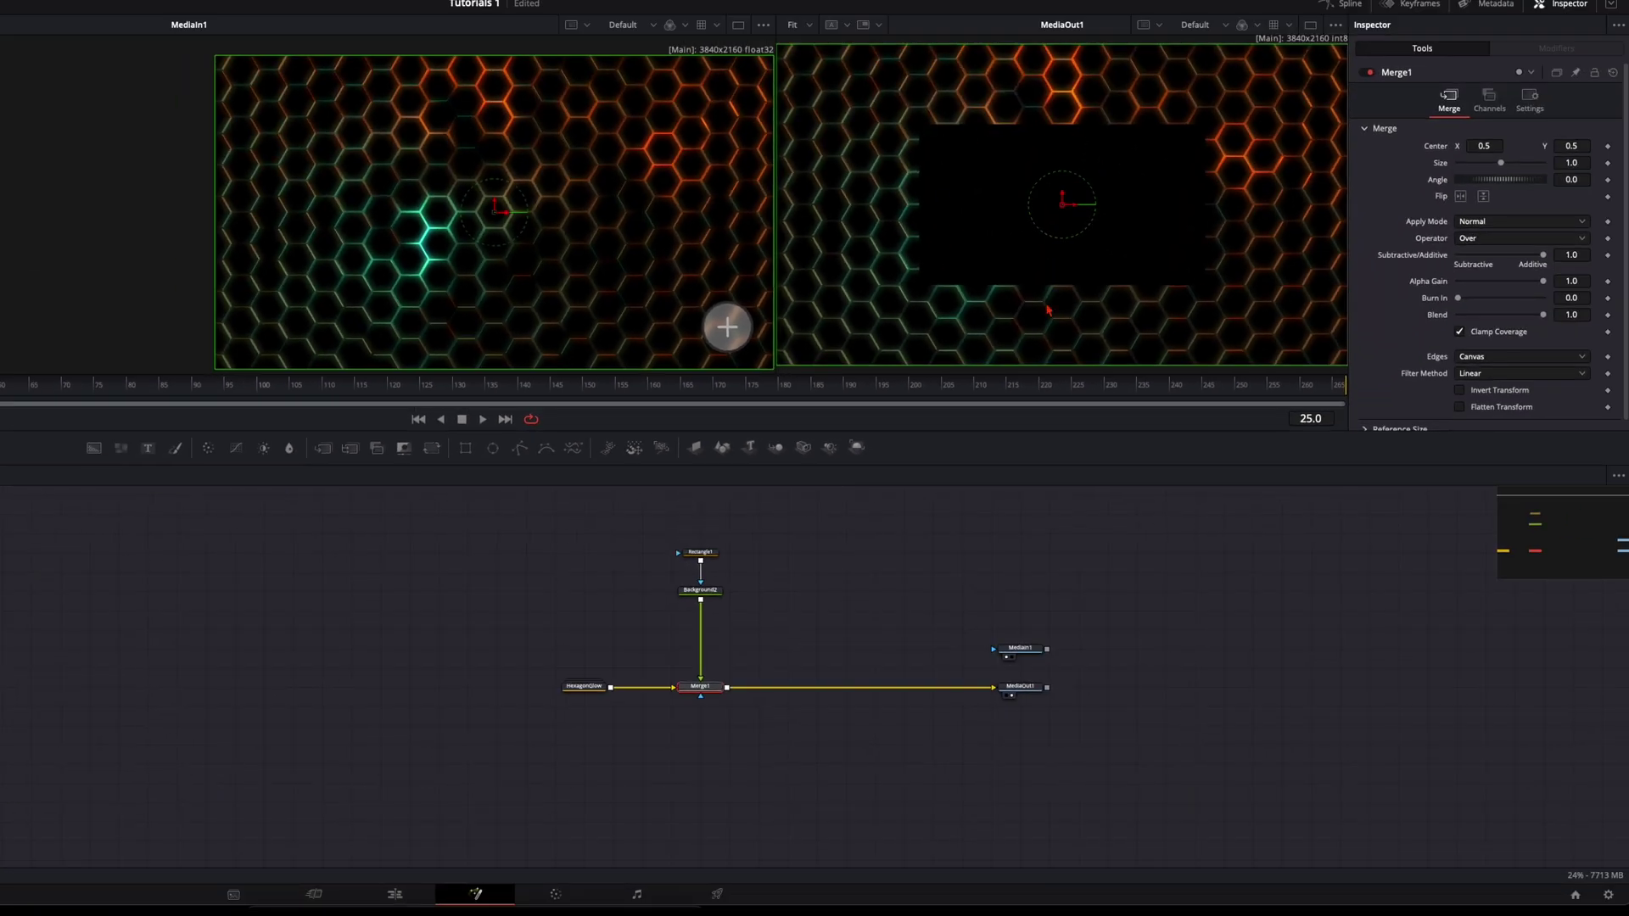
- Try tying the rectangle's width to its height with the expression Height * 9/16, then vary the height
left_click(701, 553)
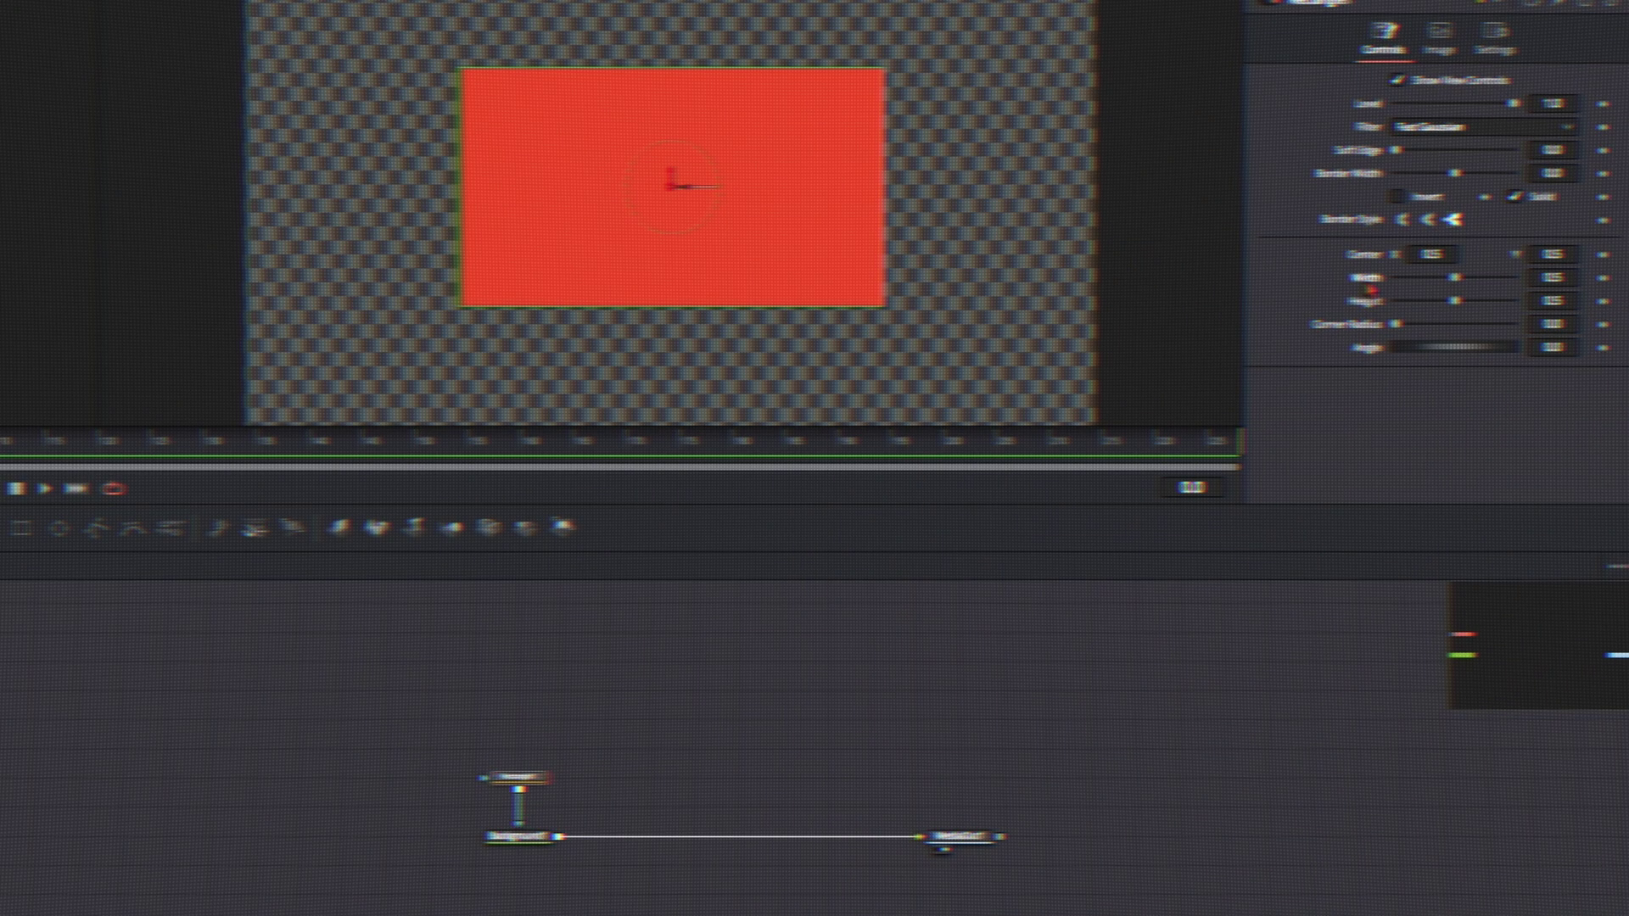
left_click_drag(1463, 278, 1462, 324)
key("ctrl+z")
right_click(1366, 283)
left_click(1410, 328)
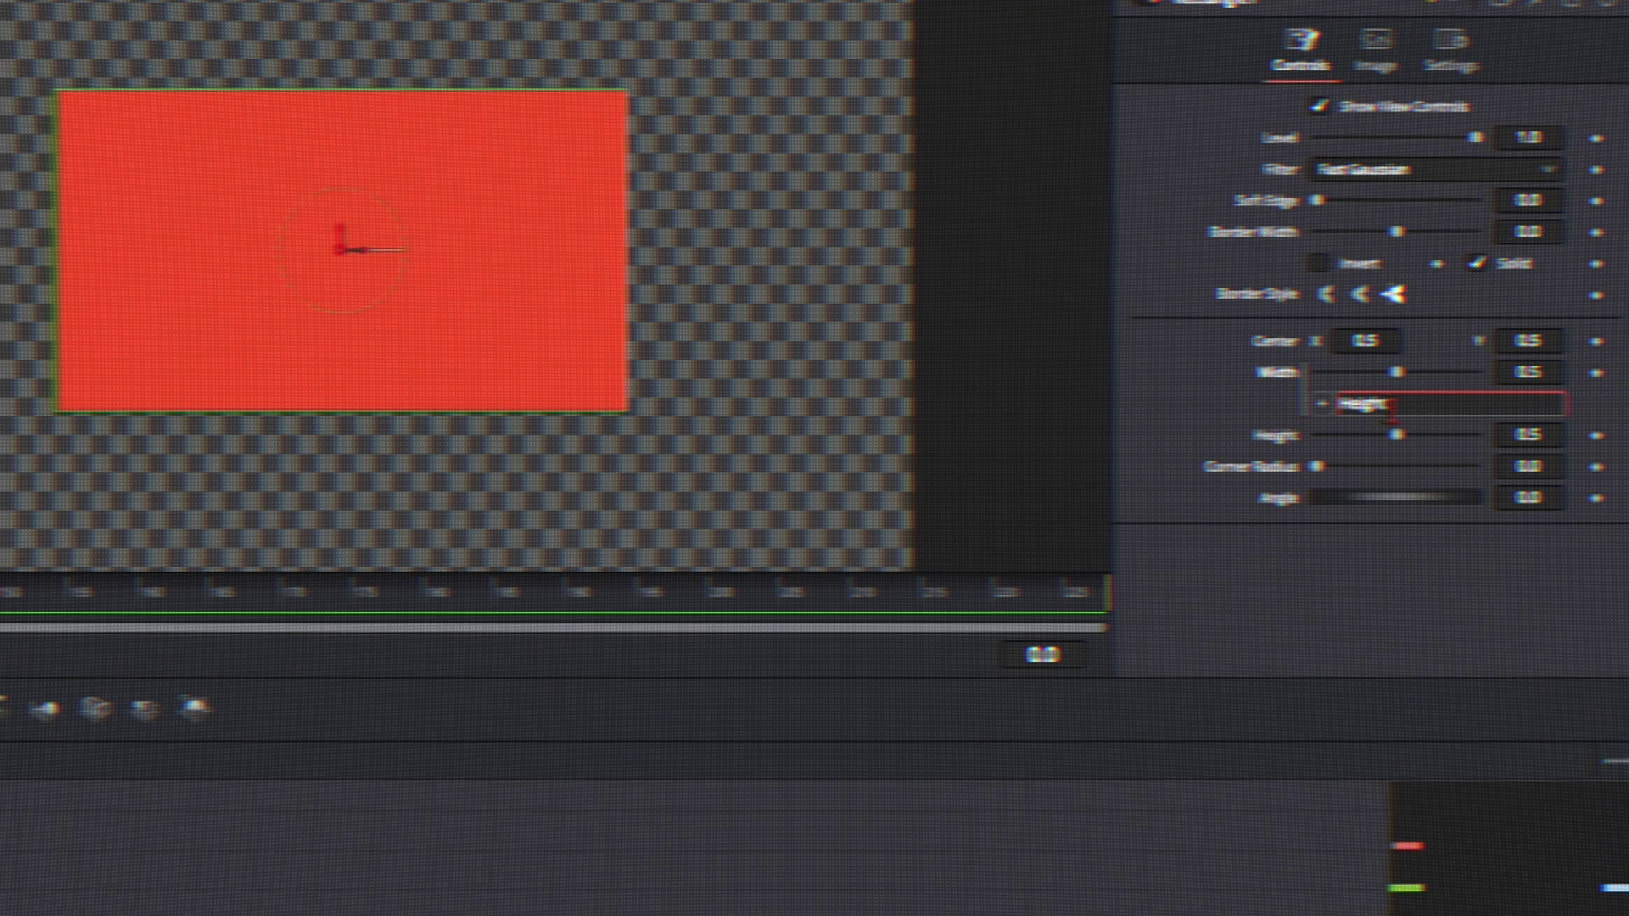
key("Tab")
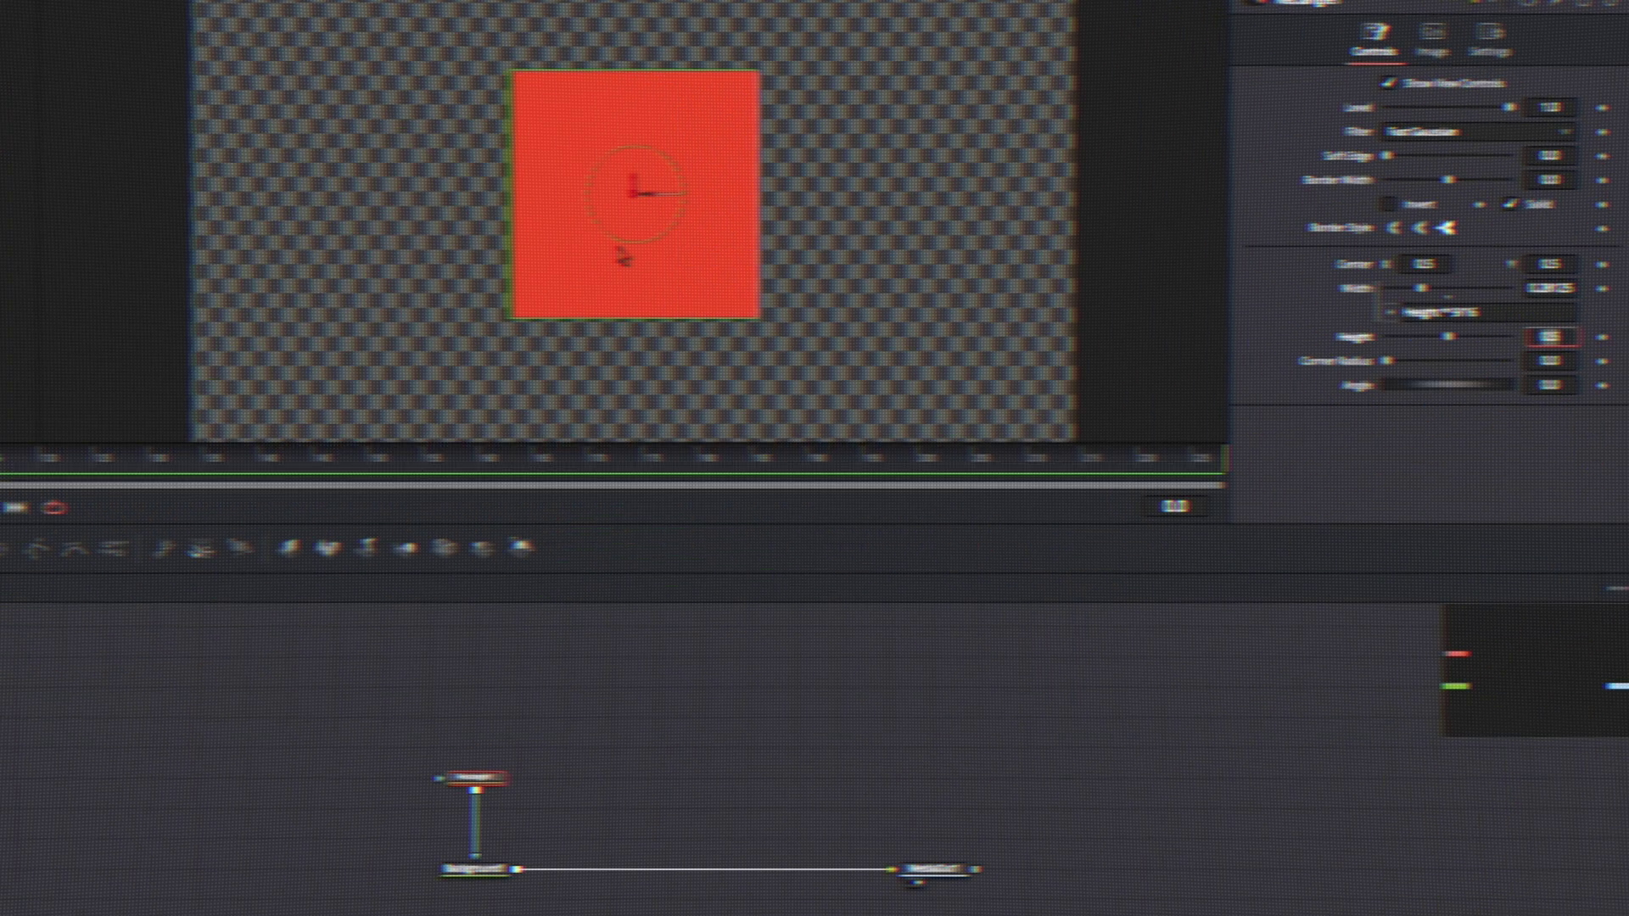
left_click_drag(1481, 428, 1442, 429)
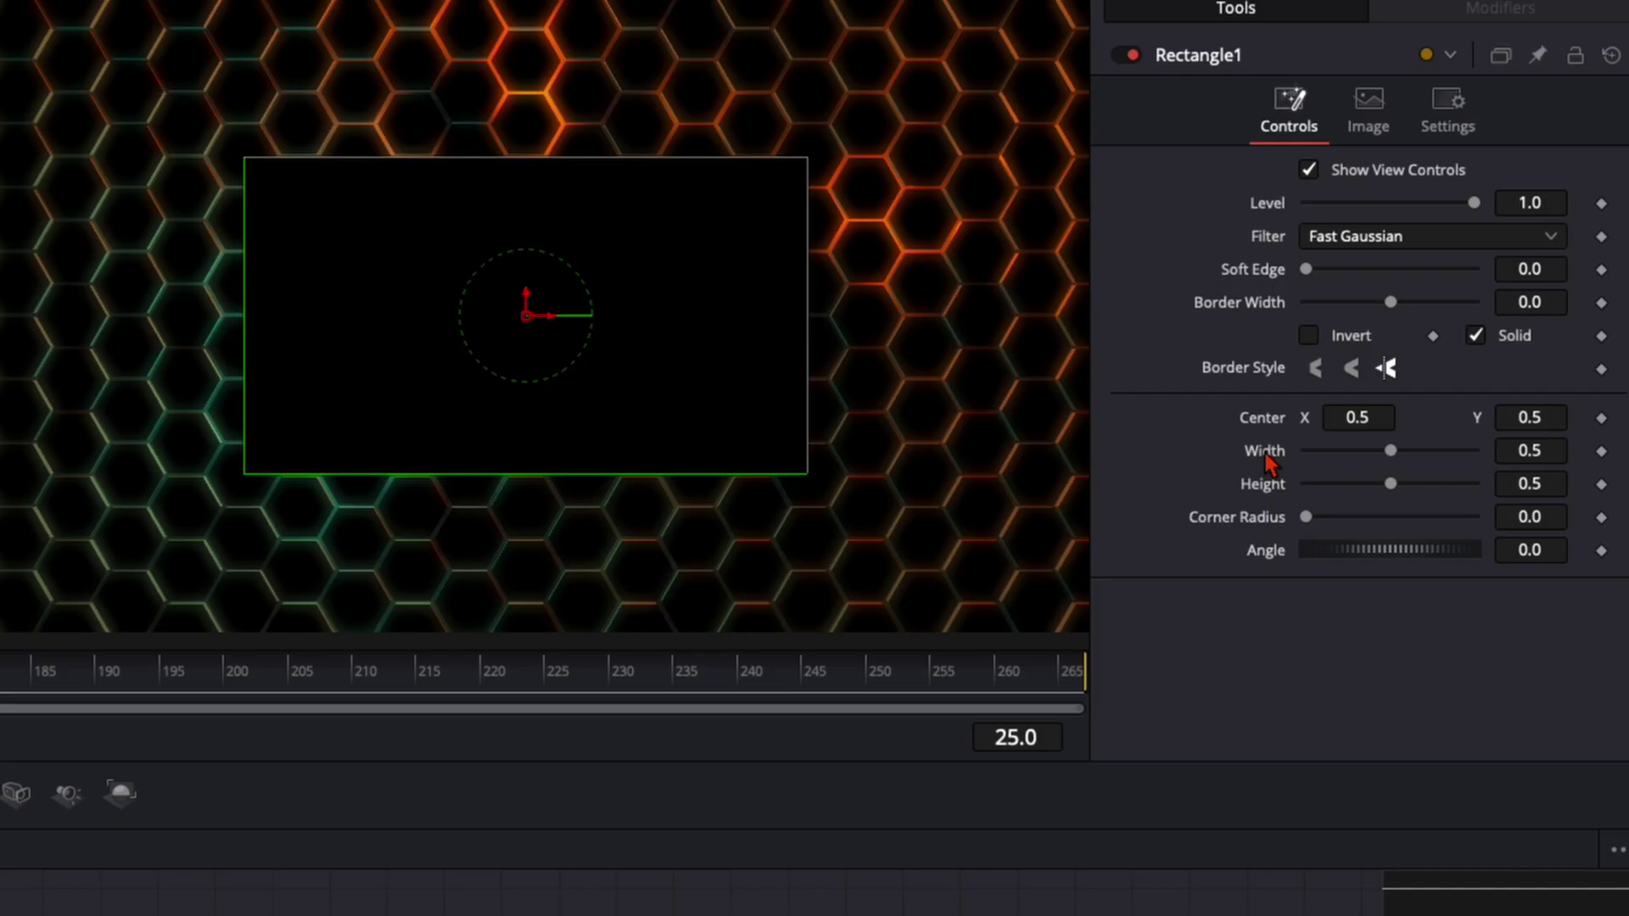
- Give Rectangle1 the width expression Height * 9/16 and set its corner radius to 1.0 to form a circle
right_click(1269, 462)
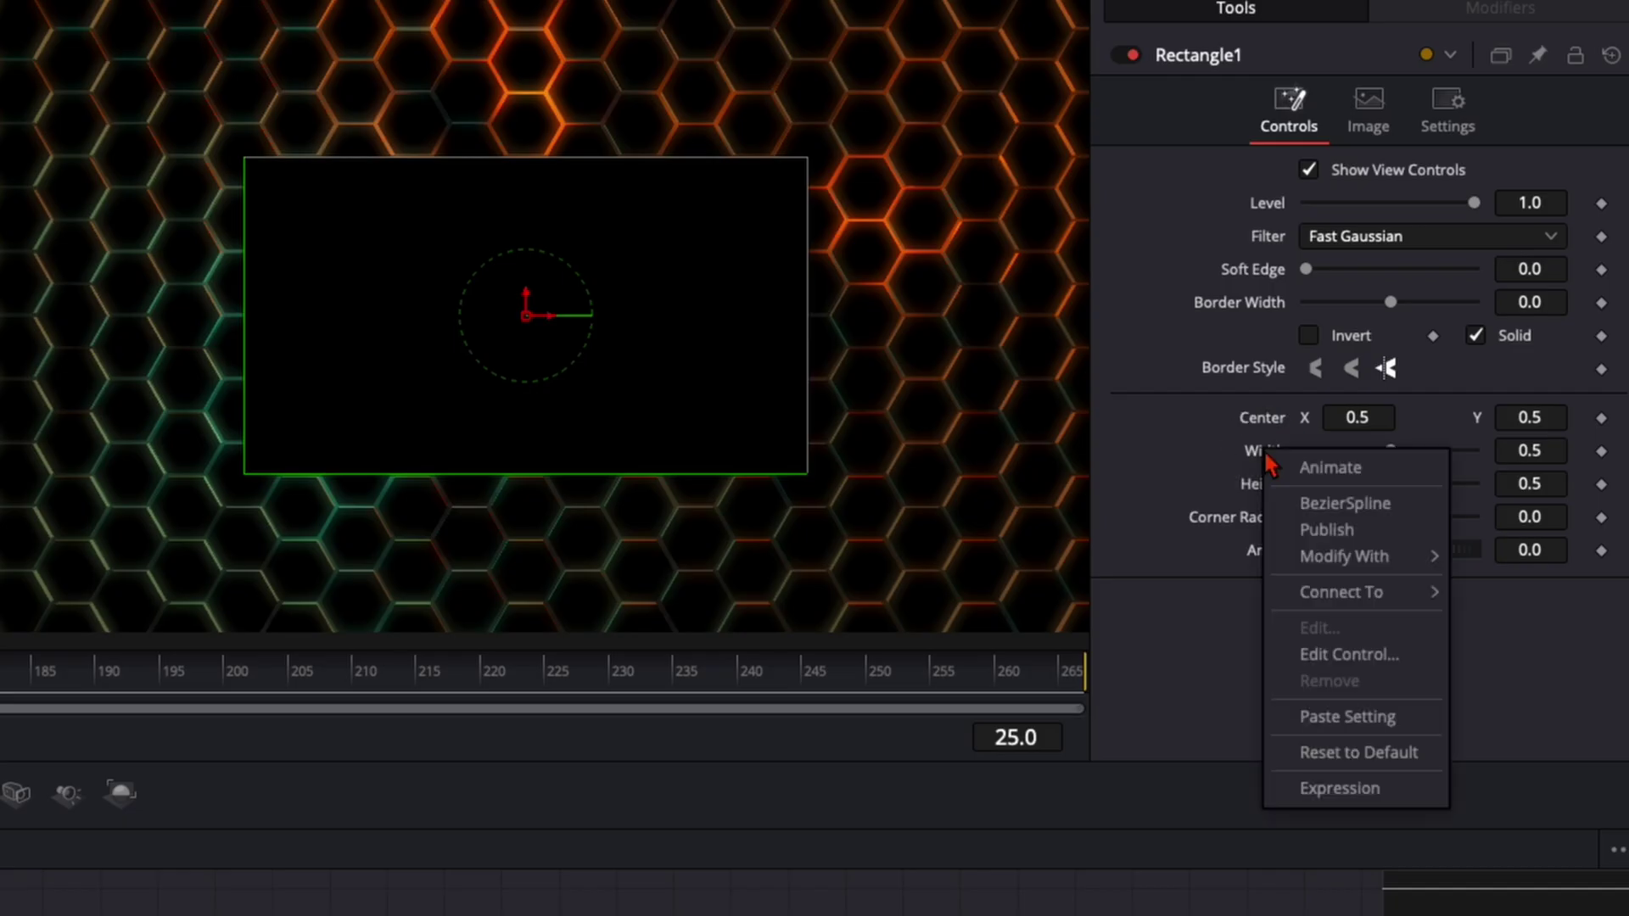
left_click(1357, 791)
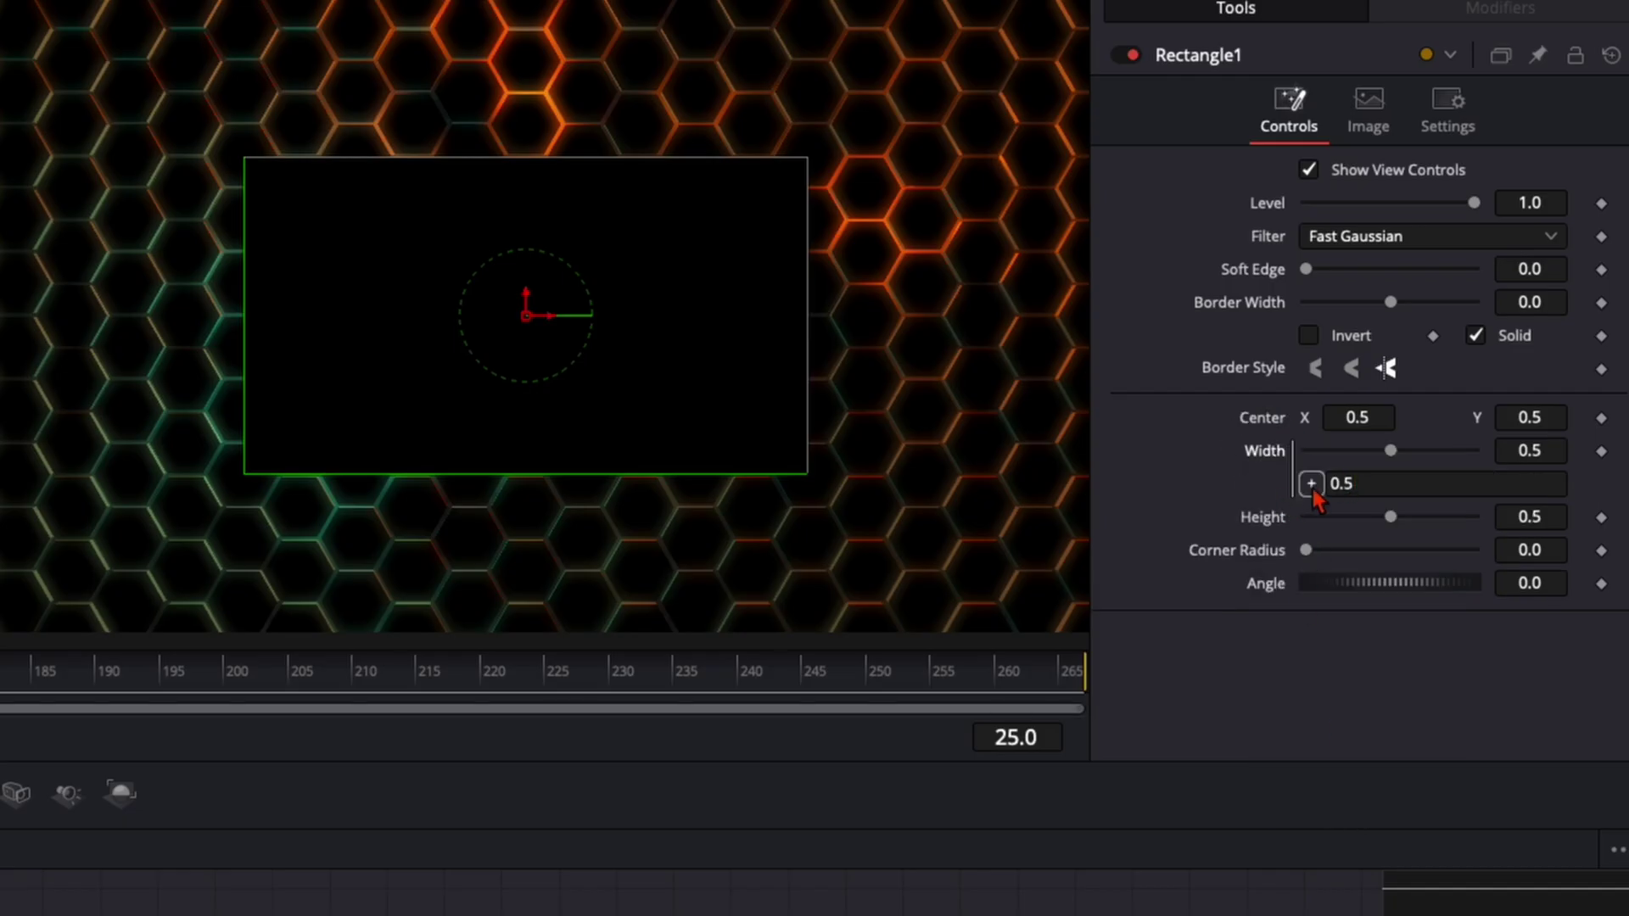
left_click_drag(1312, 490, 1264, 517)
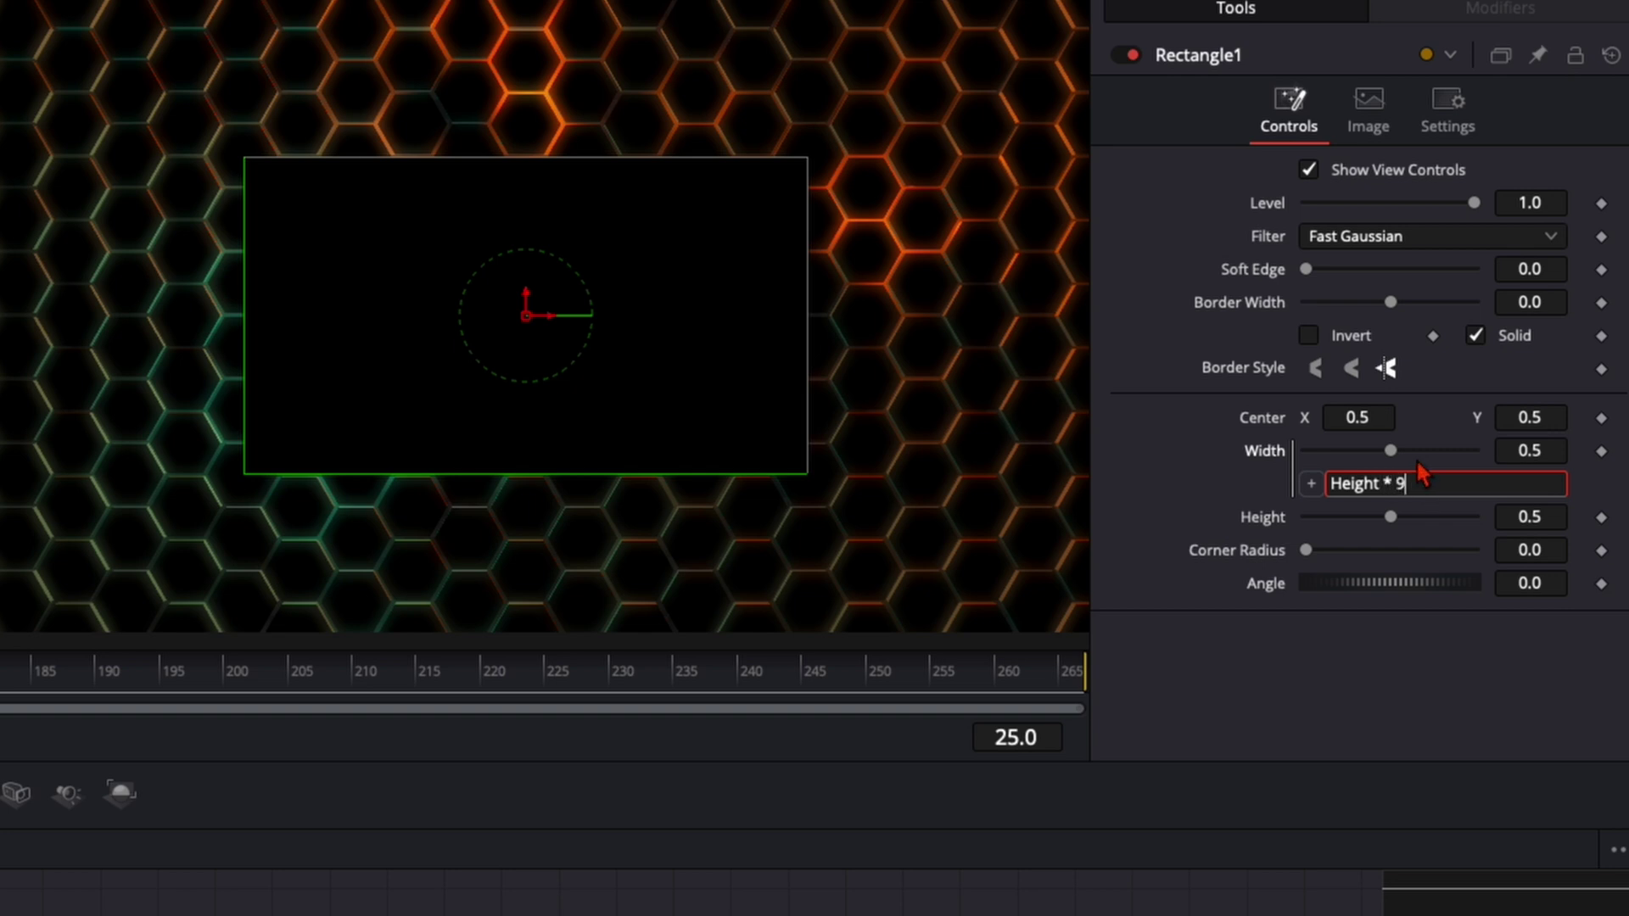
type("* 9/16")
key("Tab")
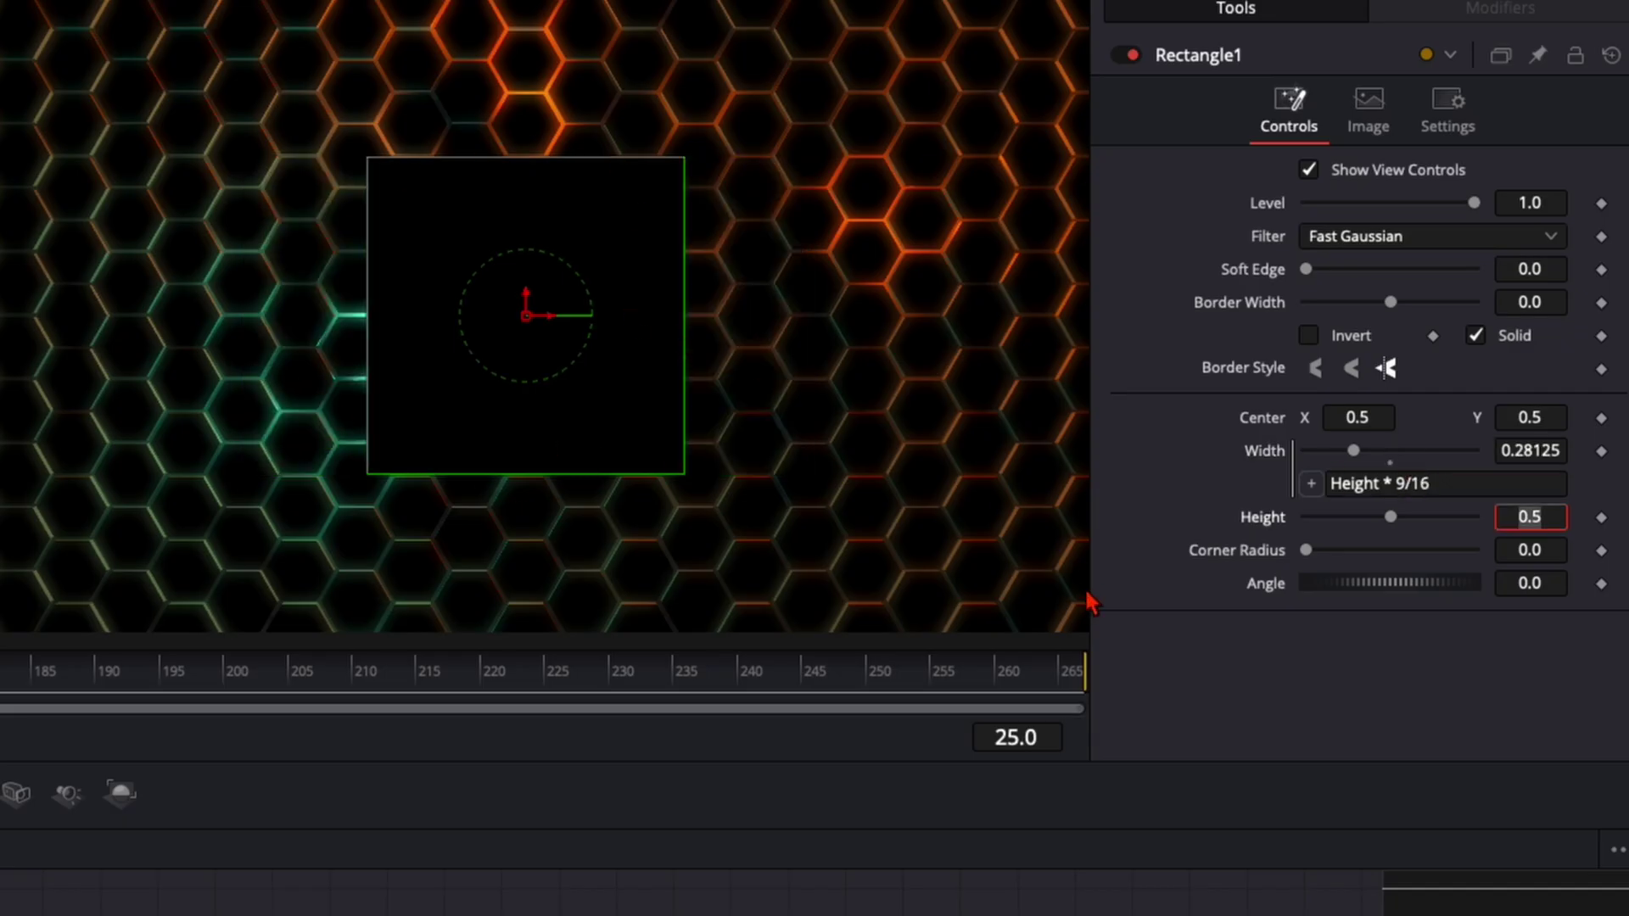
left_click_drag(1306, 550, 1569, 562)
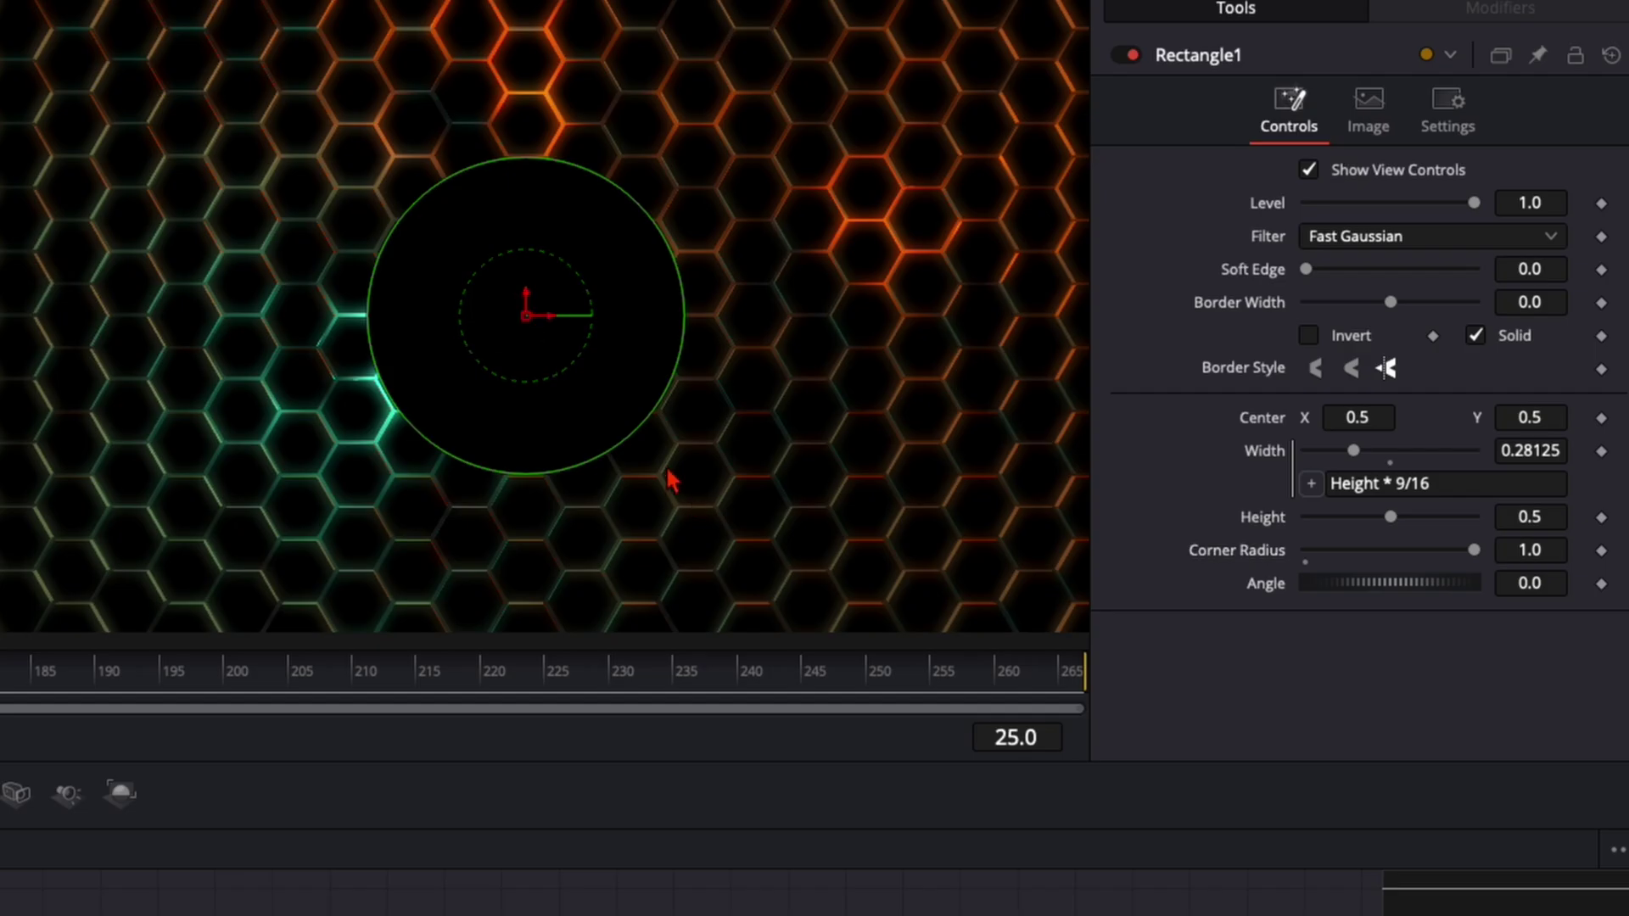
- Shrink the circle to a height of about 0.156 and centre it at about 0.917, 0.134, matching the reference plus button
left_click_drag(638, 447, 564, 350)
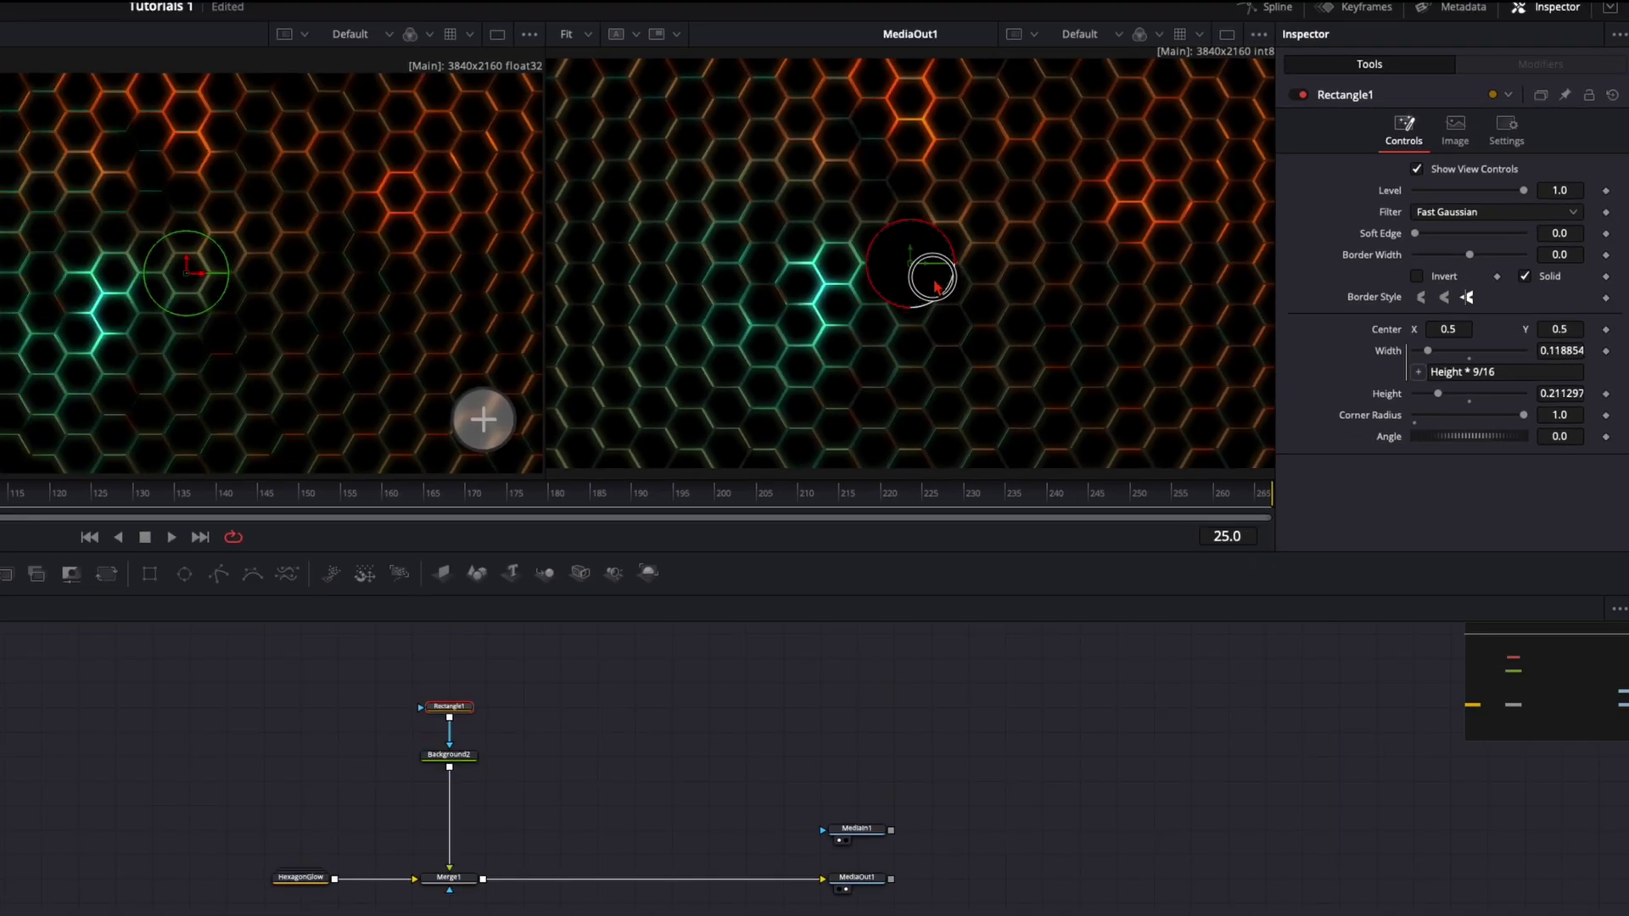
left_click_drag(936, 287, 1214, 417)
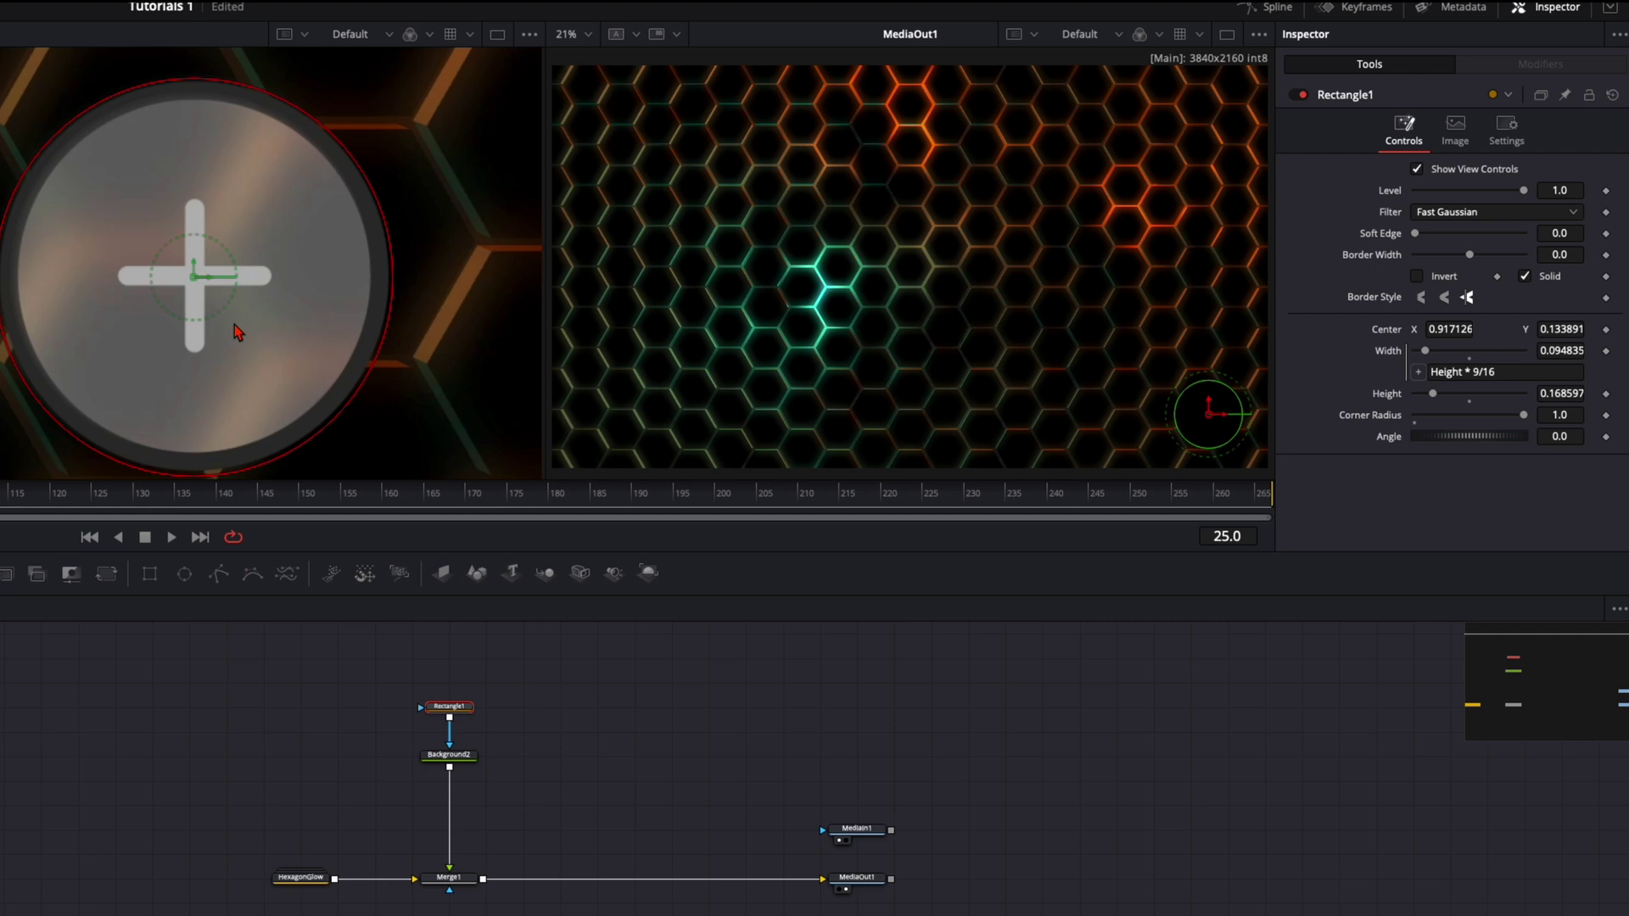
left_click_drag(324, 434, 311, 423)
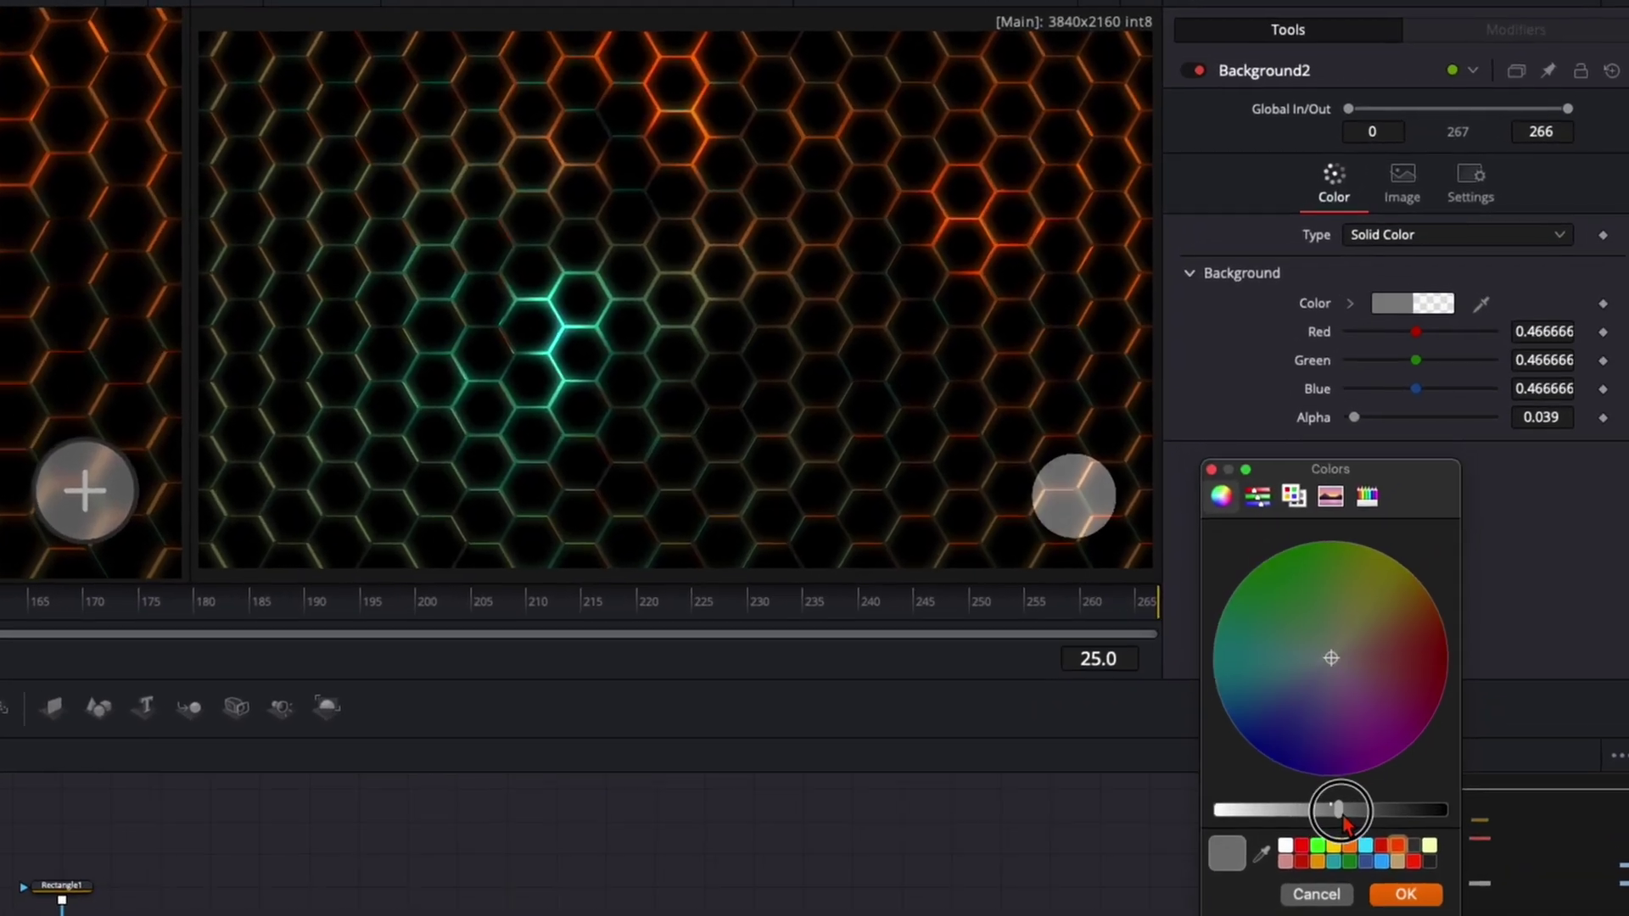
- Set Background2 to a translucent grey with red, green and blue at 0.356862 and alpha at 0.055
left_click_drag(1399, 687, 1412, 688)
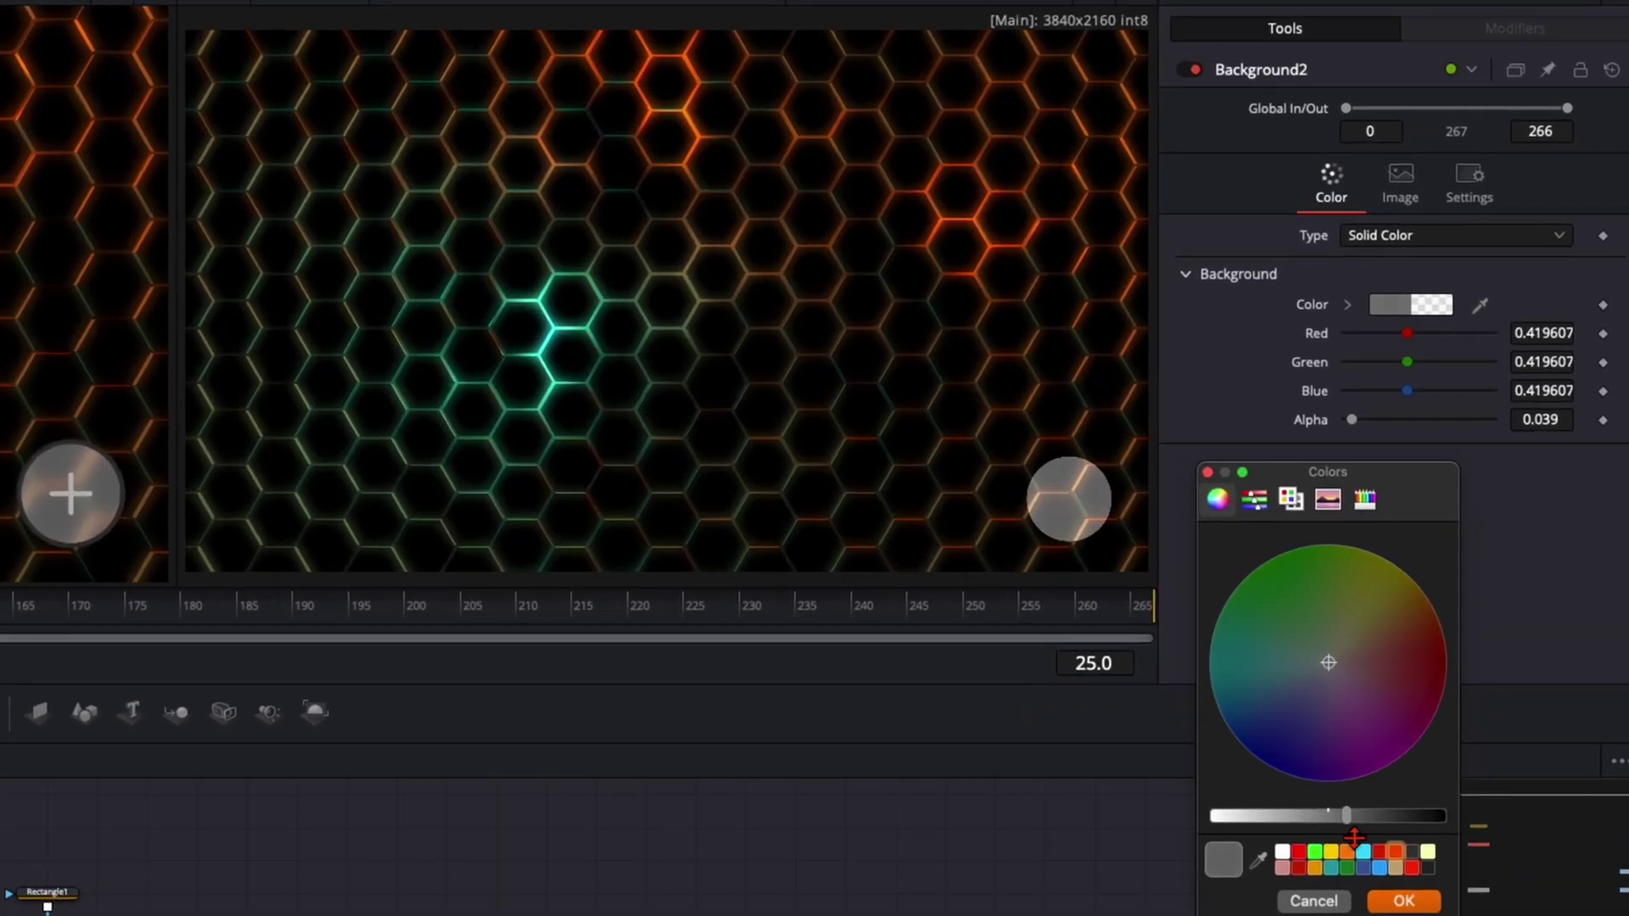
left_click(1408, 910)
mouse_move(1349, 422)
left_mouse_down()
mouse_move(1375, 422)
mouse_move(1353, 421)
left_mouse_up()
left_click(1396, 311)
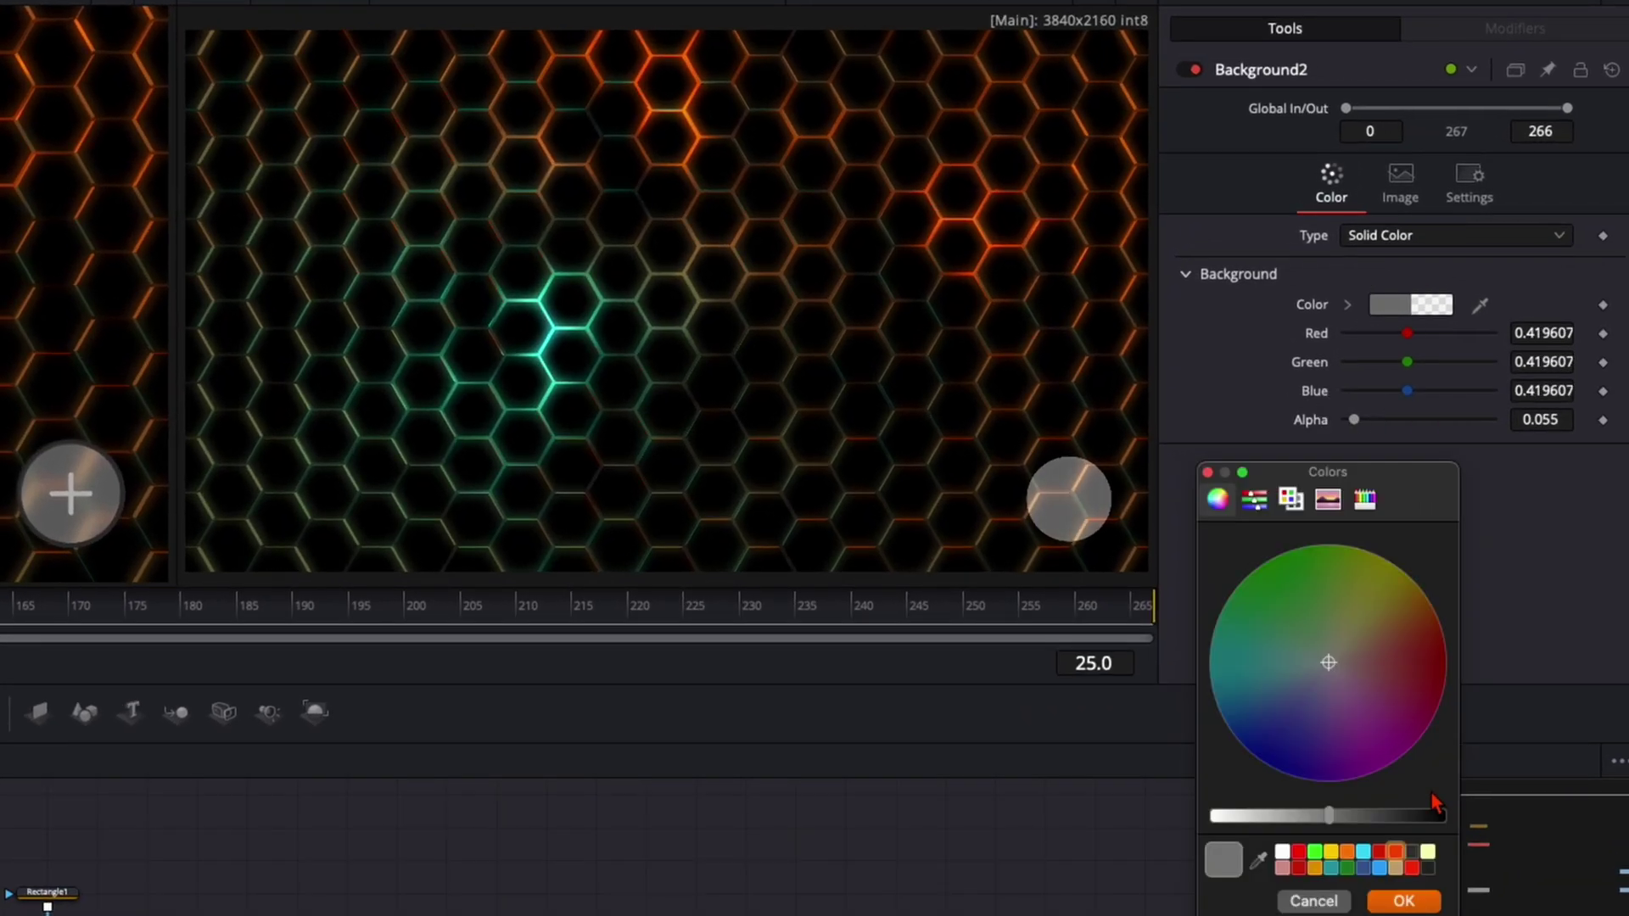
left_click(1349, 817)
left_click(1403, 901)
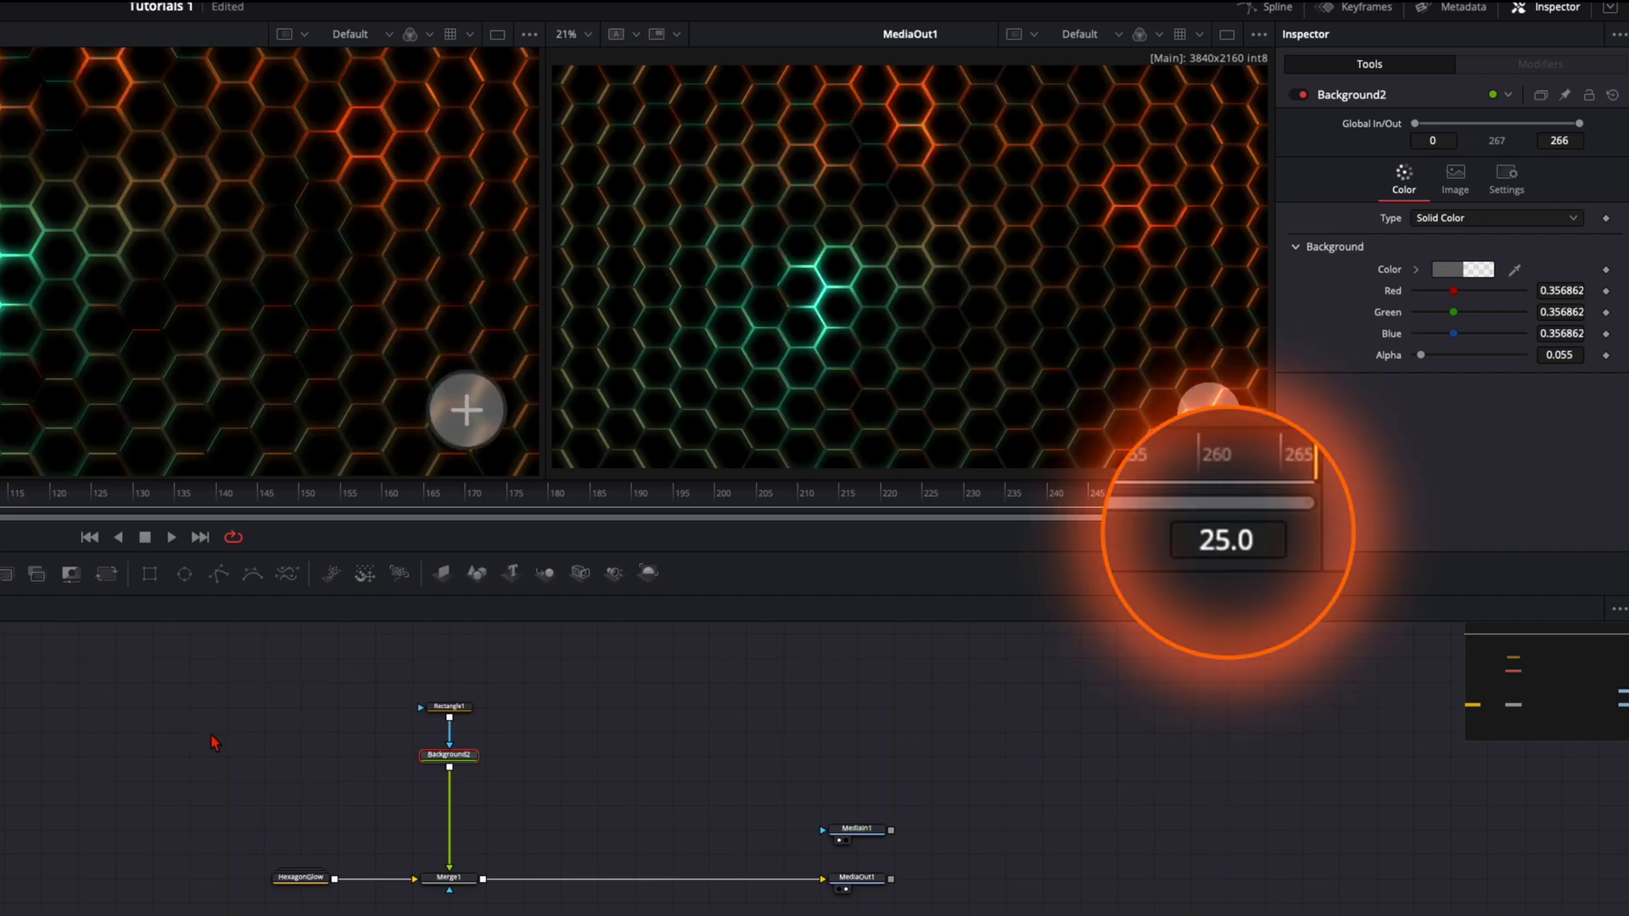
- Keyframe Rectangle1's corner radius, height and centre at frame 25
left_click(441, 712)
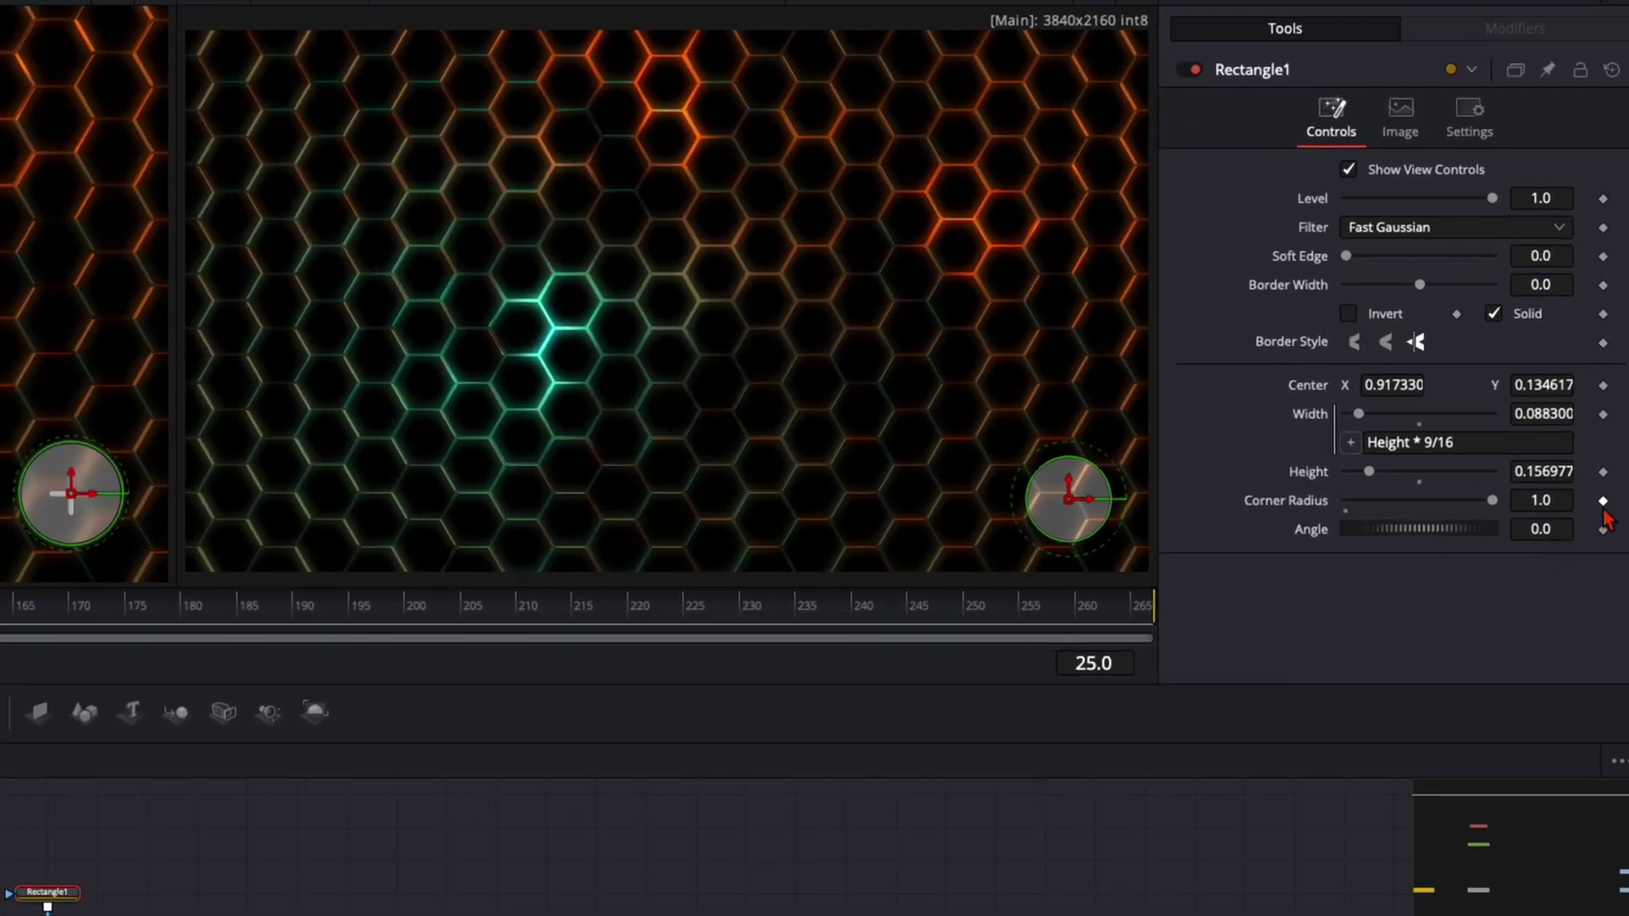
left_click(1603, 501)
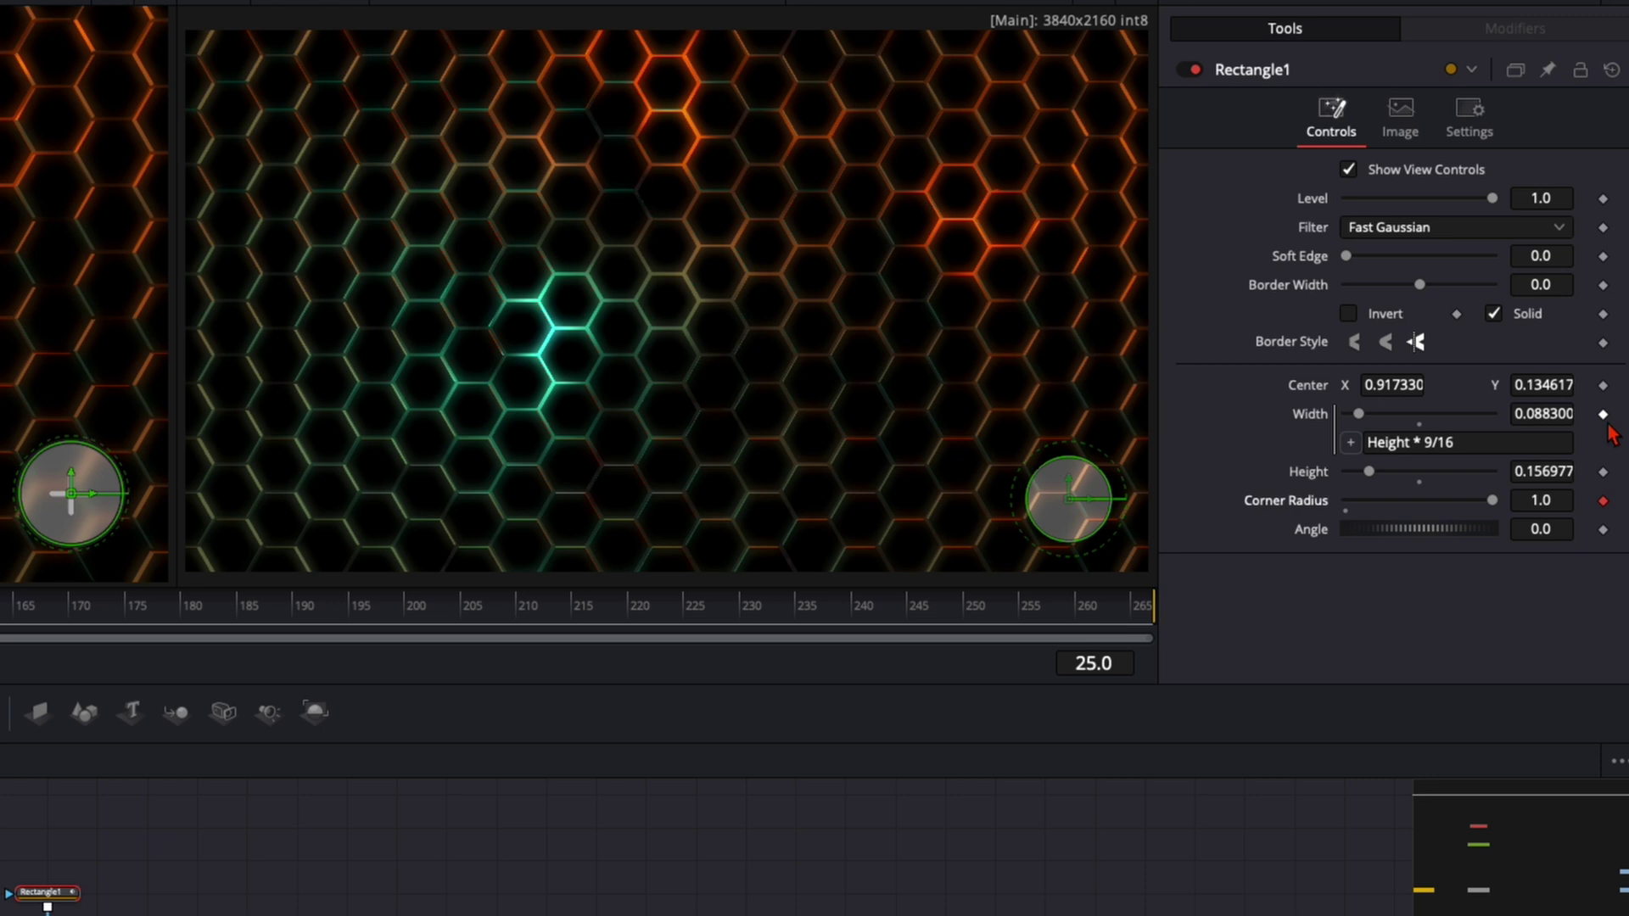
left_click(1602, 472)
mouse_move(1369, 472)
left_mouse_down()
mouse_move(1426, 473)
mouse_move(1369, 472)
left_mouse_up()
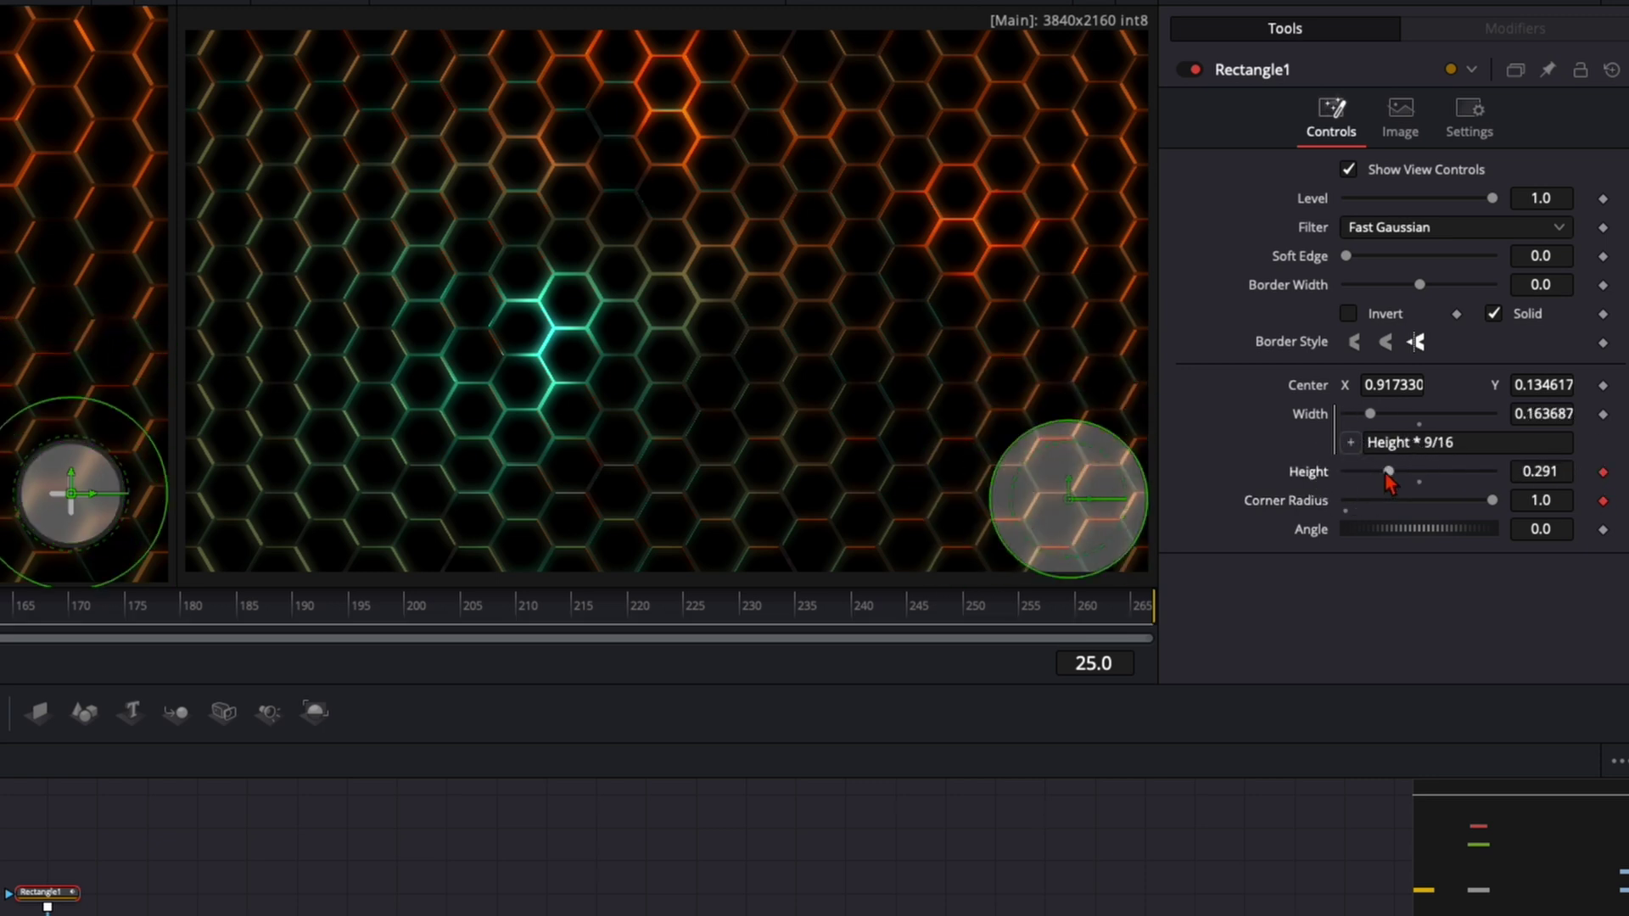
left_click(1603, 386)
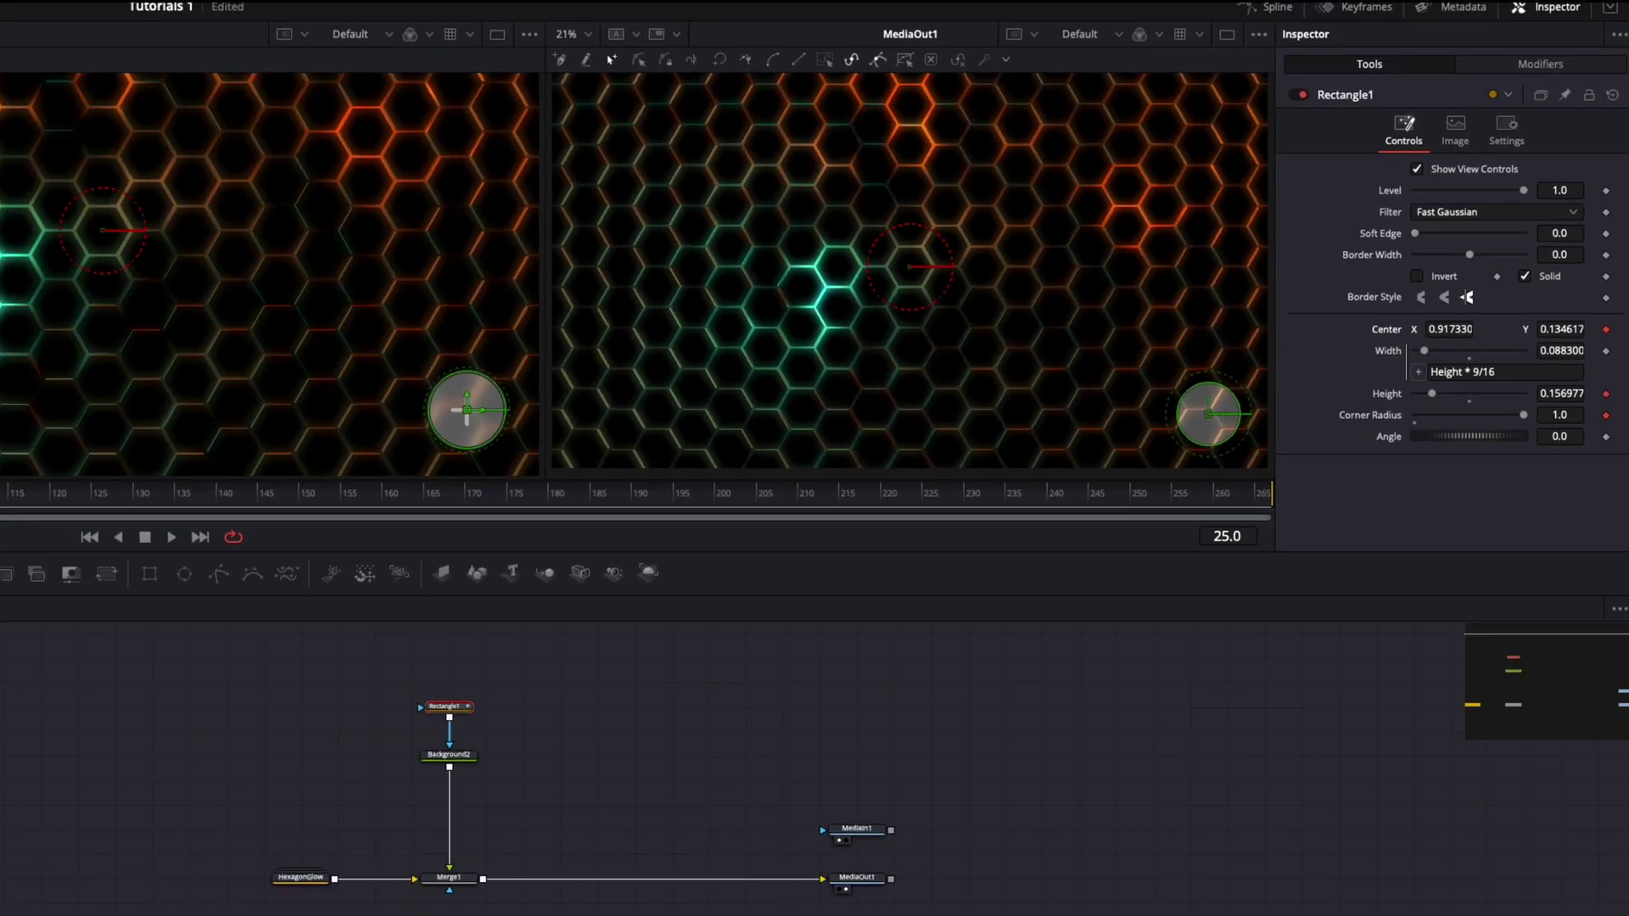
- At frame 35, set Rectangle1's height to 0.787 and corner radius to 0.157, and move its centre to about 0.769, 0.403
key("space")
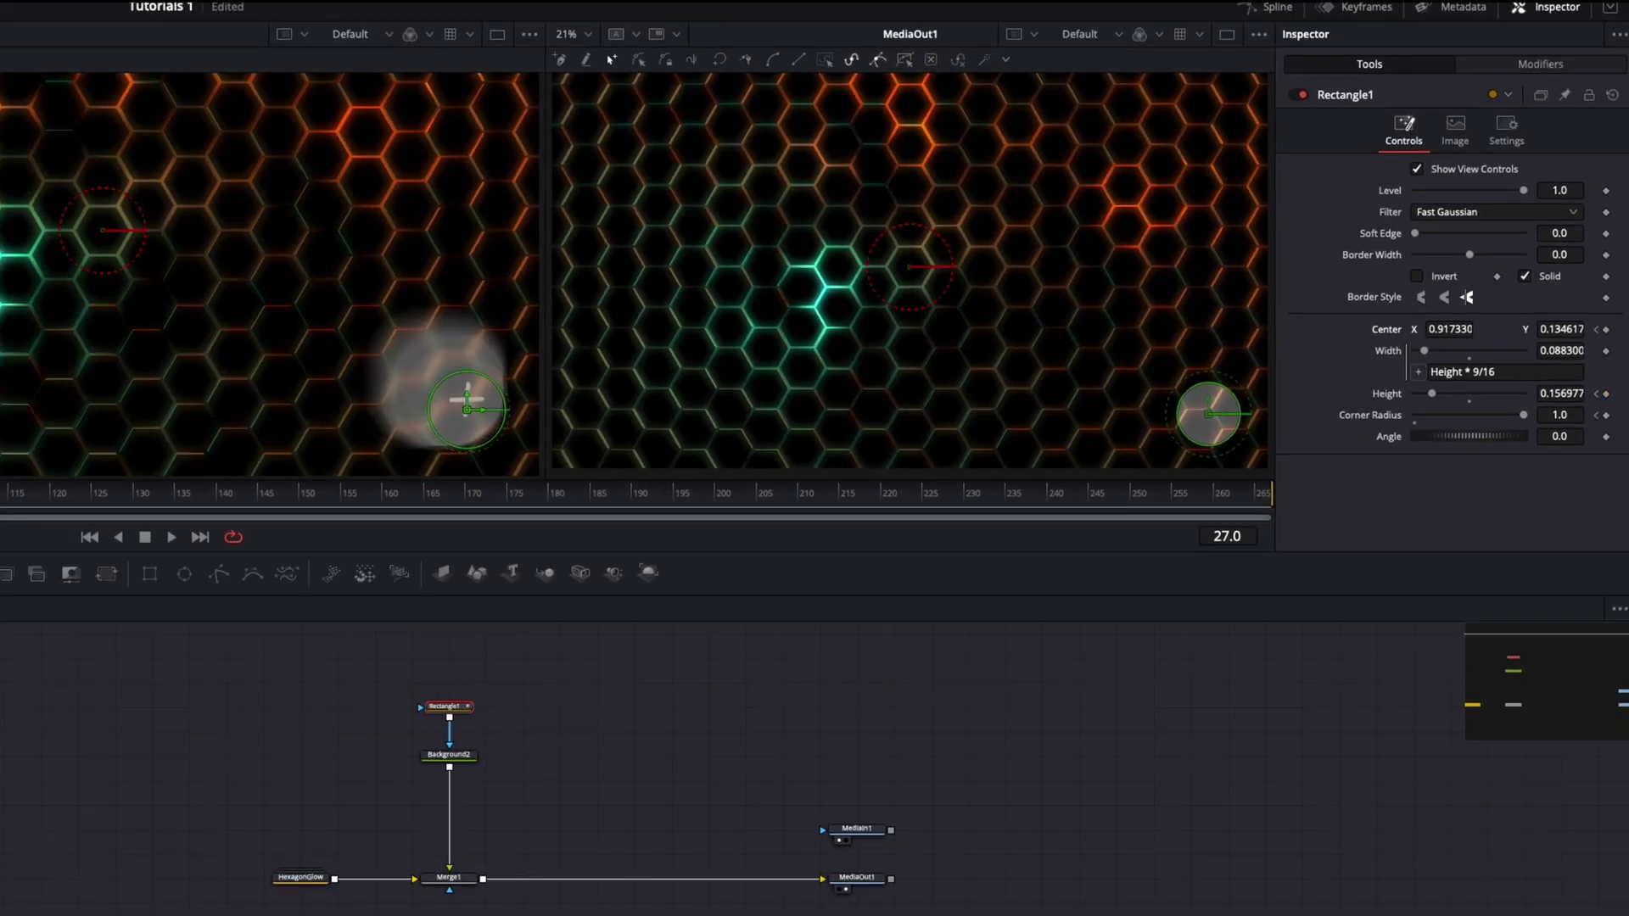
key("Left")
key("Left")
key("Left")
key("Left")
key("Left")
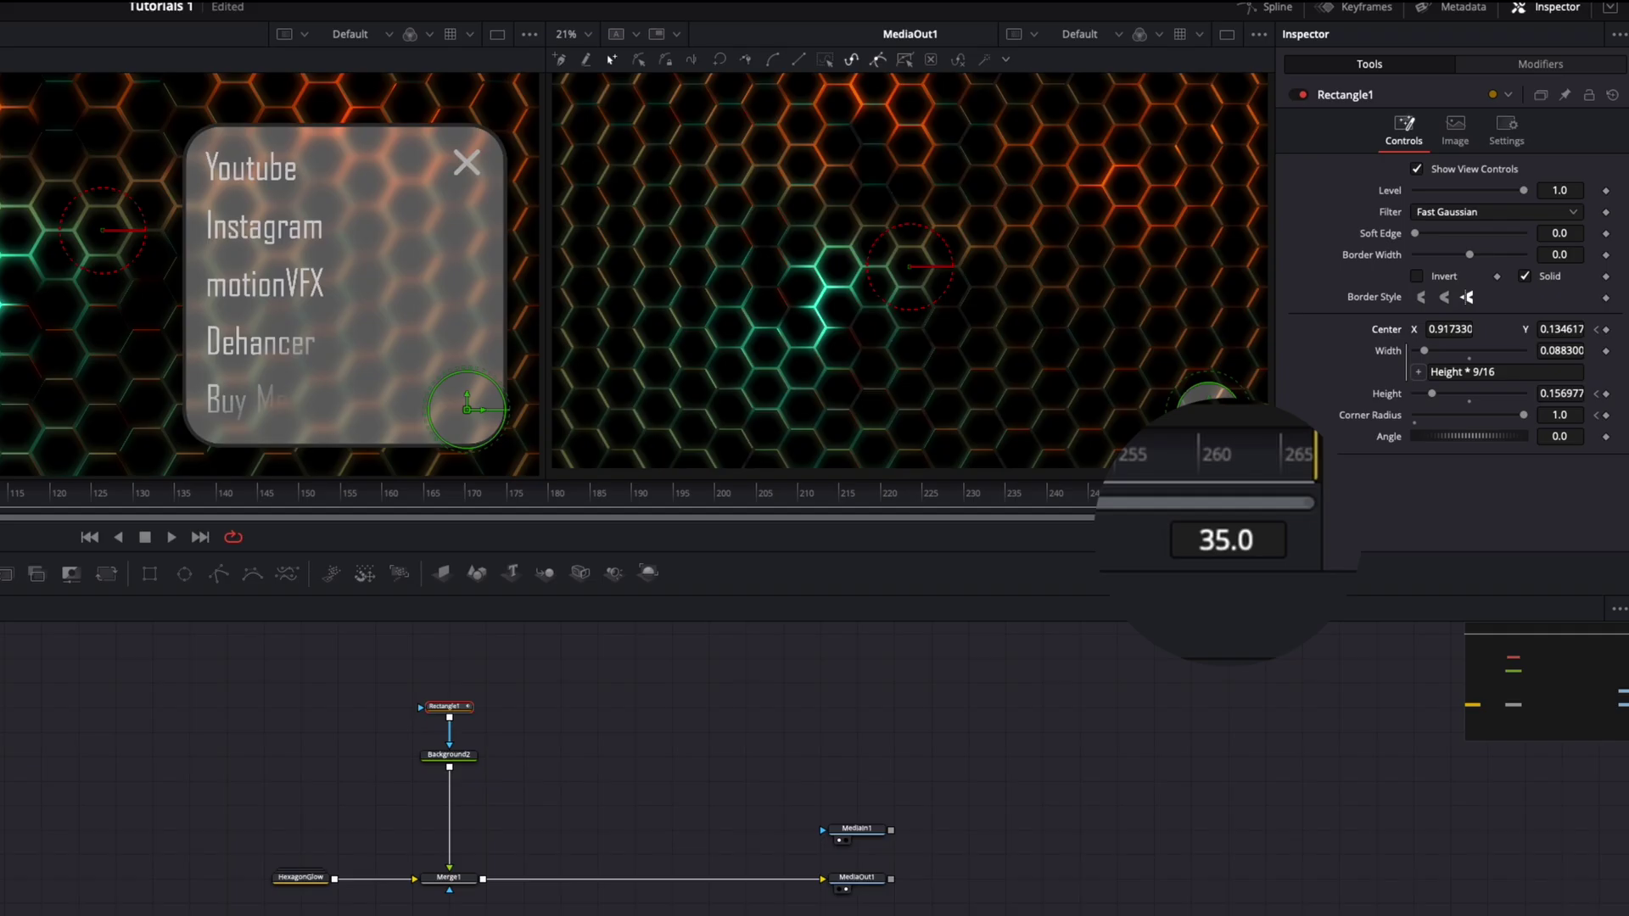
key("Right")
key("Right")
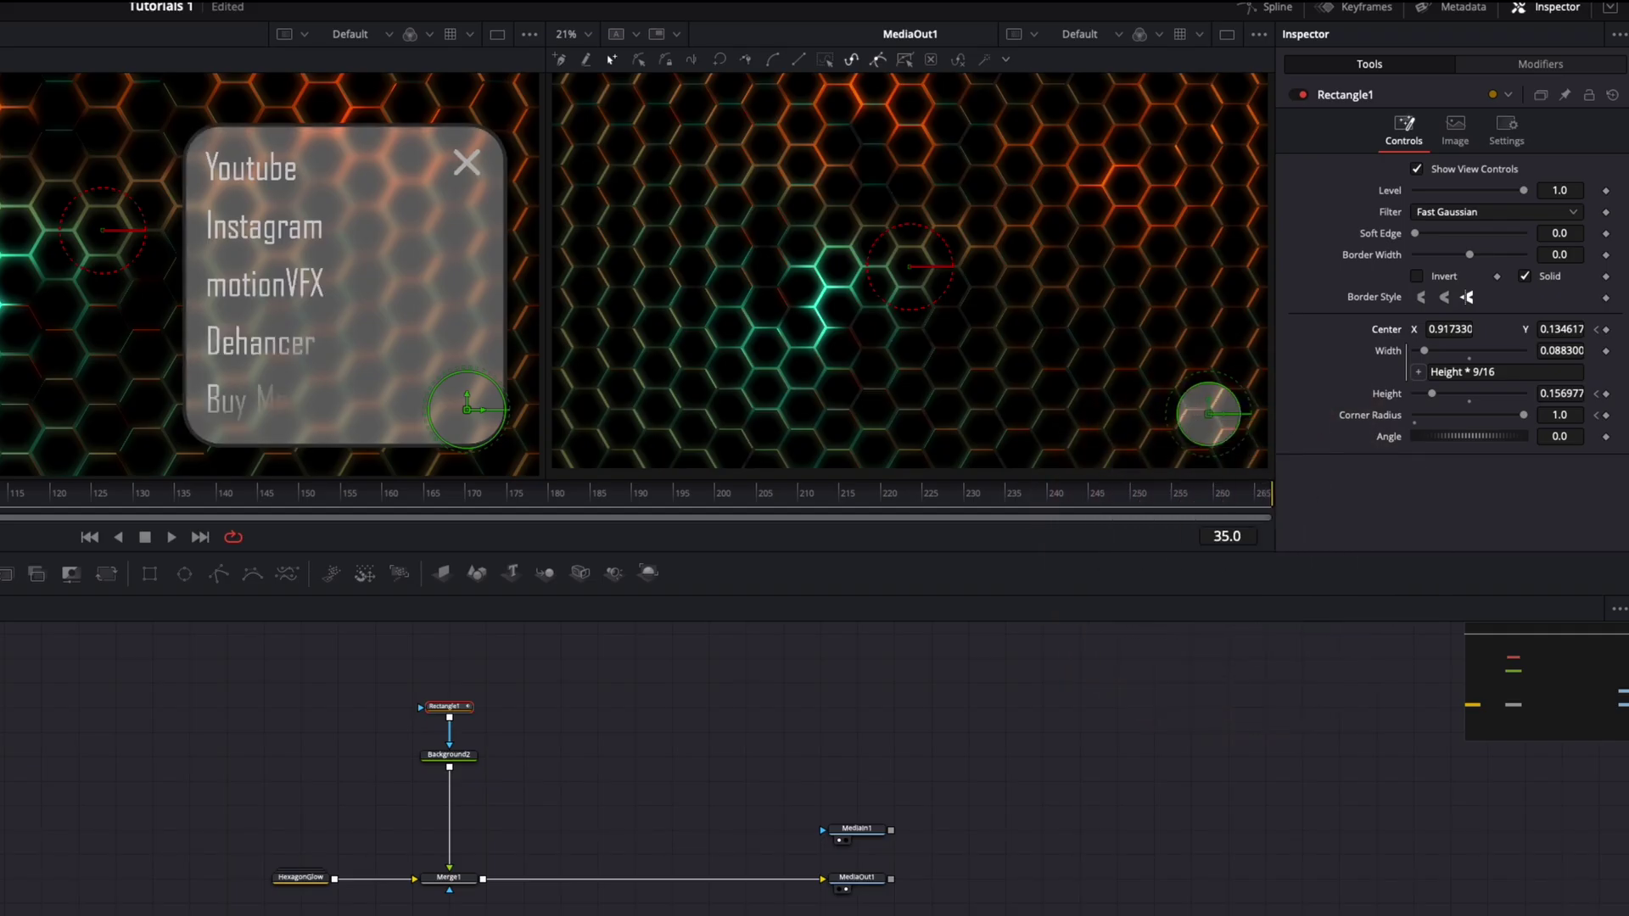
left_click_drag(1437, 403, 1500, 395)
left_click_drag(1524, 414, 1436, 420)
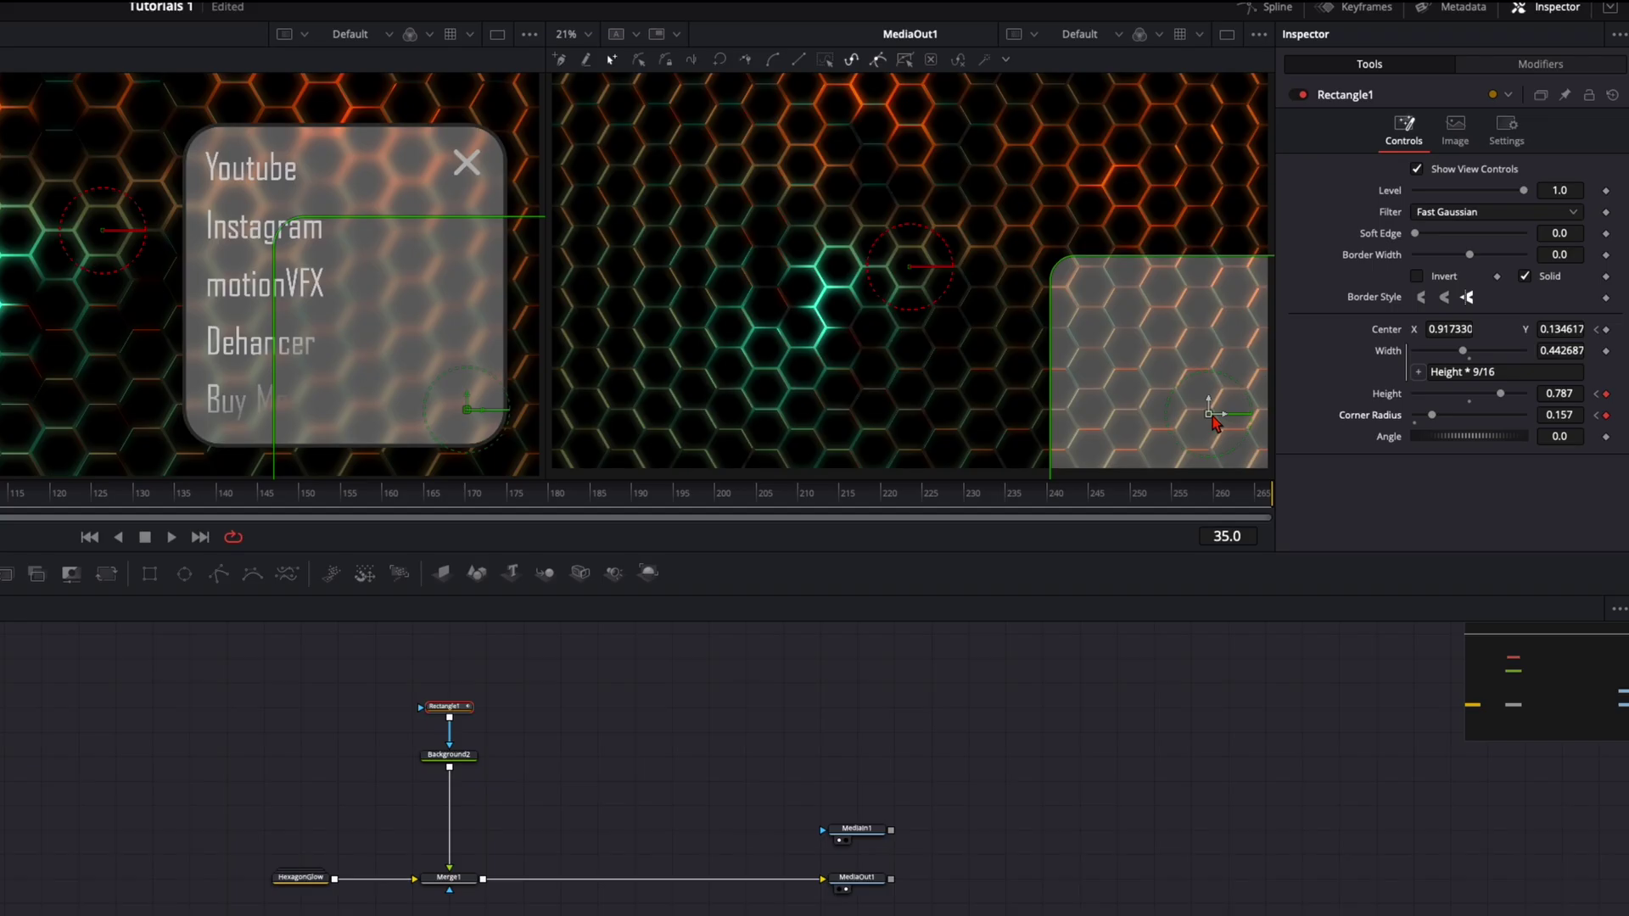
left_click_drag(1213, 419, 1107, 312)
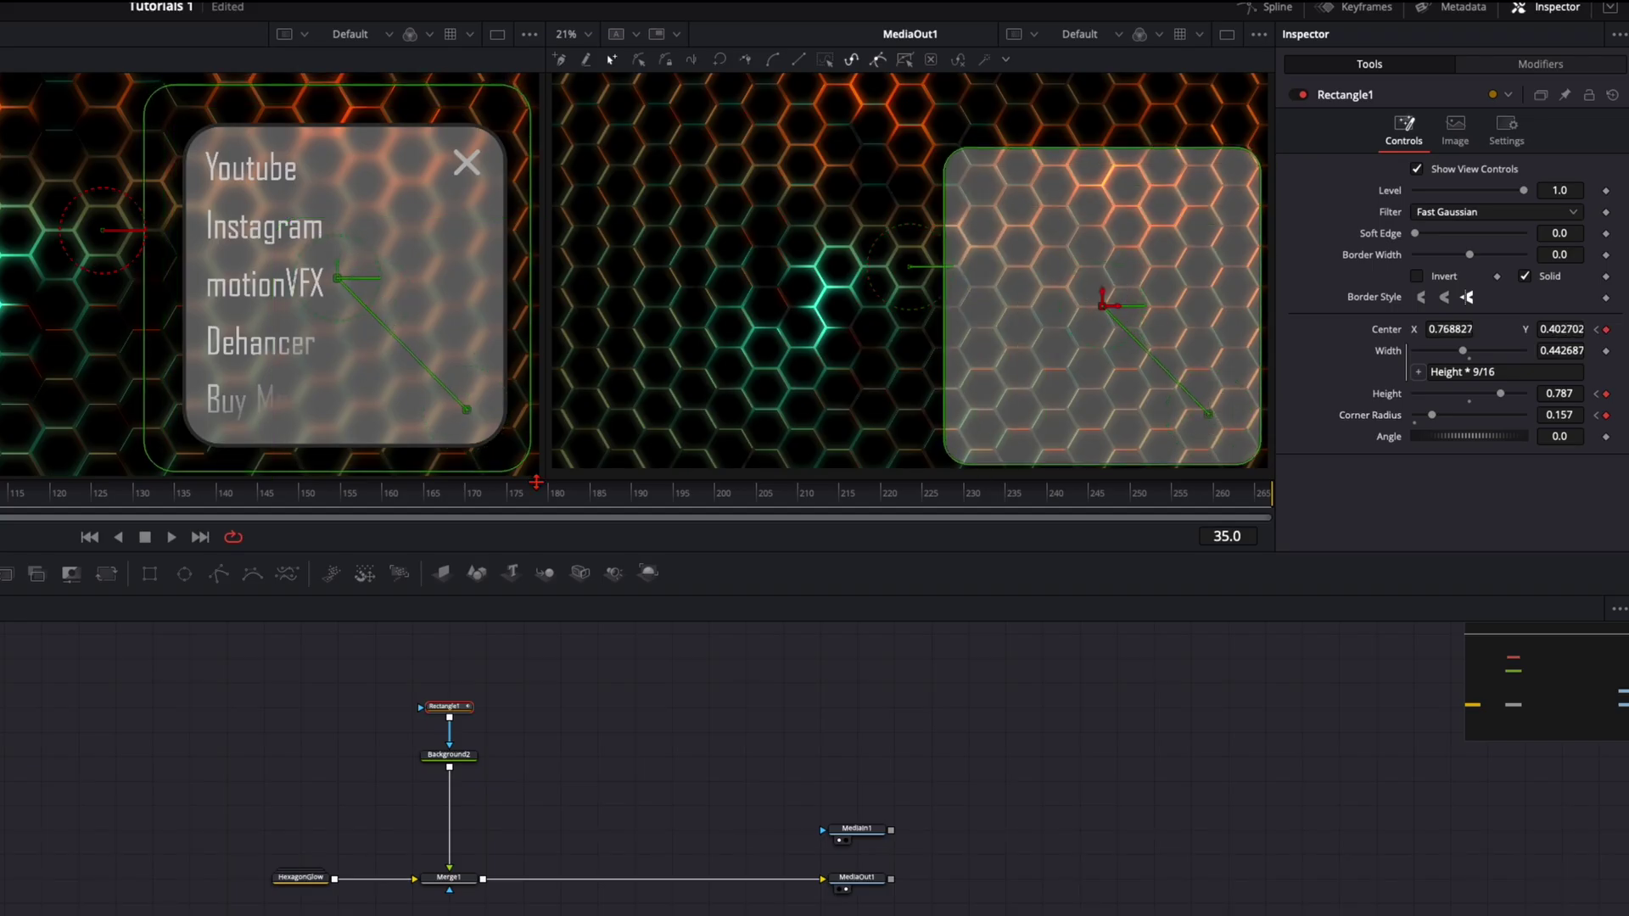
- Fit Rectangle1 to the reference menu panel with height about 0.65, centre about 0.779, 0.388 and corner radius 0.232
left_click_drag(527, 475, 493, 432)
left_click_drag(338, 285, 343, 288)
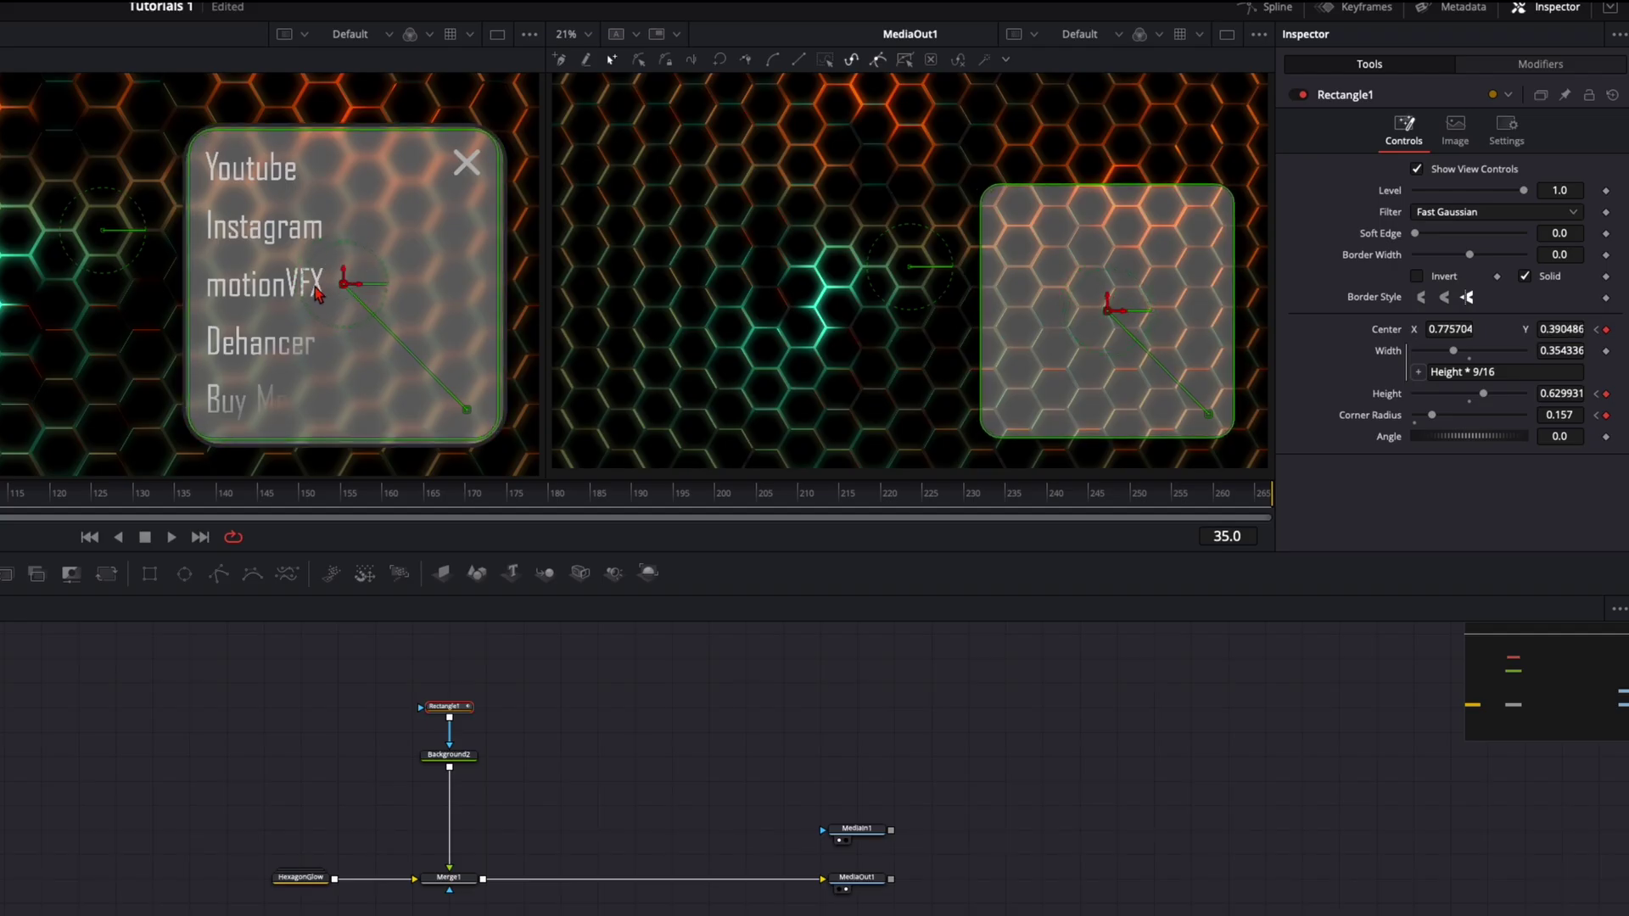
scroll(317, 293, "up", 3)
scroll(317, 294, "down", 2)
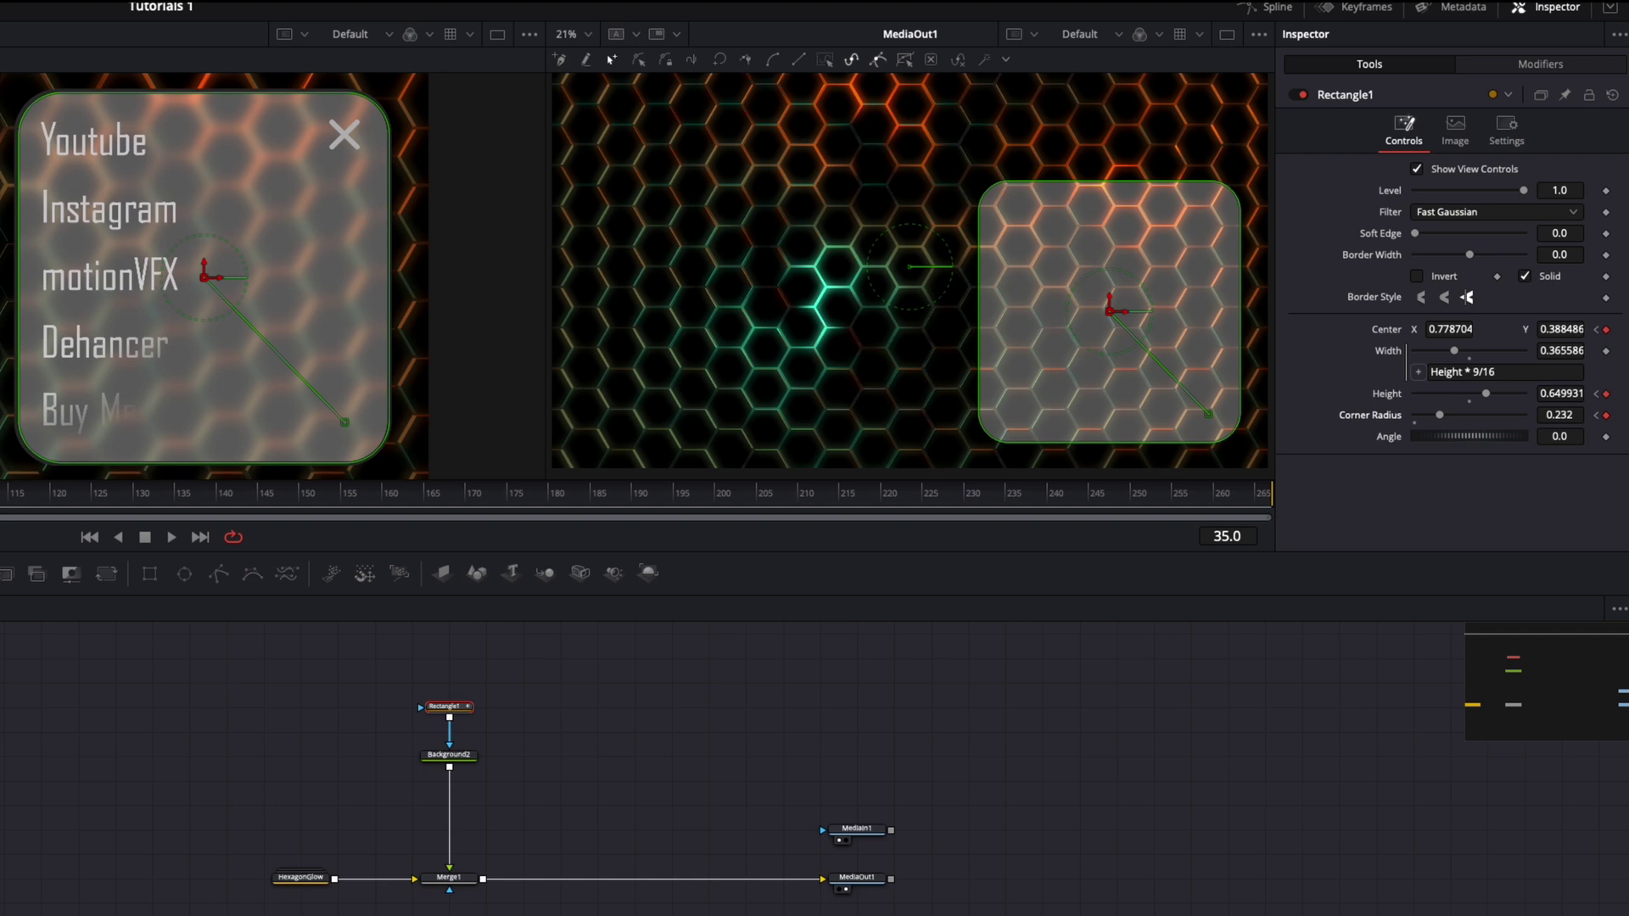
- Keyframe the open panel's centre, height and corner radius at frame 135 to hold its shape
left_click_drag(0, 534, 183, 502)
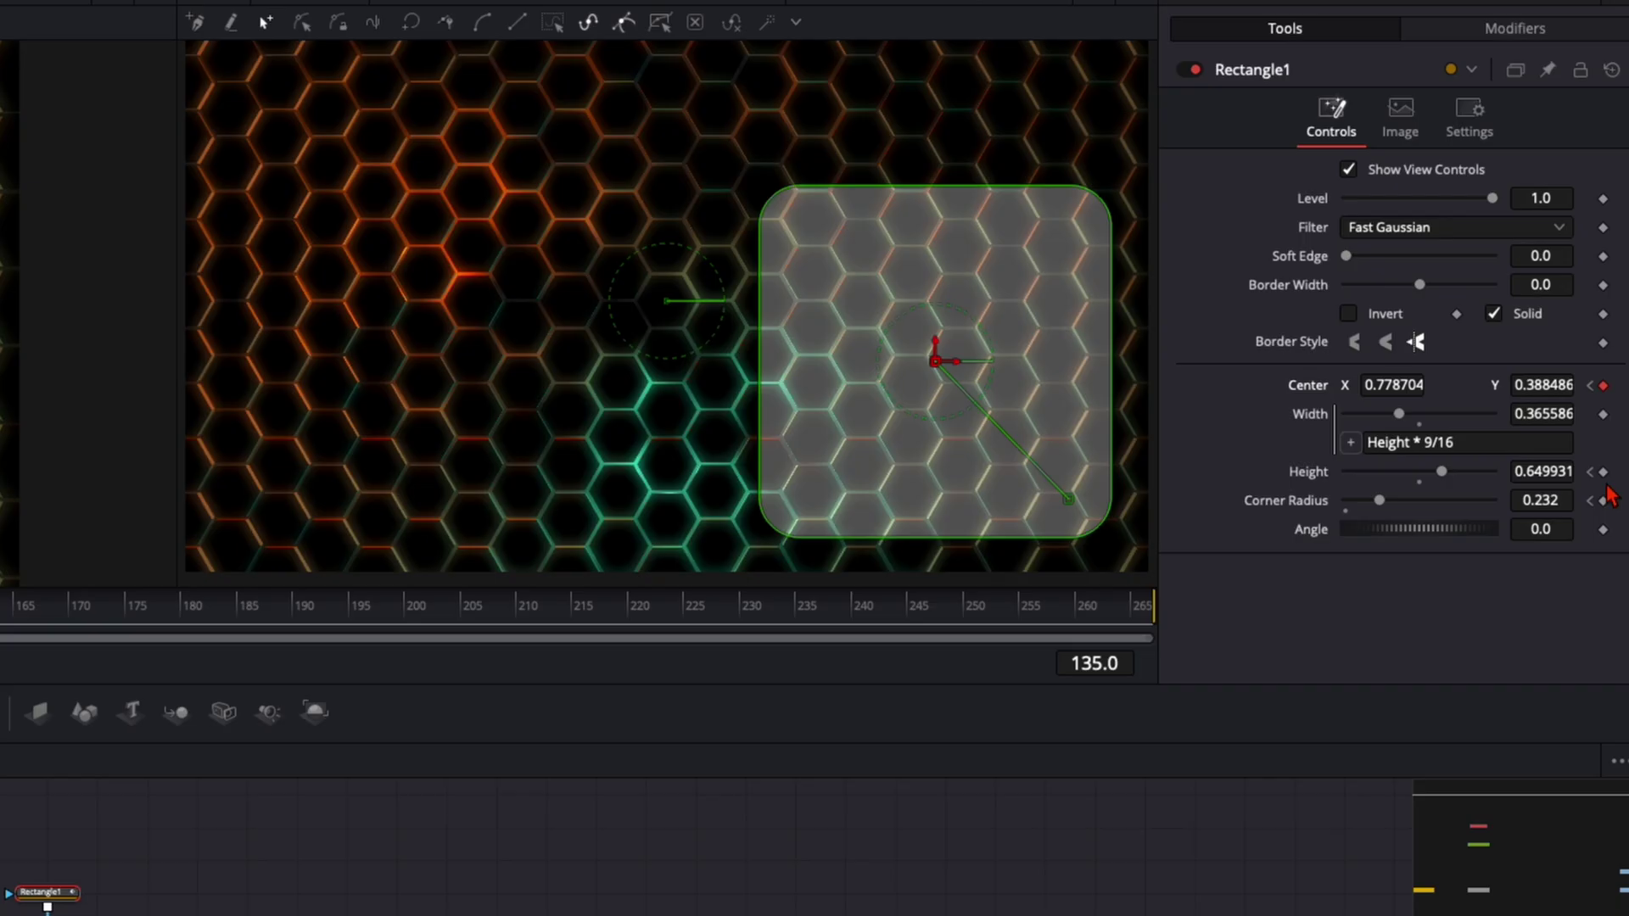
left_click(1603, 471)
left_click(1603, 501)
- Add keyframes for Rectangle1's centre, height and corner radius at frame 145
key("[")
left_click_drag(174, 494, 261, 499)
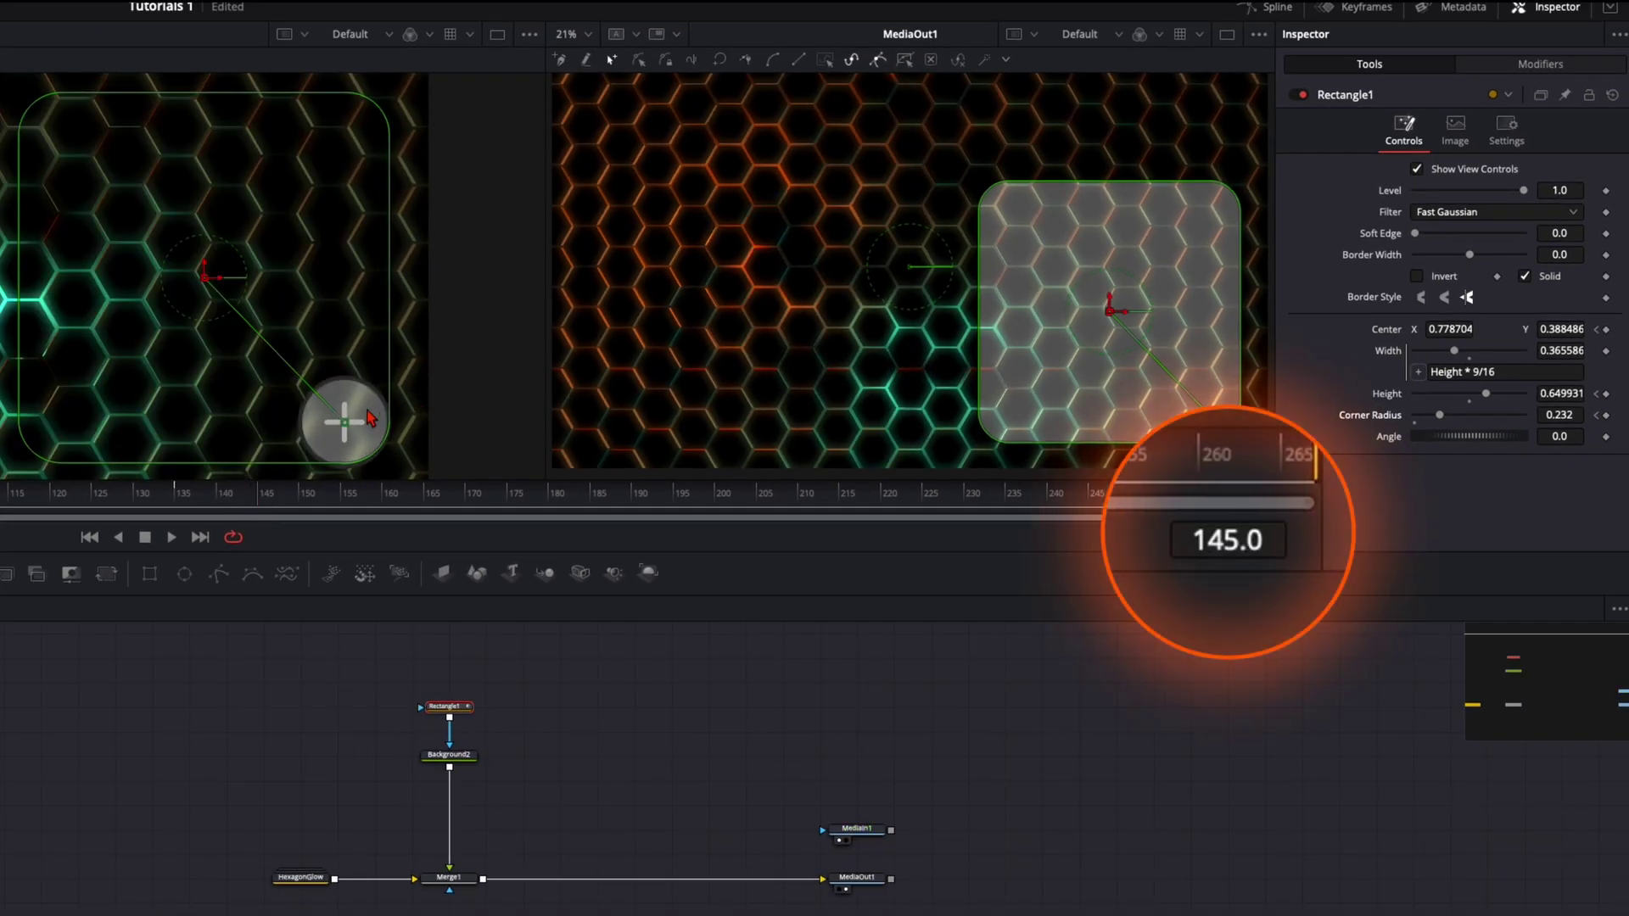
left_click(1606, 329)
left_click(1606, 394)
left_click(1606, 415)
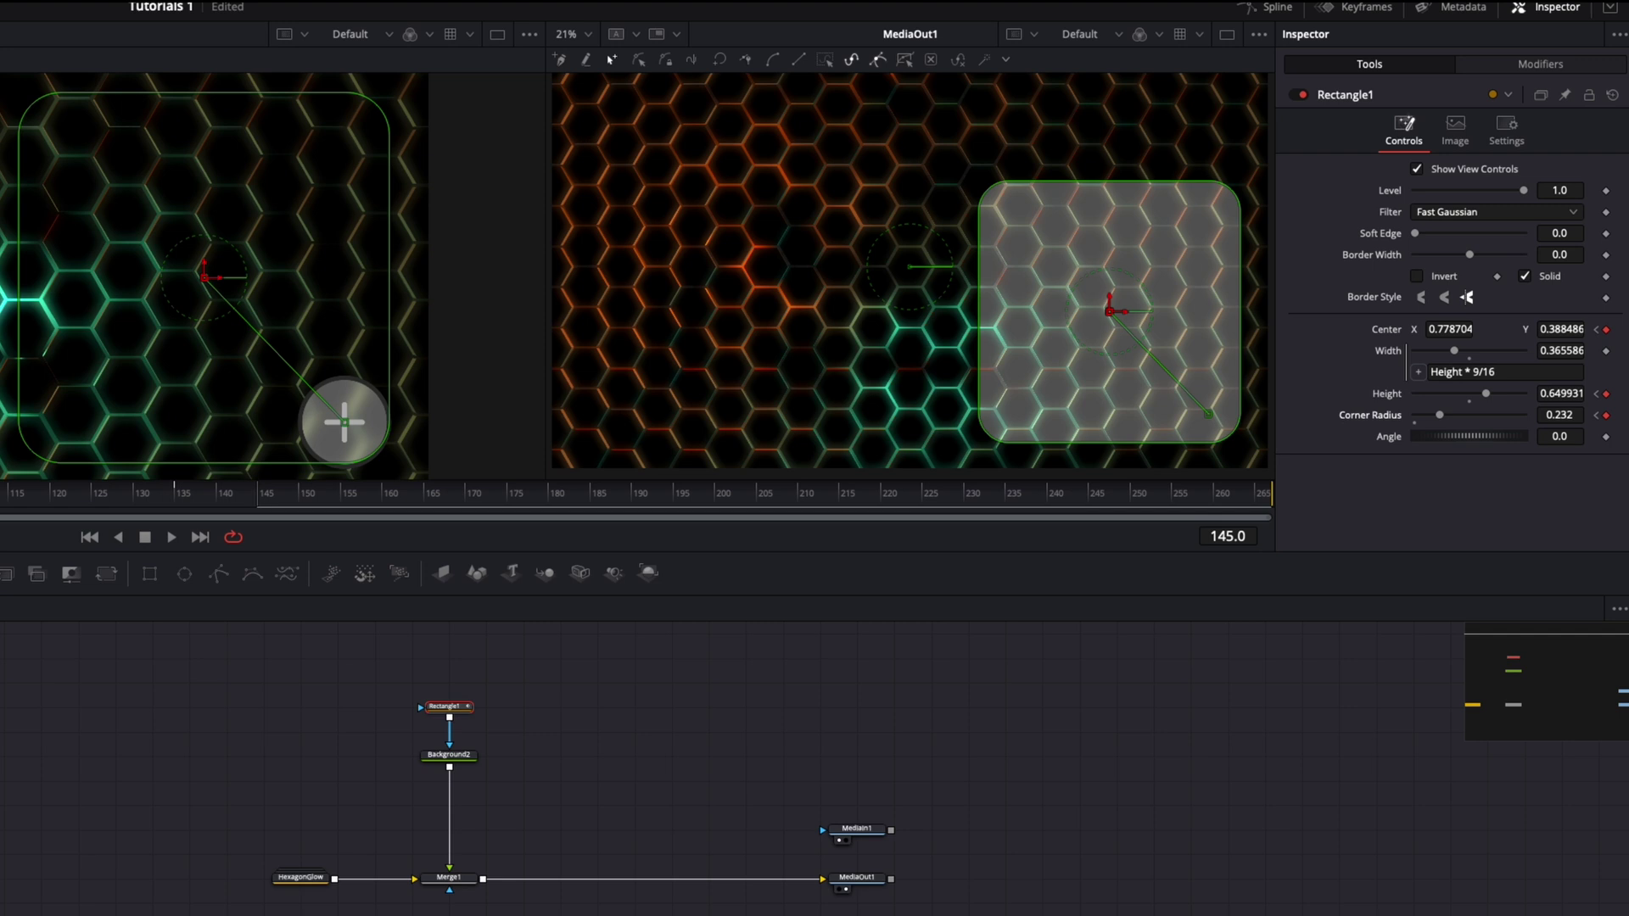
- Set Rectangle1's centre X at frame 145 to 0.917330, copied from its keyframe at frame 25
key("Home")
key("alt+]")
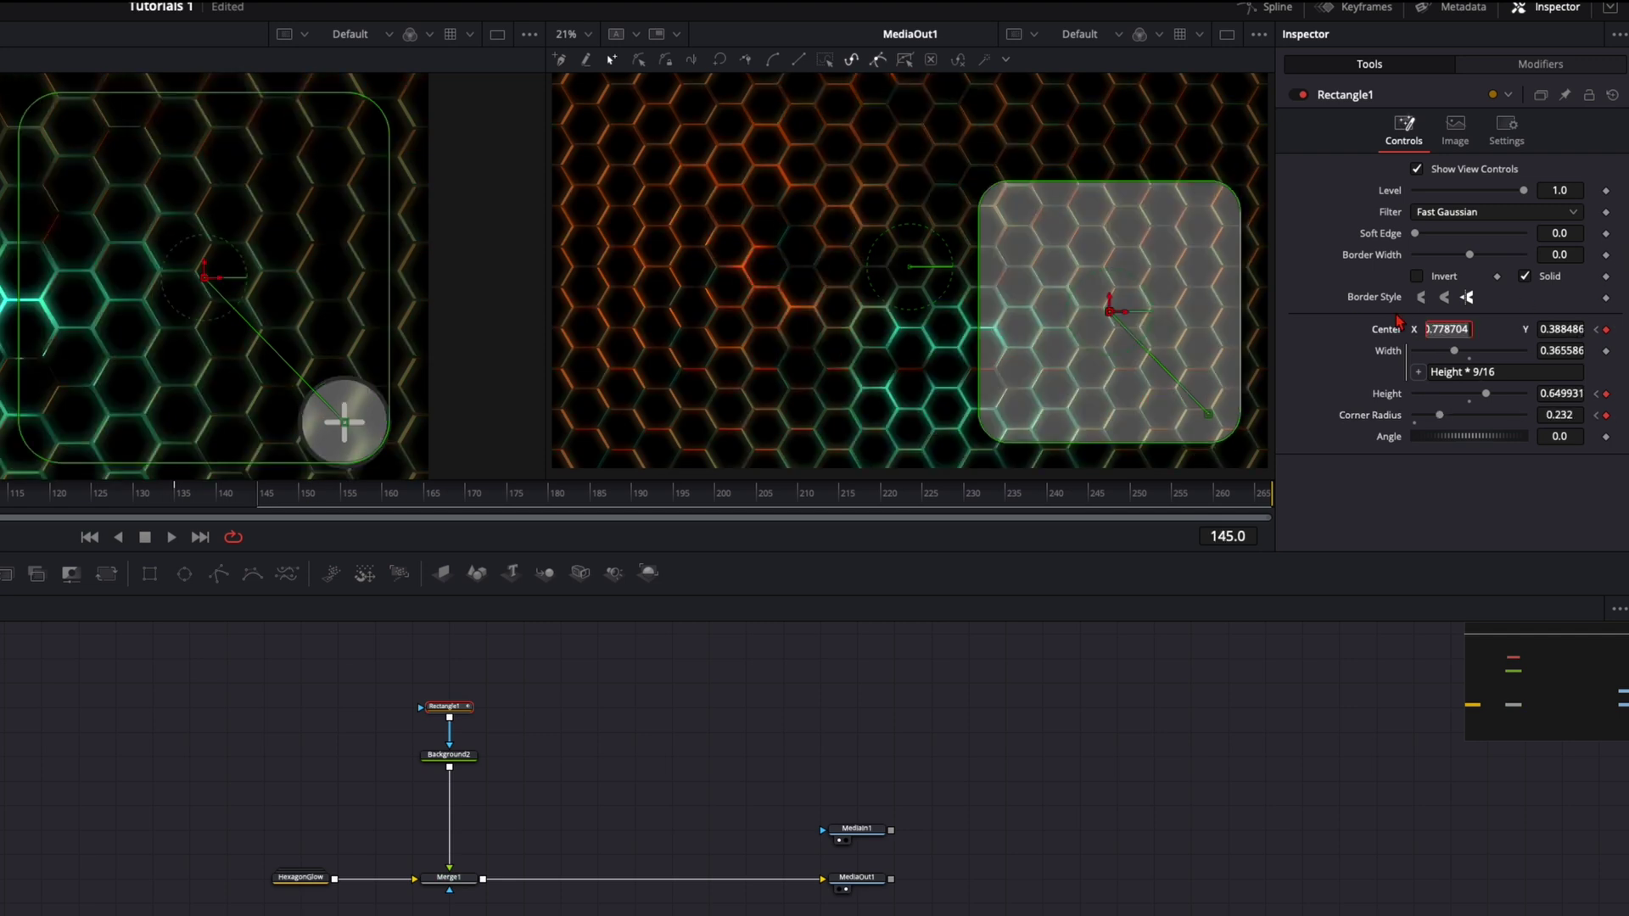
key("ctrl+v")
key("Tab")
- Set Rectangle1's centre Y at frame 145 to 0.134617, copied from its keyframe at frame 25
key("Home")
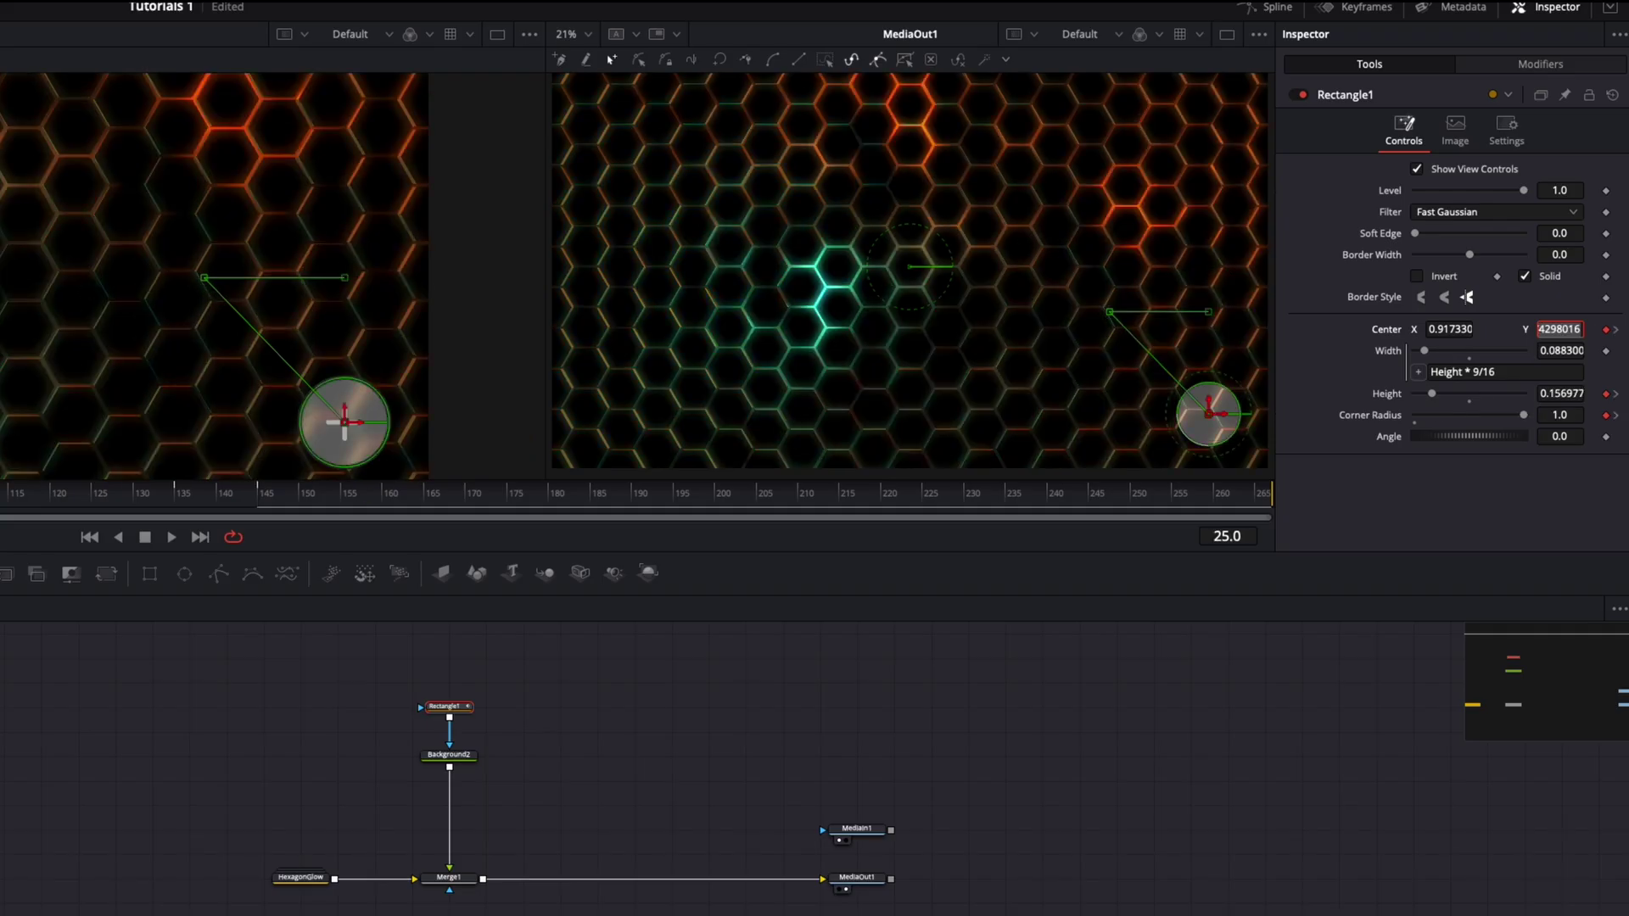
left_click(260, 504)
left_click(262, 502)
key("Tab")
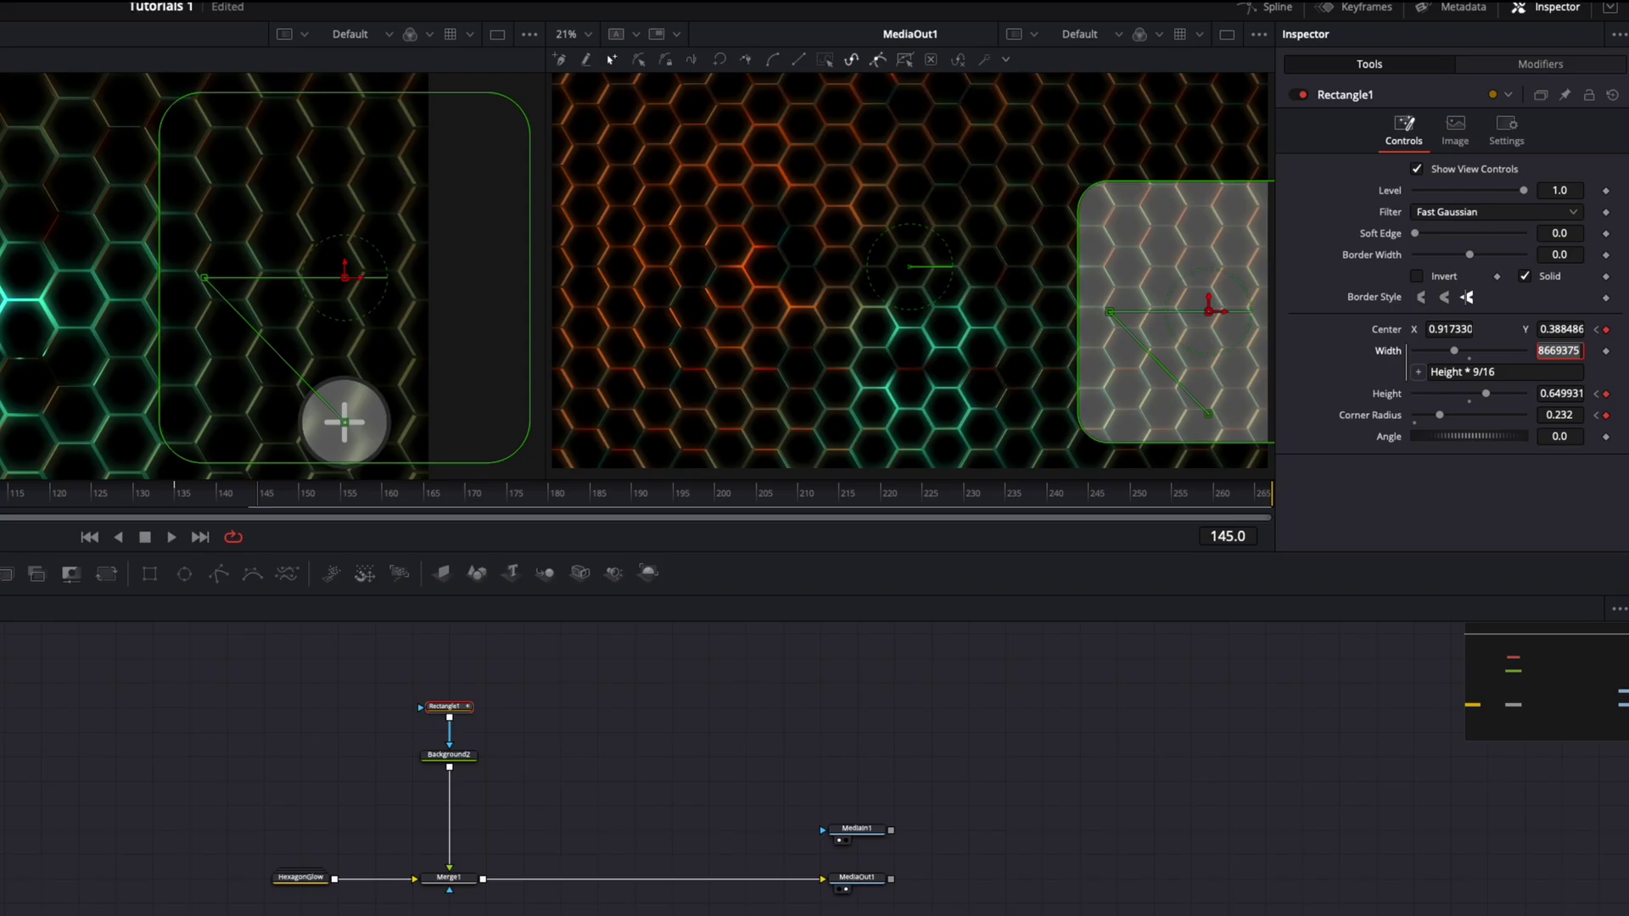
- Copy Rectangle1's height 0.156977 and corner radius 1.0 from frame 25 to frame 145, and preview the opening and closing animation
key("Home")
key("Tab")
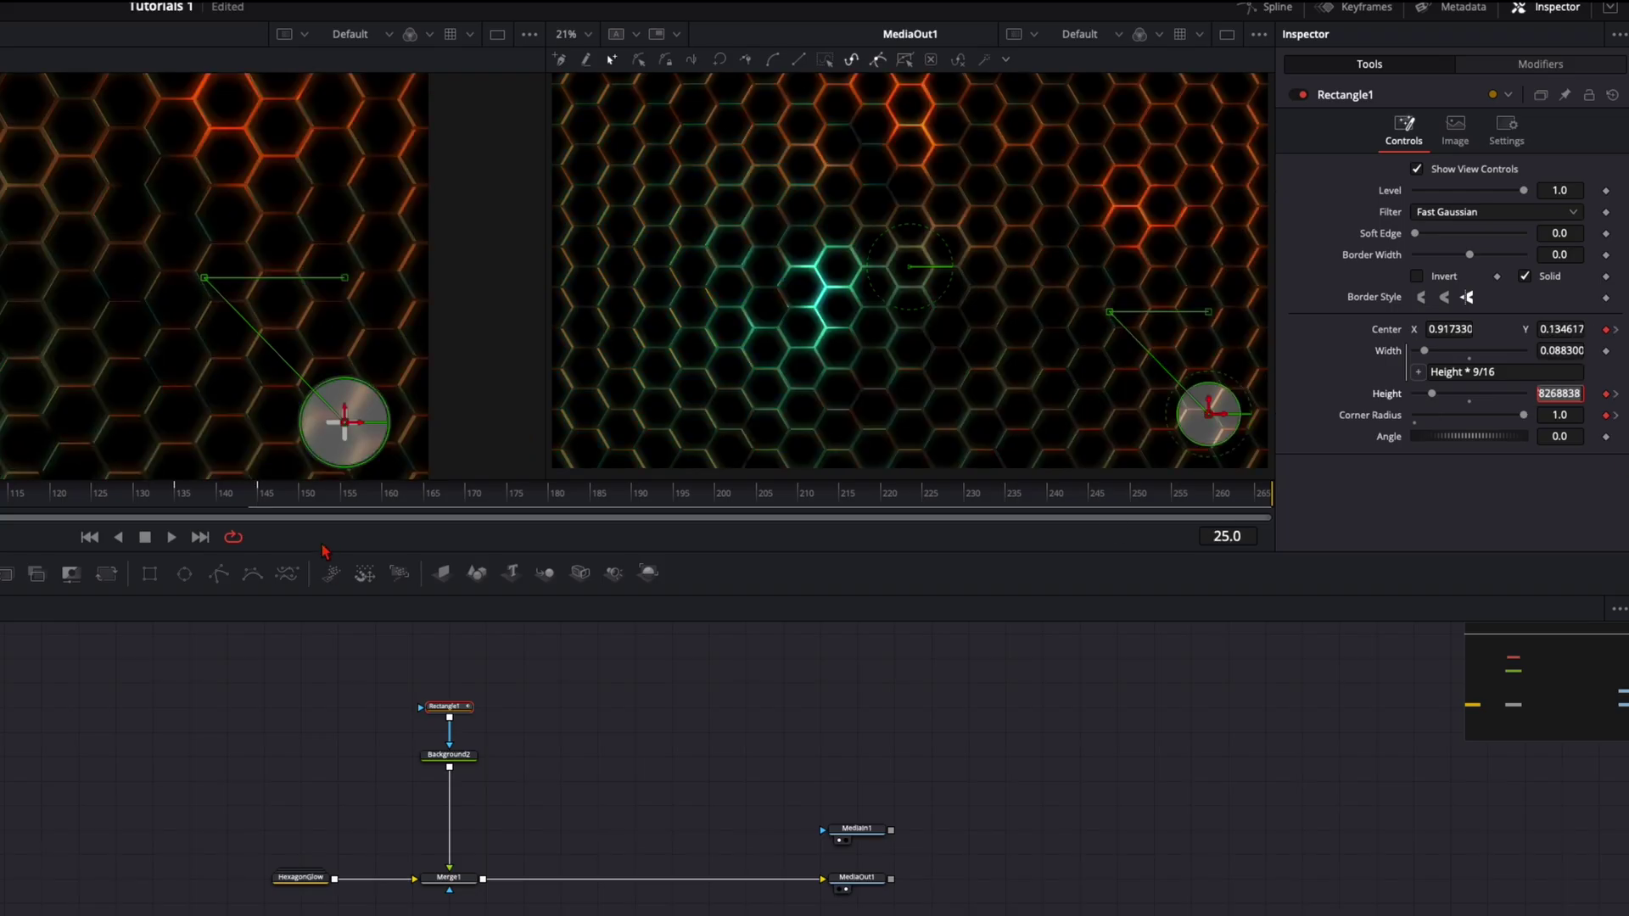
left_click(258, 501)
left_click(263, 500)
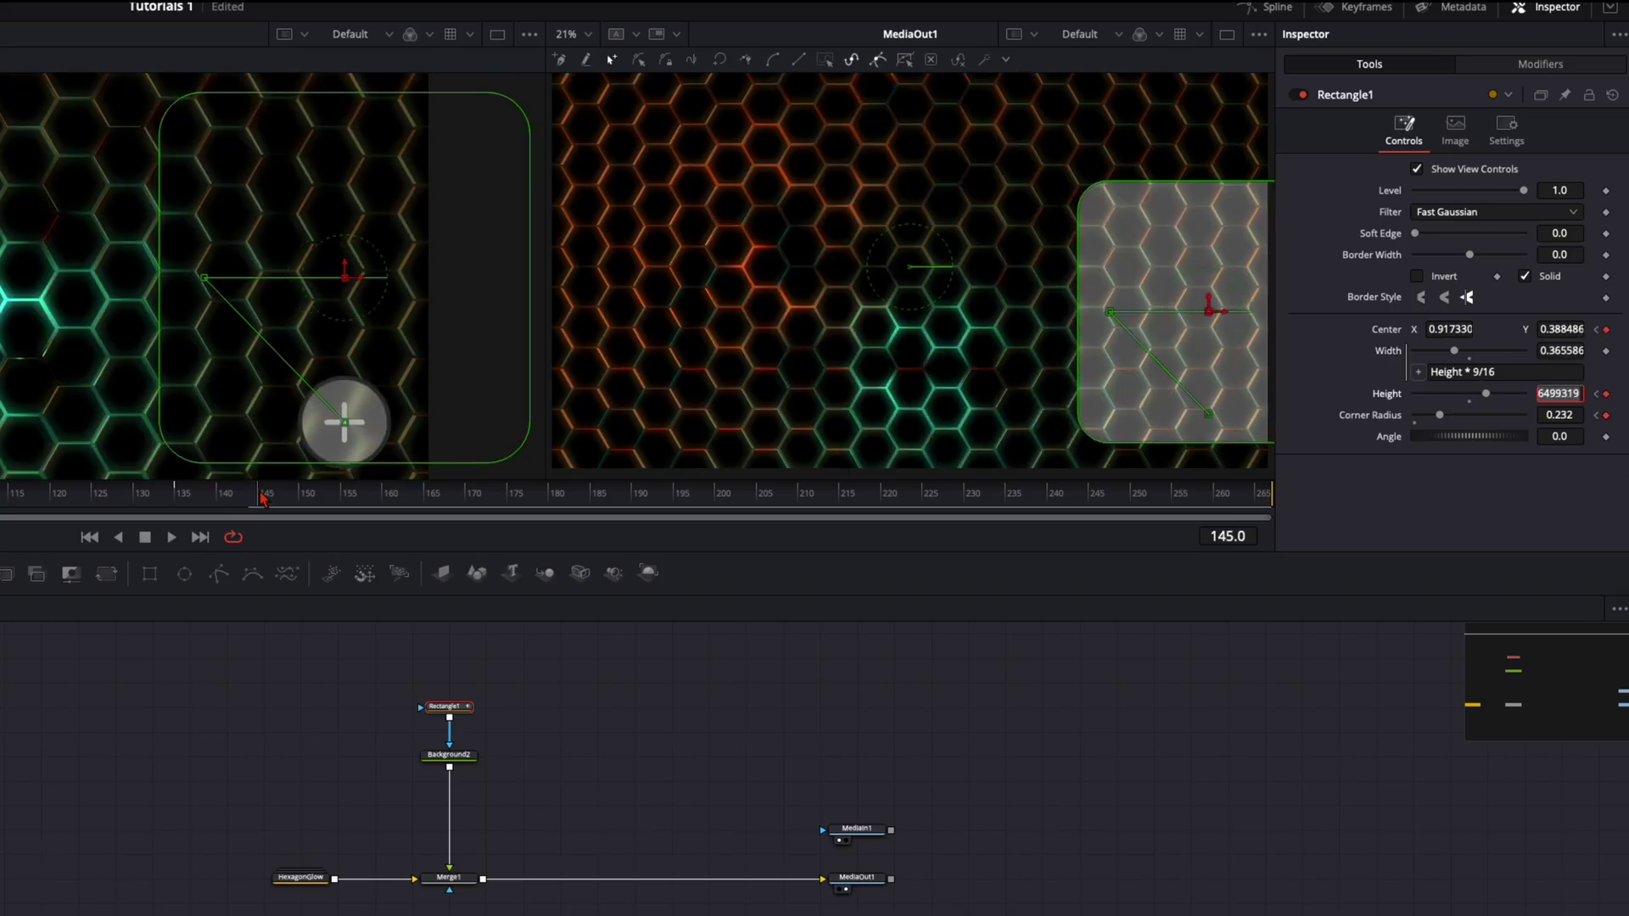
key("Tab")
key("Home")
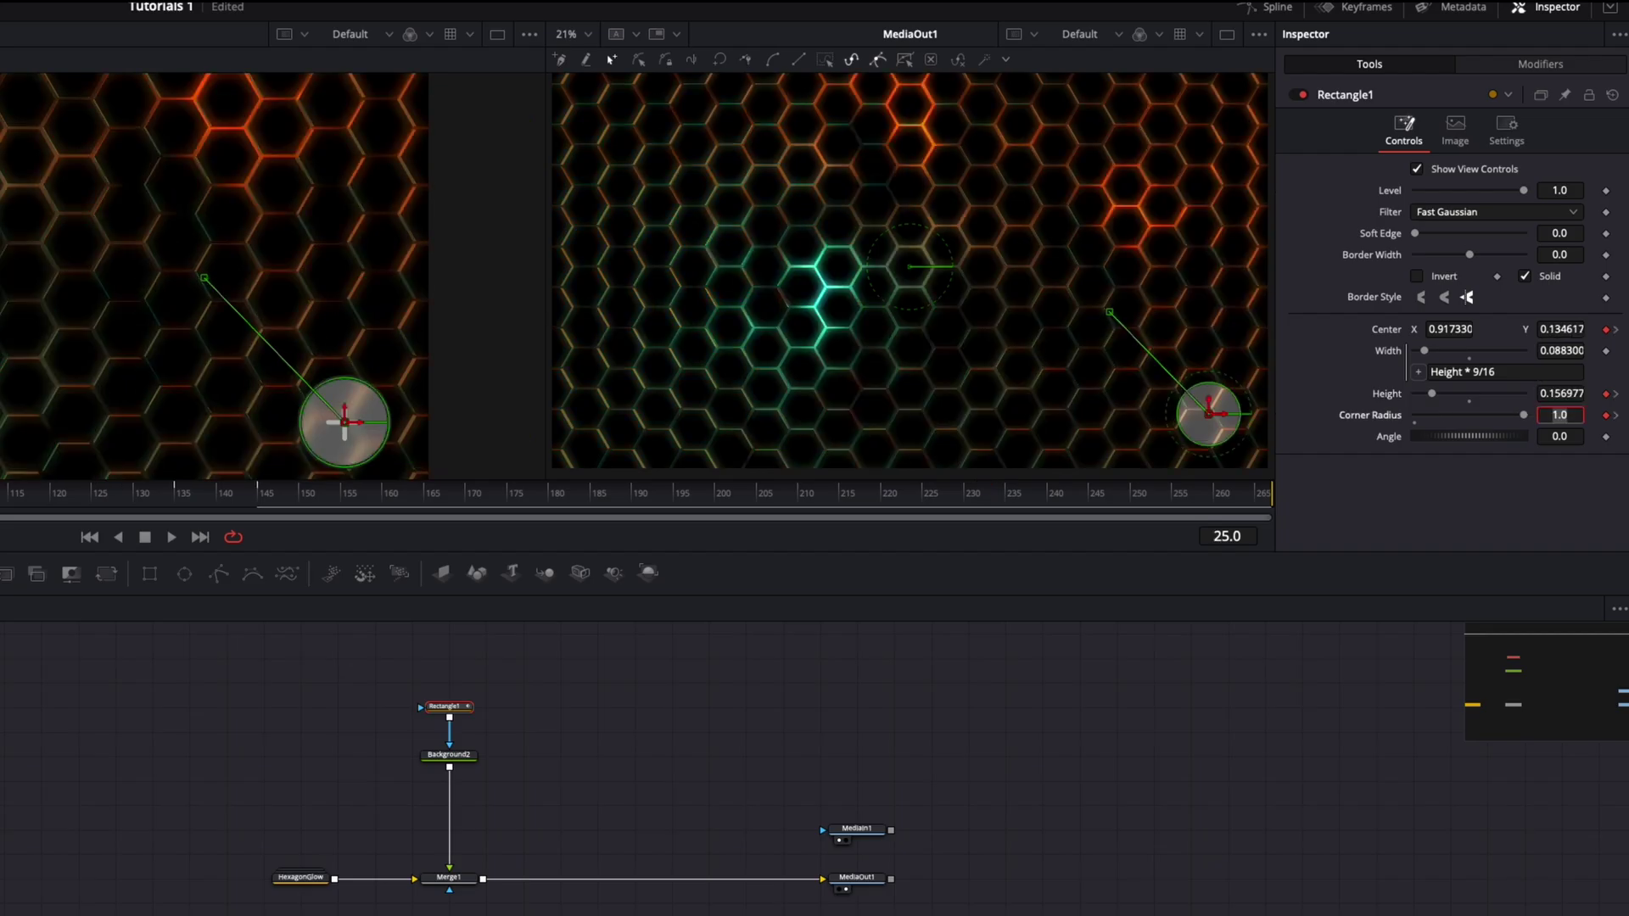
key("space")
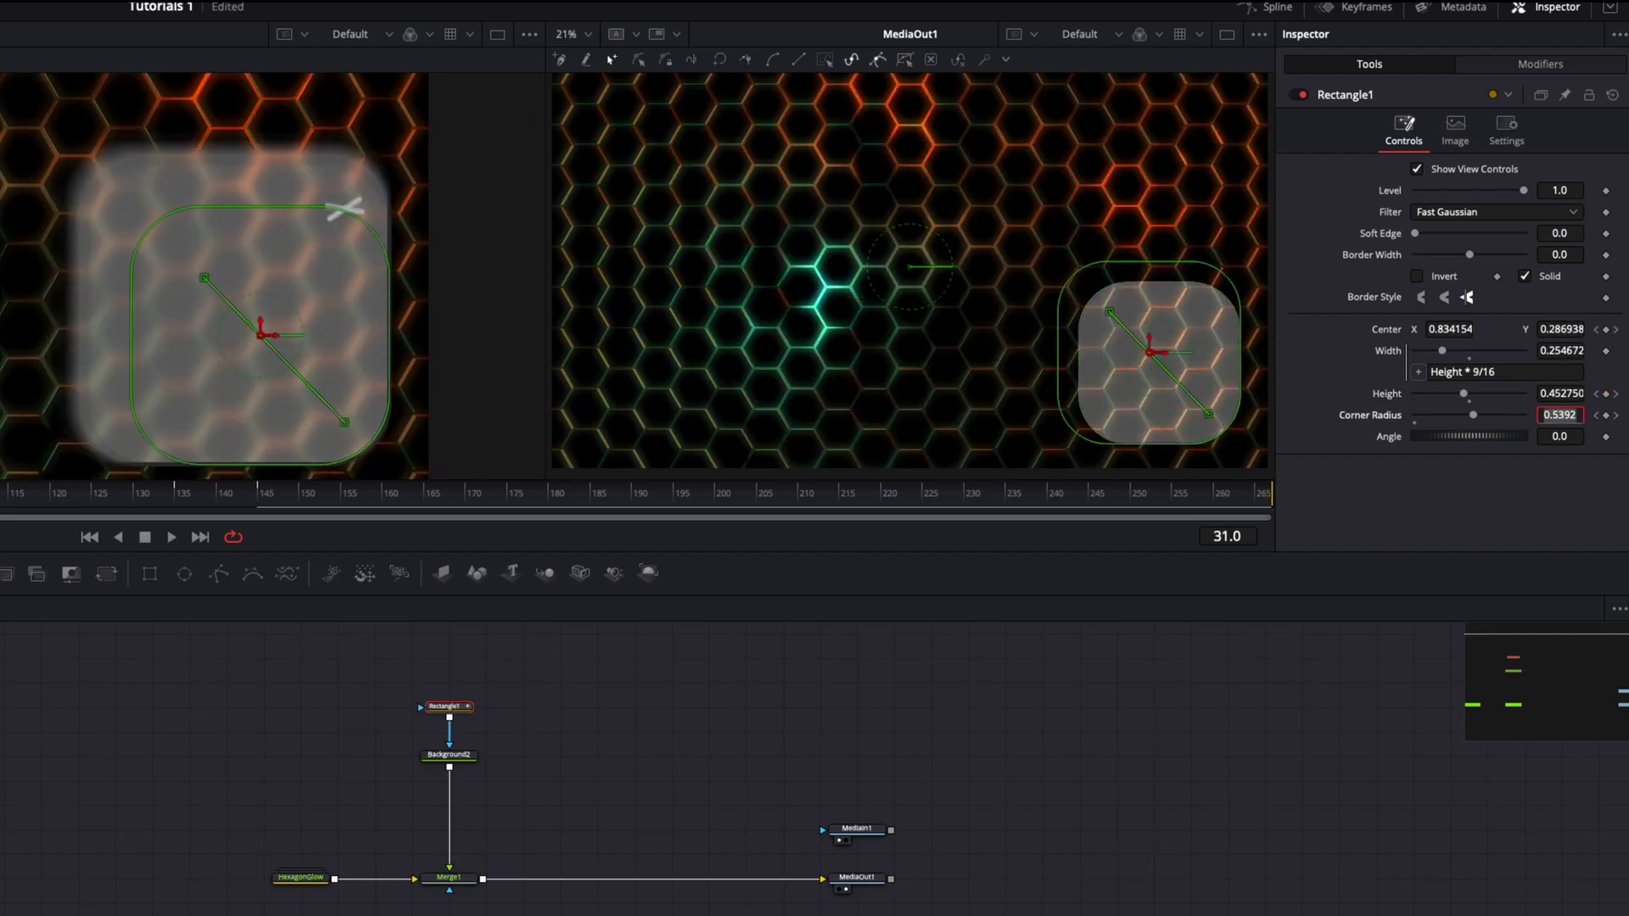
left_click_drag(33, 497, 280, 508)
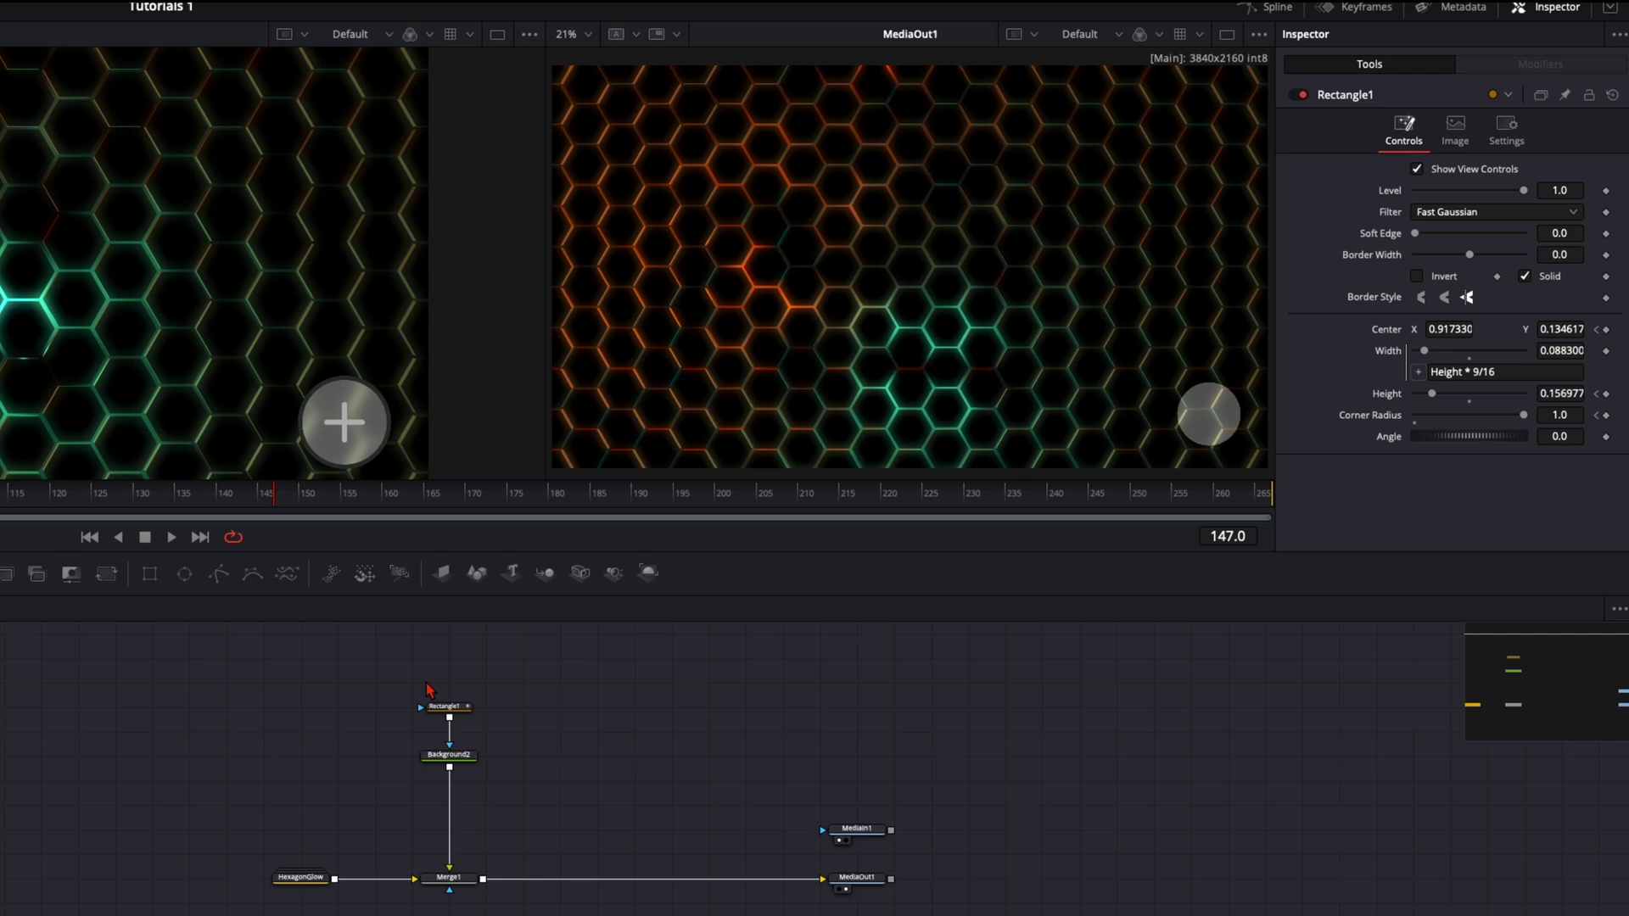
- Duplicate the Rectangle1, Background2 and Merge1 nodes and insert the copy between Merge1 and MediaOut1
left_click_drag(435, 674, 485, 884)
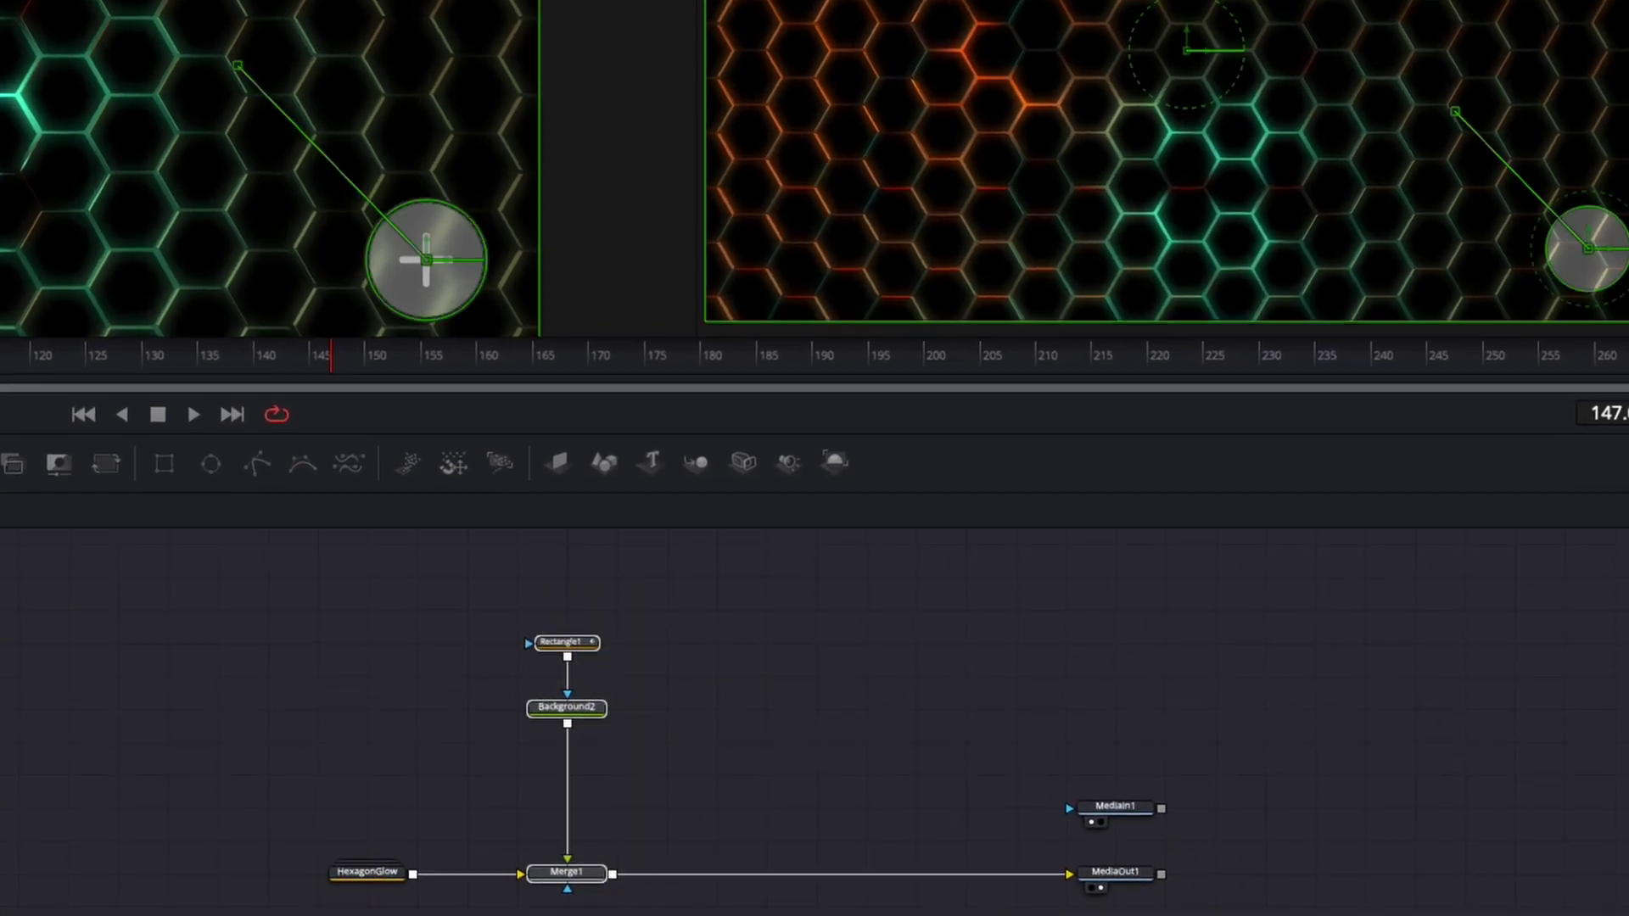
key("ctrl+v")
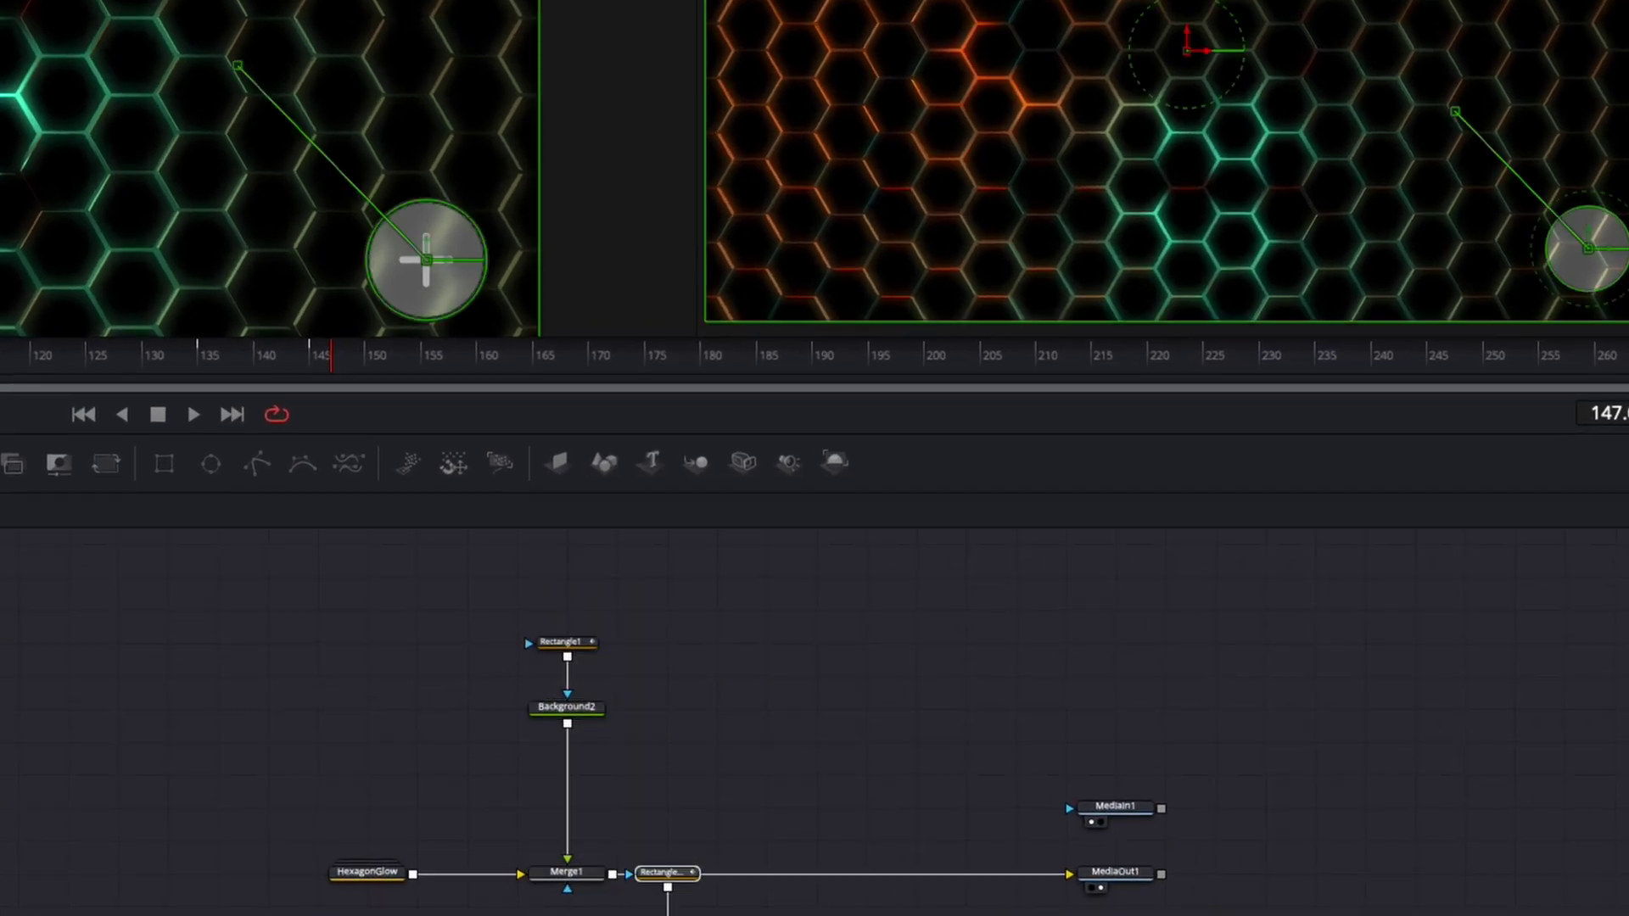
left_click_drag(668, 915, 716, 876)
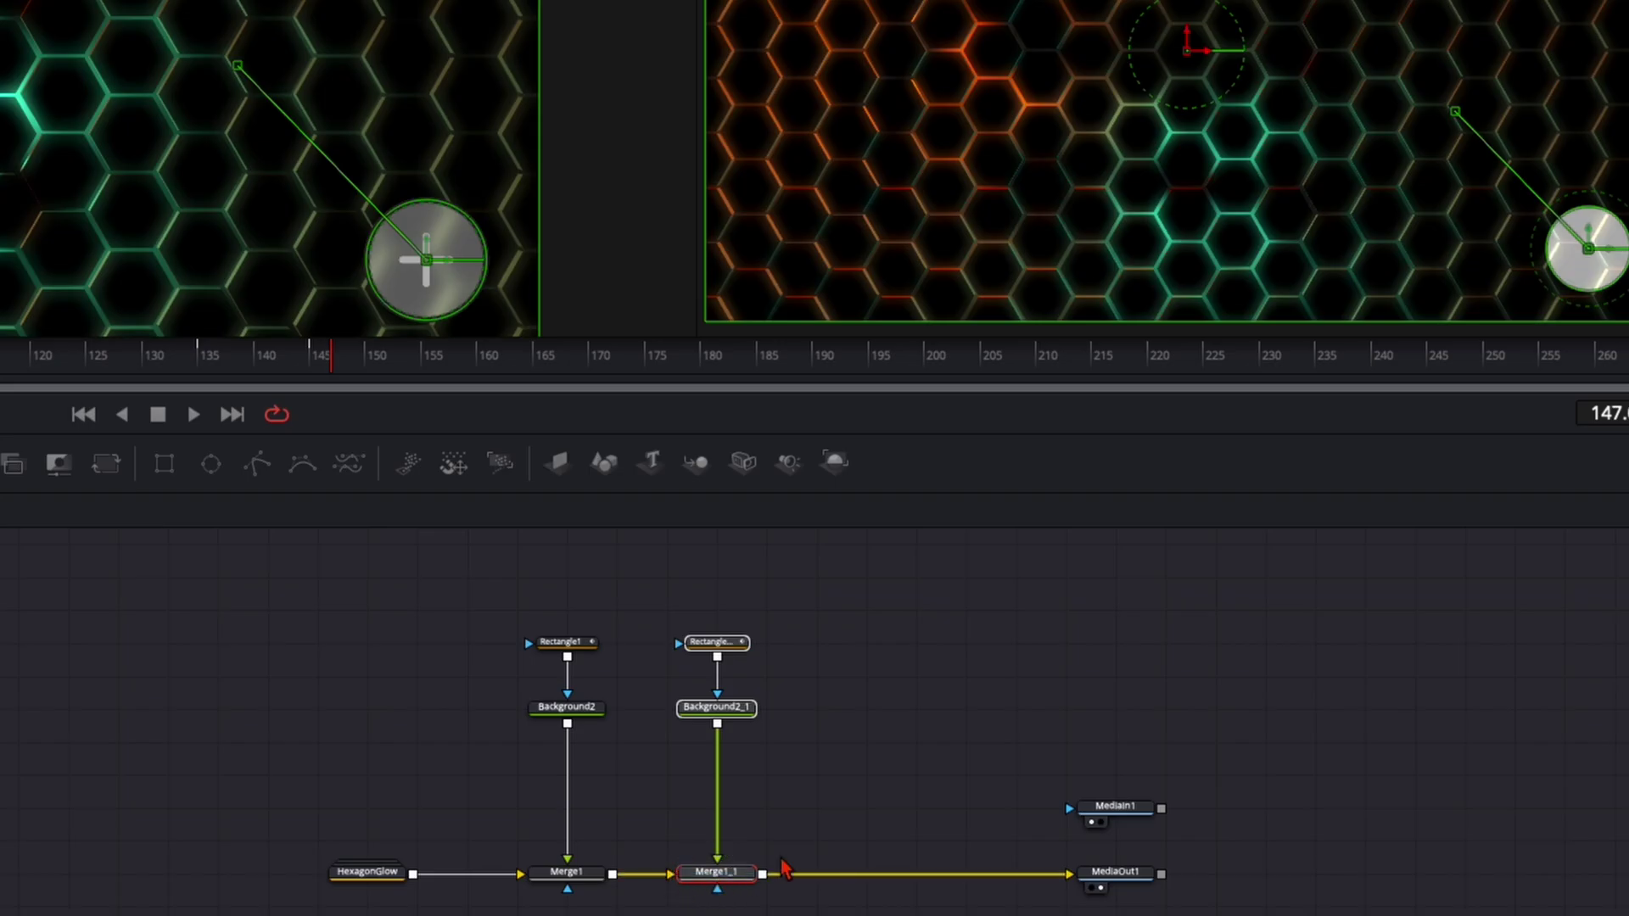
left_click(804, 845)
- Turn off Solid on Rectangle1_1 and set its border width to 0.0033 to make an outline
left_click(725, 646)
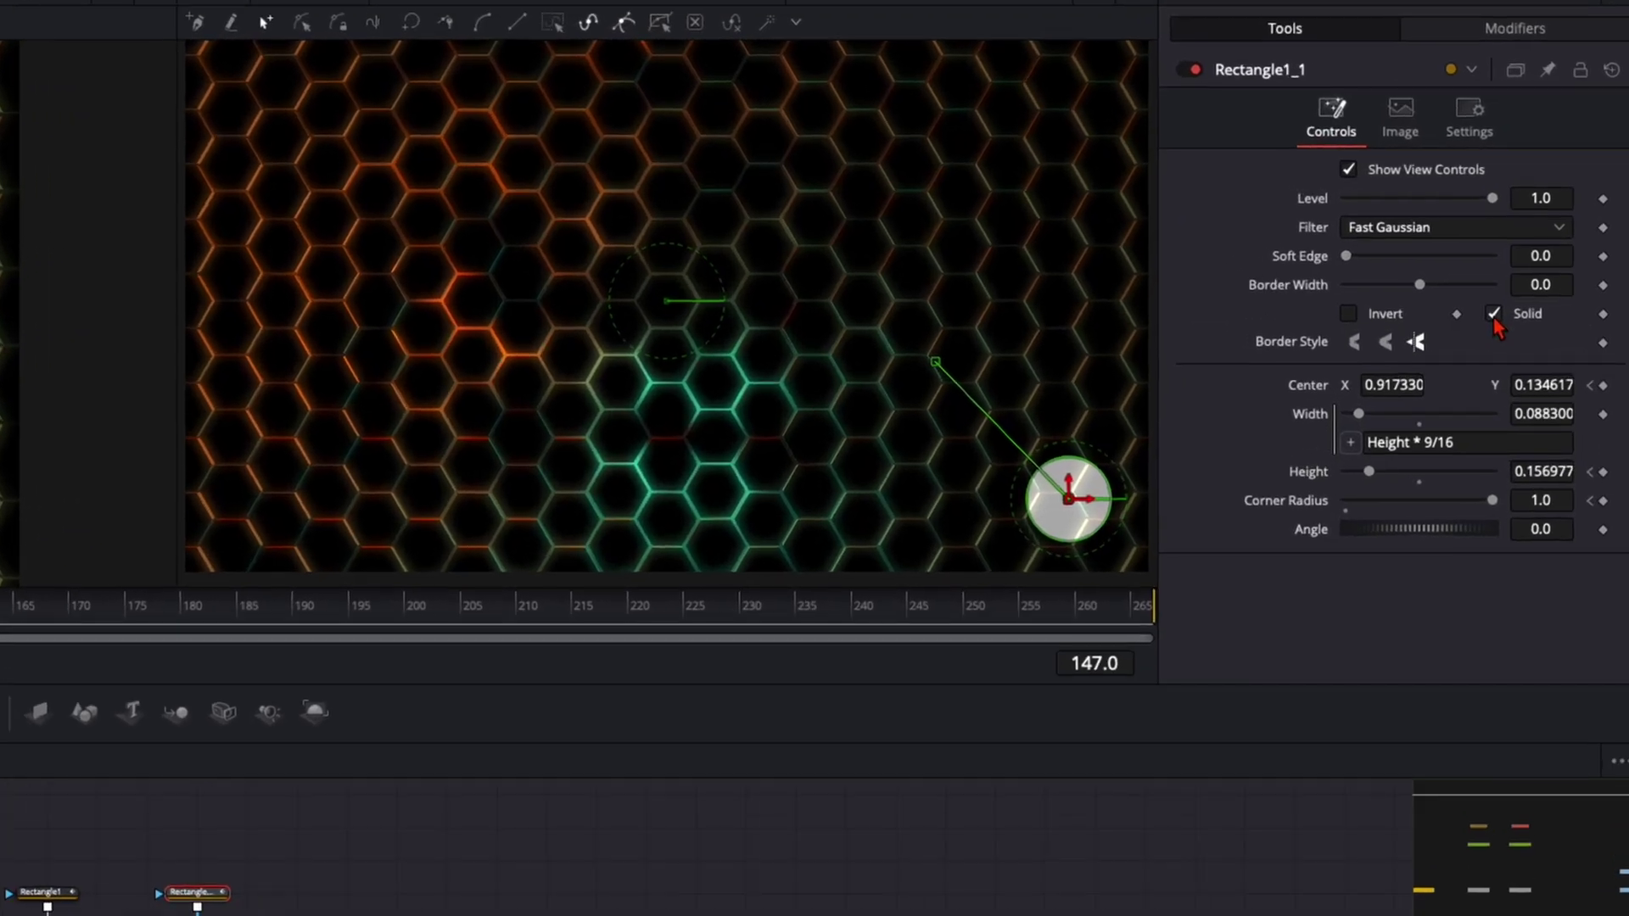
left_click(1494, 314)
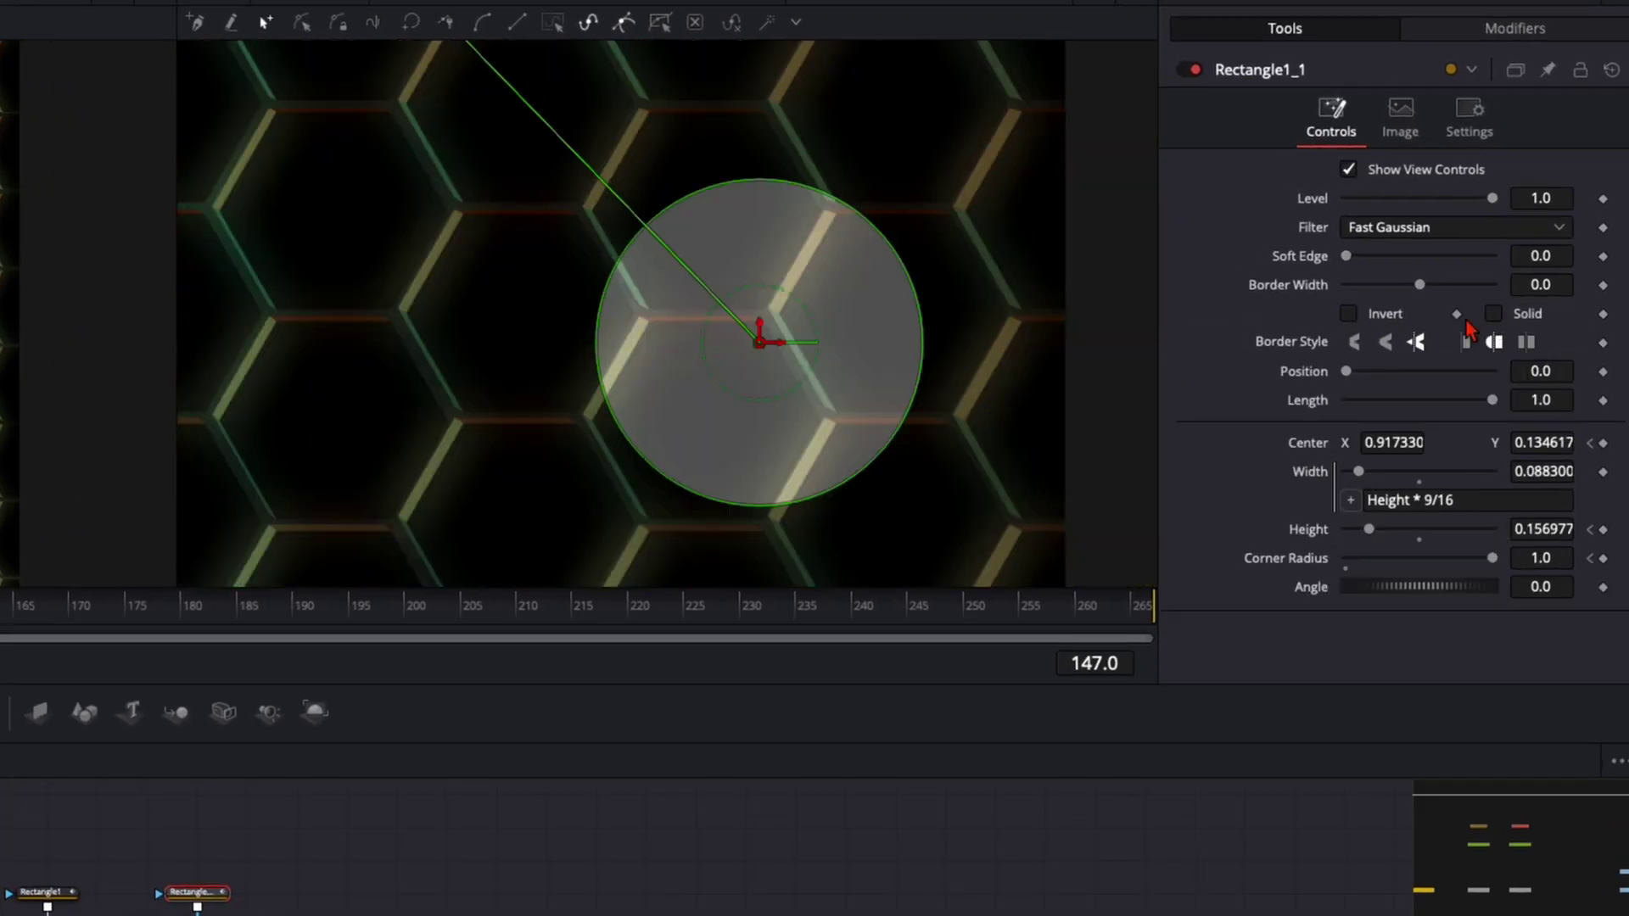
left_click_drag(1541, 284, 1554, 282)
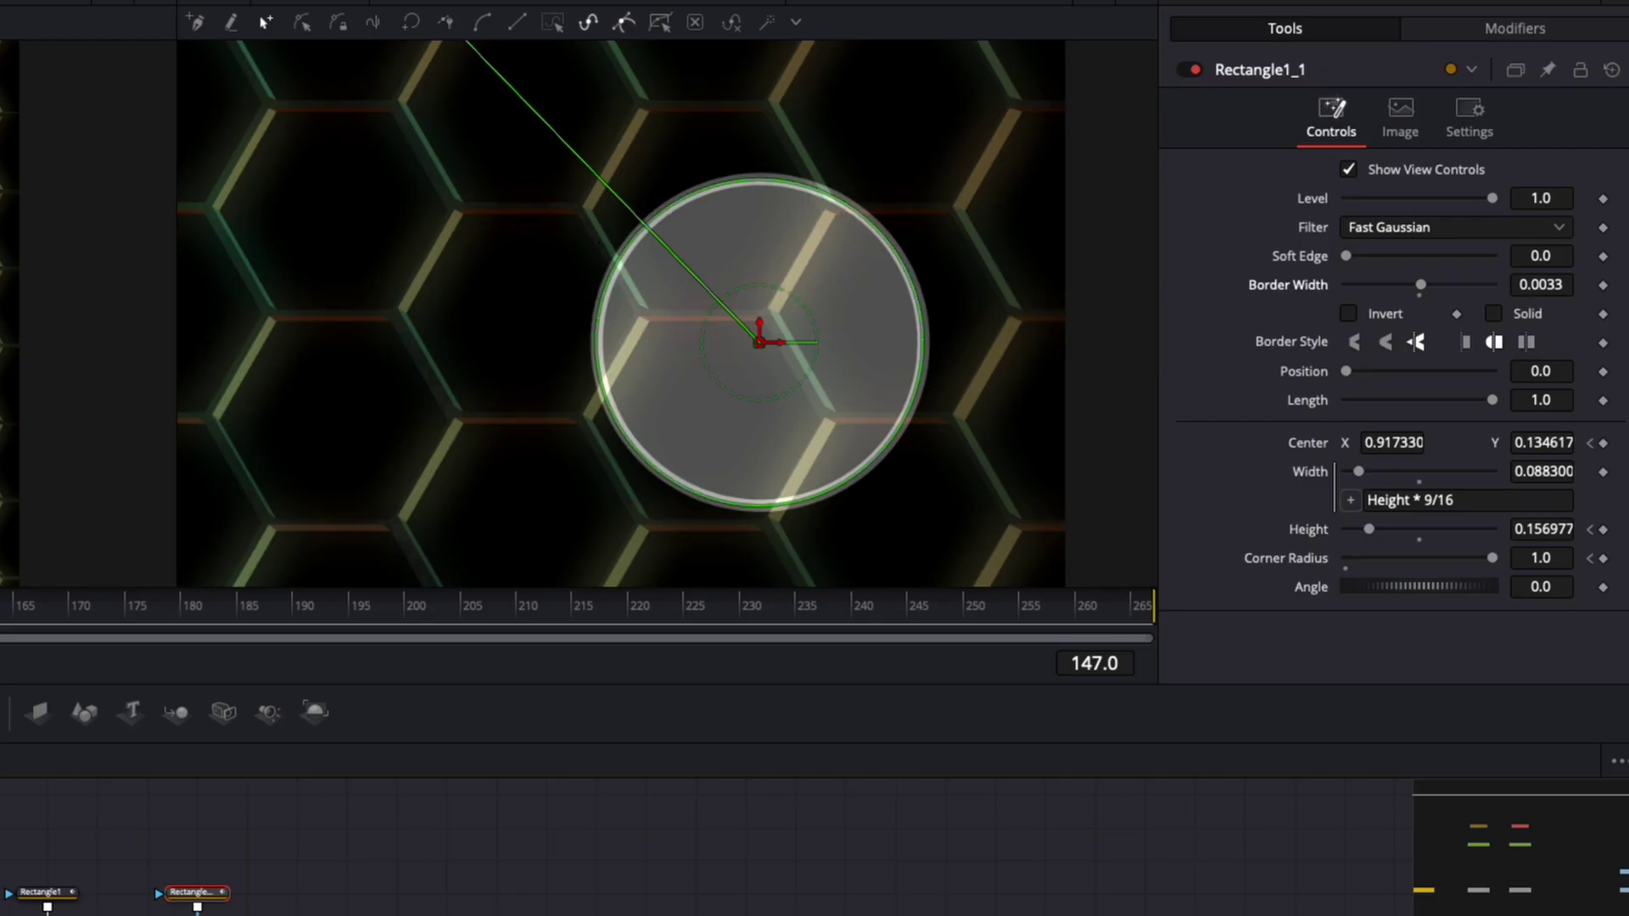
- Set Background2_1's alpha to 1.0 and adjust its grey colour for the outline
left_click(367, 906)
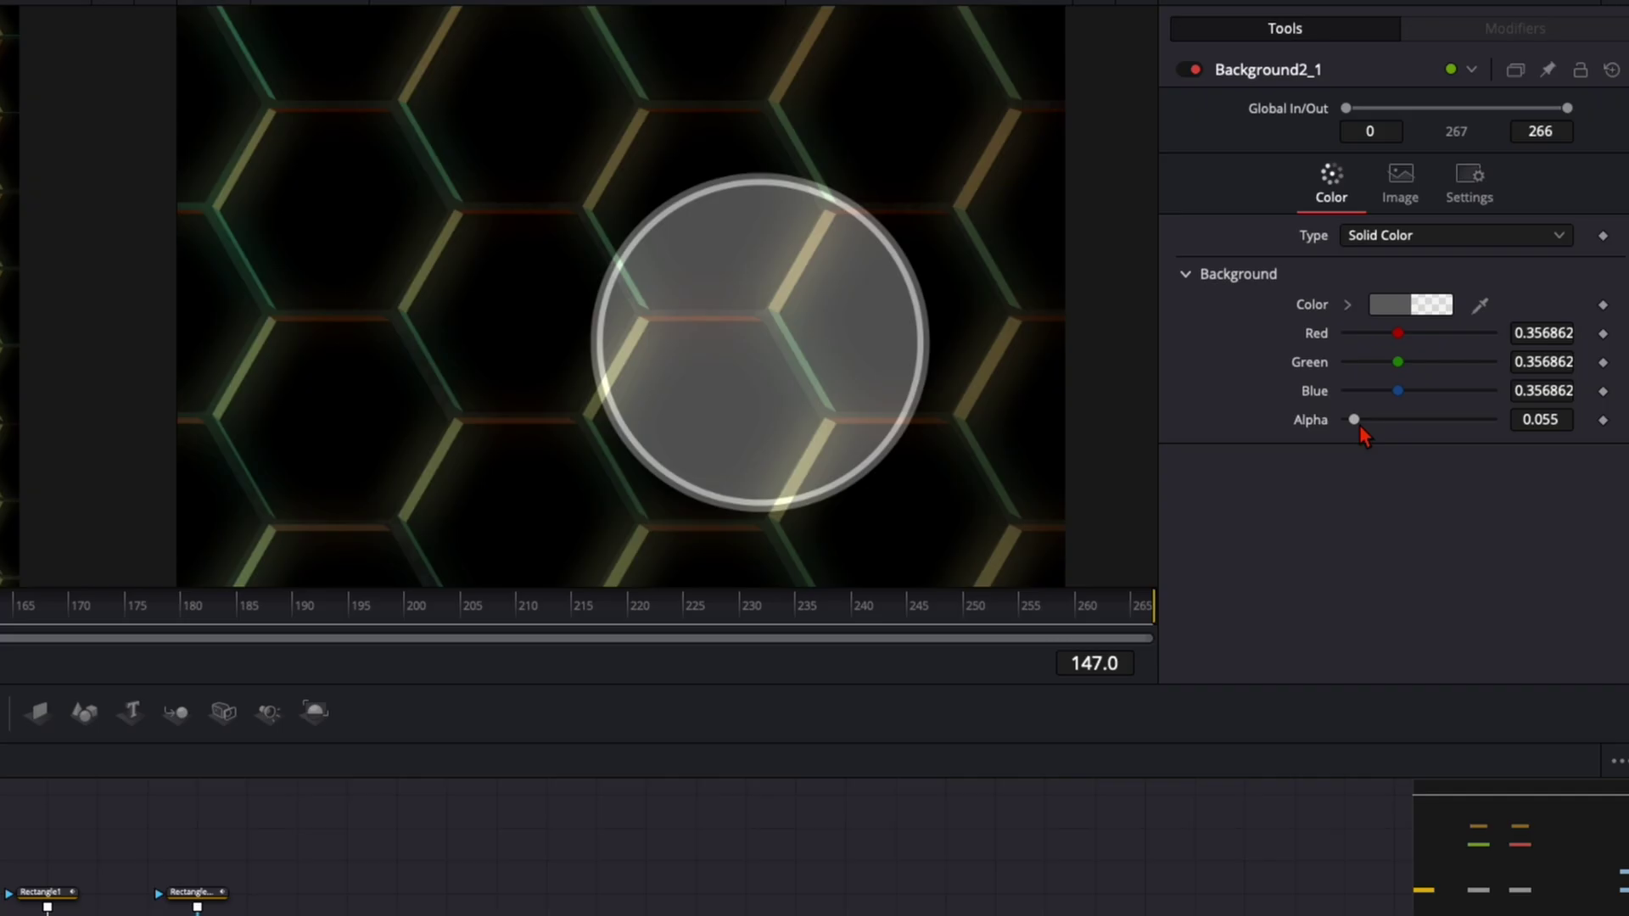
left_click_drag(1355, 420, 1492, 419)
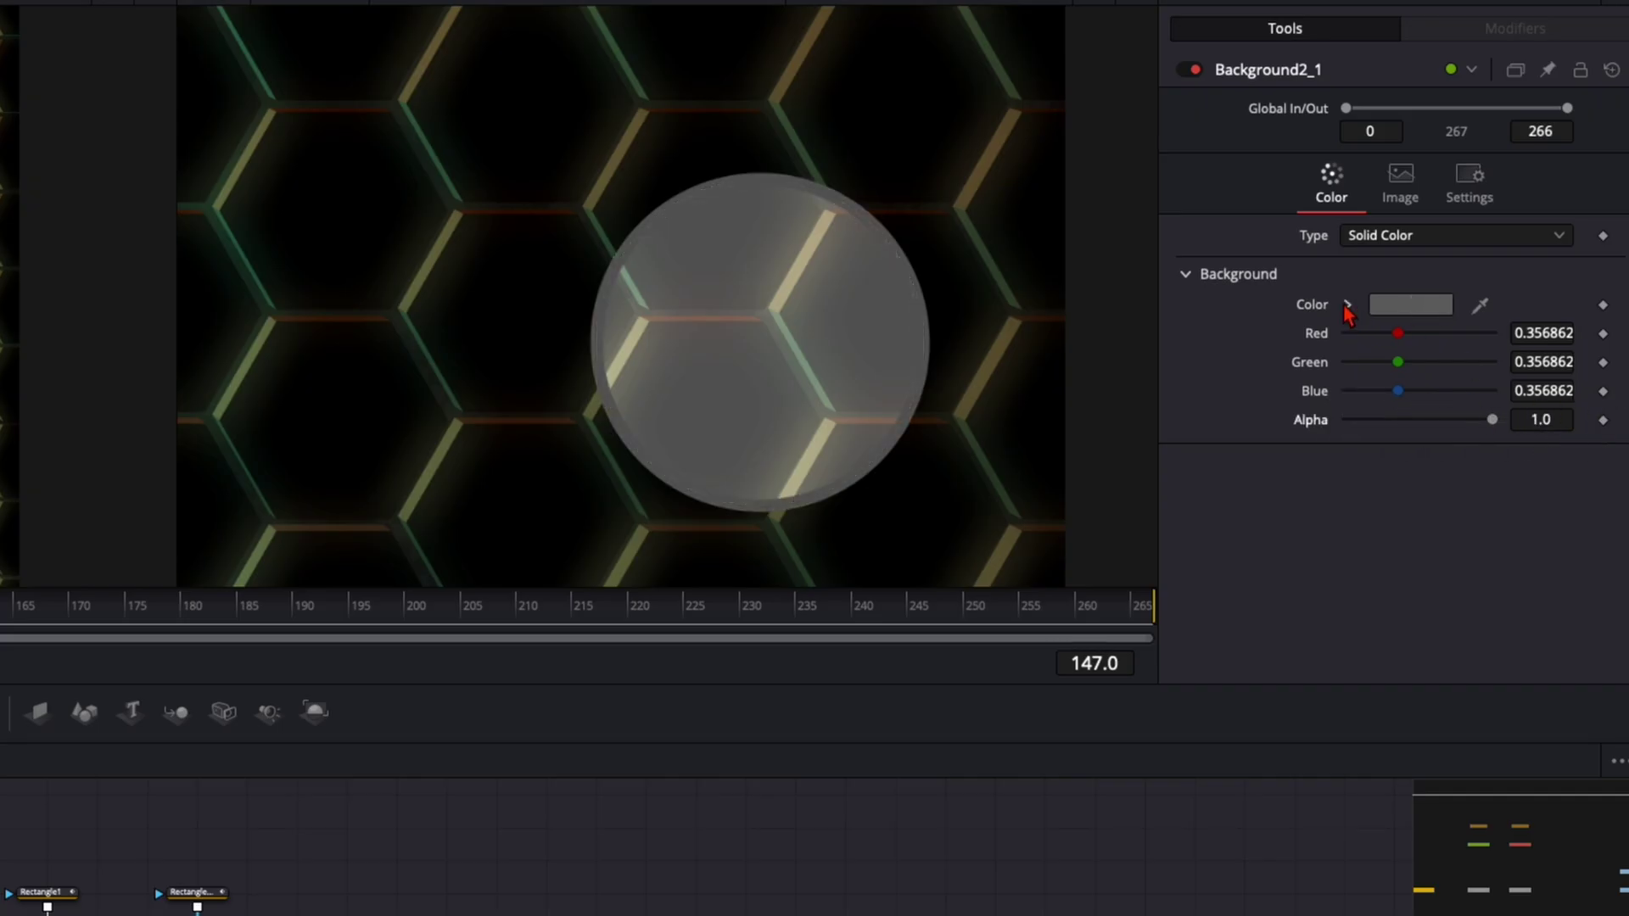
left_click(1416, 312)
left_click_drag(1349, 816, 1381, 816)
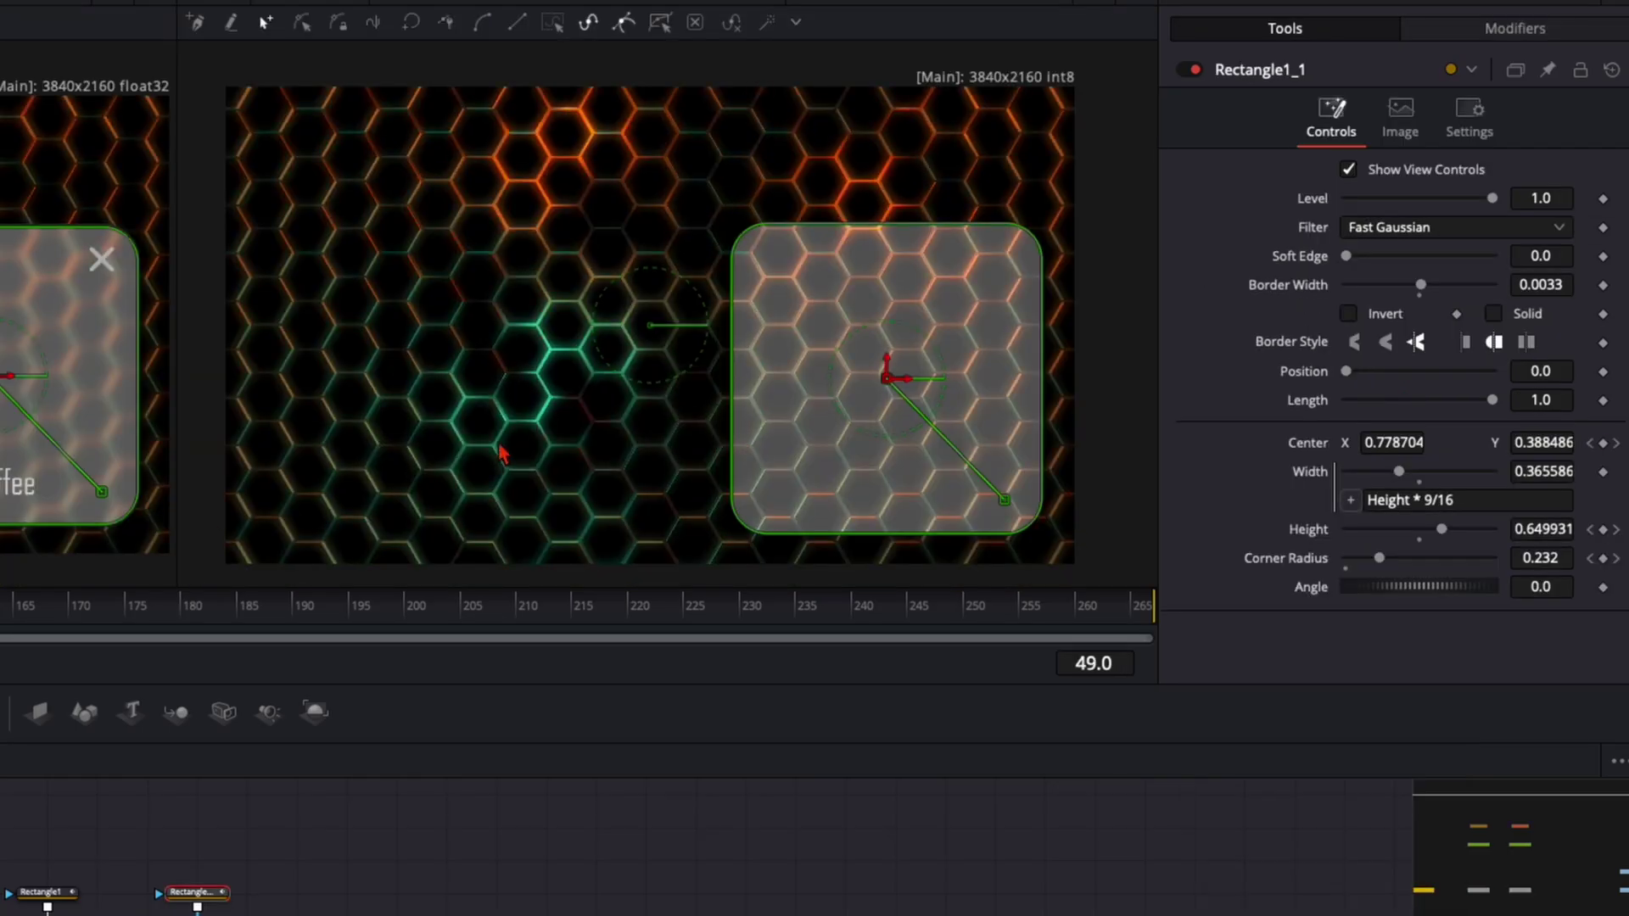
left_click(739, 812)
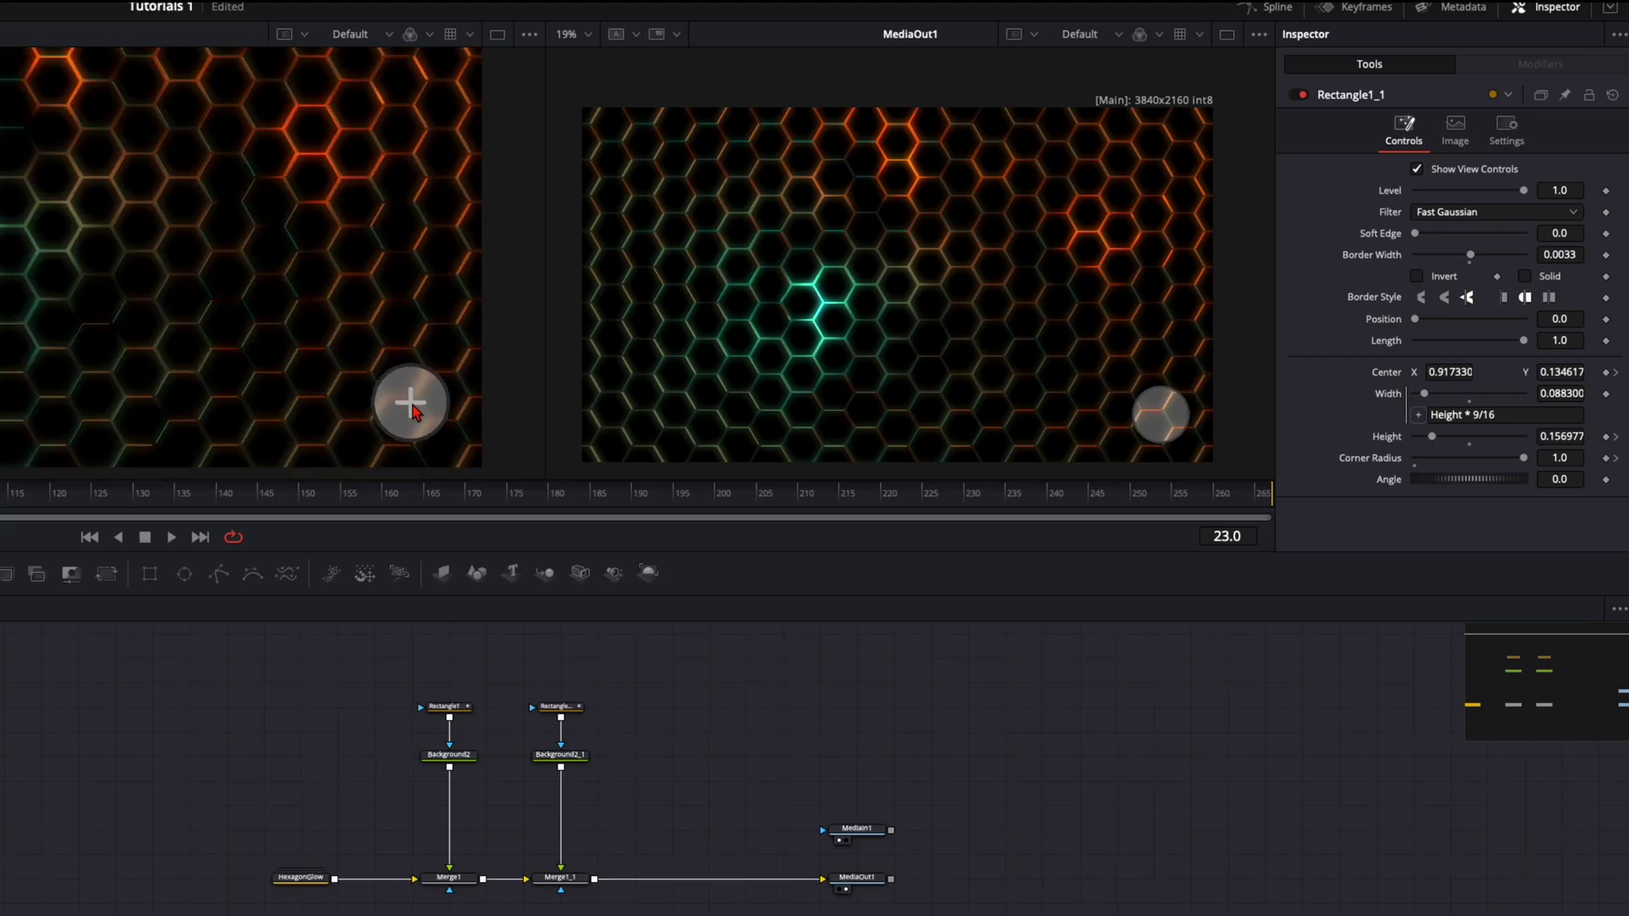
- Add a black background masked by a new rectangle and merge it into the chain after Merge1_1
scroll(413, 405, "down", 1)
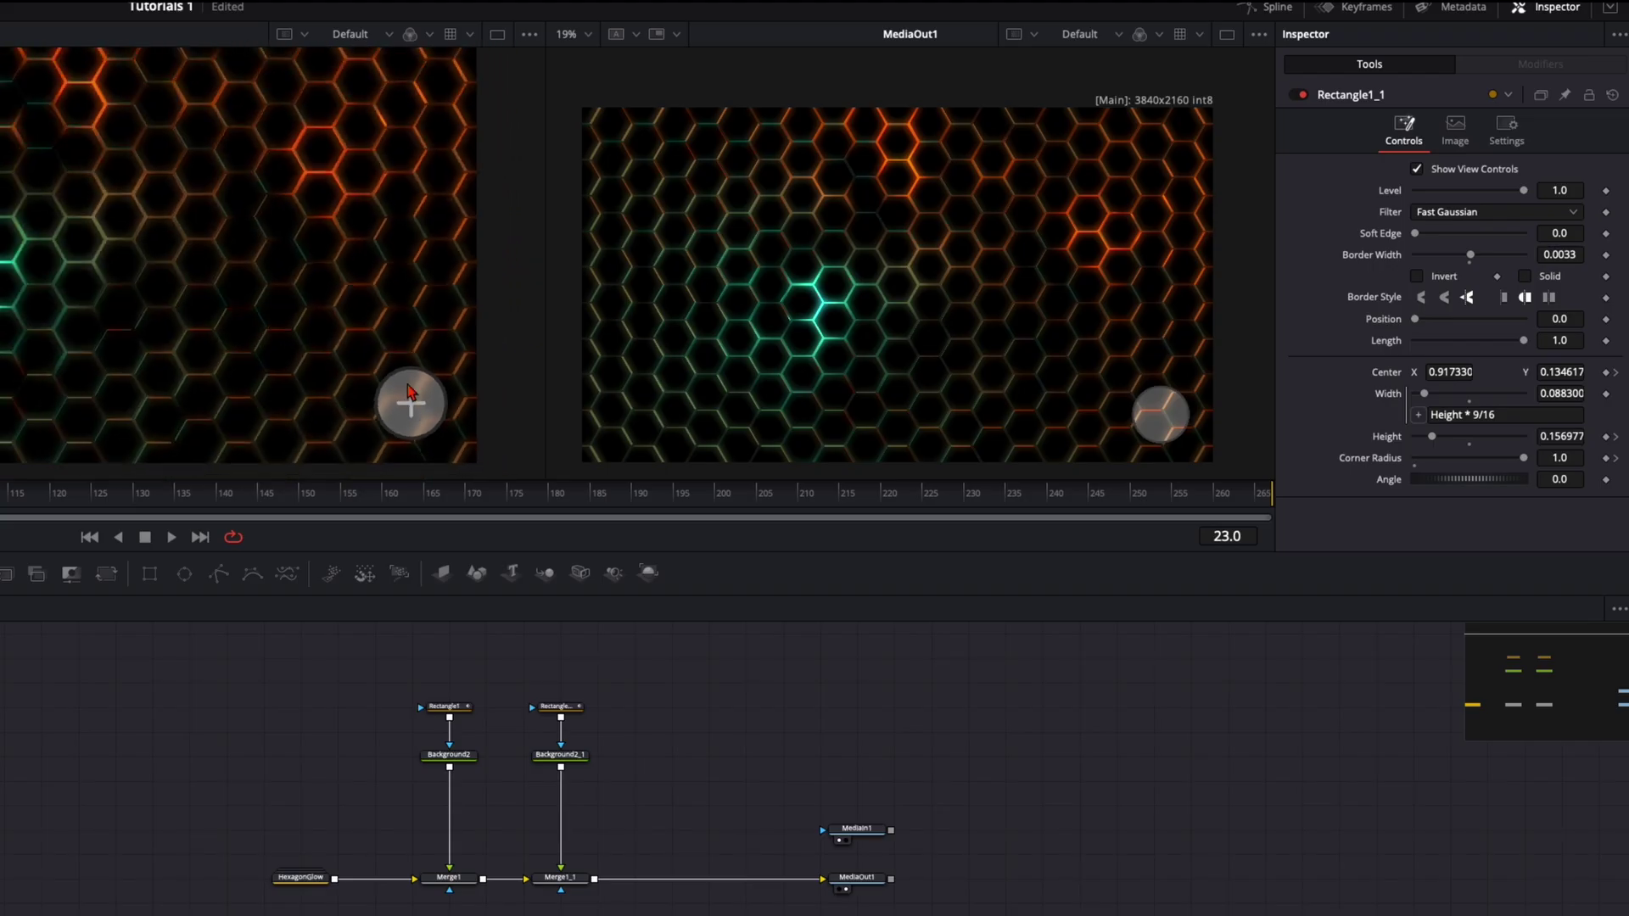
left_click_drag(412, 405, 354, 437)
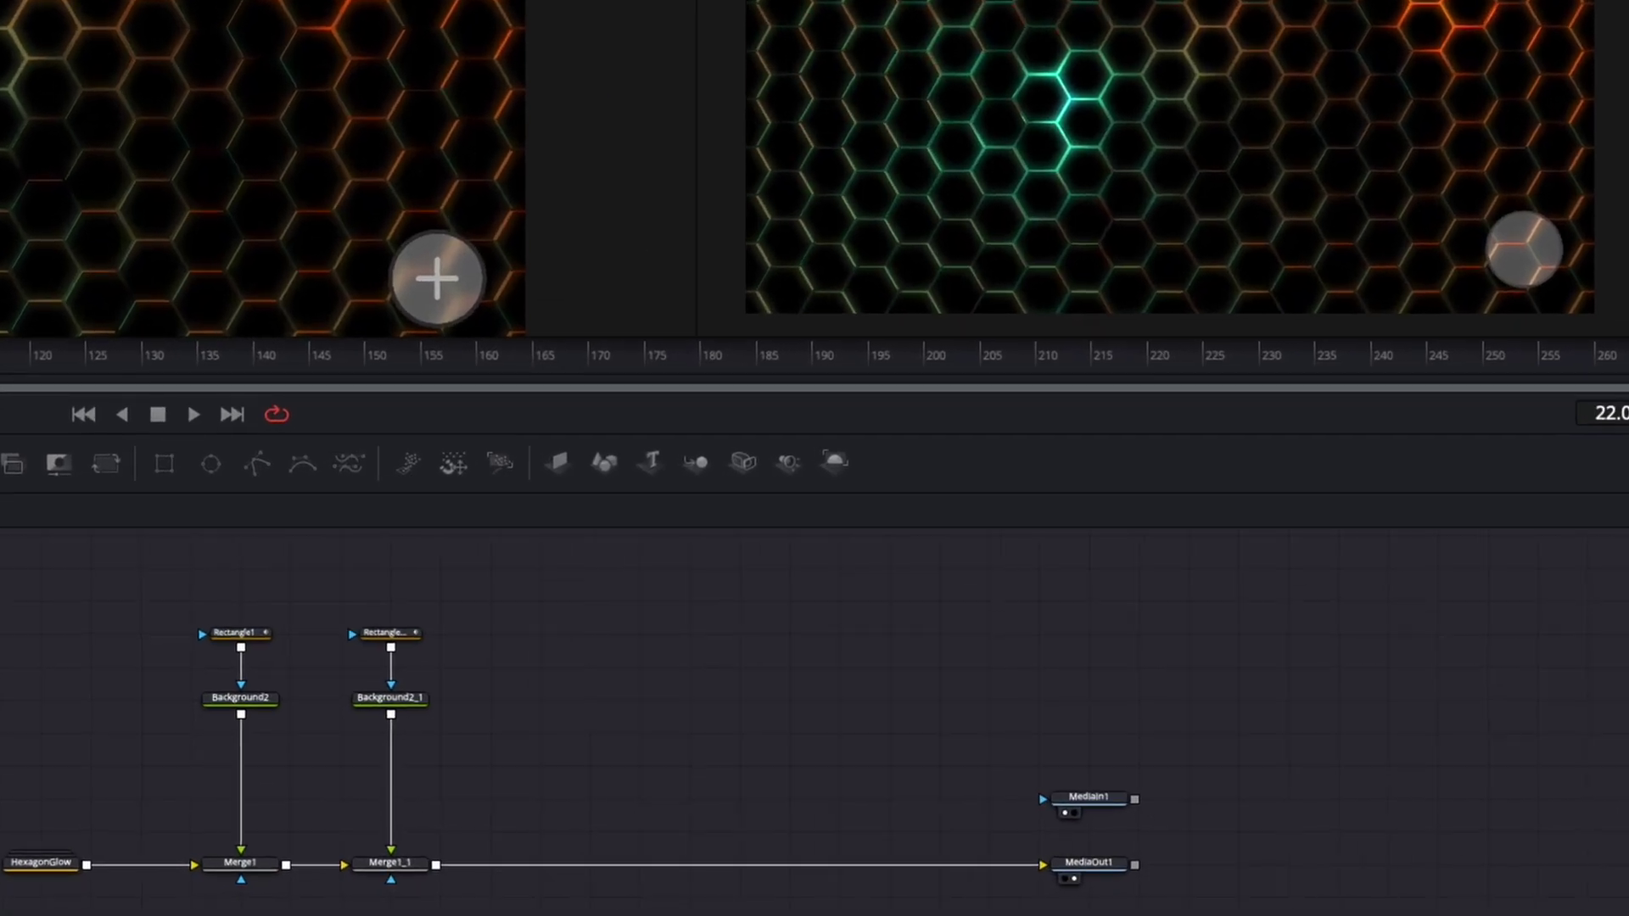
left_click_drag(399, 655, 560, 699)
left_click_drag(164, 463, 436, 865)
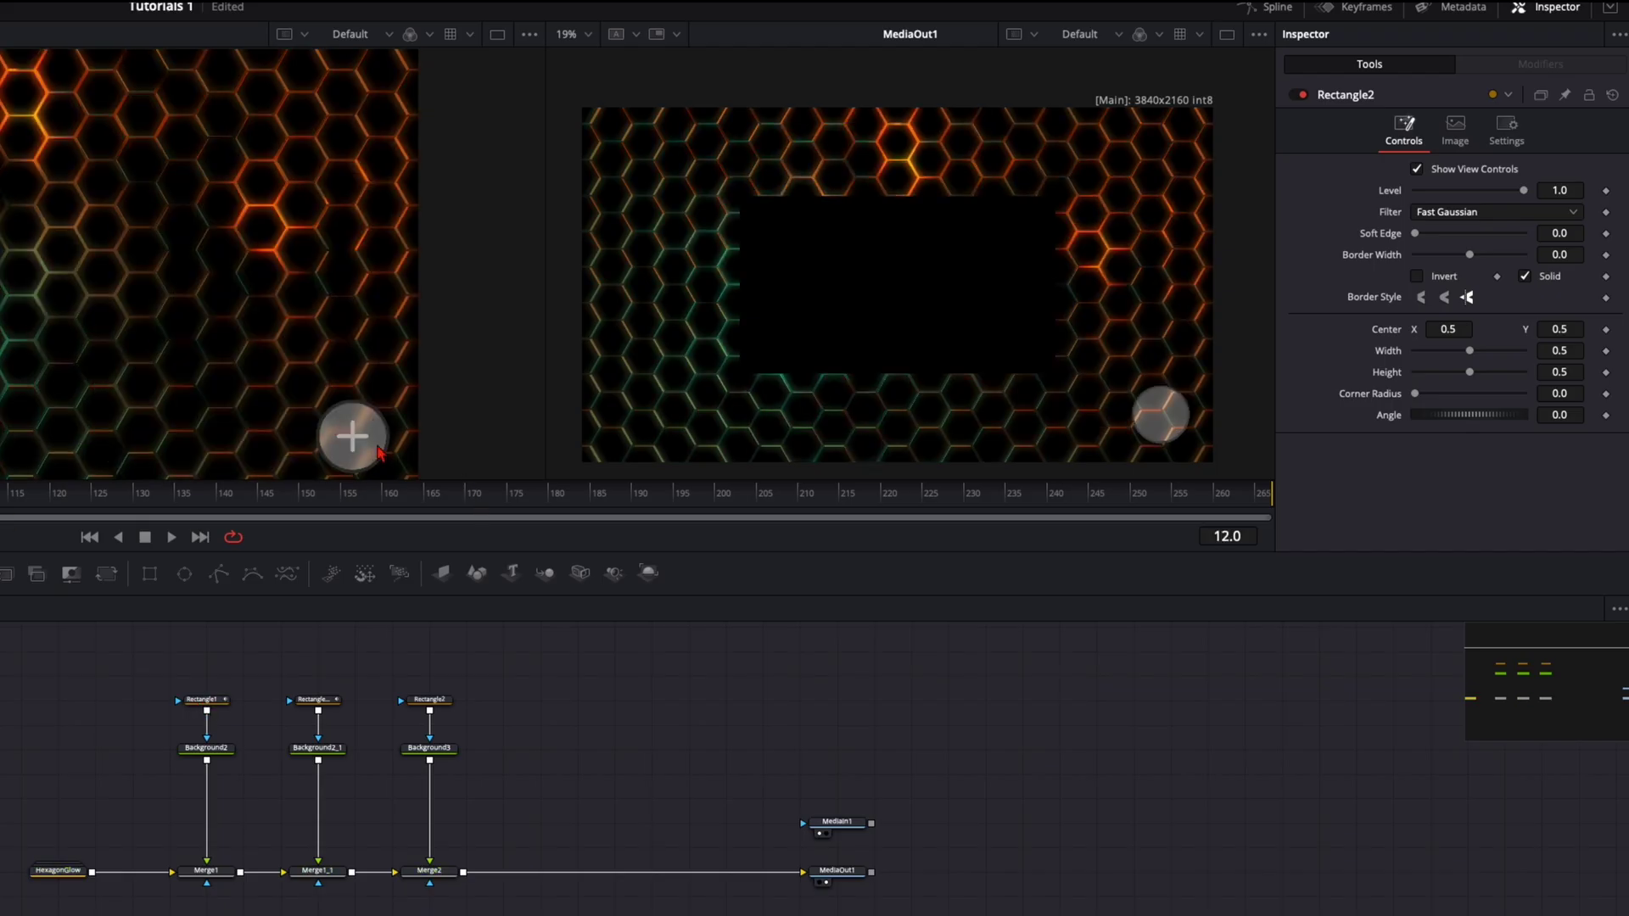
- Copy Rectangle1's centre at frame 12, X 0.917330 and Y 0.134617, to Rectangle2
left_click(217, 702)
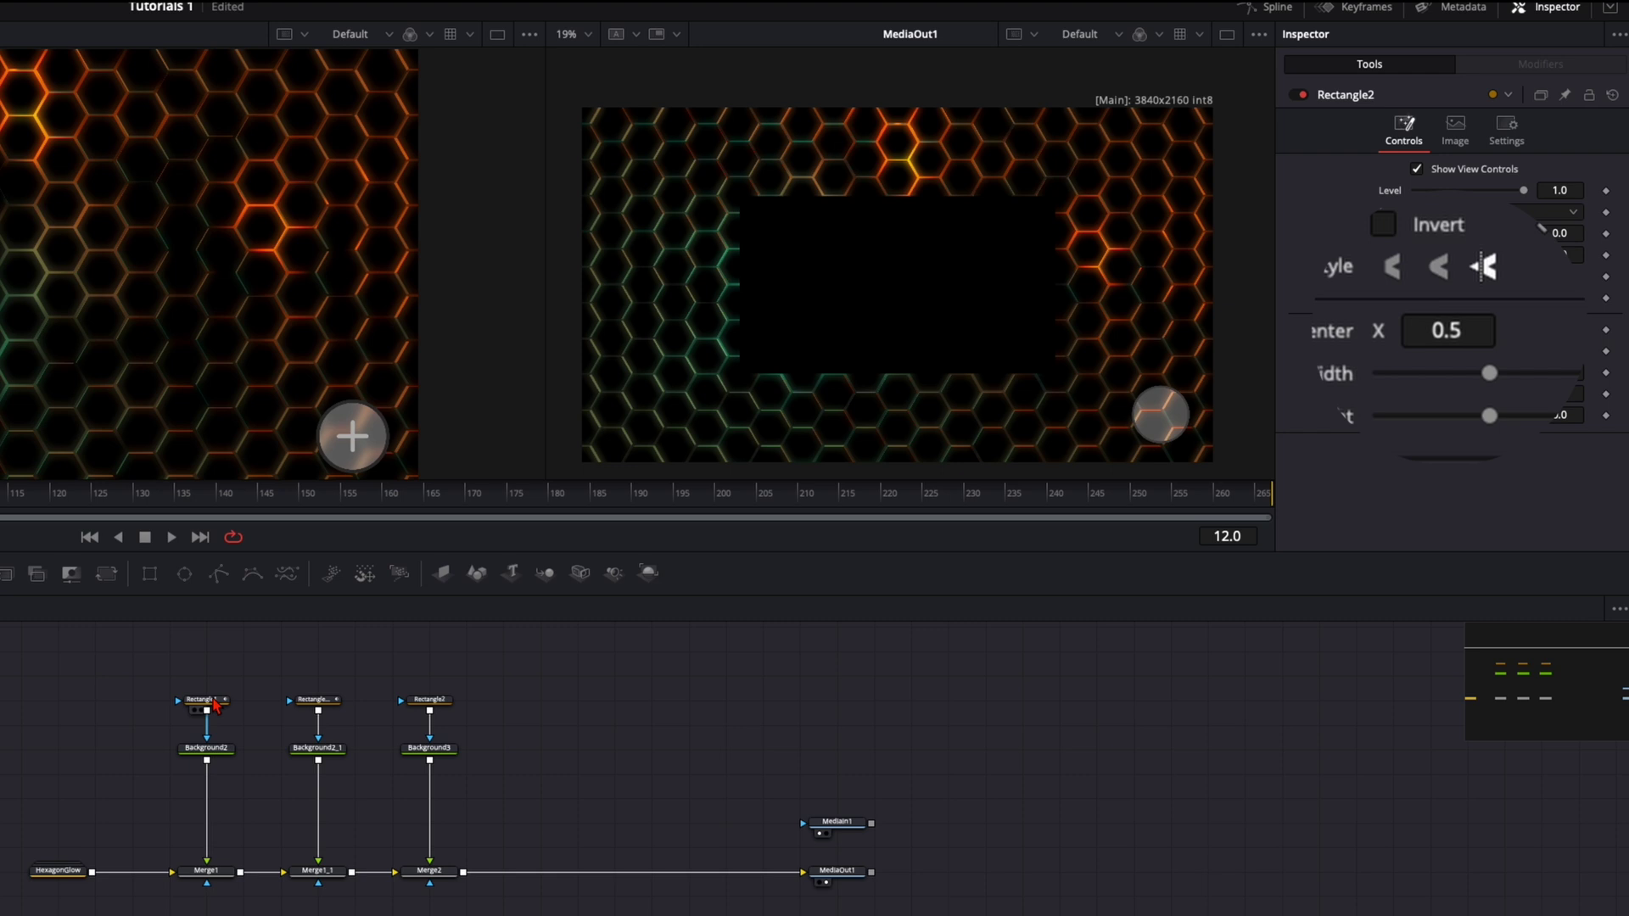
double_click(1454, 329)
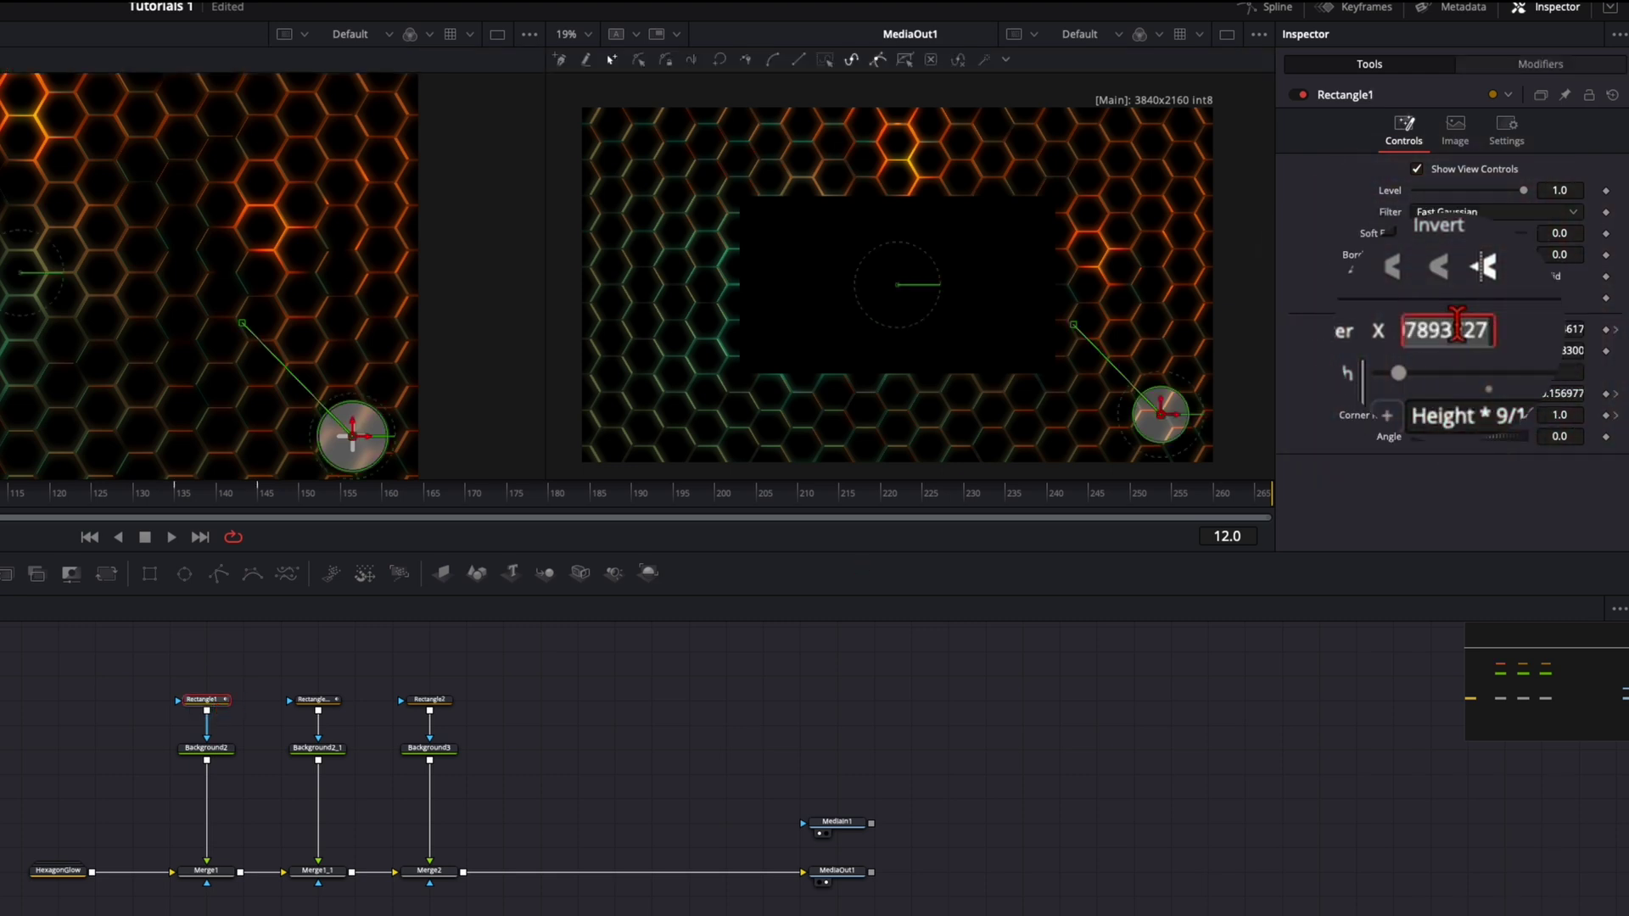
left_click(430, 700)
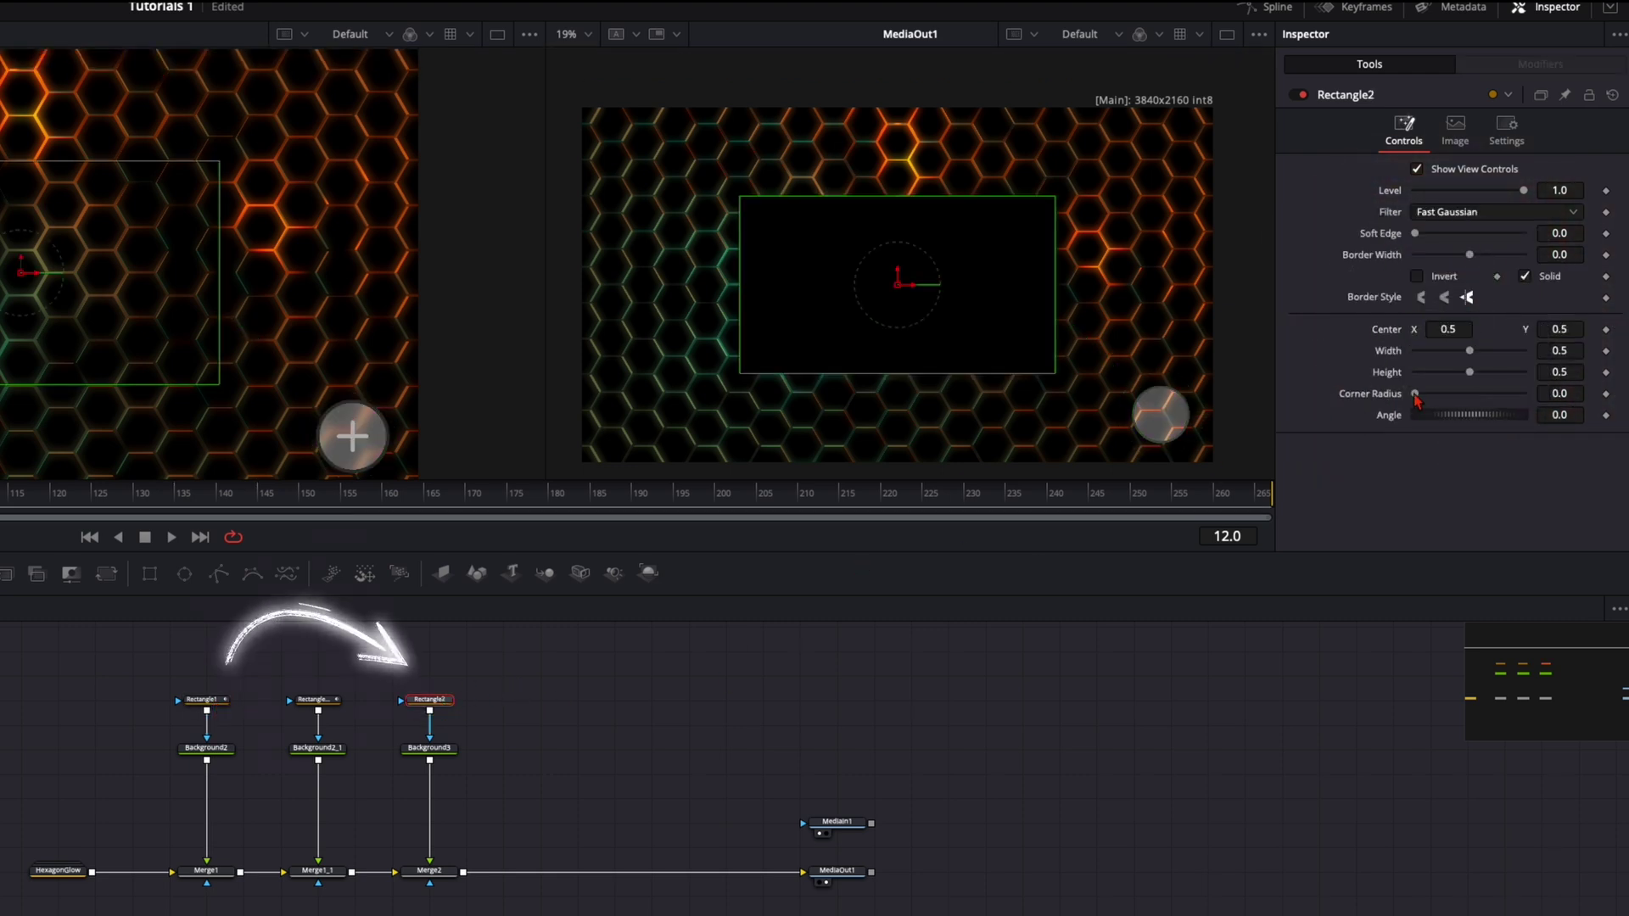
key("Tab")
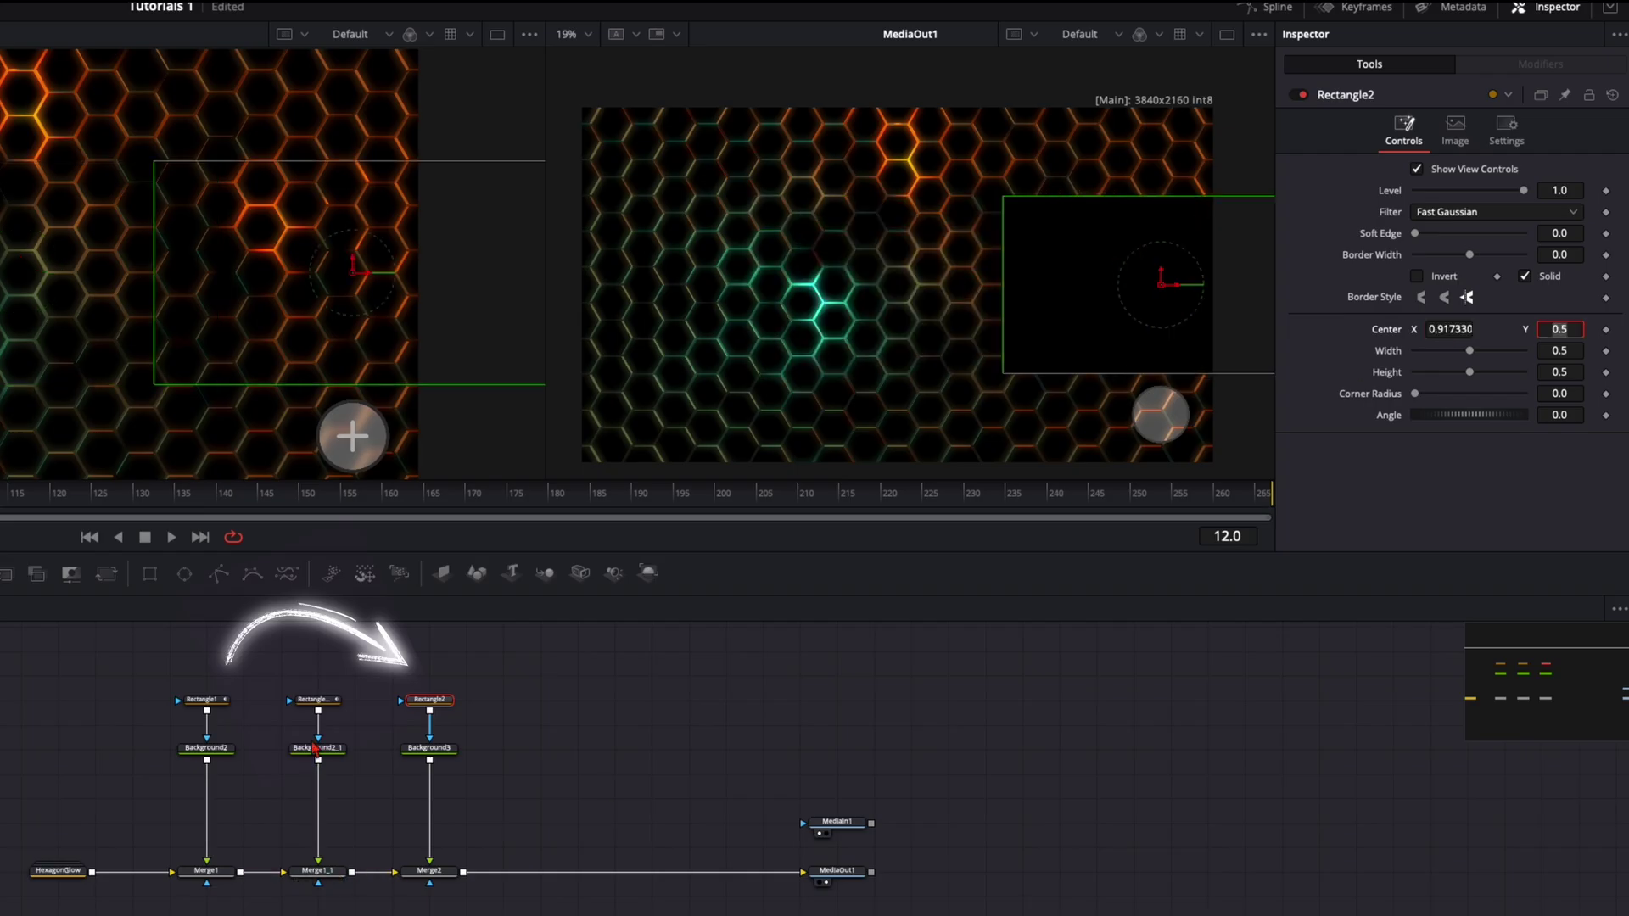
left_click(206, 701)
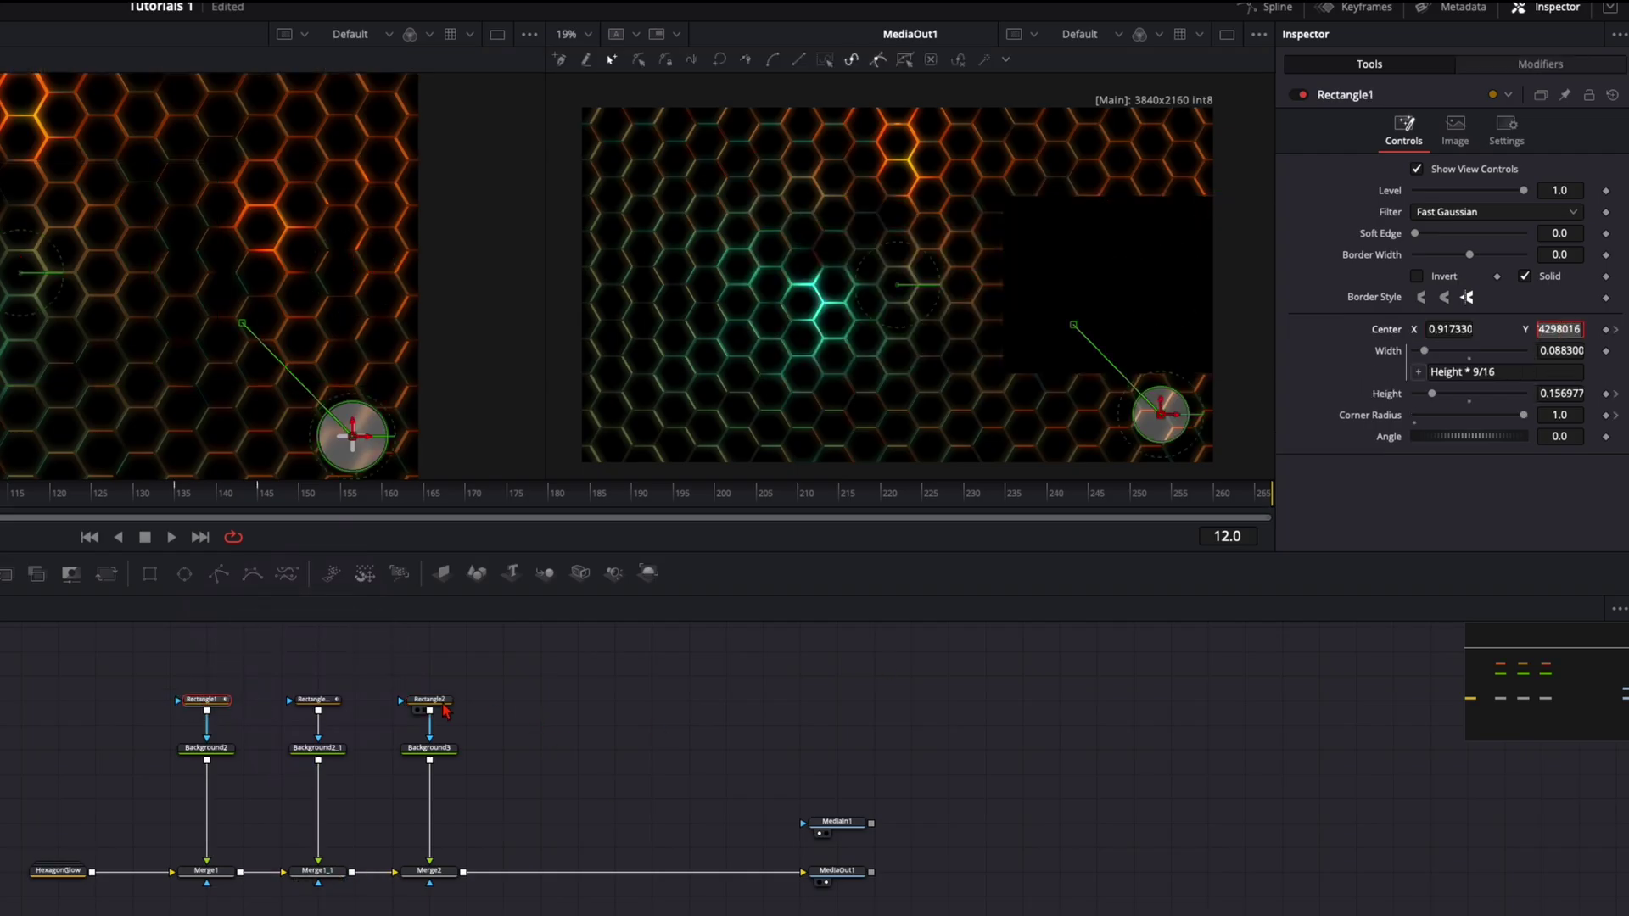
left_click(443, 707)
left_click(1561, 331)
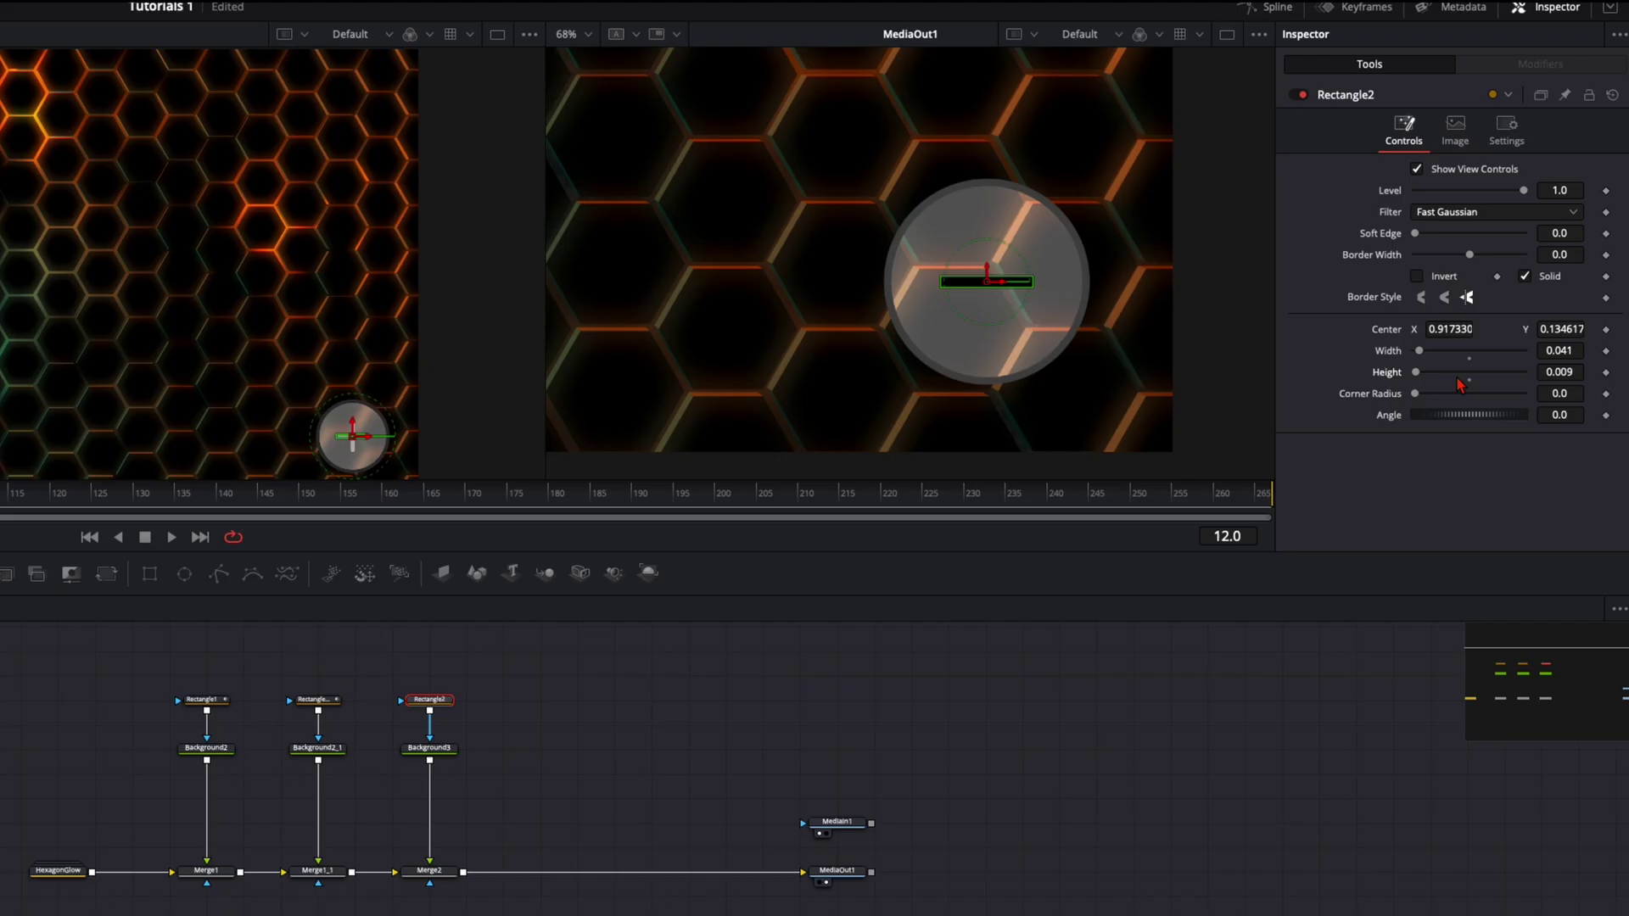
- Shape Rectangle2 into a bar 0.041 wide and 0.009 high with corner radius 1.0, and colour Background3 light grey with RGB values of 0.721568
left_click(1567, 372)
left_click_drag(1416, 394, 1563, 394)
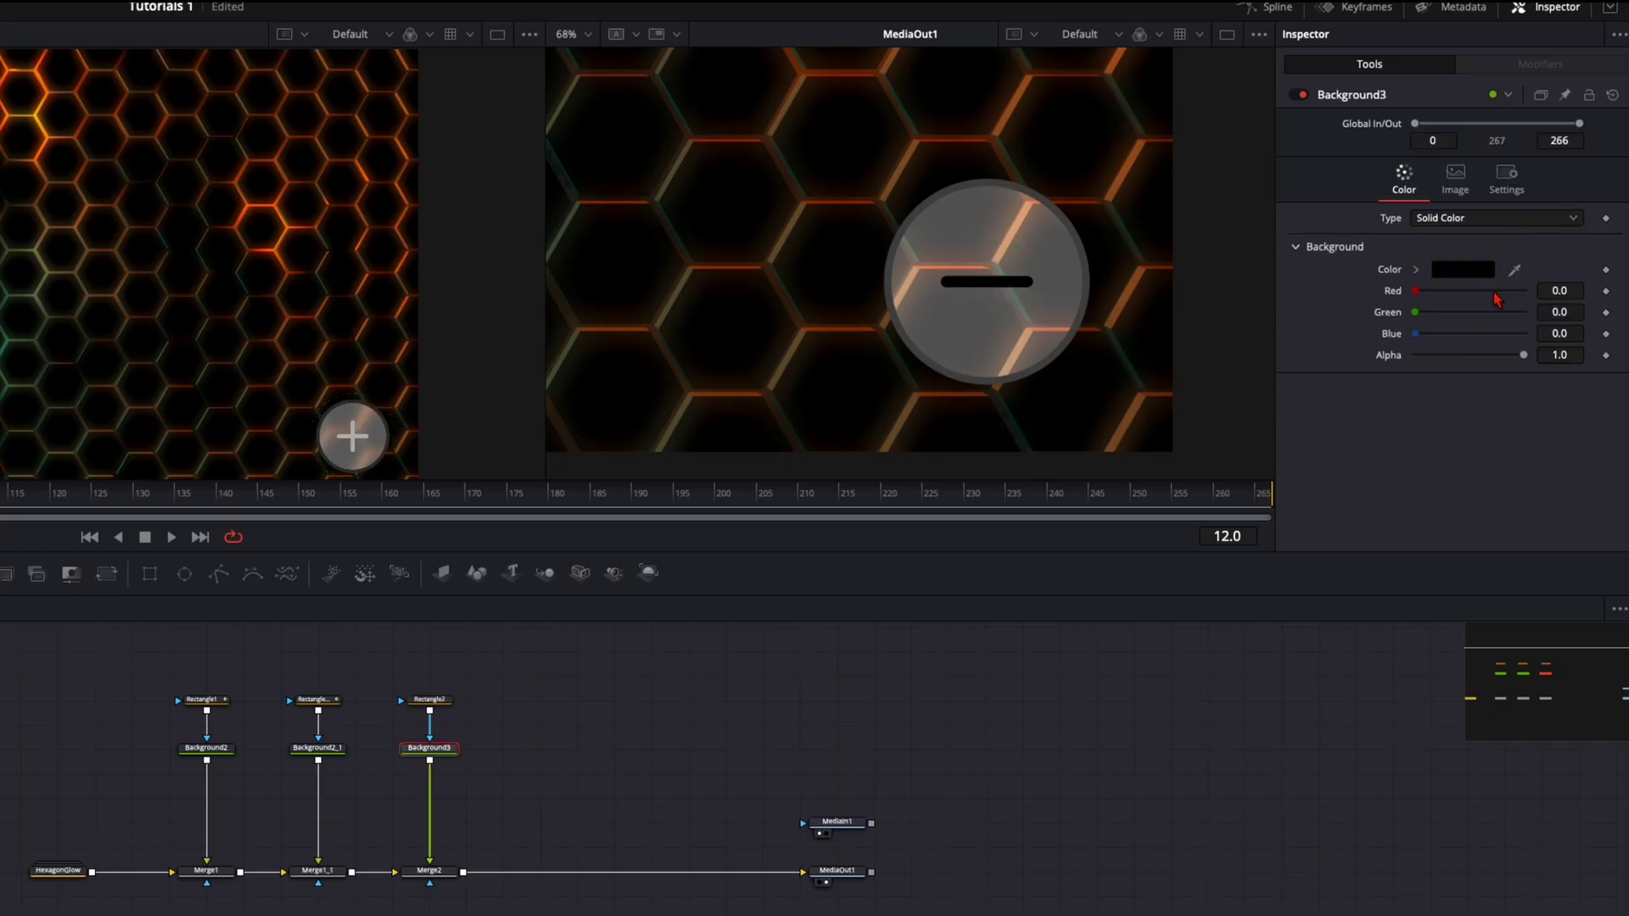
left_click(1462, 269)
left_click_drag(1418, 656, 1365, 659)
left_click(1450, 713)
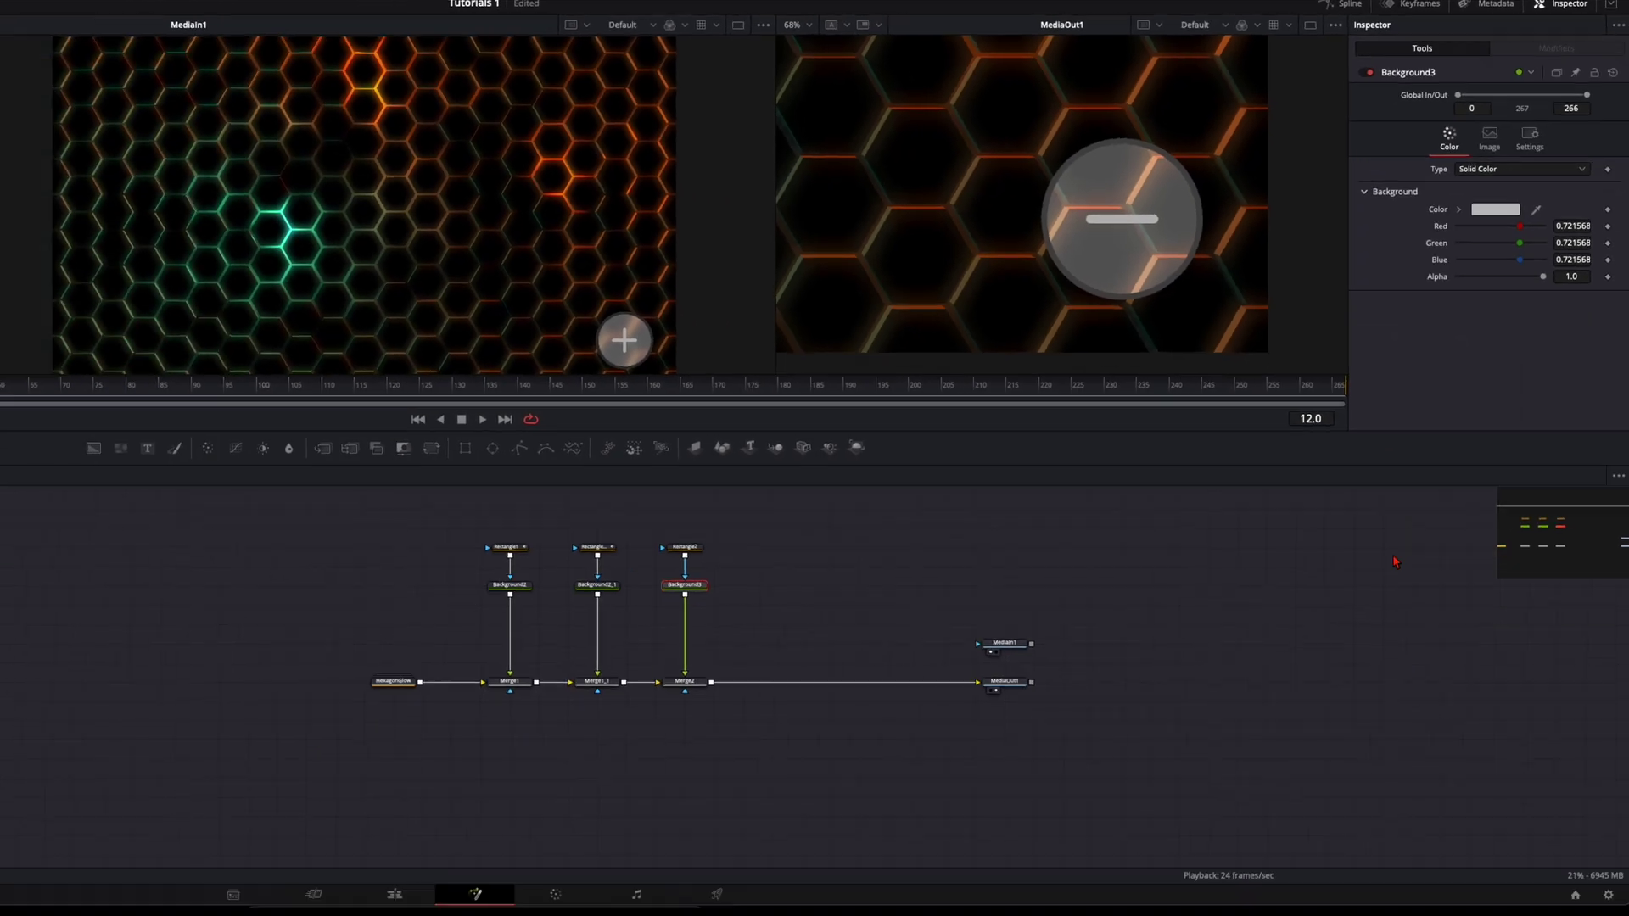
- Duplicate Rectangle2 and Background3 as a second bar beside the originals
left_click_drag(823, 513, 953, 619)
key("ctrl+c")
key("ctrl+v")
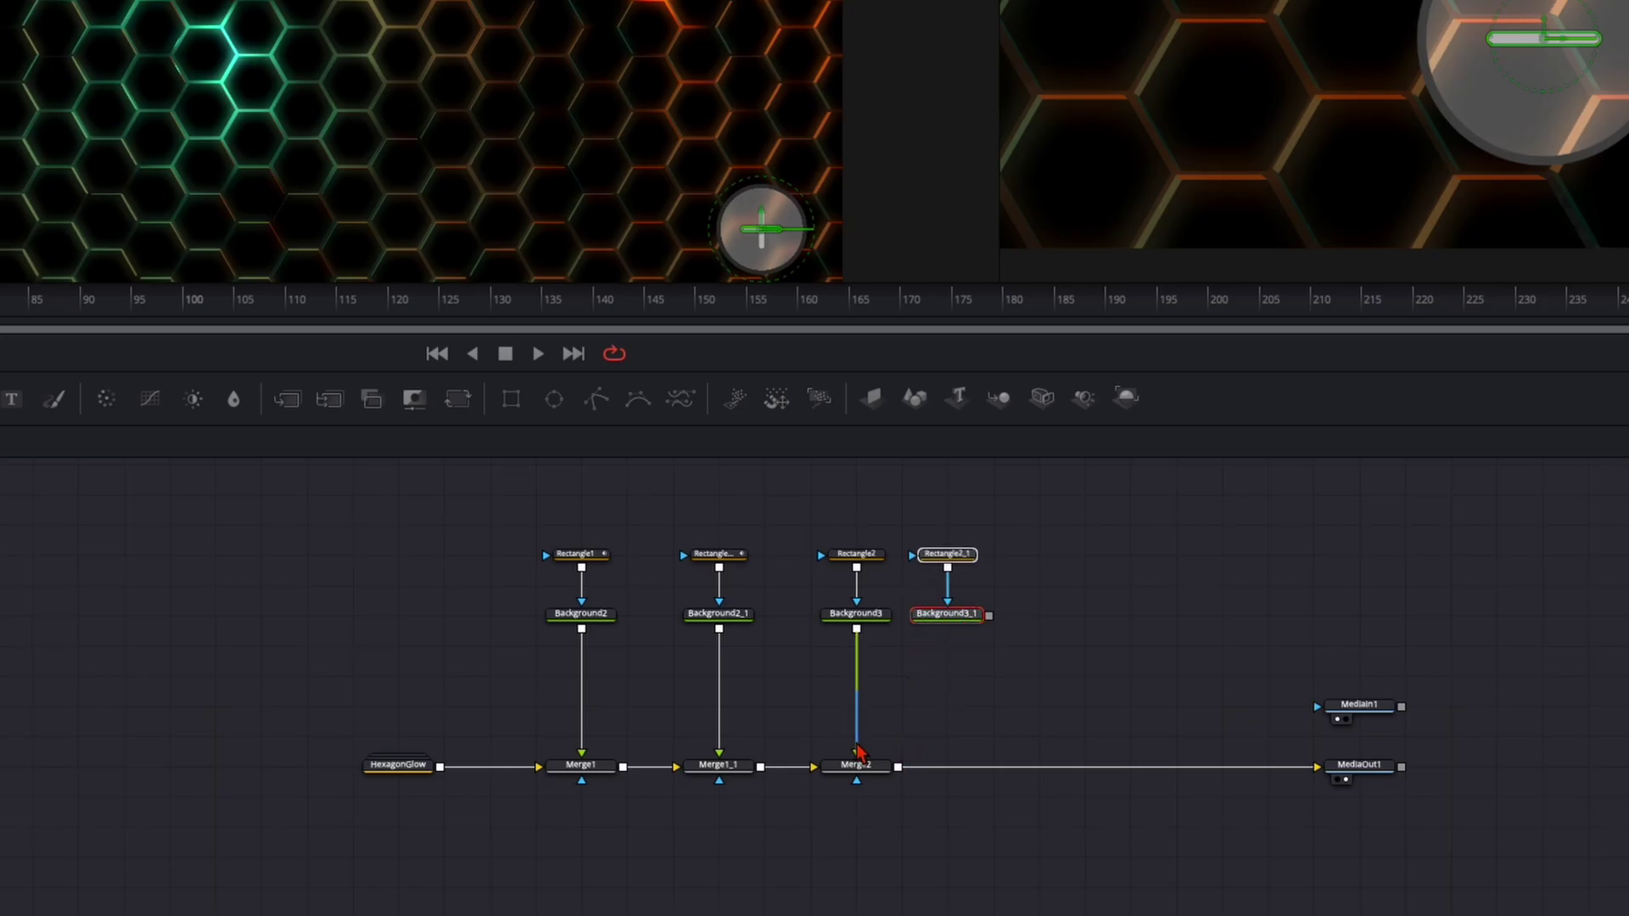
- Disconnect Background3 from Merge2 and combine both bar backgrounds through a new MultiMerge that feeds Merge2's foreground
left_click_drag(857, 751, 970, 718)
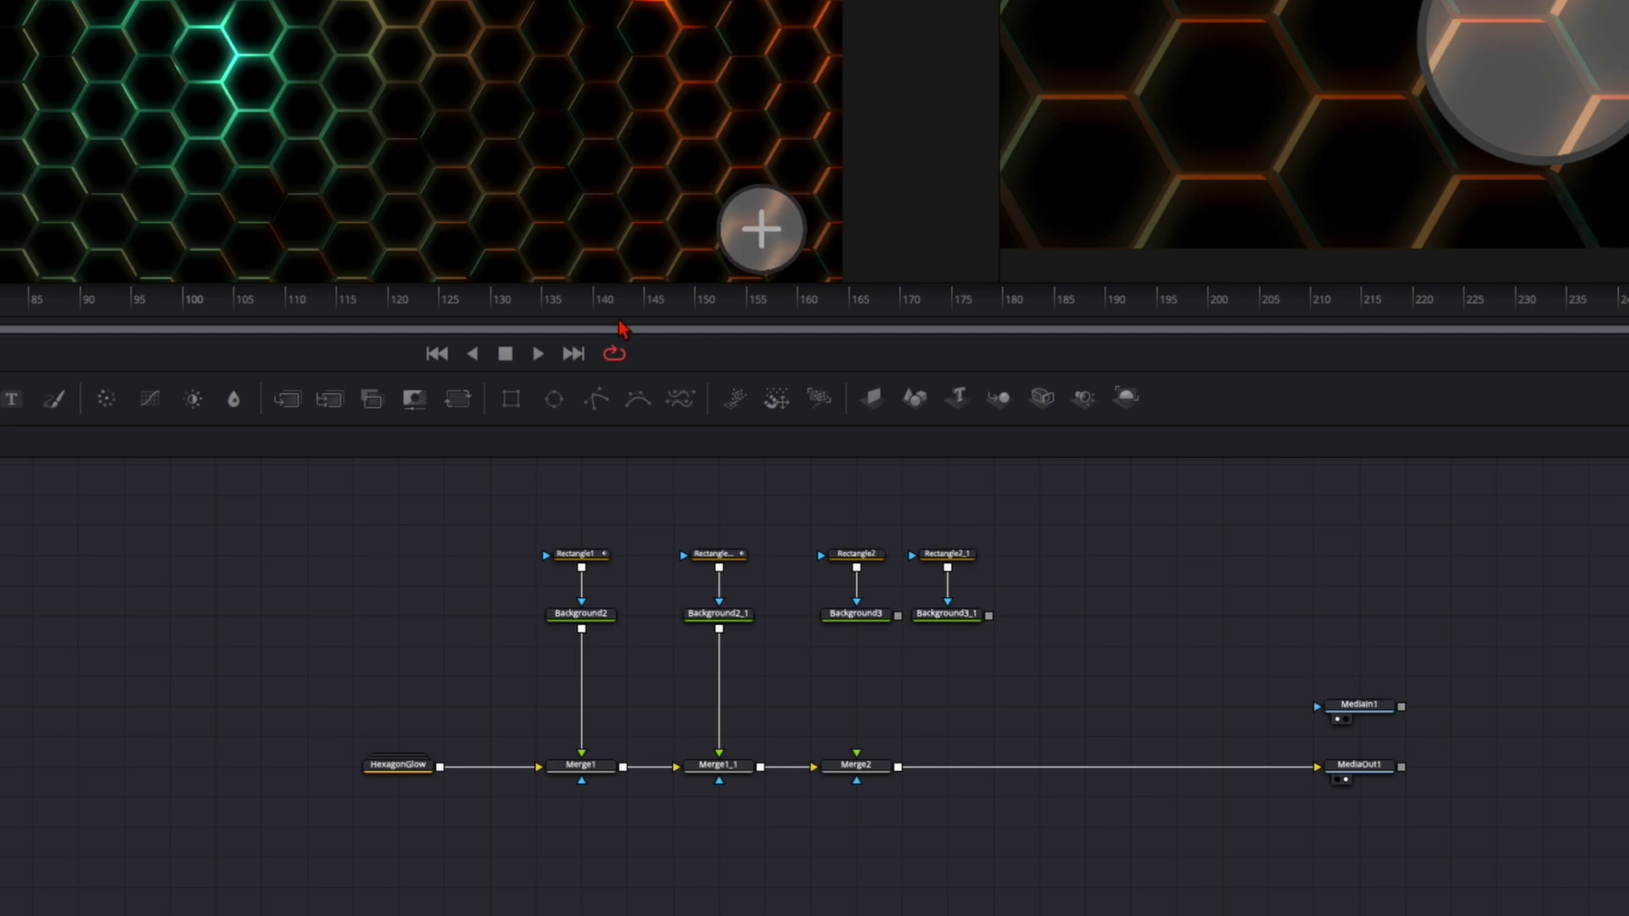
left_click_drag(331, 399, 914, 679)
left_click_drag(897, 616, 901, 673)
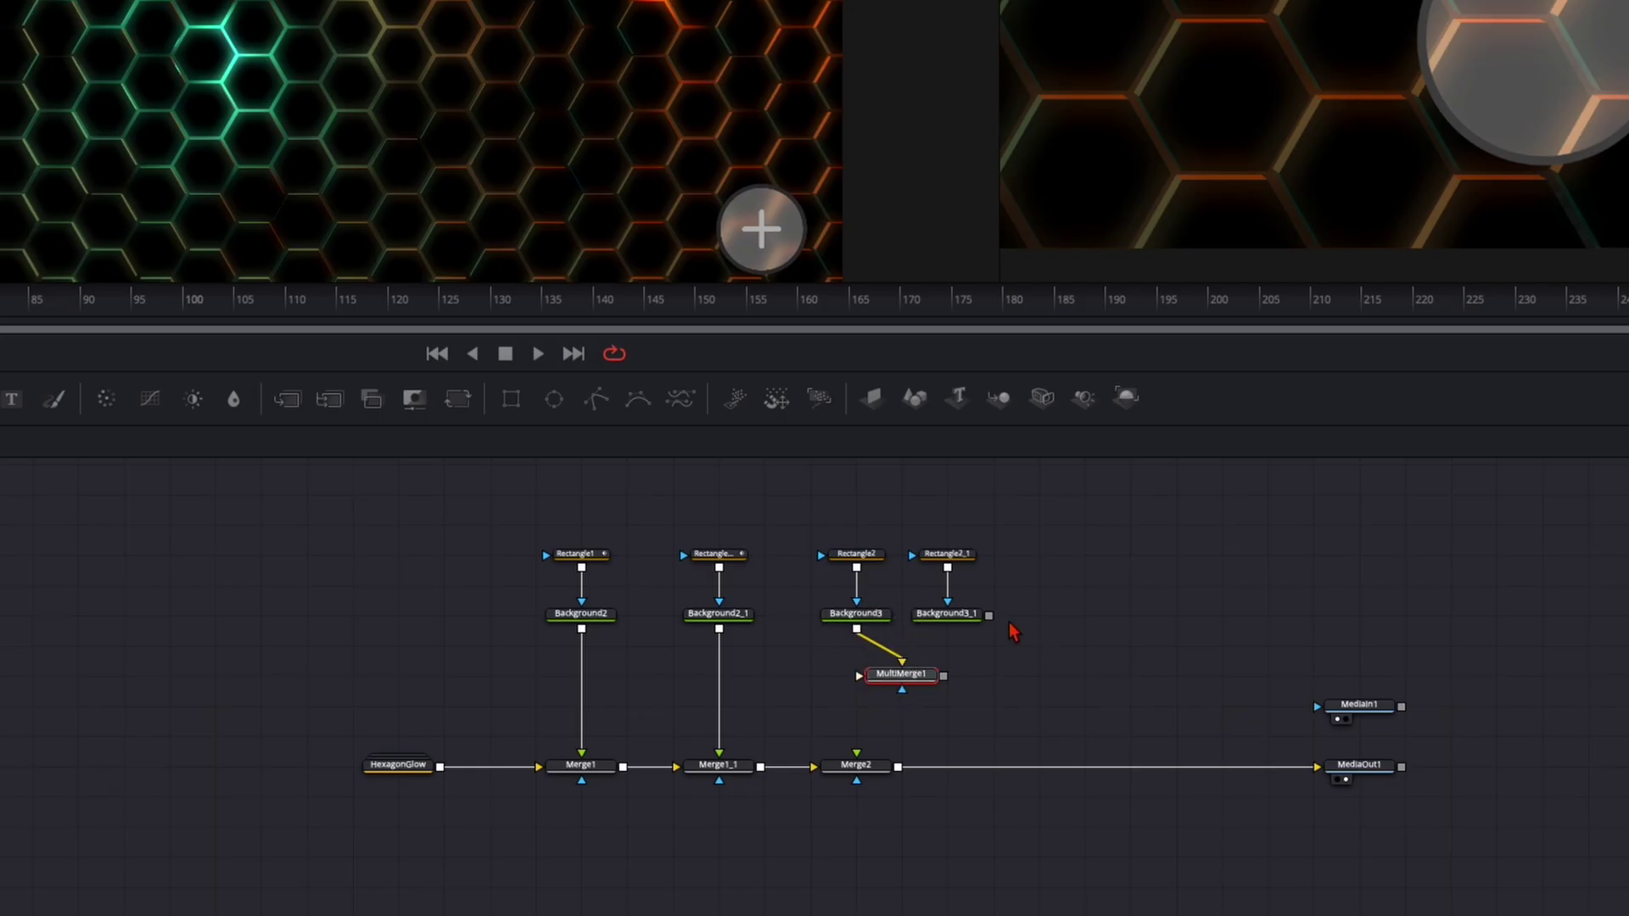
left_click_drag(988, 615, 901, 672)
left_click_drag(885, 772, 976, 779)
left_click_drag(943, 675, 961, 776)
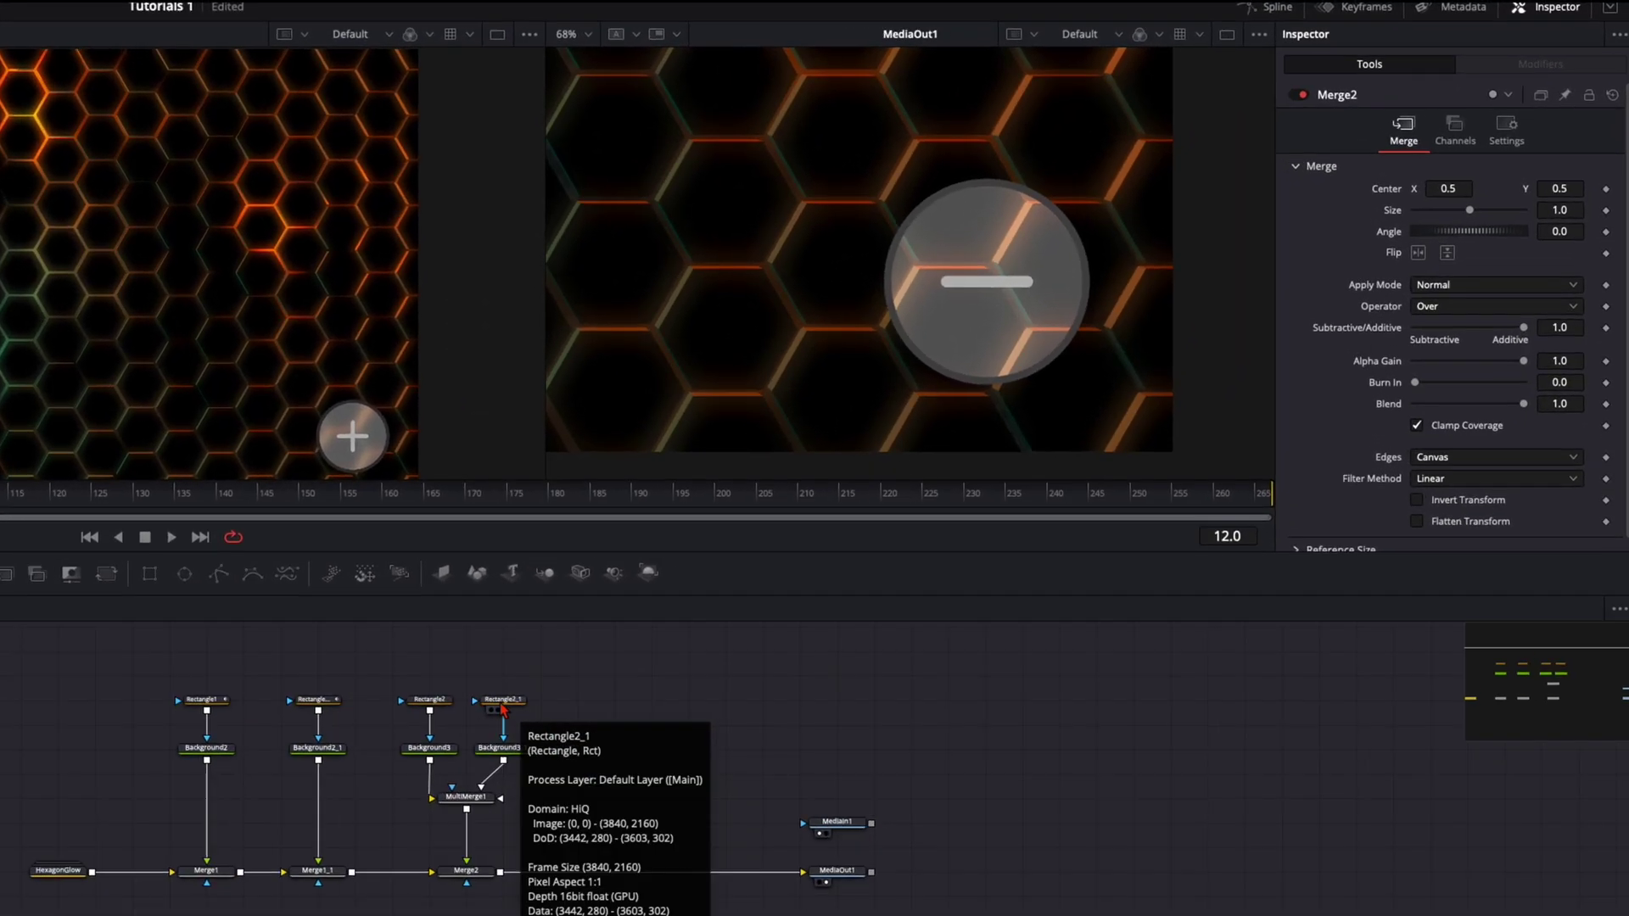
- Set the duplicated bar Rectangle2_1's angle to 90 to form the plus sign
left_click(945, 558)
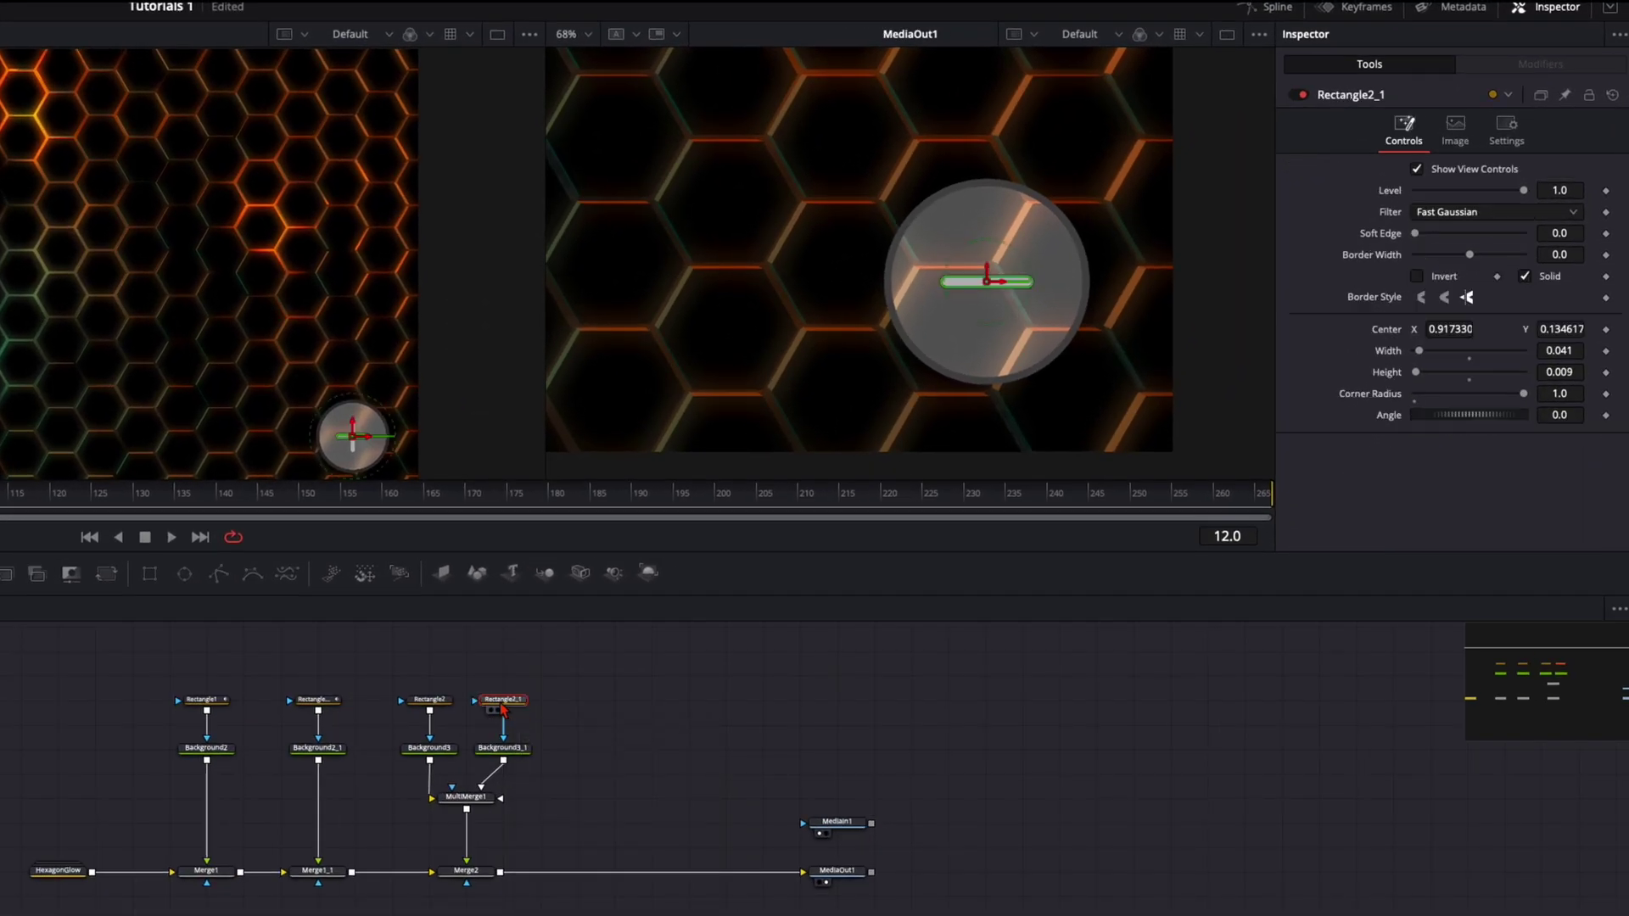
left_click(1559, 415)
type("90")
key("Return")
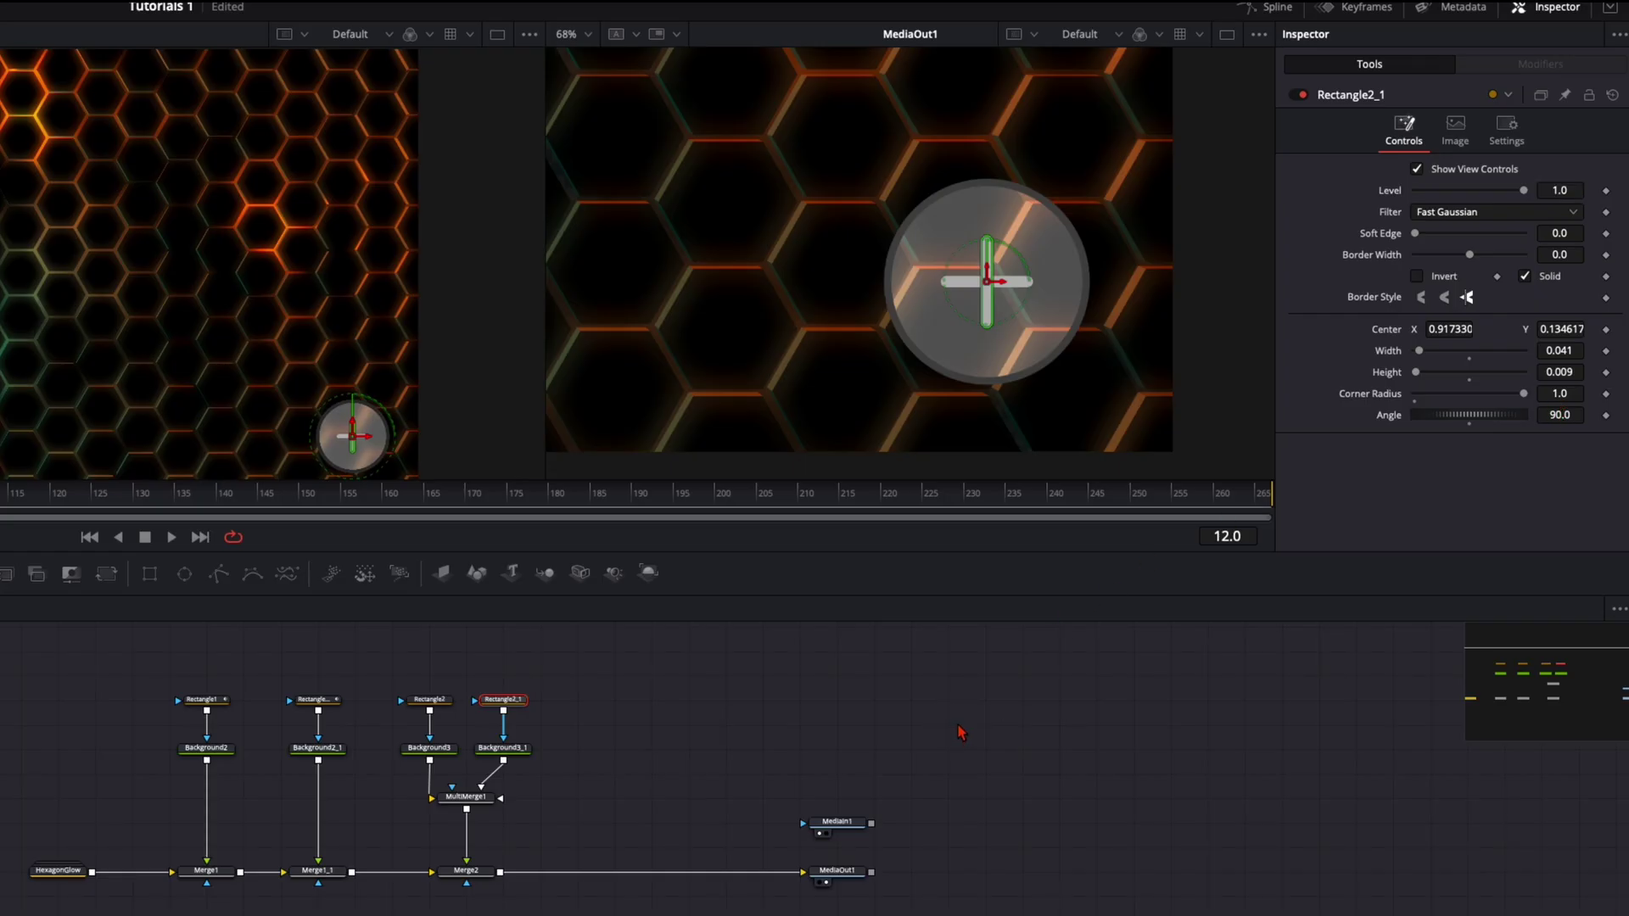
left_click(965, 731)
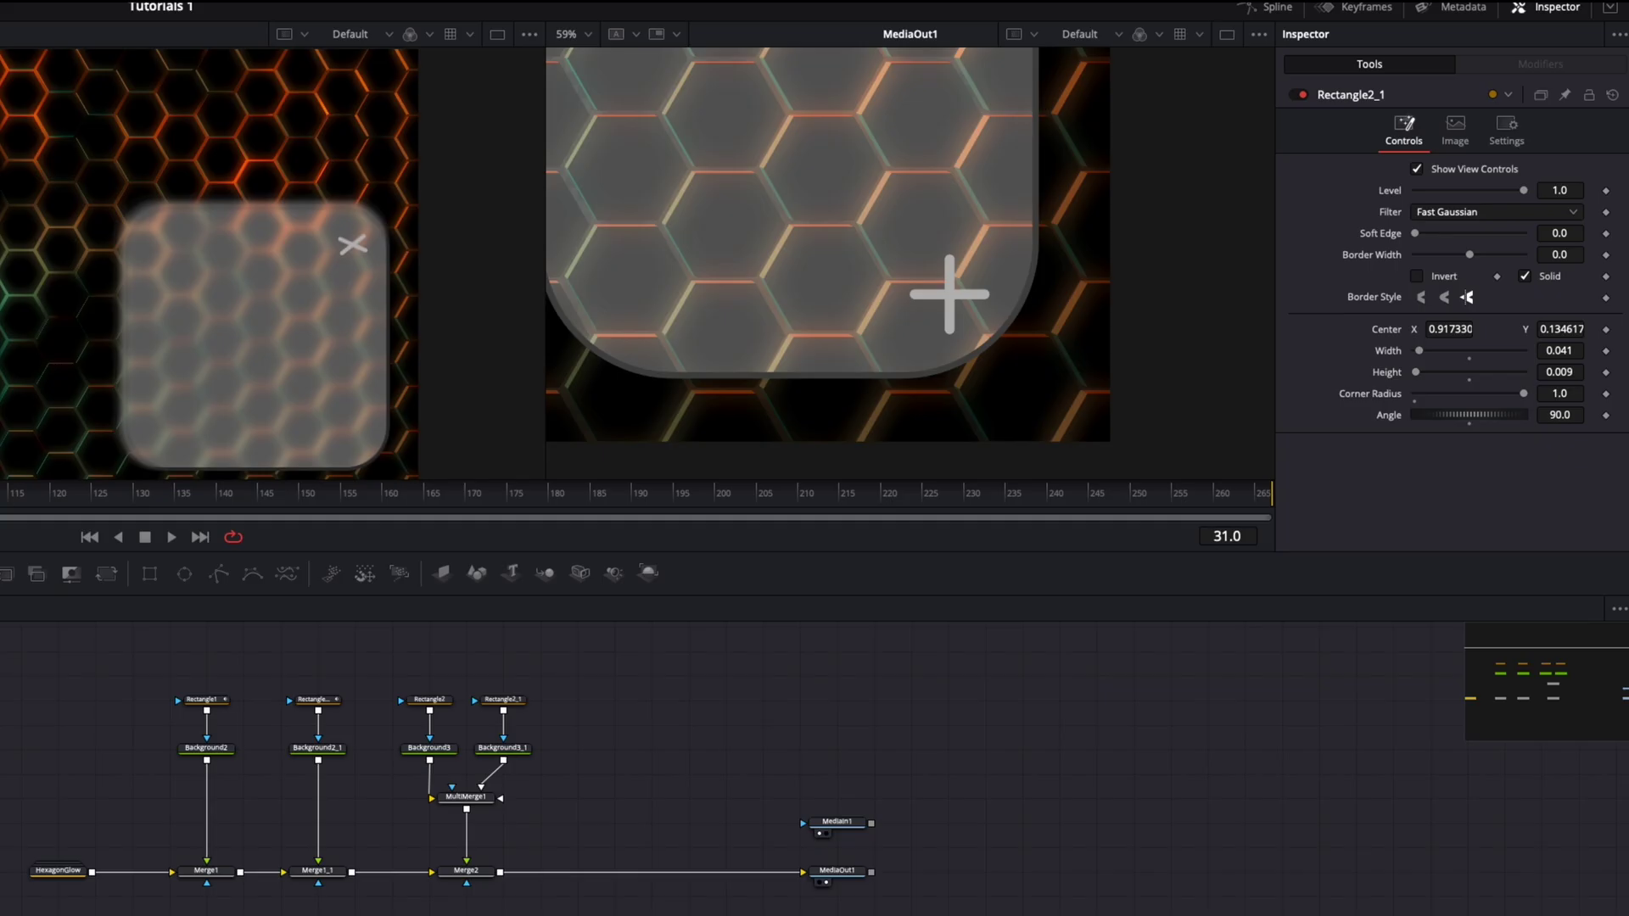
- At frame 25, keyframe the Center and Angle of Rectangle2, the horizontal bar of the plus sign
scroll(560, 356, "down", 5)
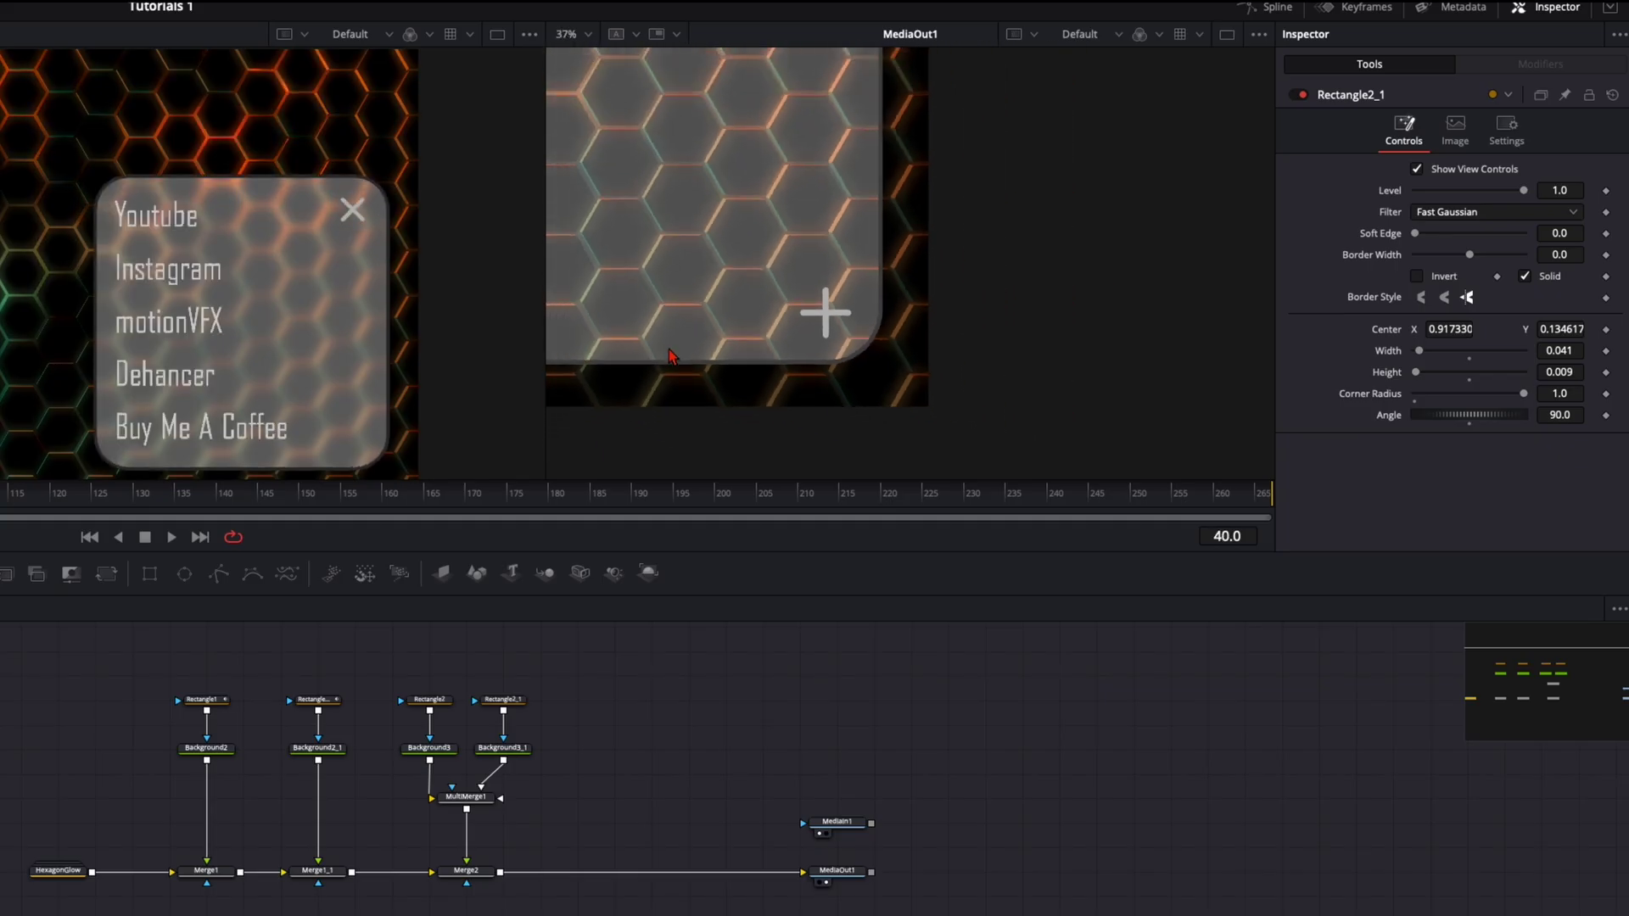
scroll(991, 379, "up", 3)
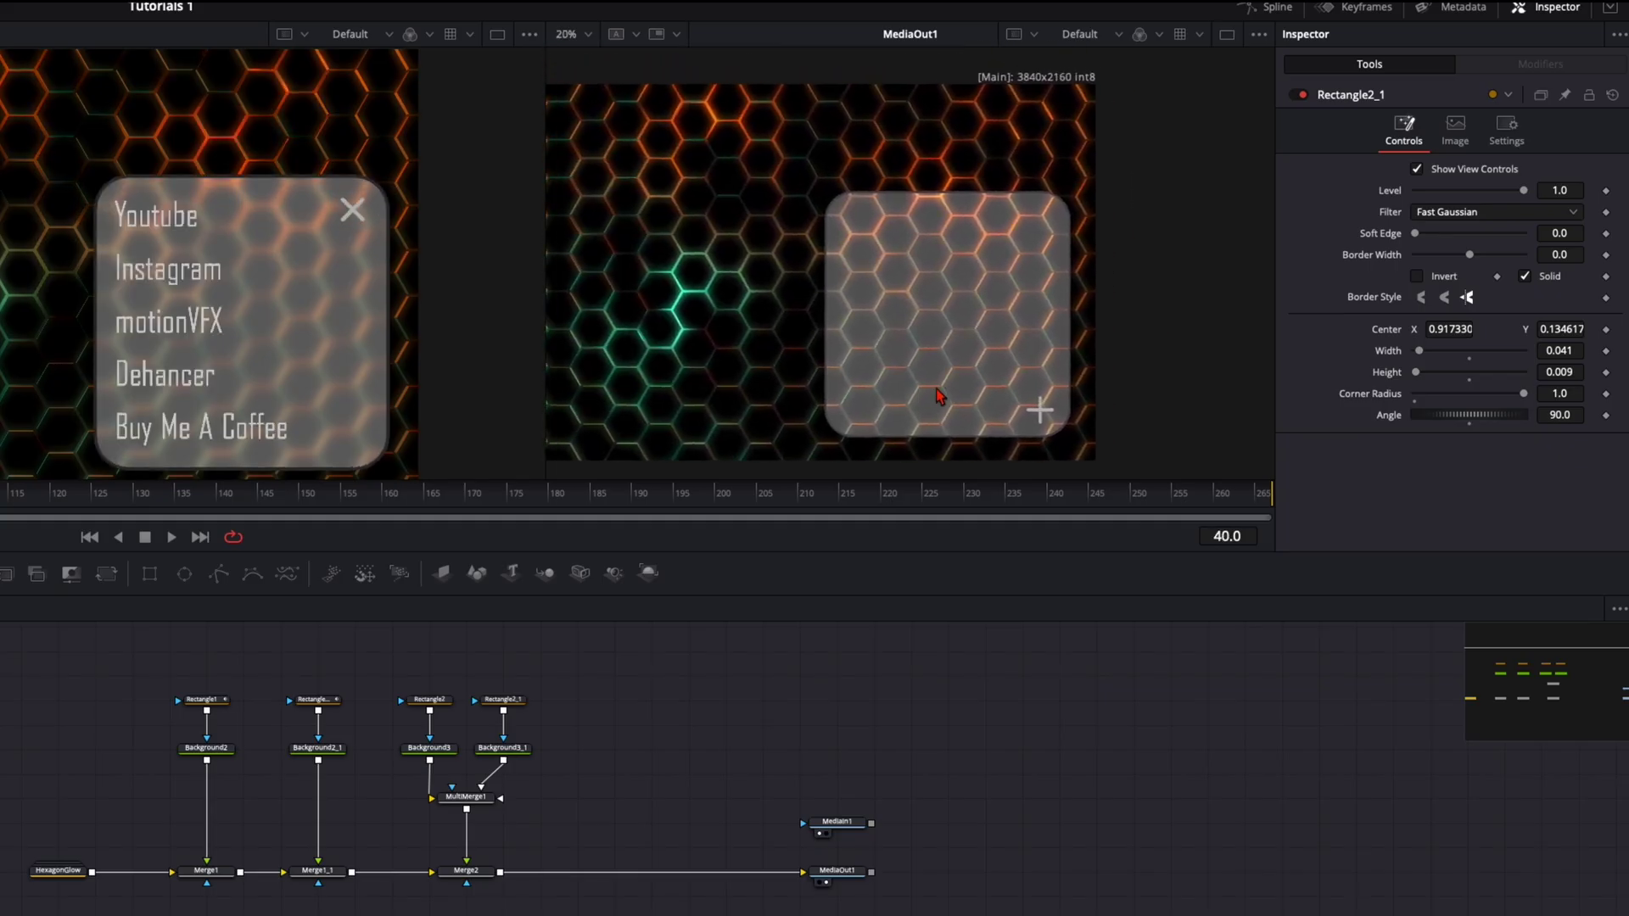
scroll(999, 384, "up", 2)
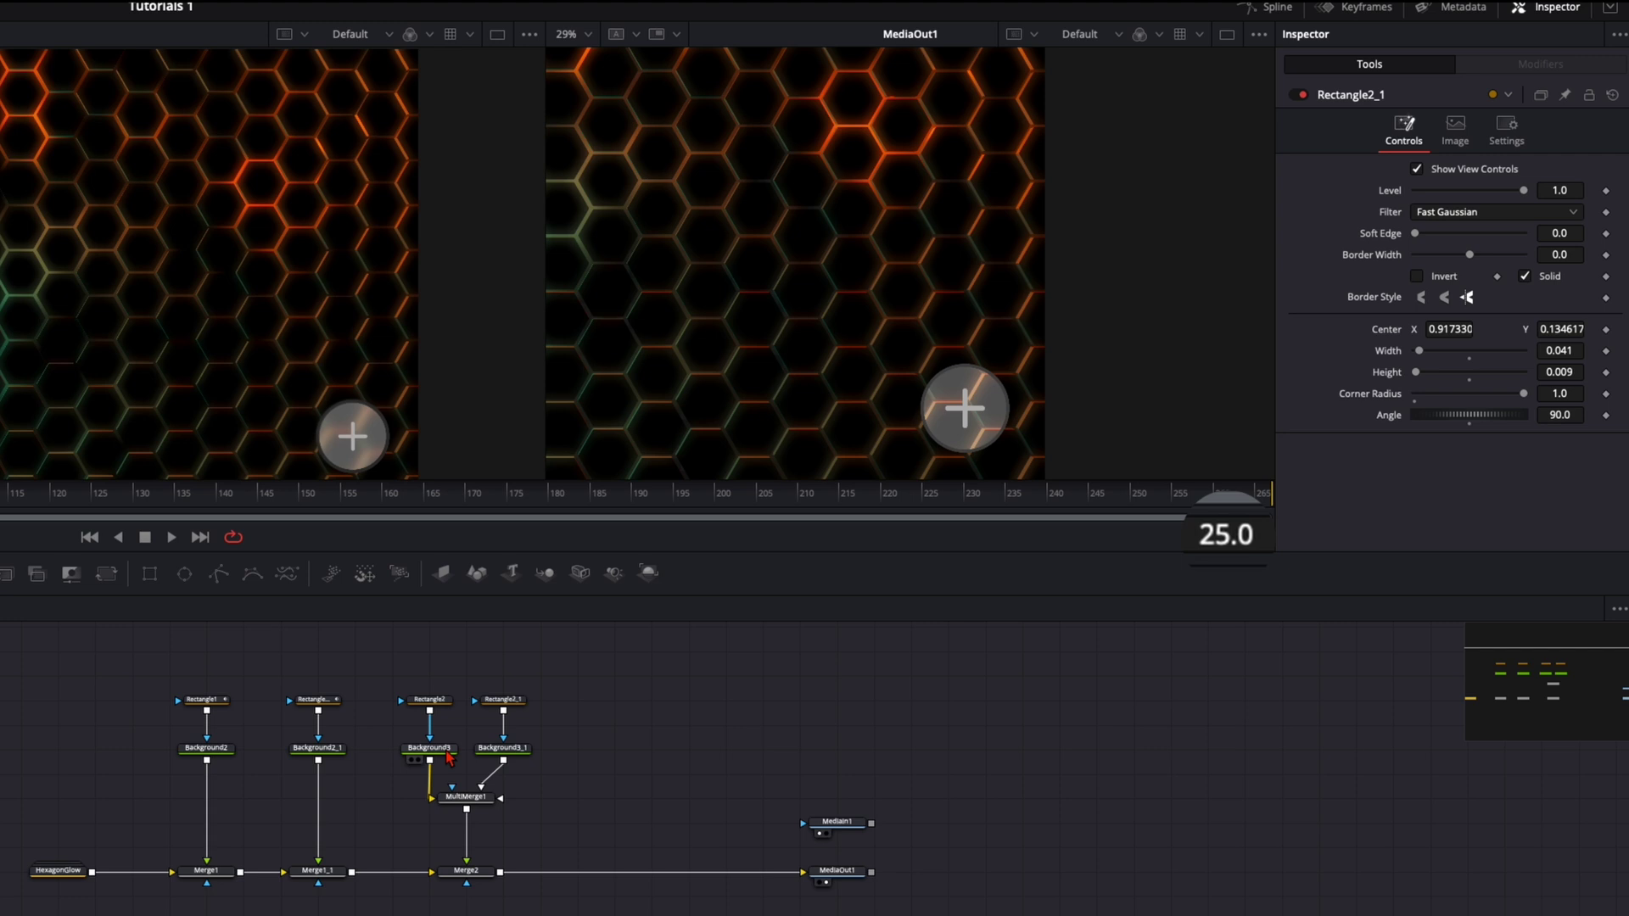
left_click(429, 701)
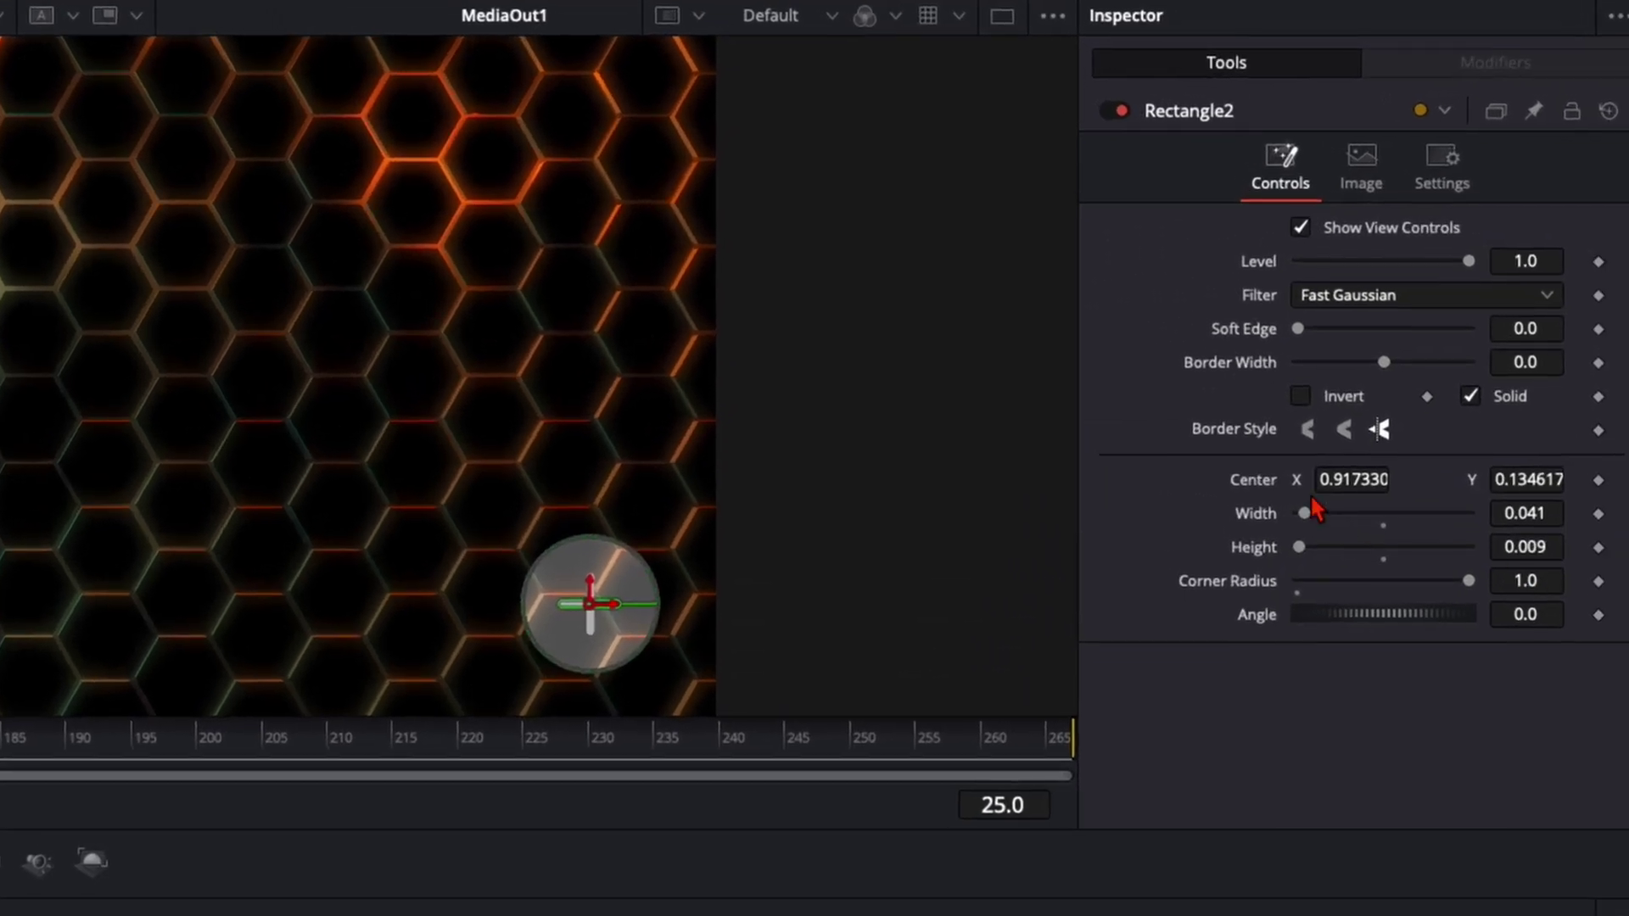
left_click(1599, 480)
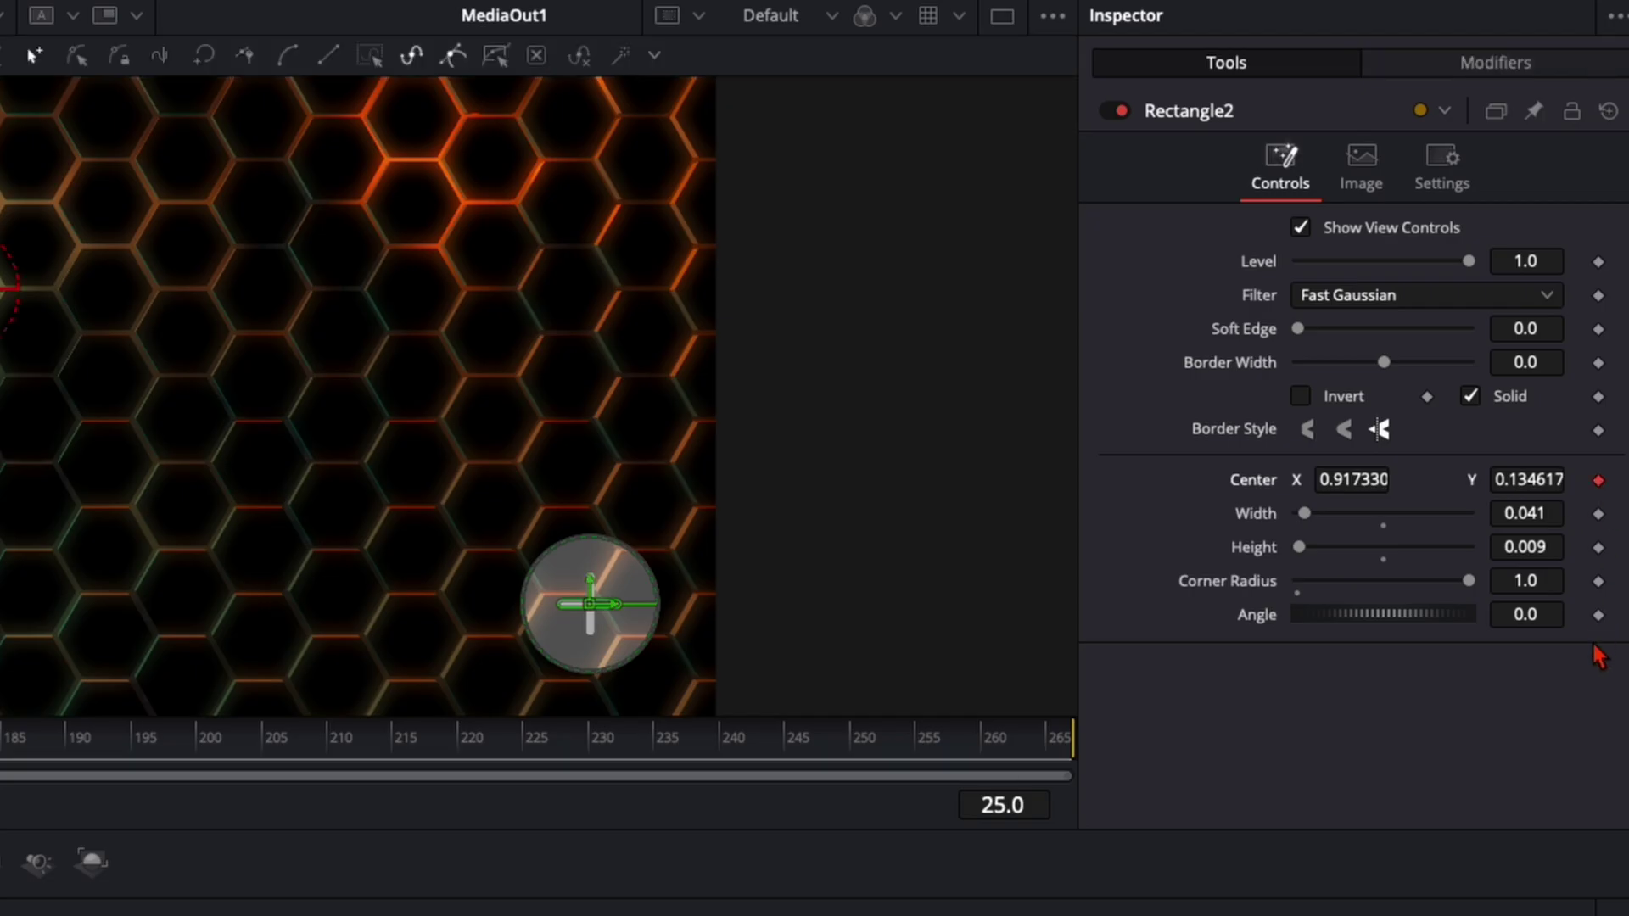
left_click(1598, 614)
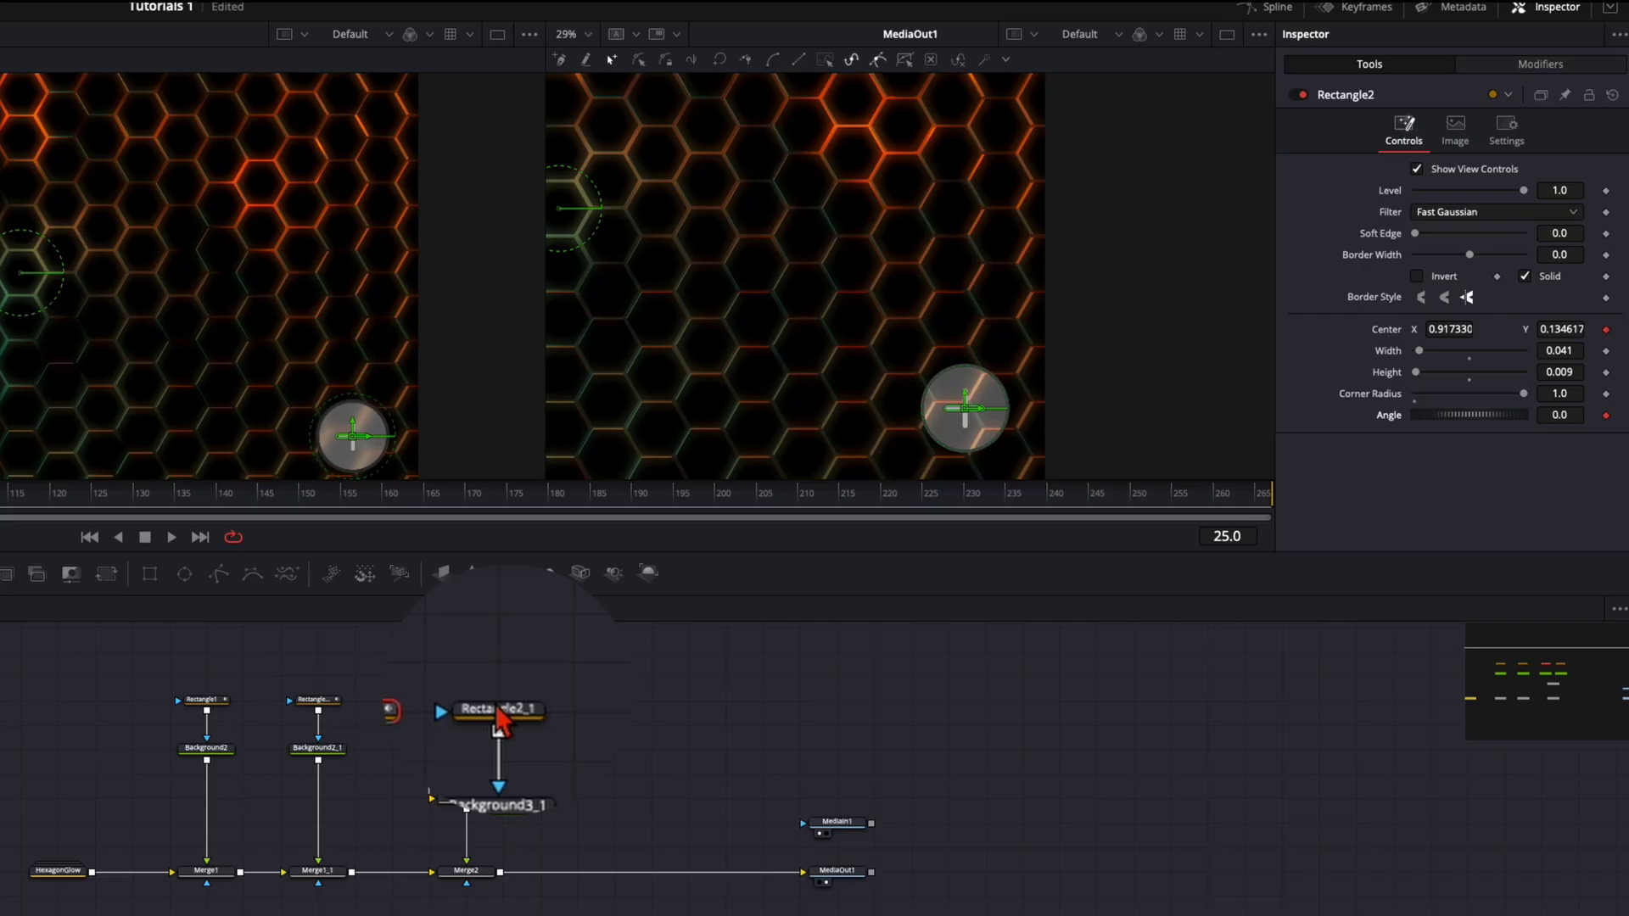
- Keyframe the Center and Angle of the vertical bar Rectangle2_1 at frame 25 as well
left_click(500, 710)
left_click(1606, 329)
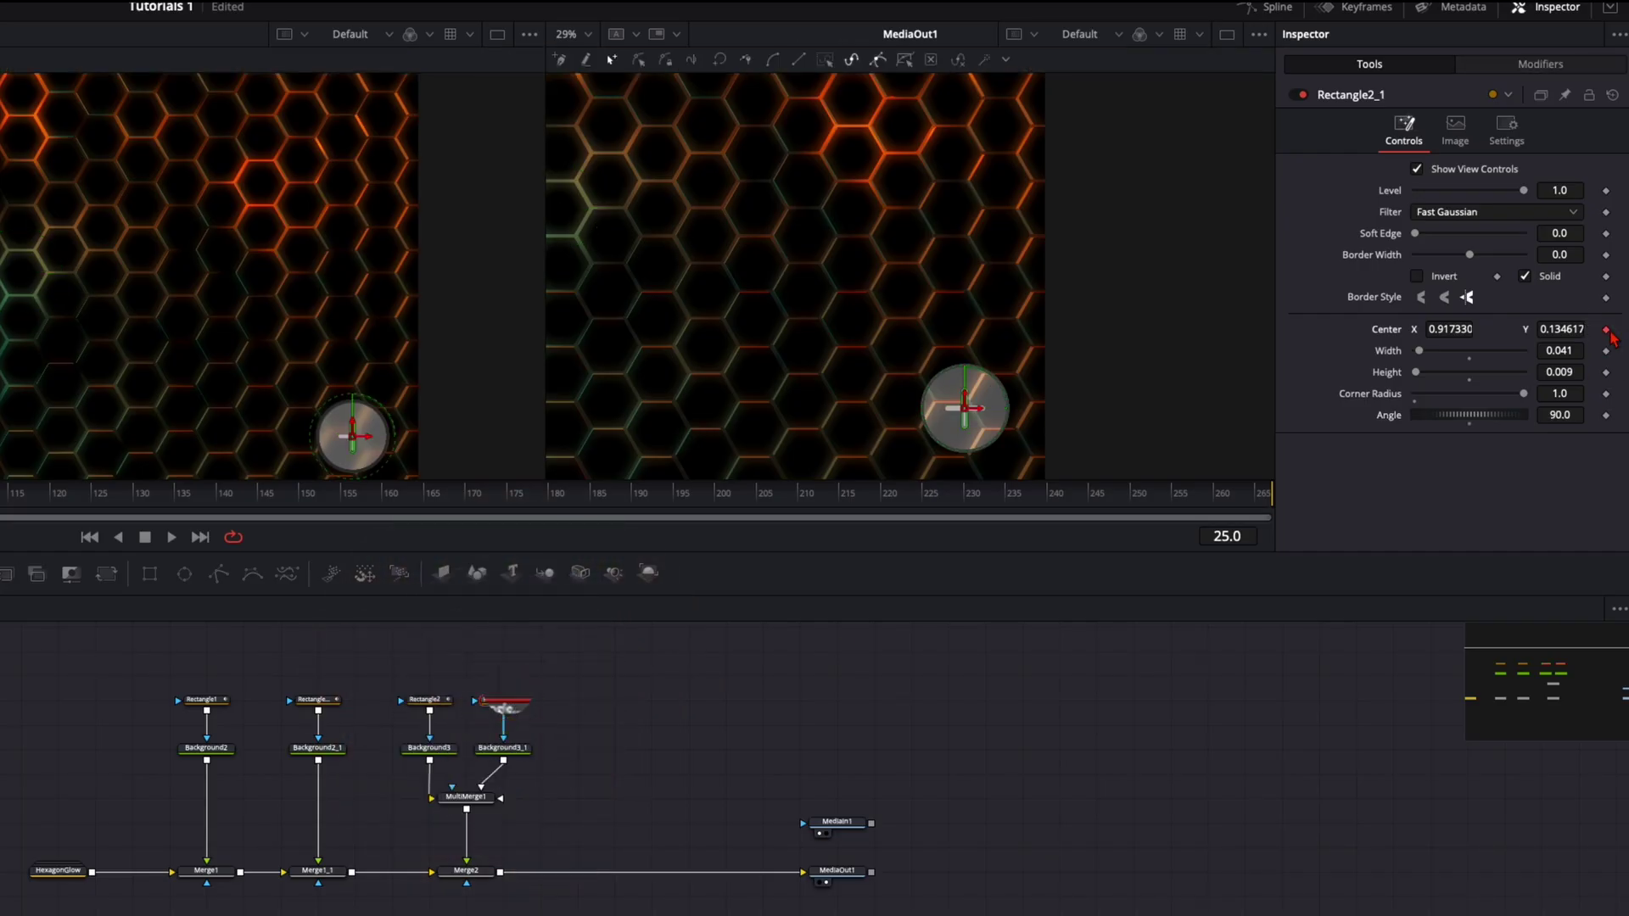
left_click(1605, 415)
- At frame 35, move Rectangle2_1 up to Center Y 0.638617 and set its angle to 45, matching the reference's close icon
key("Right")
key("Right")
key("Right")
key("Right")
key("Right")
key("Right")
key("Right")
key("Right")
key("Right")
key("Right")
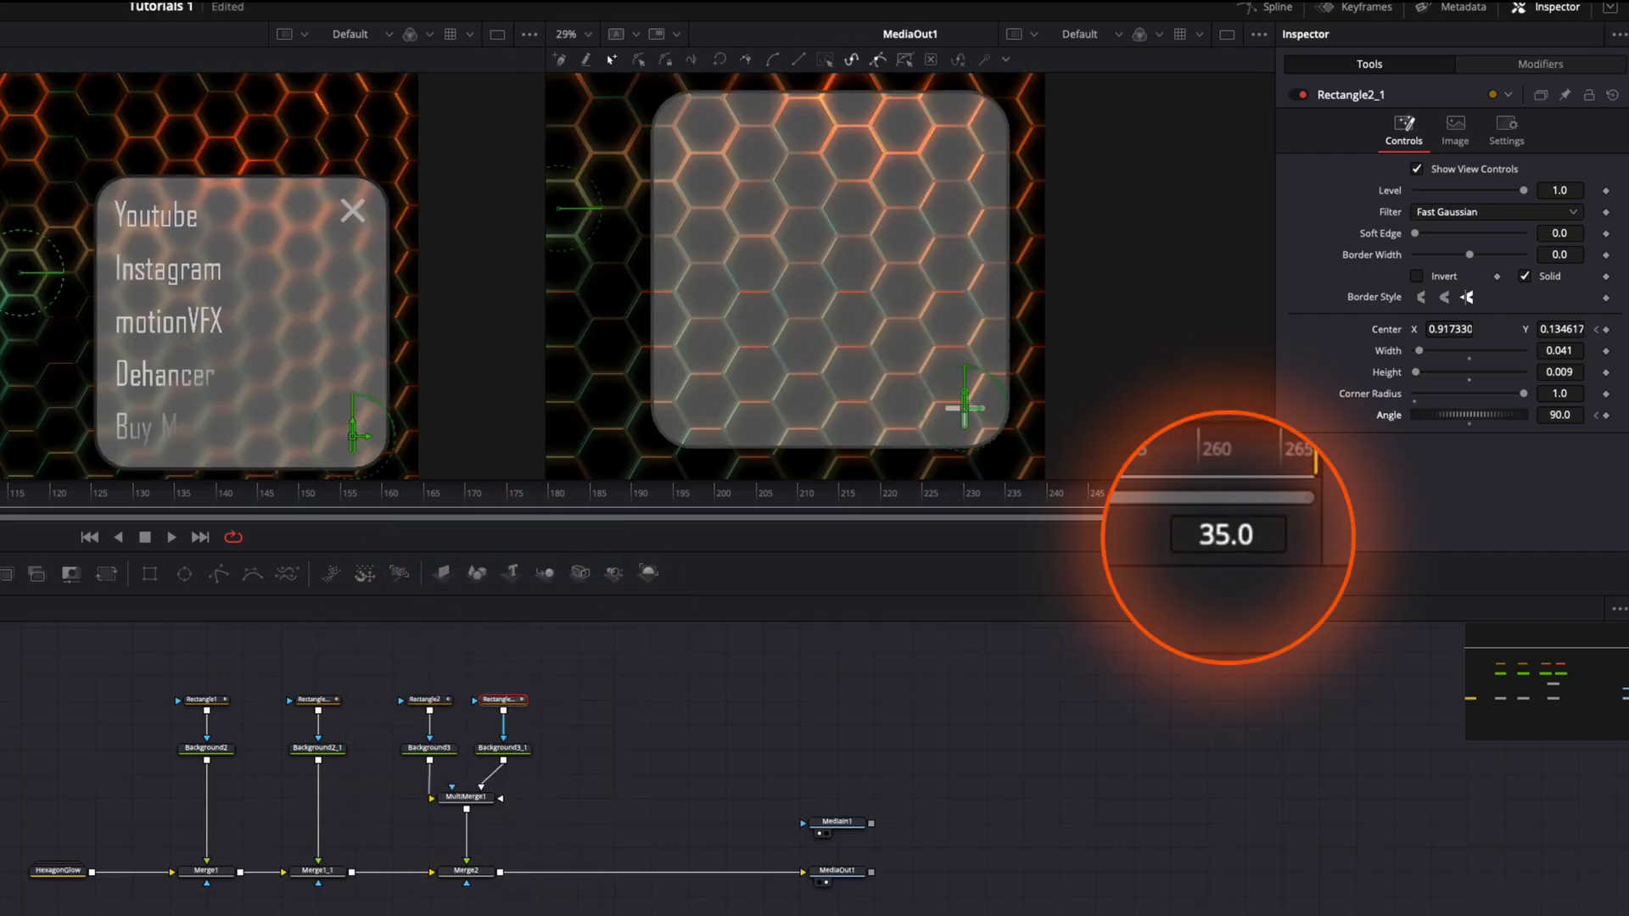
scroll(353, 212, "up", 4)
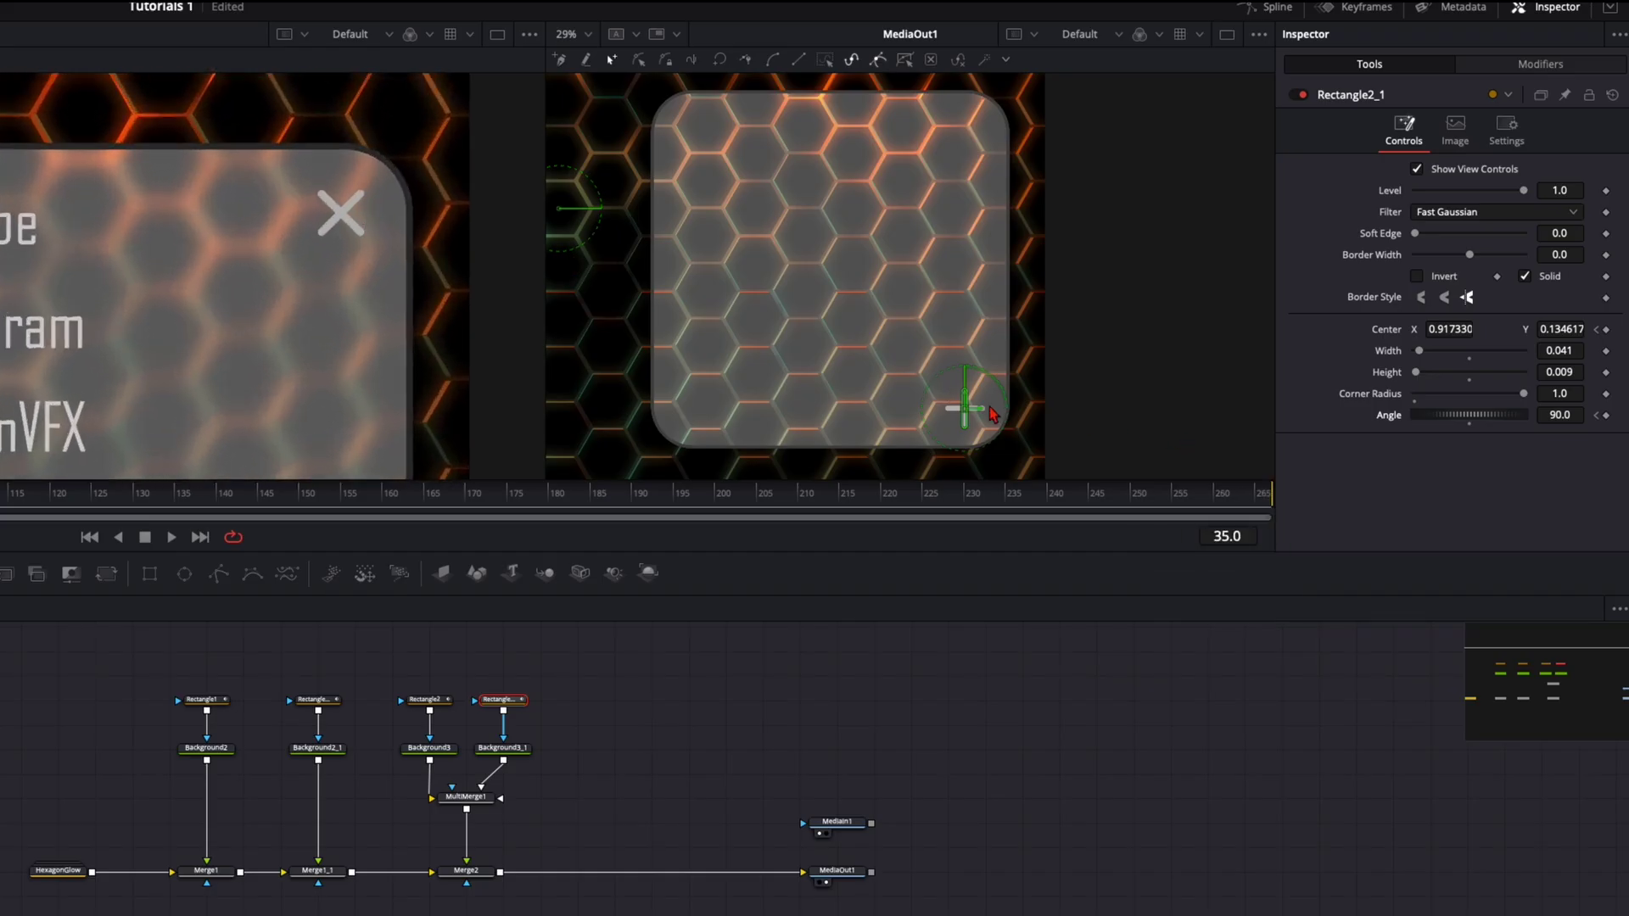
left_click_drag(1561, 330, 528, 310)
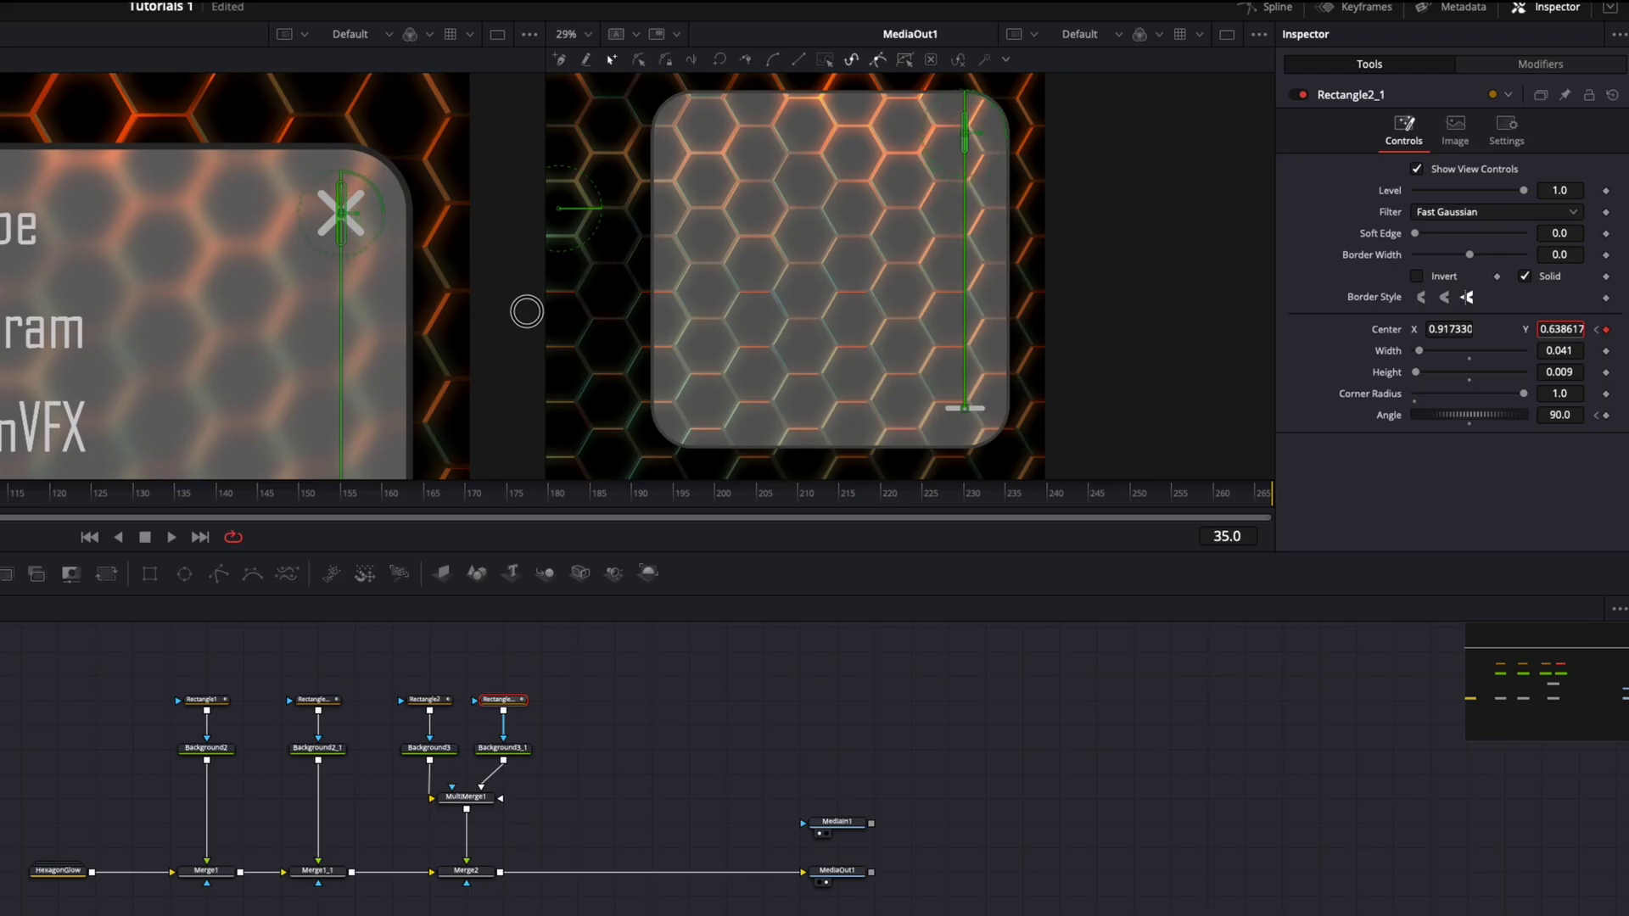
left_click_drag(1557, 418, 1562, 412)
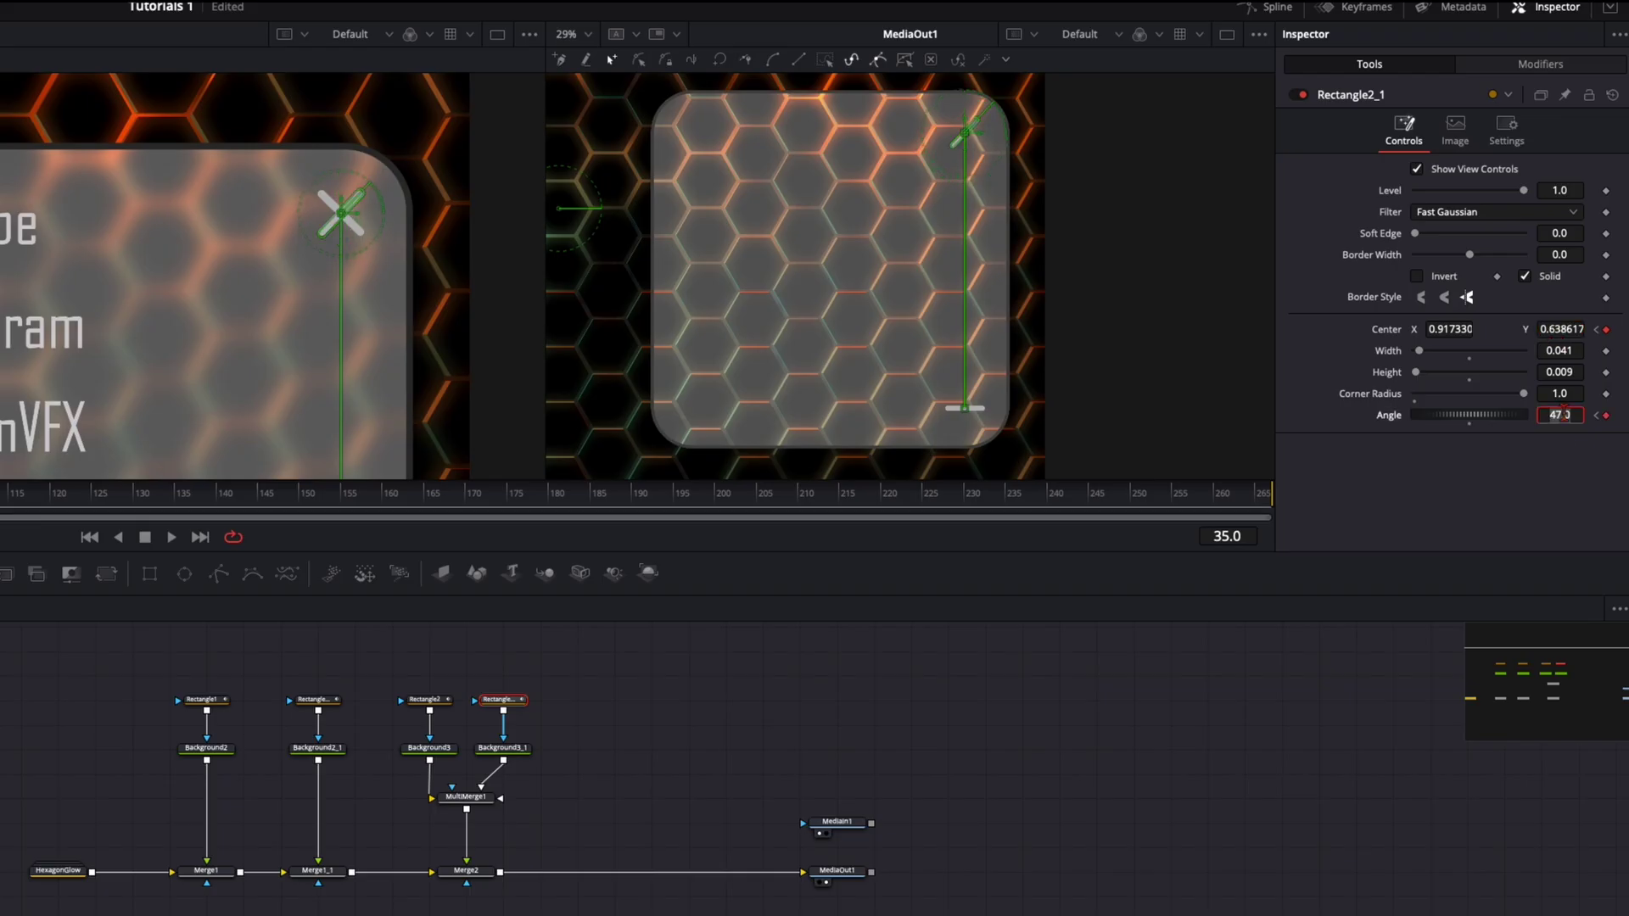
key("Tab")
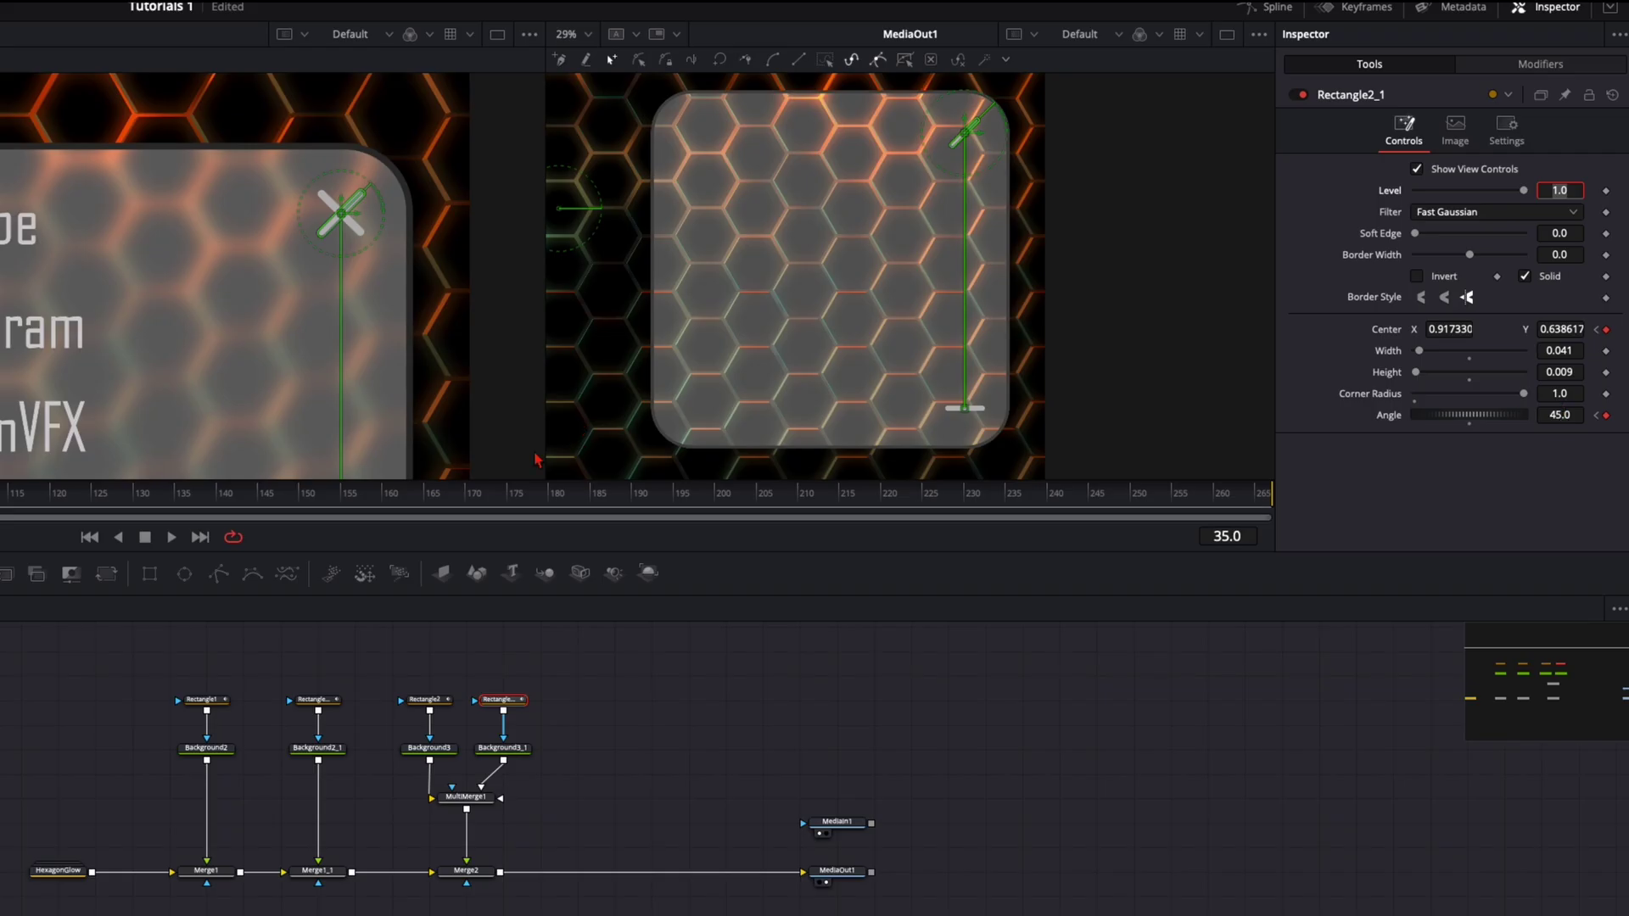
- Scrub between frames 24 and 33 to check how Rectangle2_1 moves and rotates
key("Left")
key("Left")
key("Left")
key("Left")
key("Left")
key("Left")
key("Left")
key("Left")
key("Left")
key("Left")
key("Left")
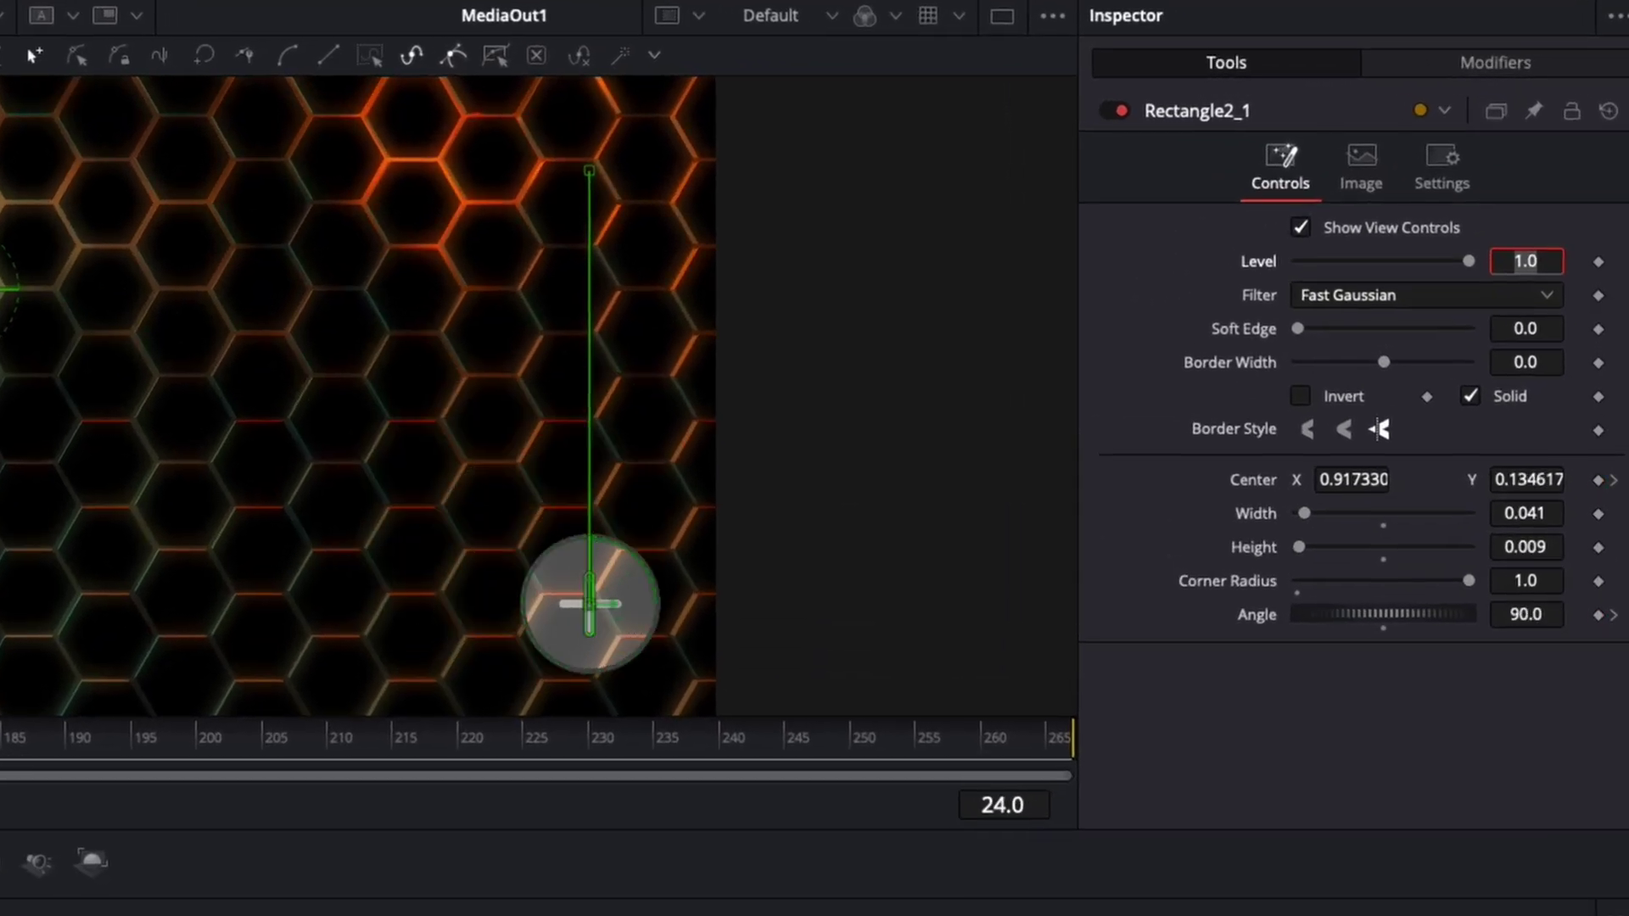
key("Right")
key("Right")
key("Right")
key("Right")
key("Right")
key("Right")
key("Right")
key("Right")
key("Right")
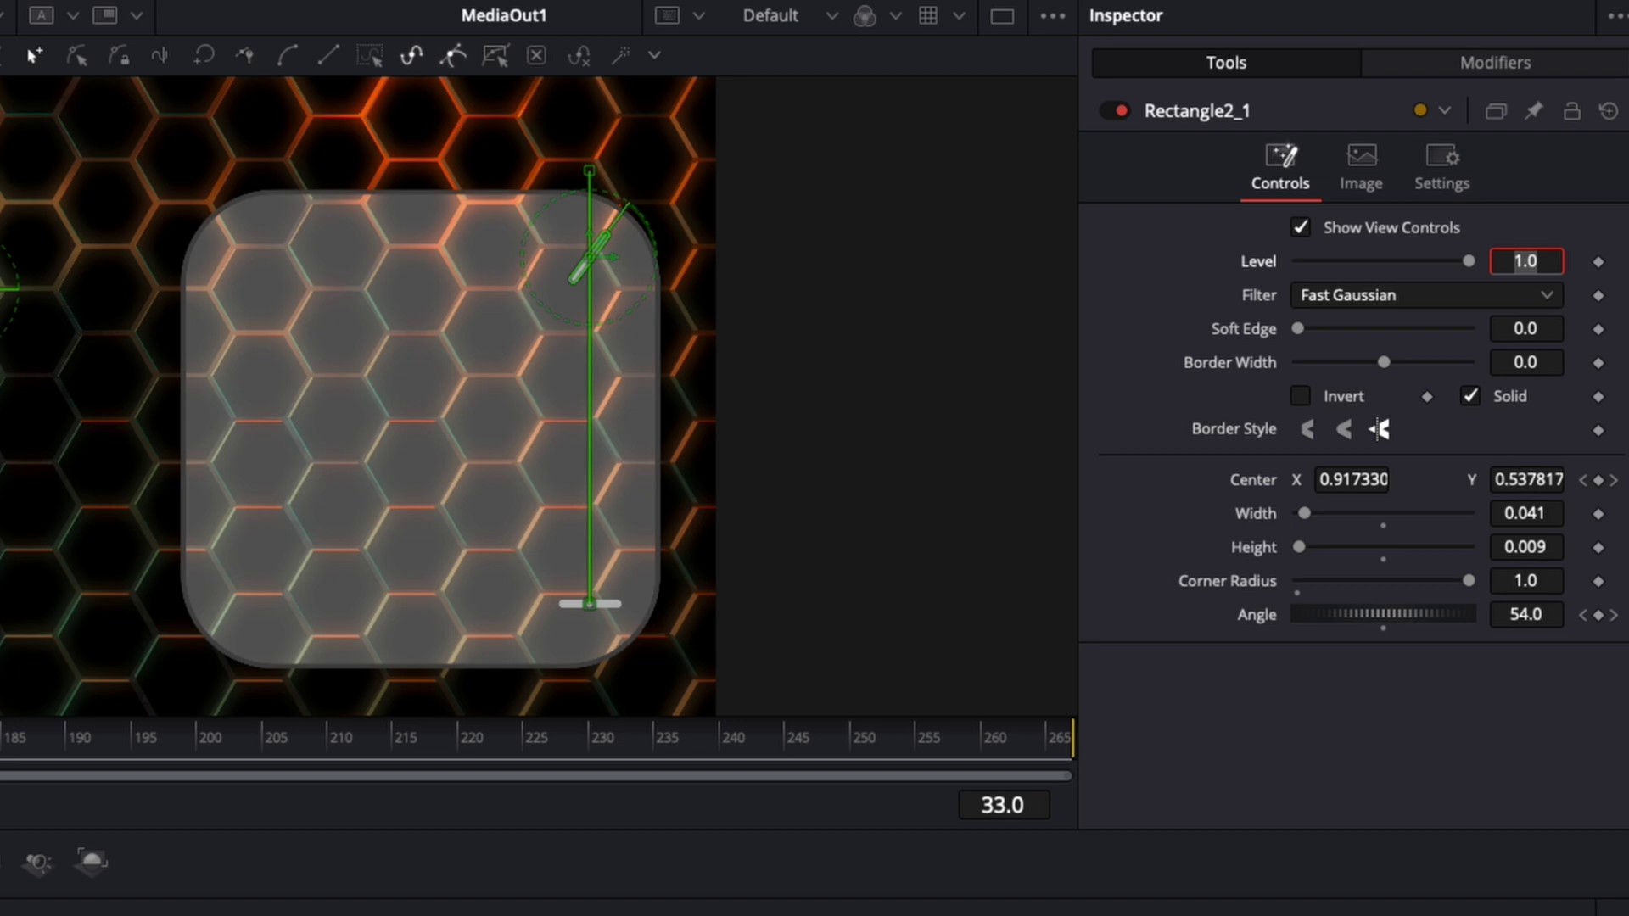
- At frame 35, copy Rectangle2_1's Center Y of 0.638617 to Rectangle2 and set Rectangle2's angle to -45
key("Right")
left_click(1538, 480)
key("ctrl+c")
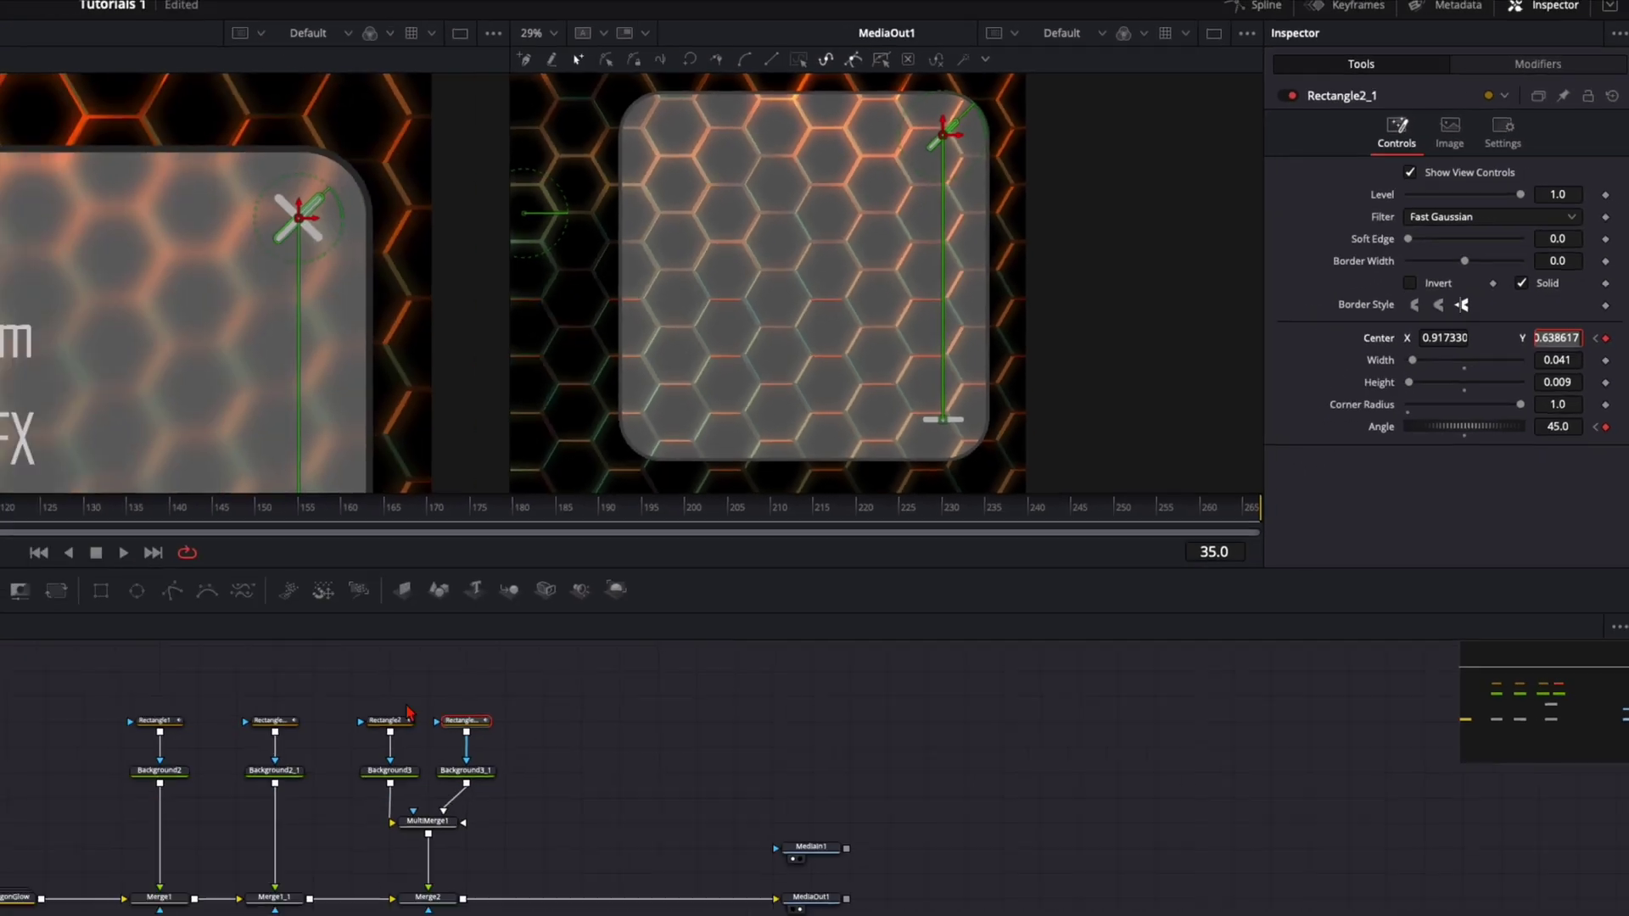
left_click(422, 703)
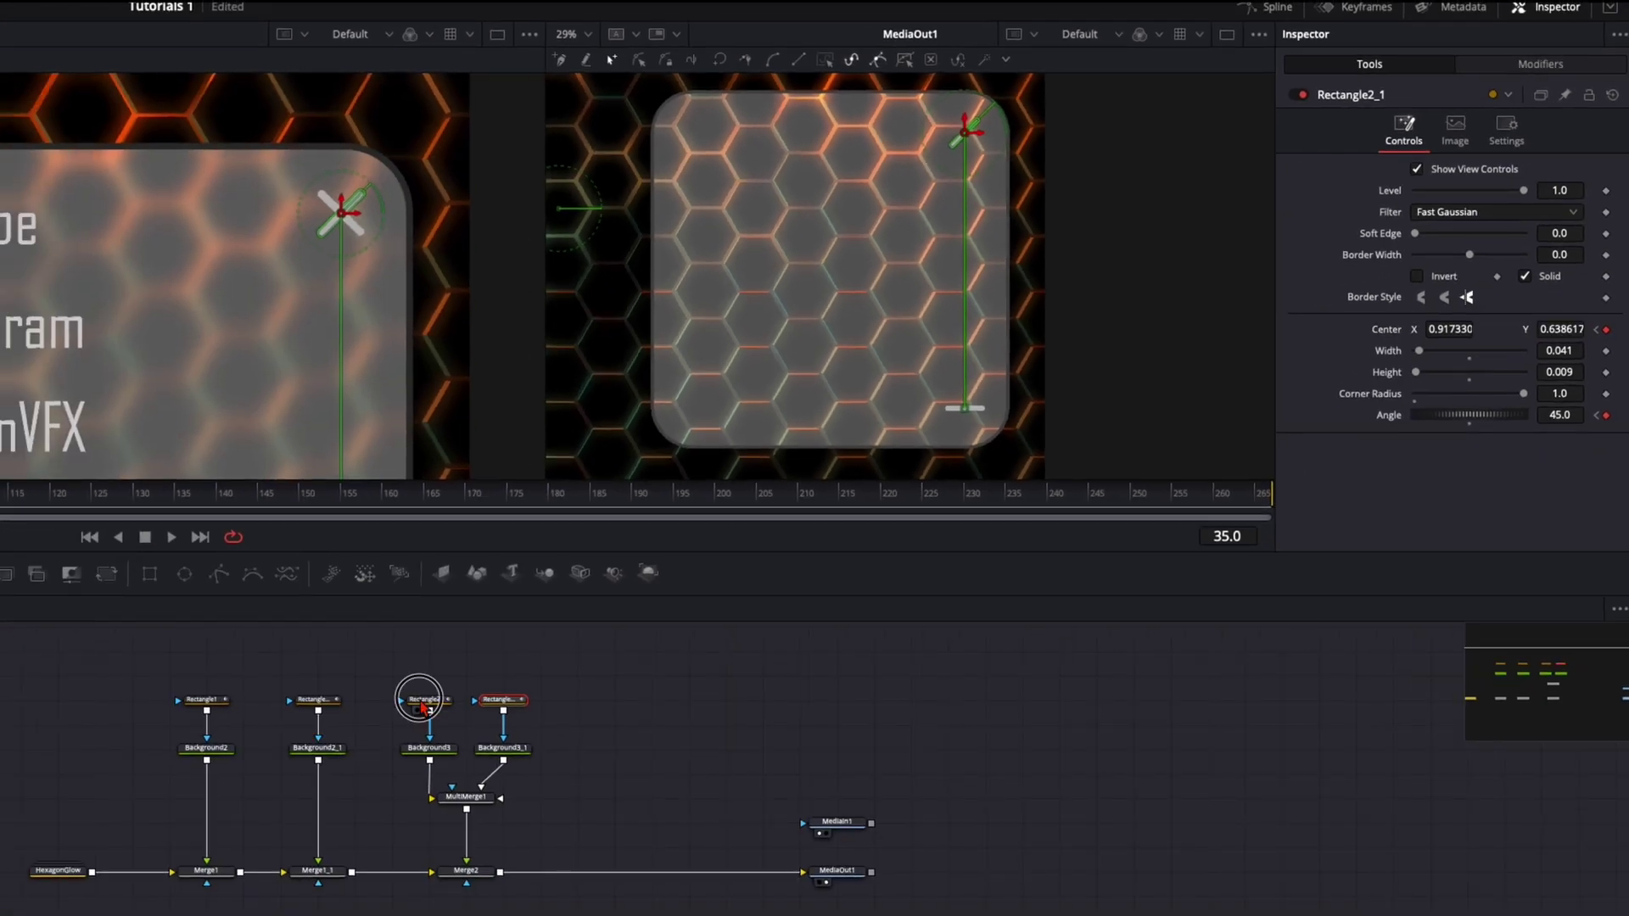
left_click(1566, 332)
key("ctrl+v")
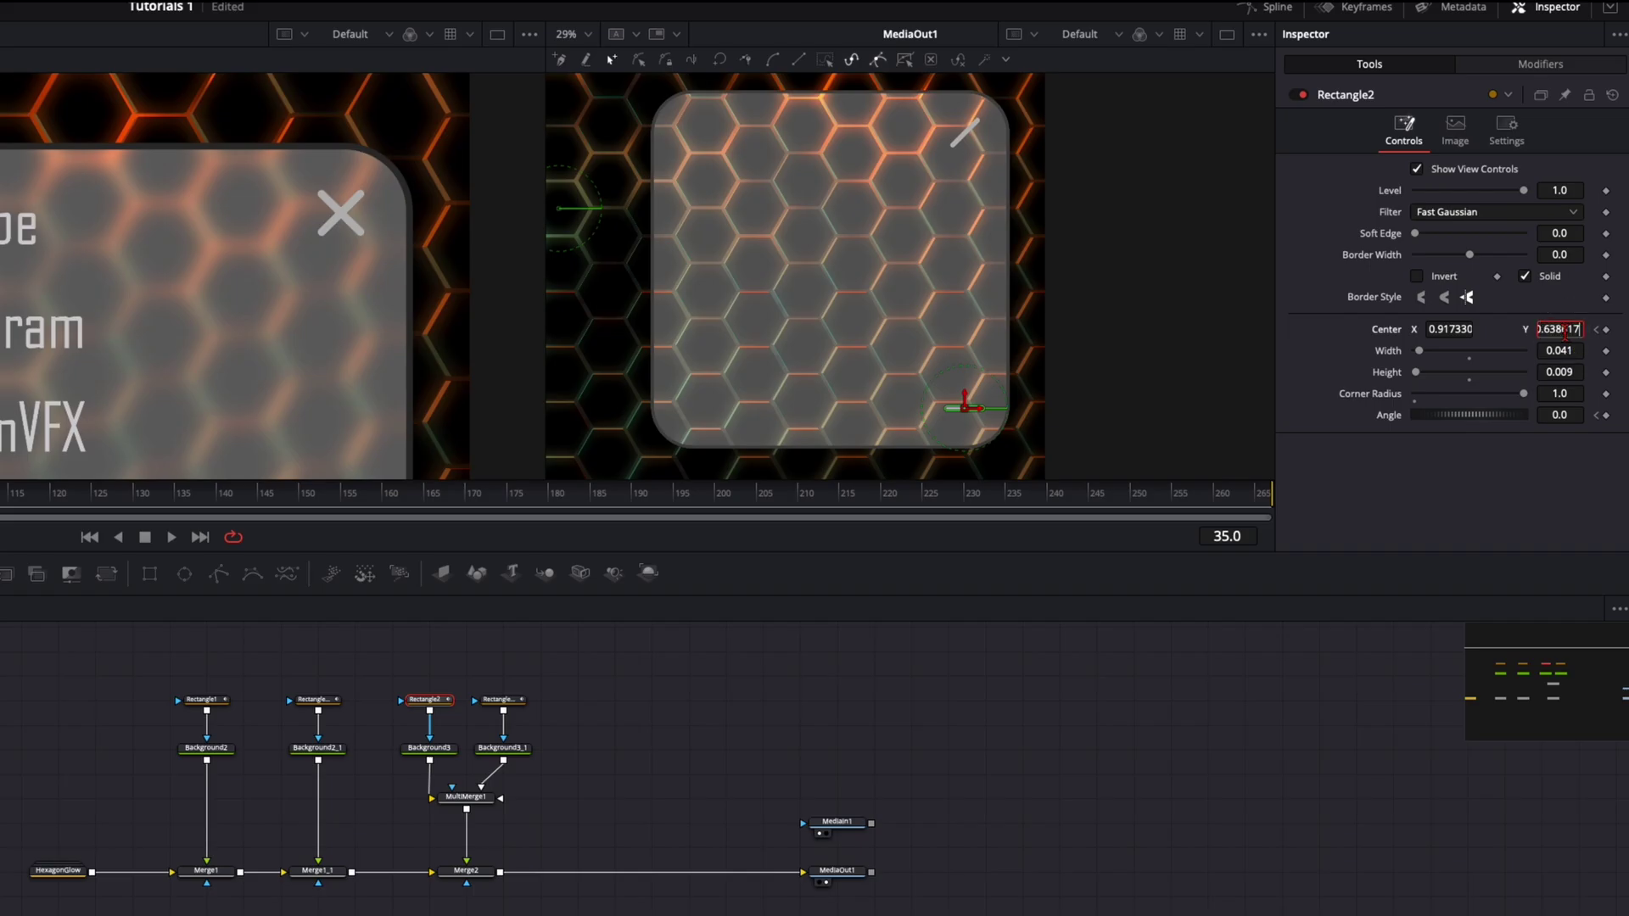
key("Tab")
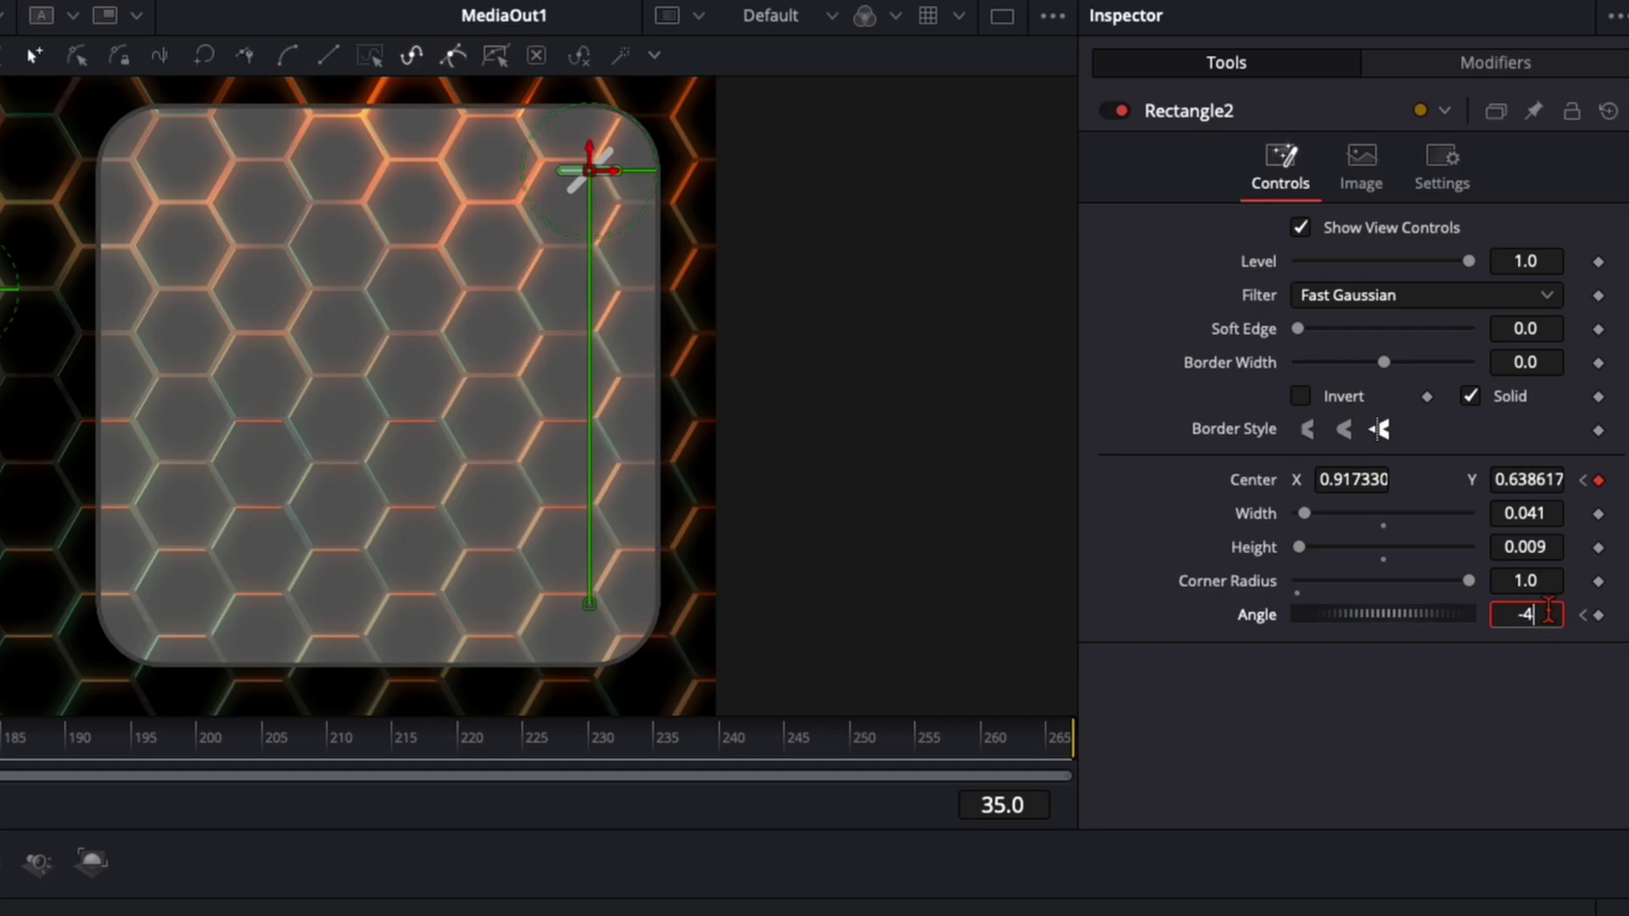
type("5")
key("Tab")
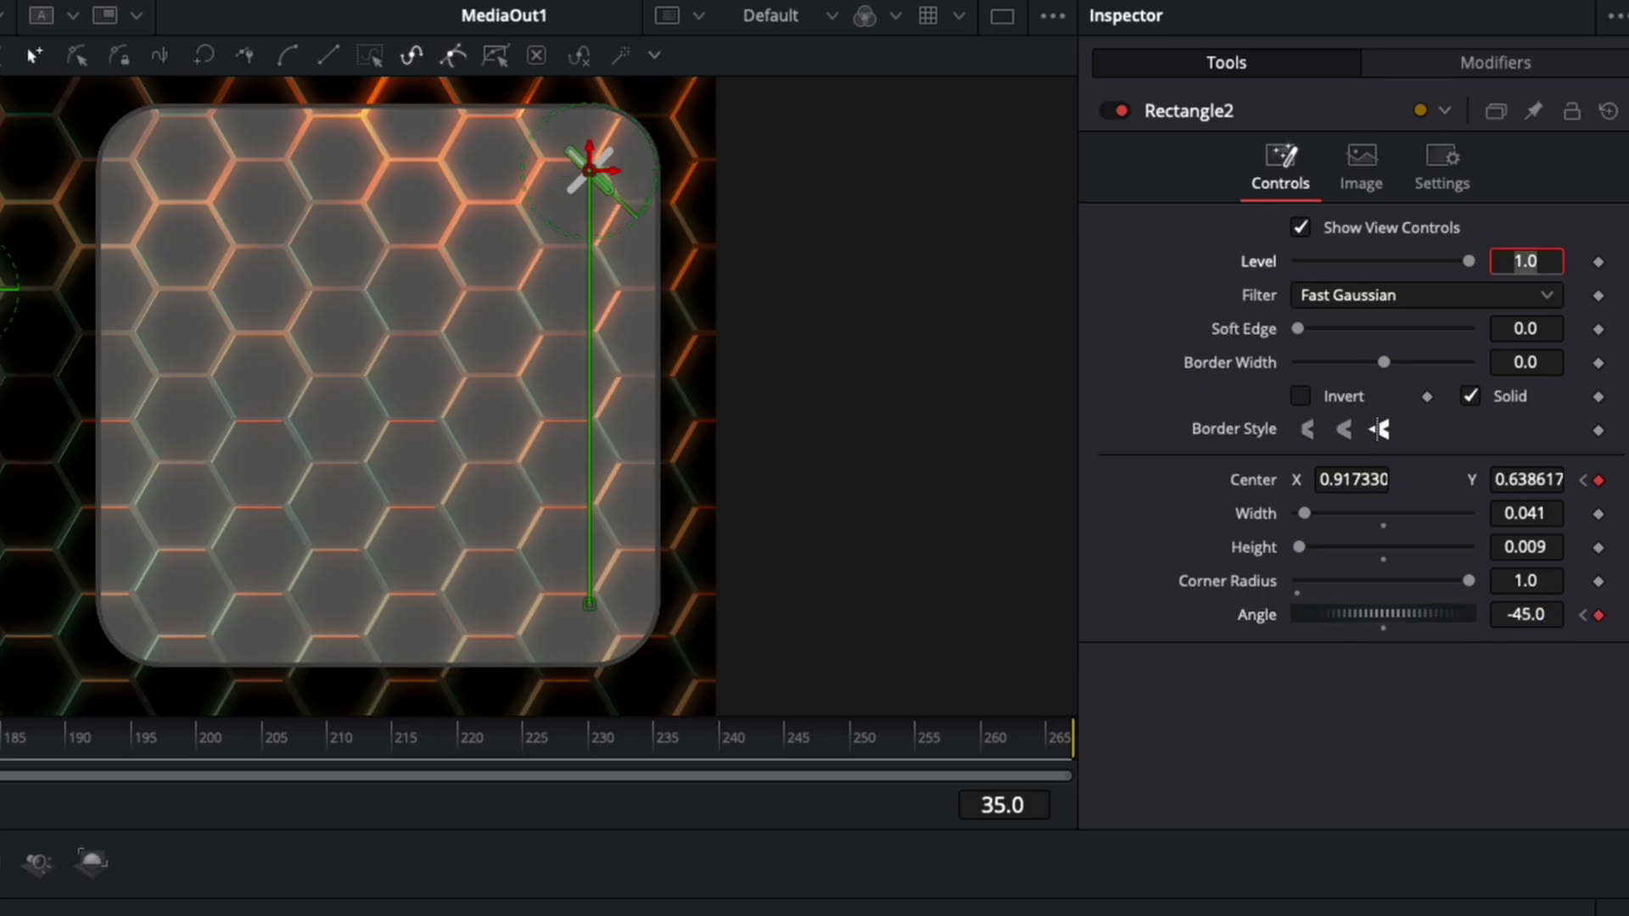
key("space")
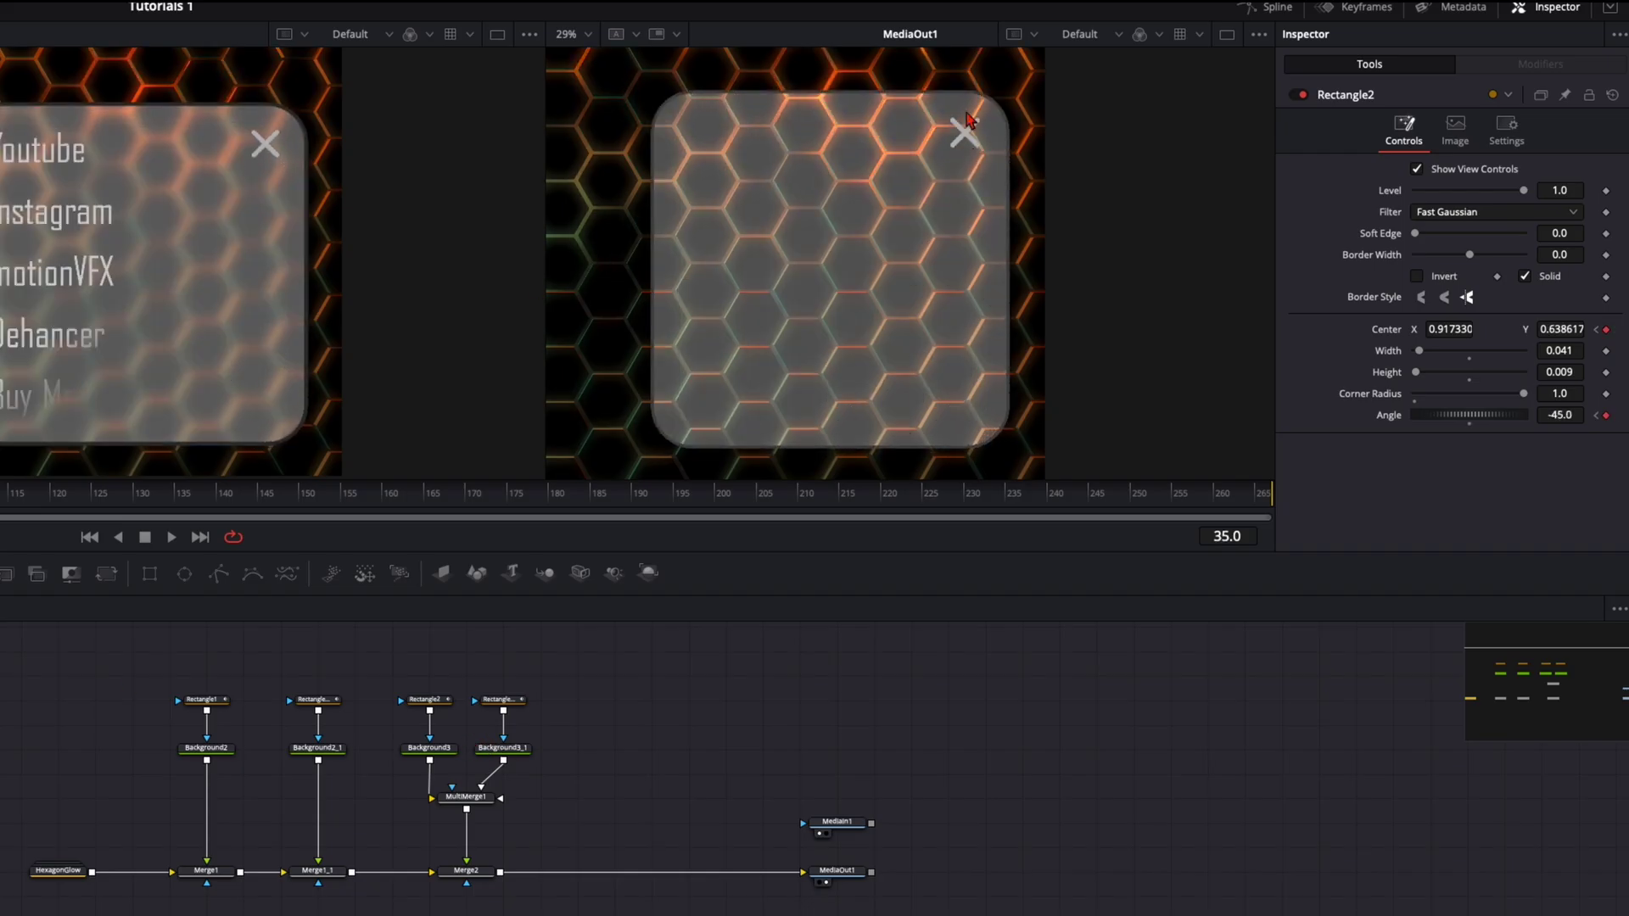
- Swap the rotation directions at frame 35 by setting Rectangle2's angle to 45 and Rectangle2_1's to -45
left_click(436, 702)
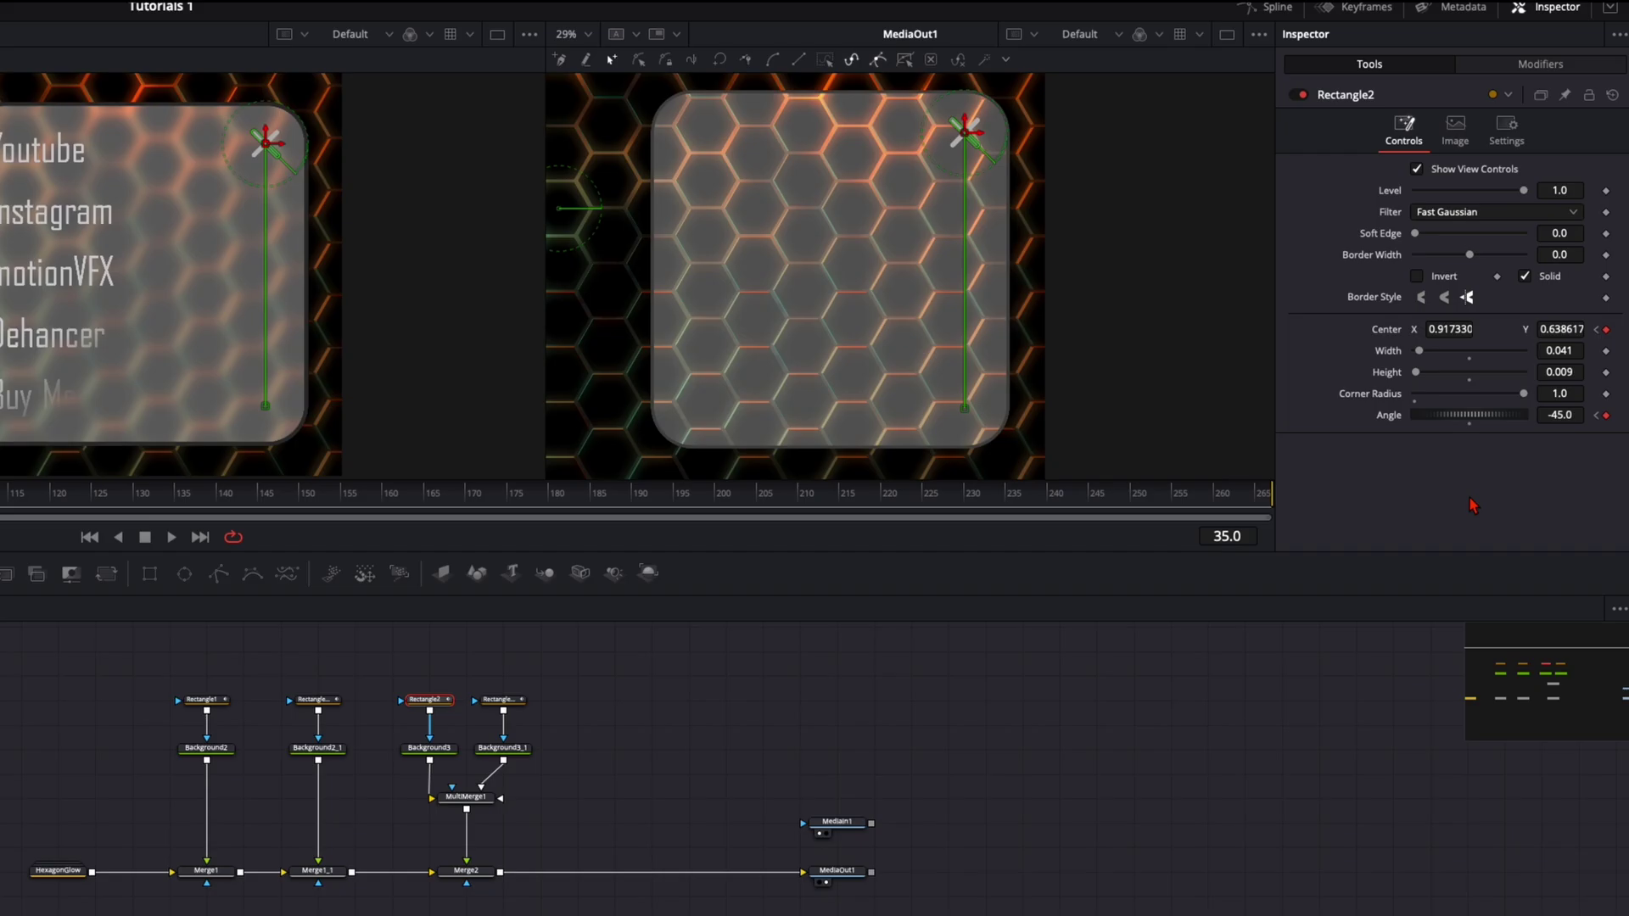
left_click(1554, 414)
type("45")
key("Tab")
left_click(495, 704)
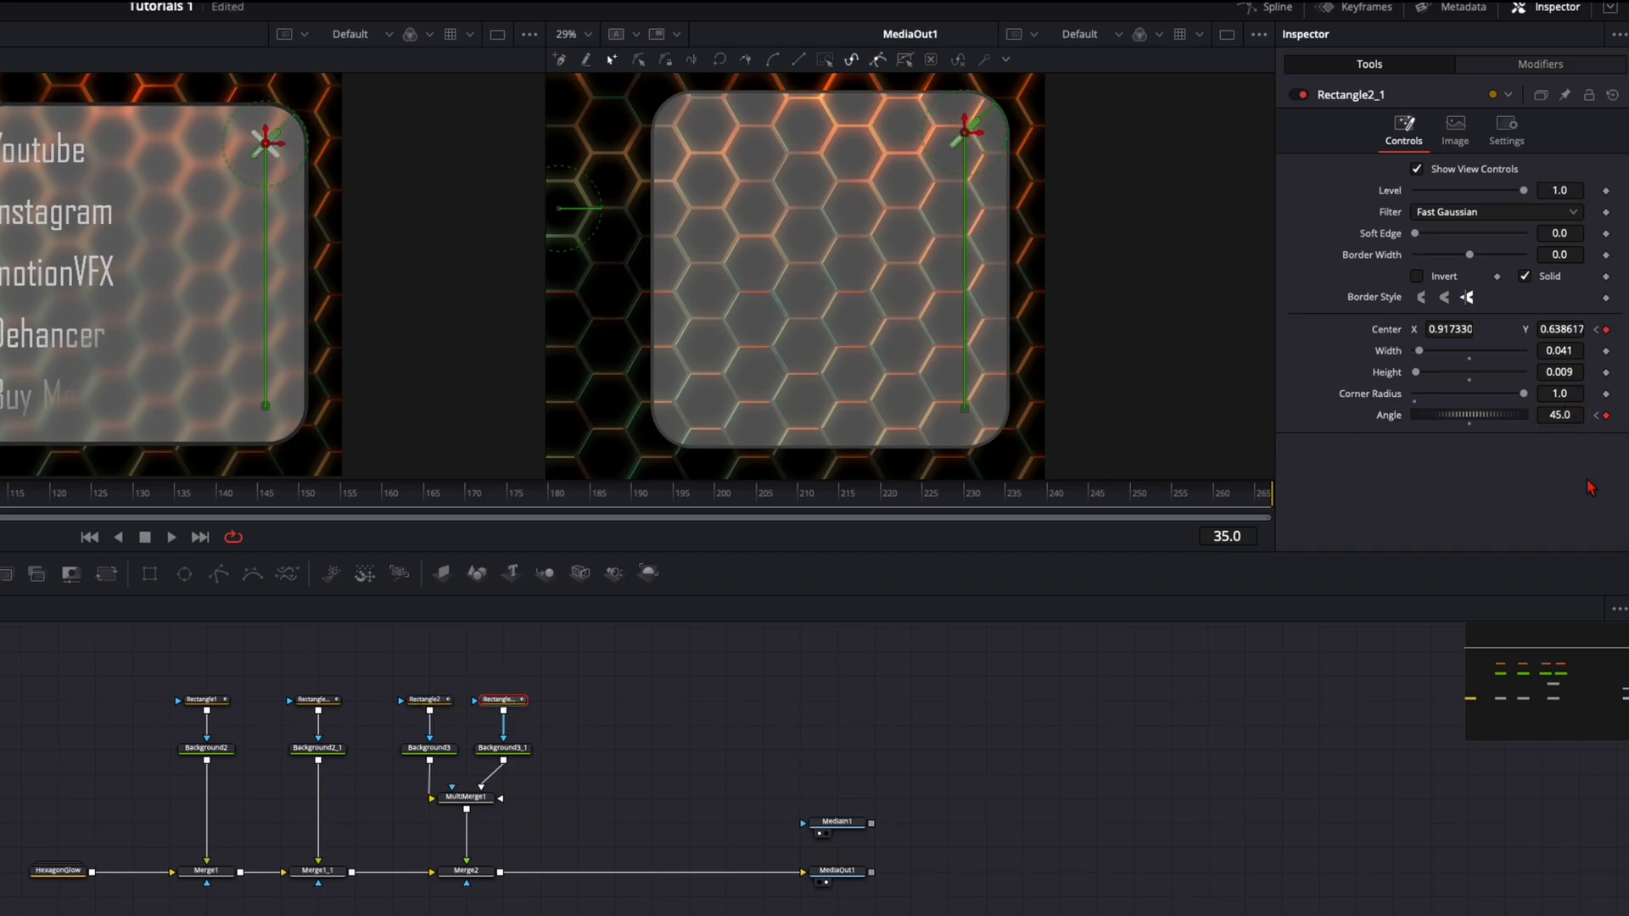
type("-45")
key("Tab")
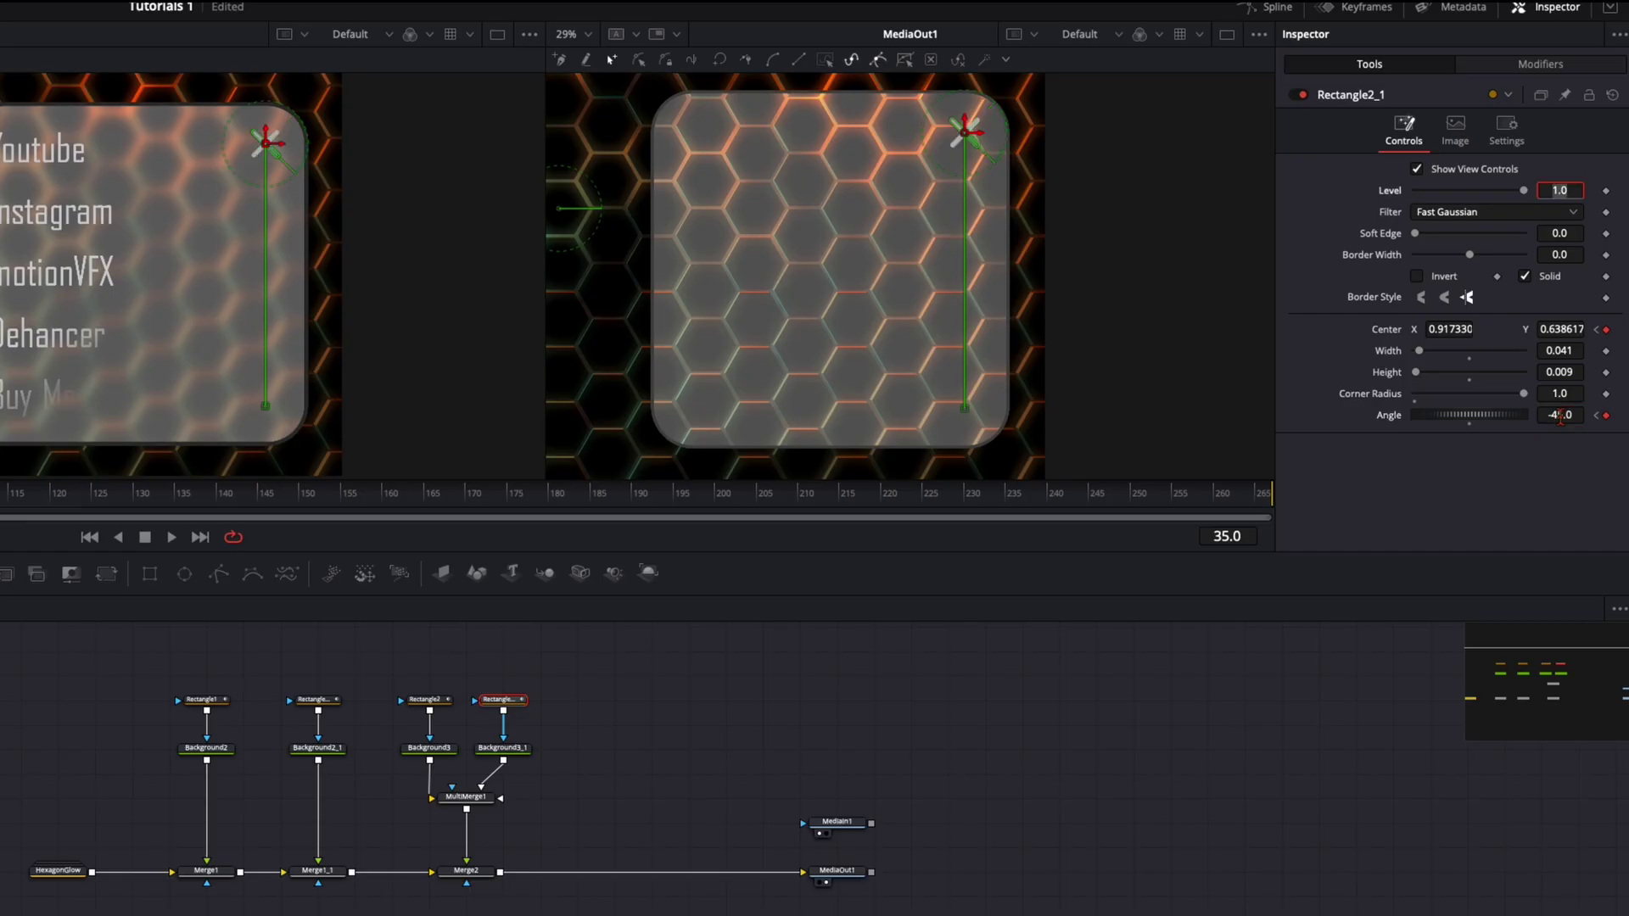
key("space")
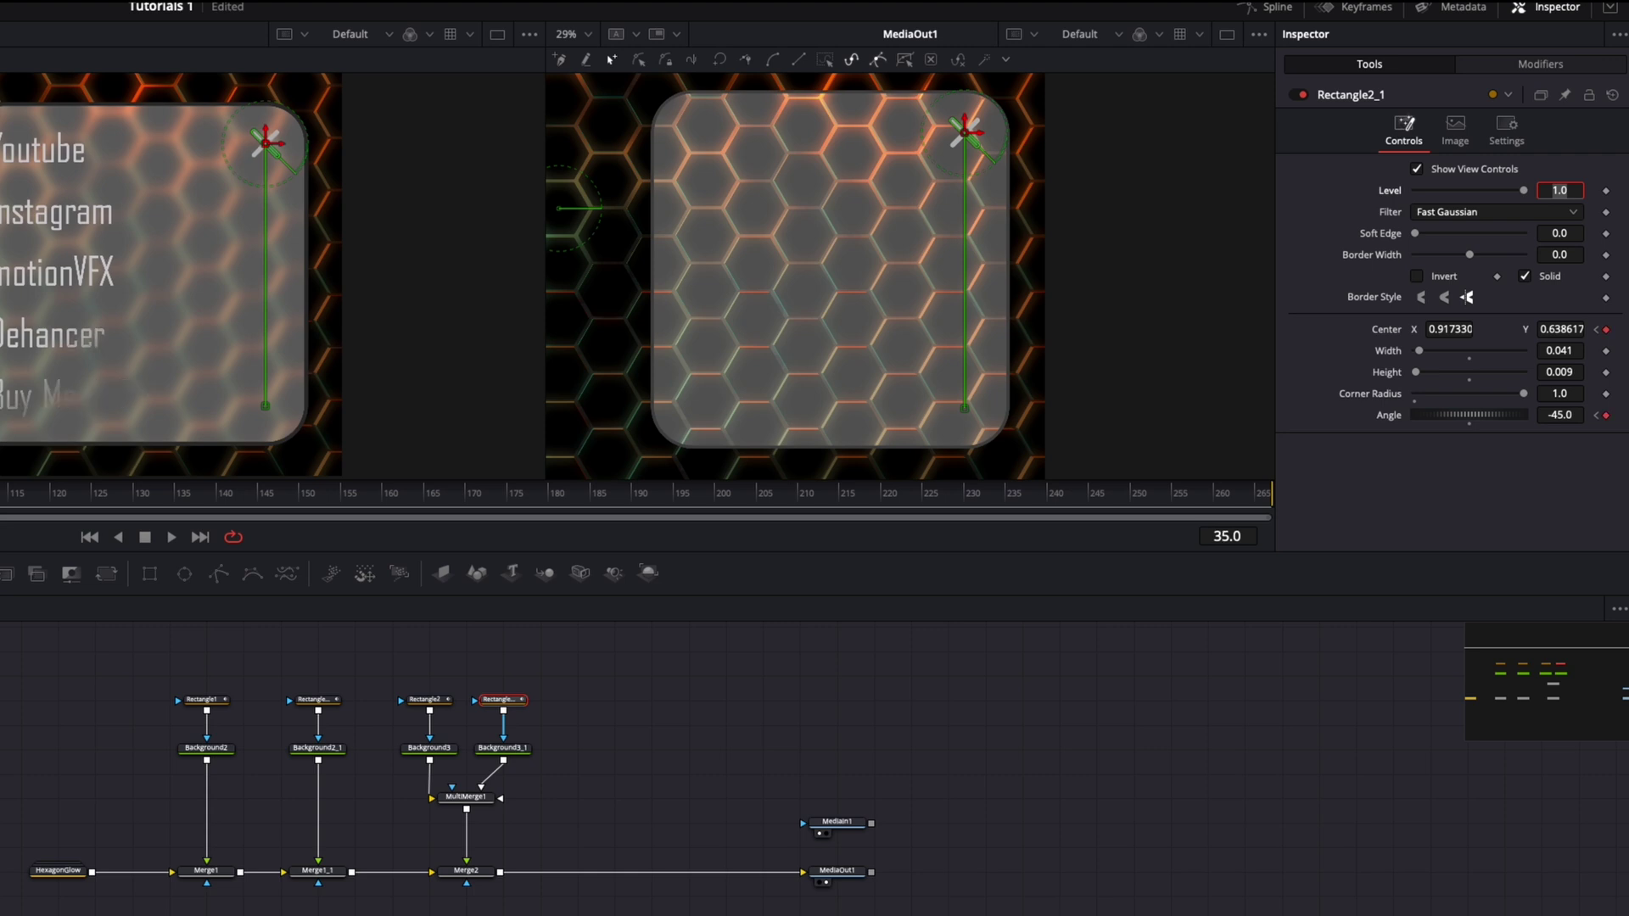
- At frame 135, add Center and Angle keyframes to Rectangle2_1 to hold its close-icon pose
left_click_drag(59, 494, 176, 500)
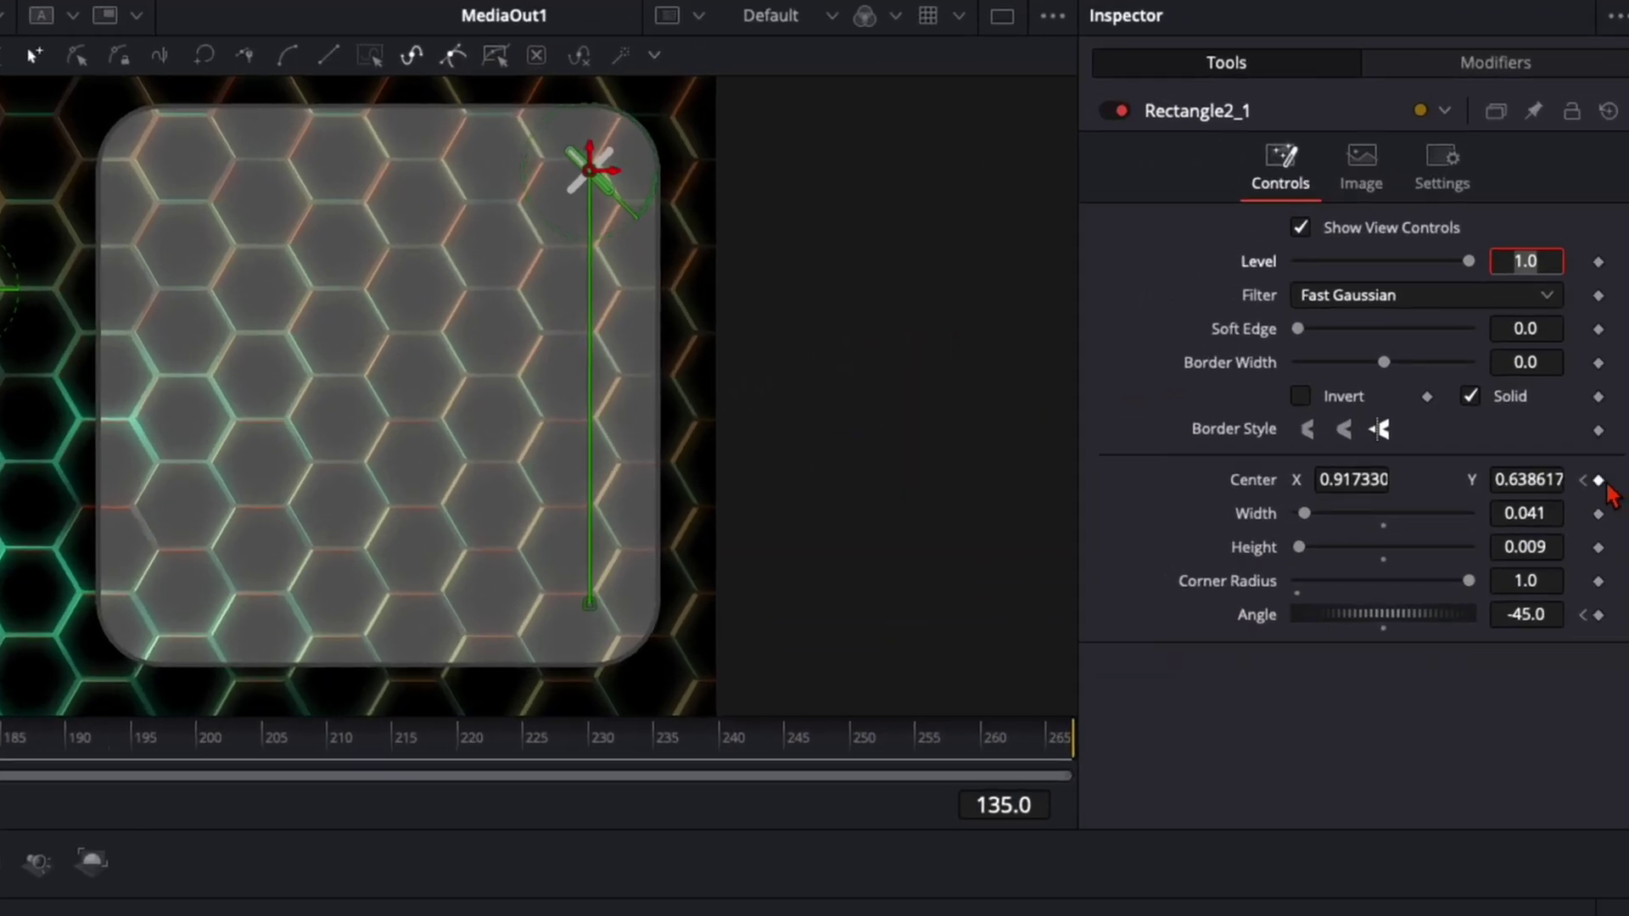
left_click(1598, 480)
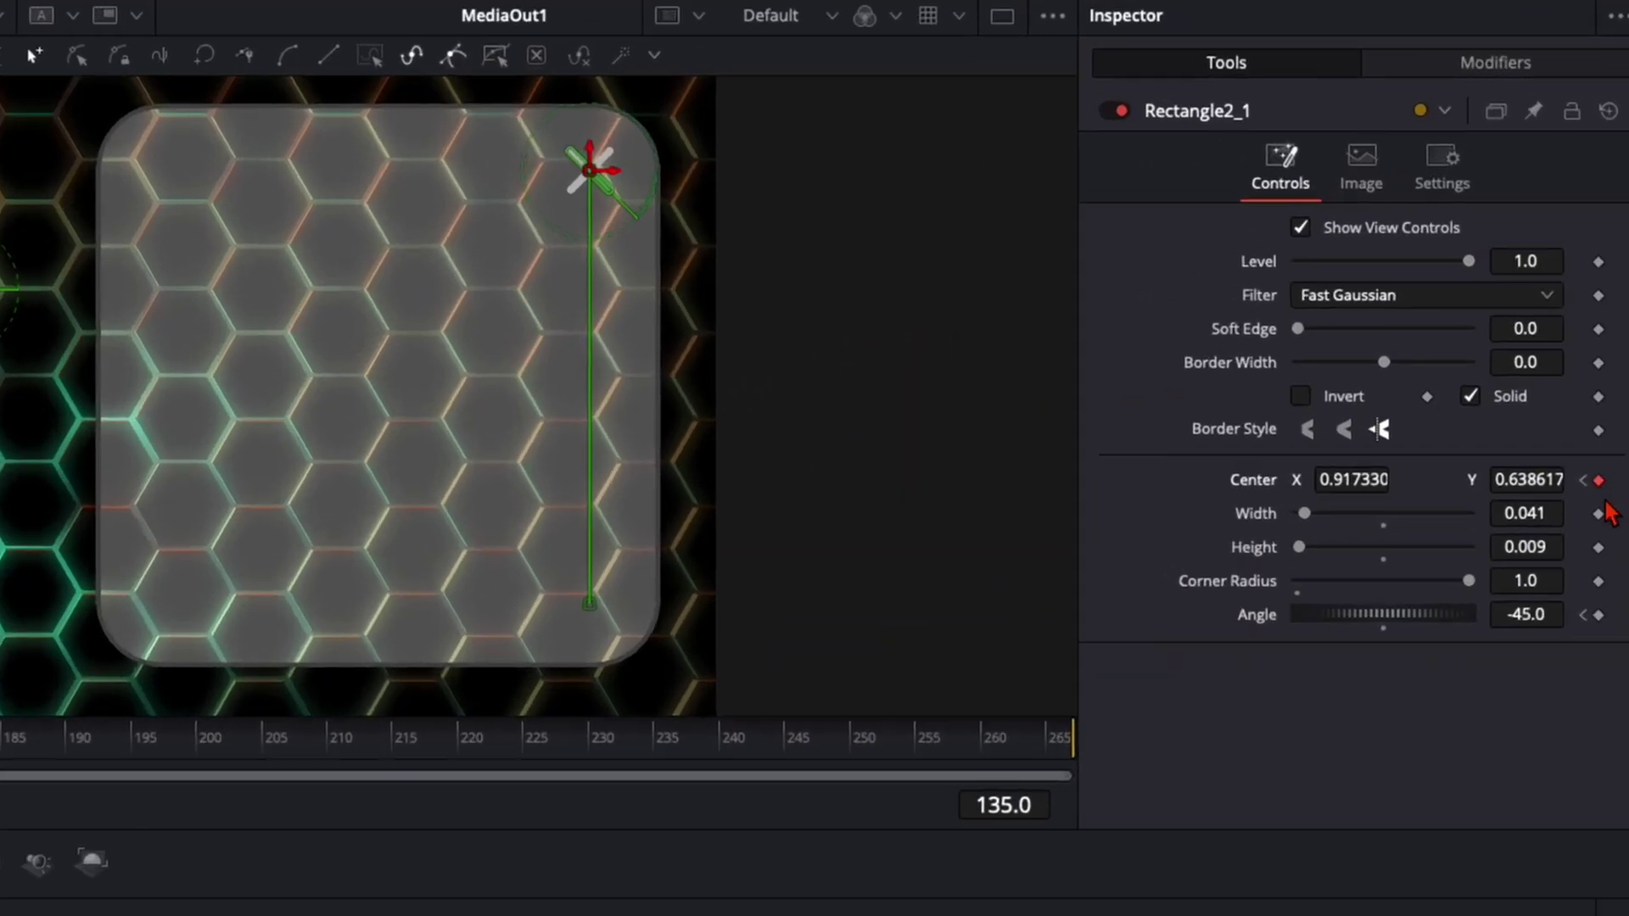
left_click(1599, 615)
- Select Rectangle2 and add keyframes for its Angle and Center at frame 145
left_click(326, 874)
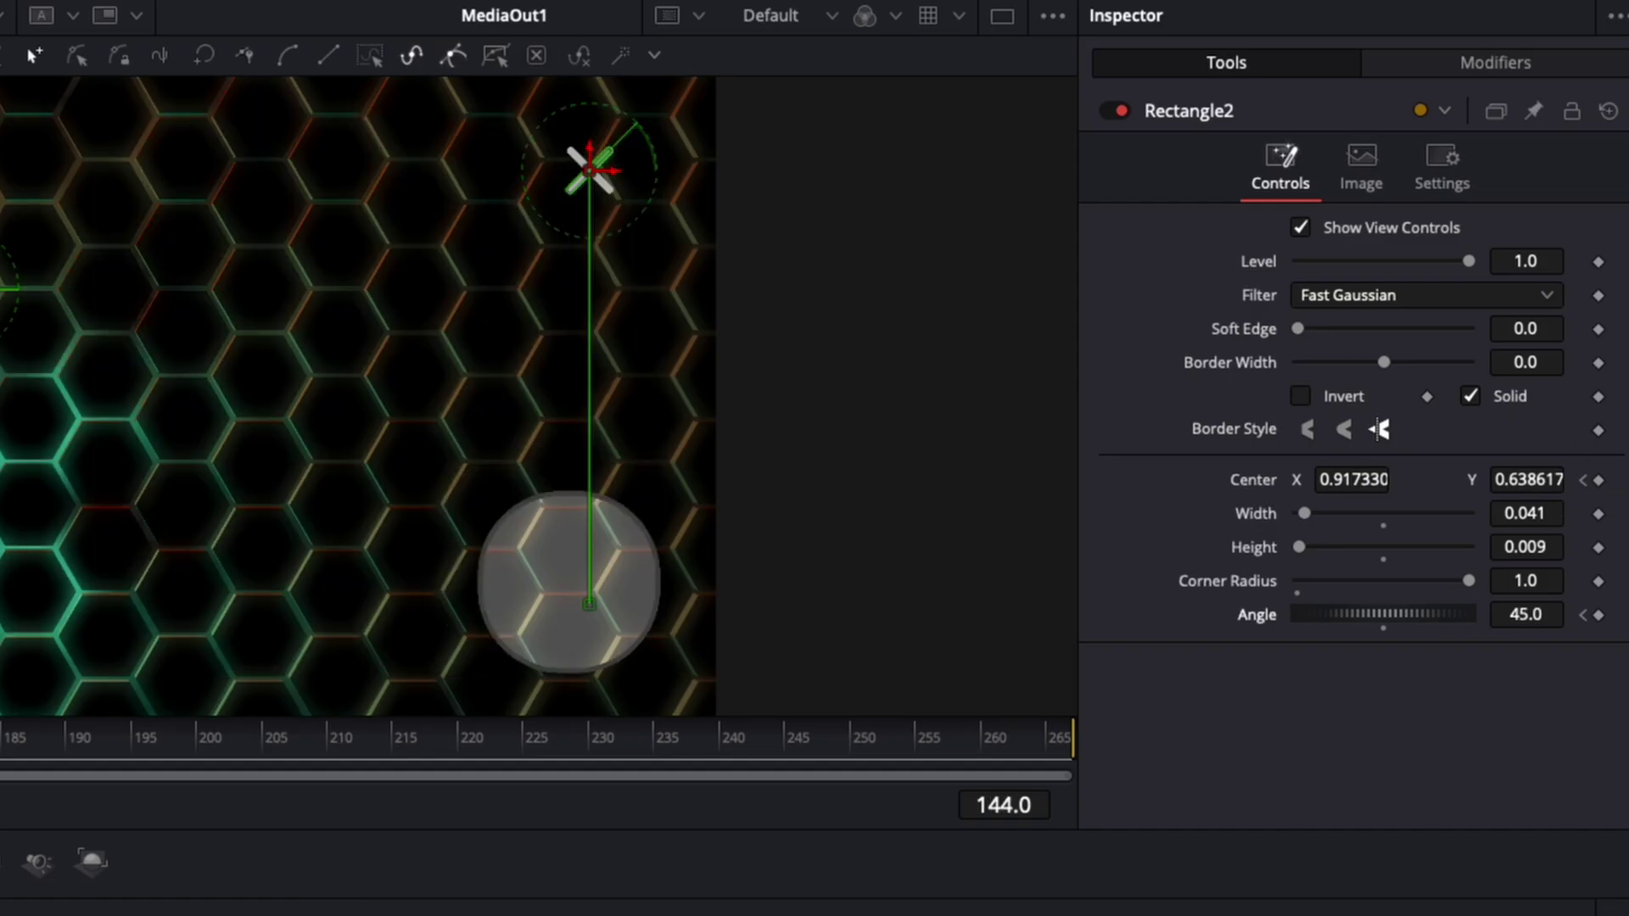
key("Right")
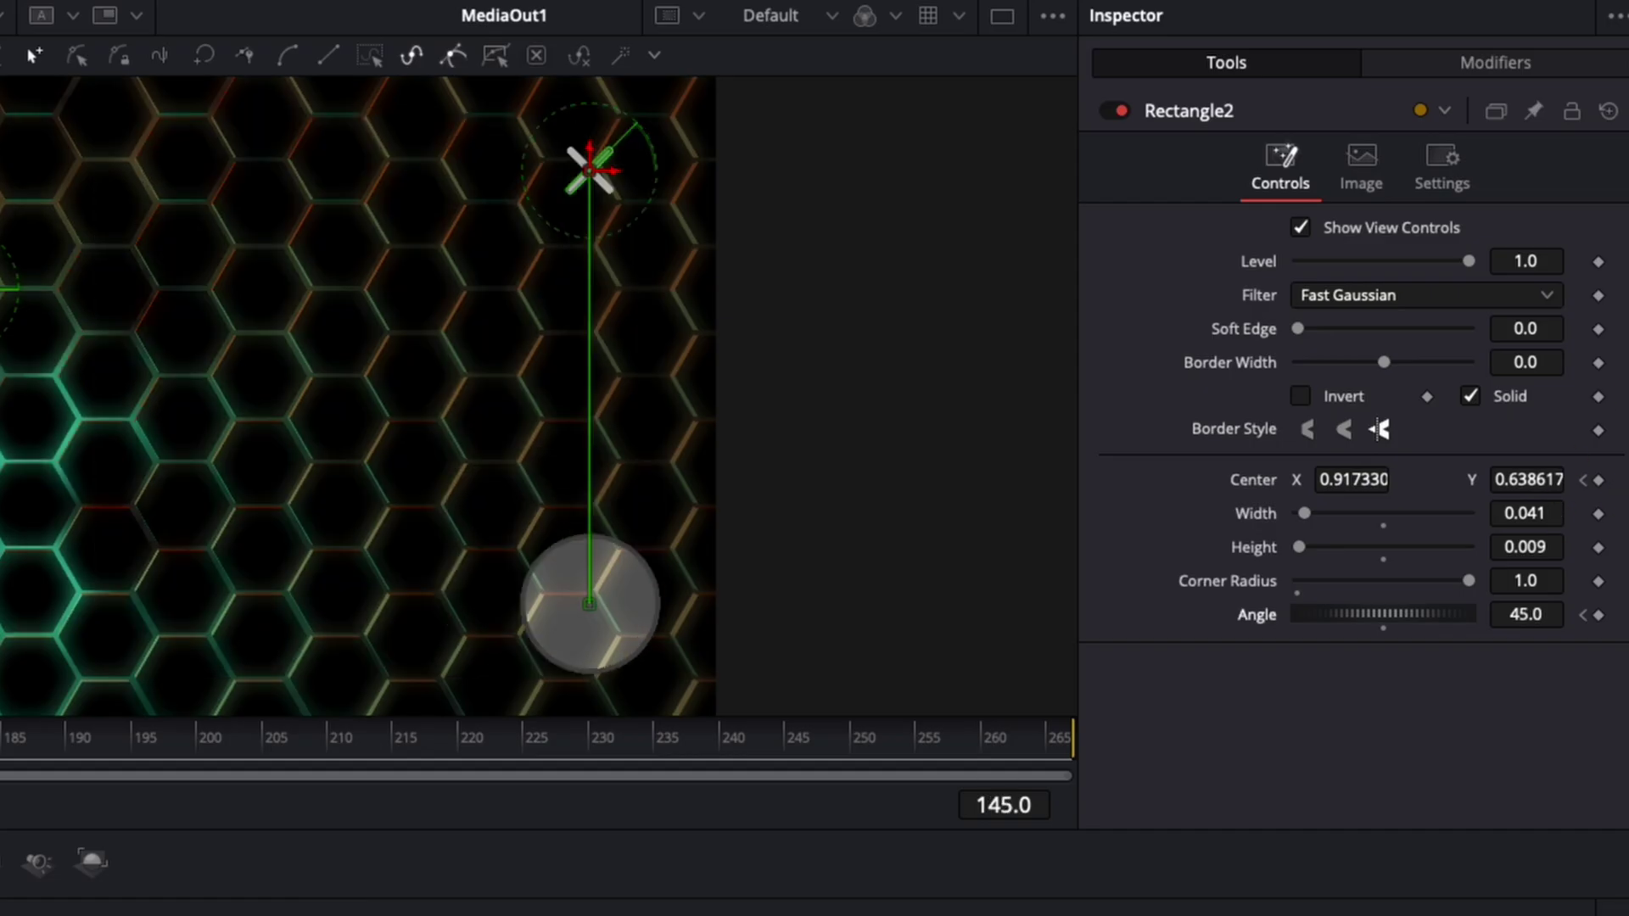
left_click(1598, 615)
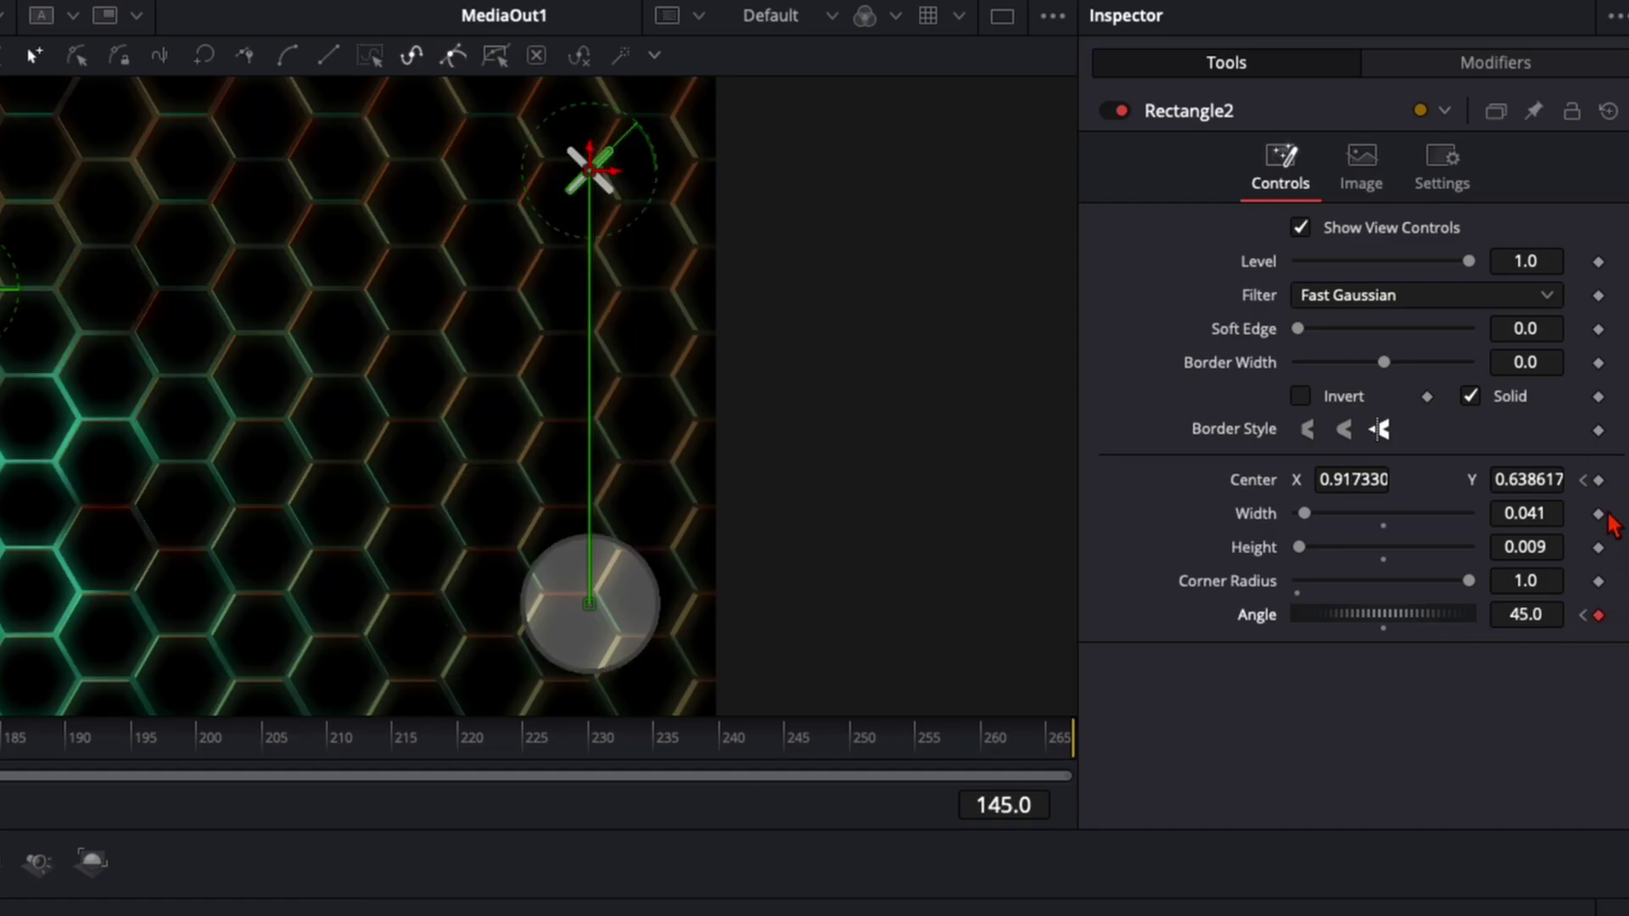
left_click(1599, 480)
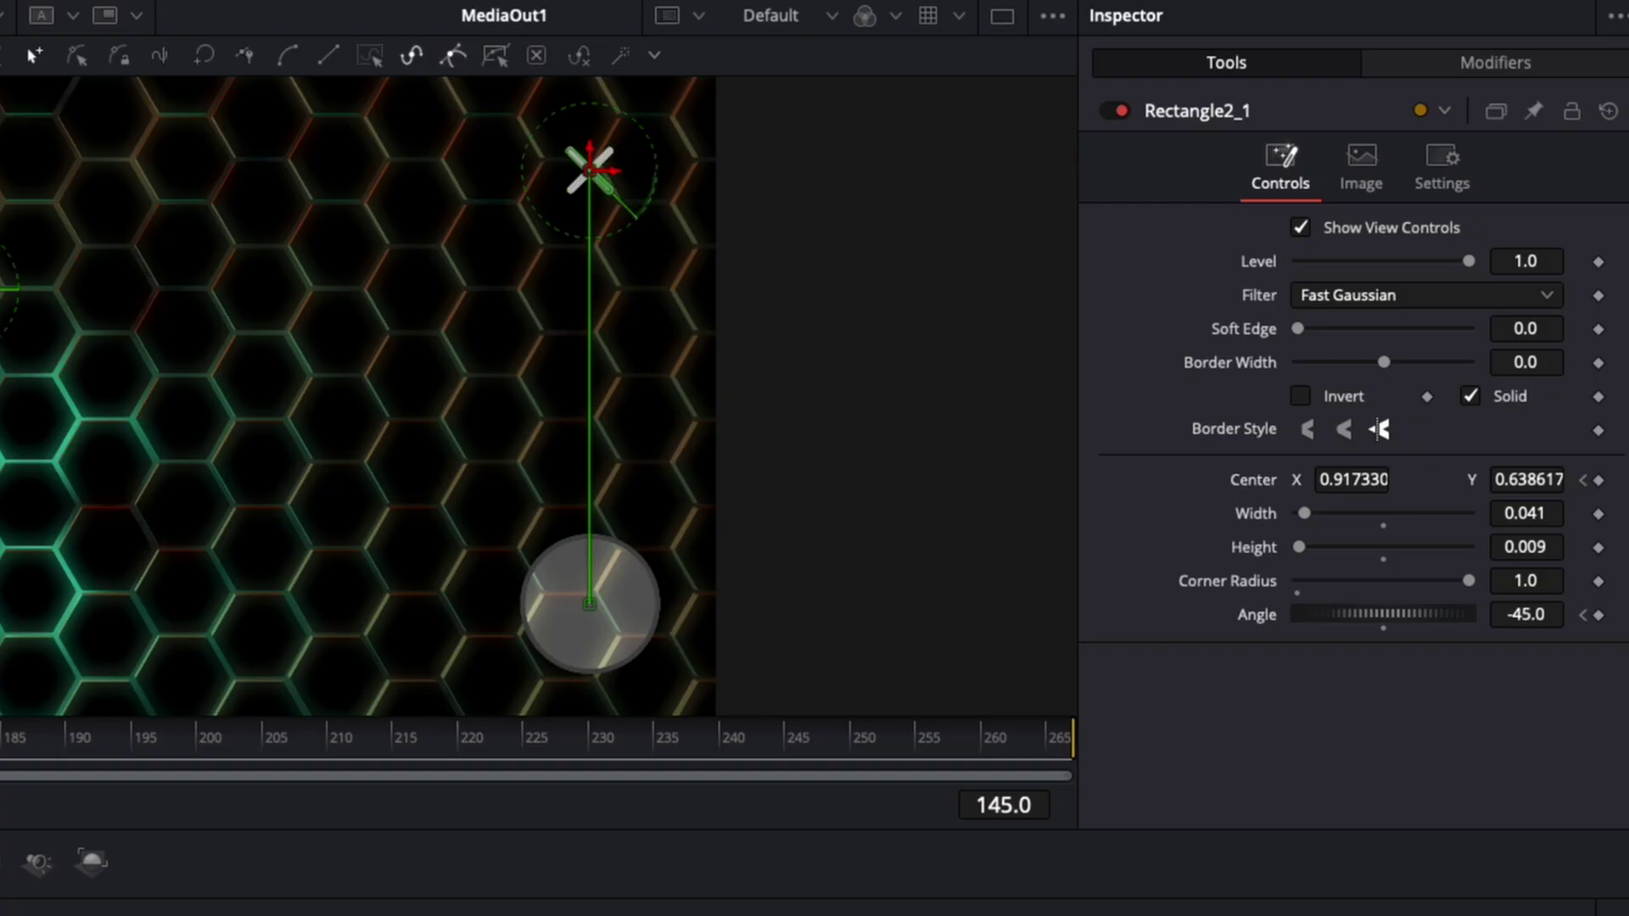
- Return to Rectangle2_1's keyframe at frame 25 and select its Center X value, and review the animation from there to frame 64
key("alt+[")
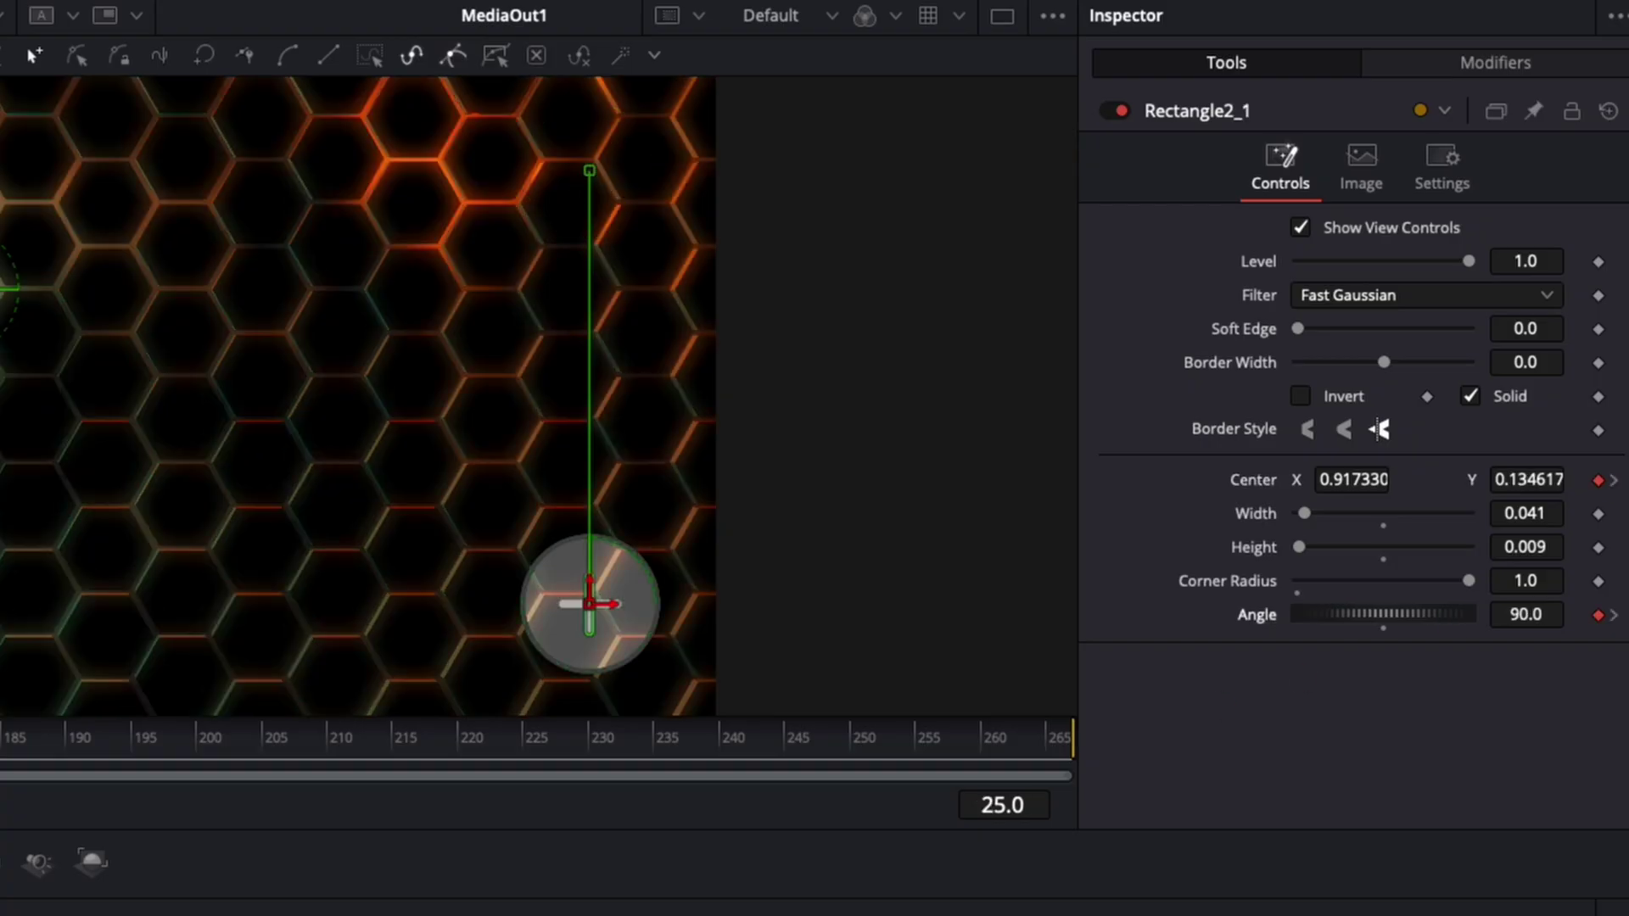
double_click(1353, 480)
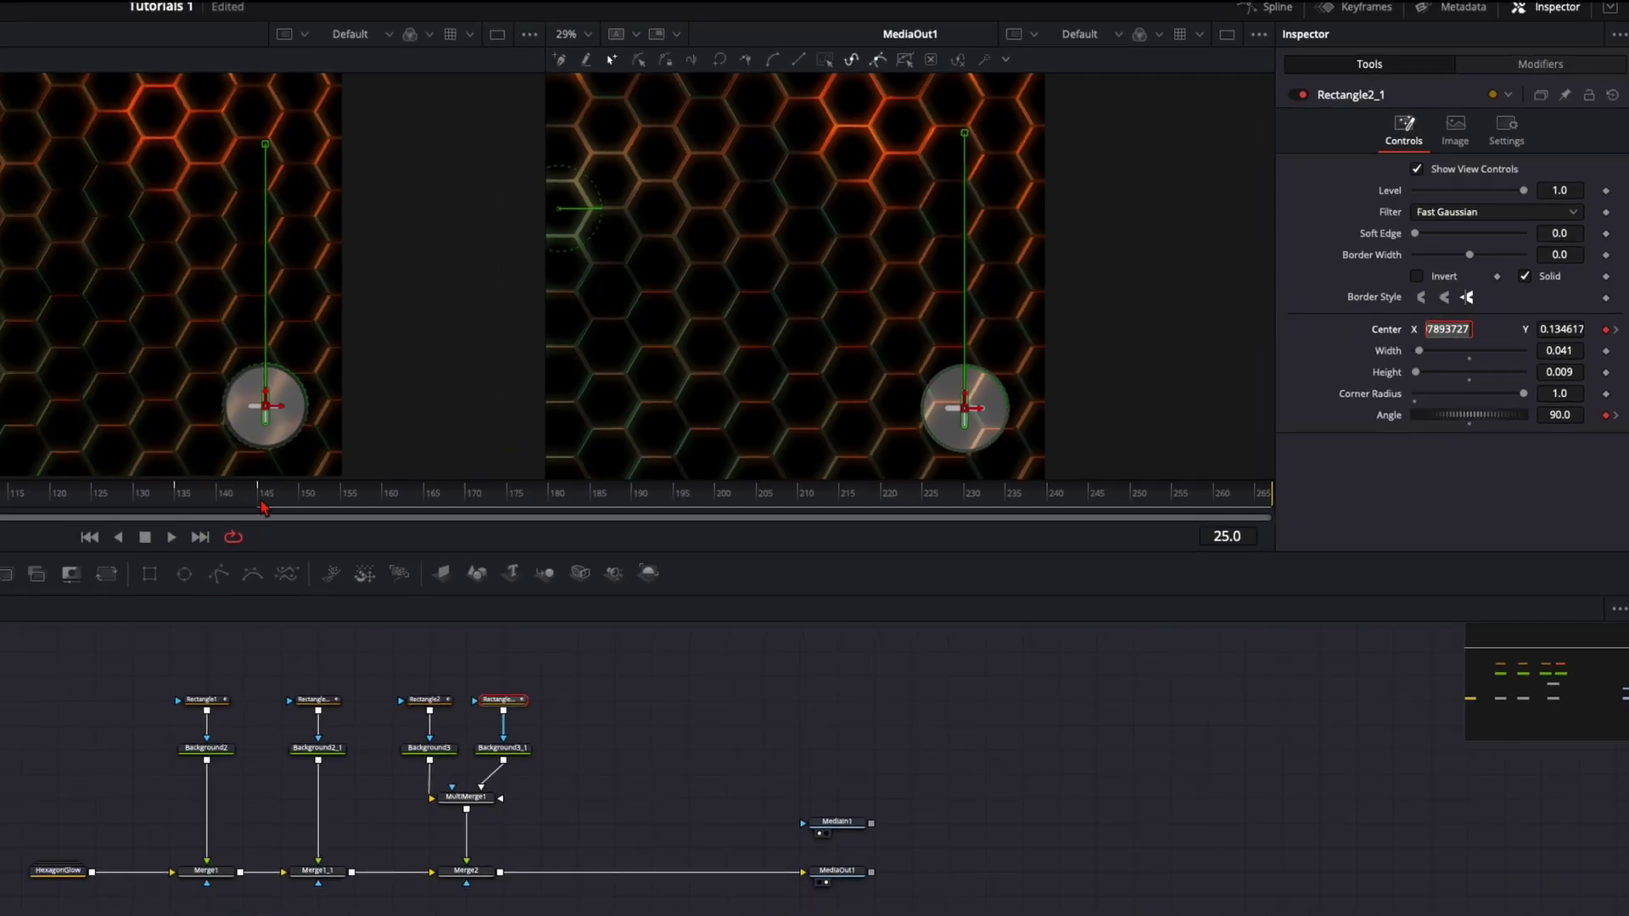
left_click(262, 508)
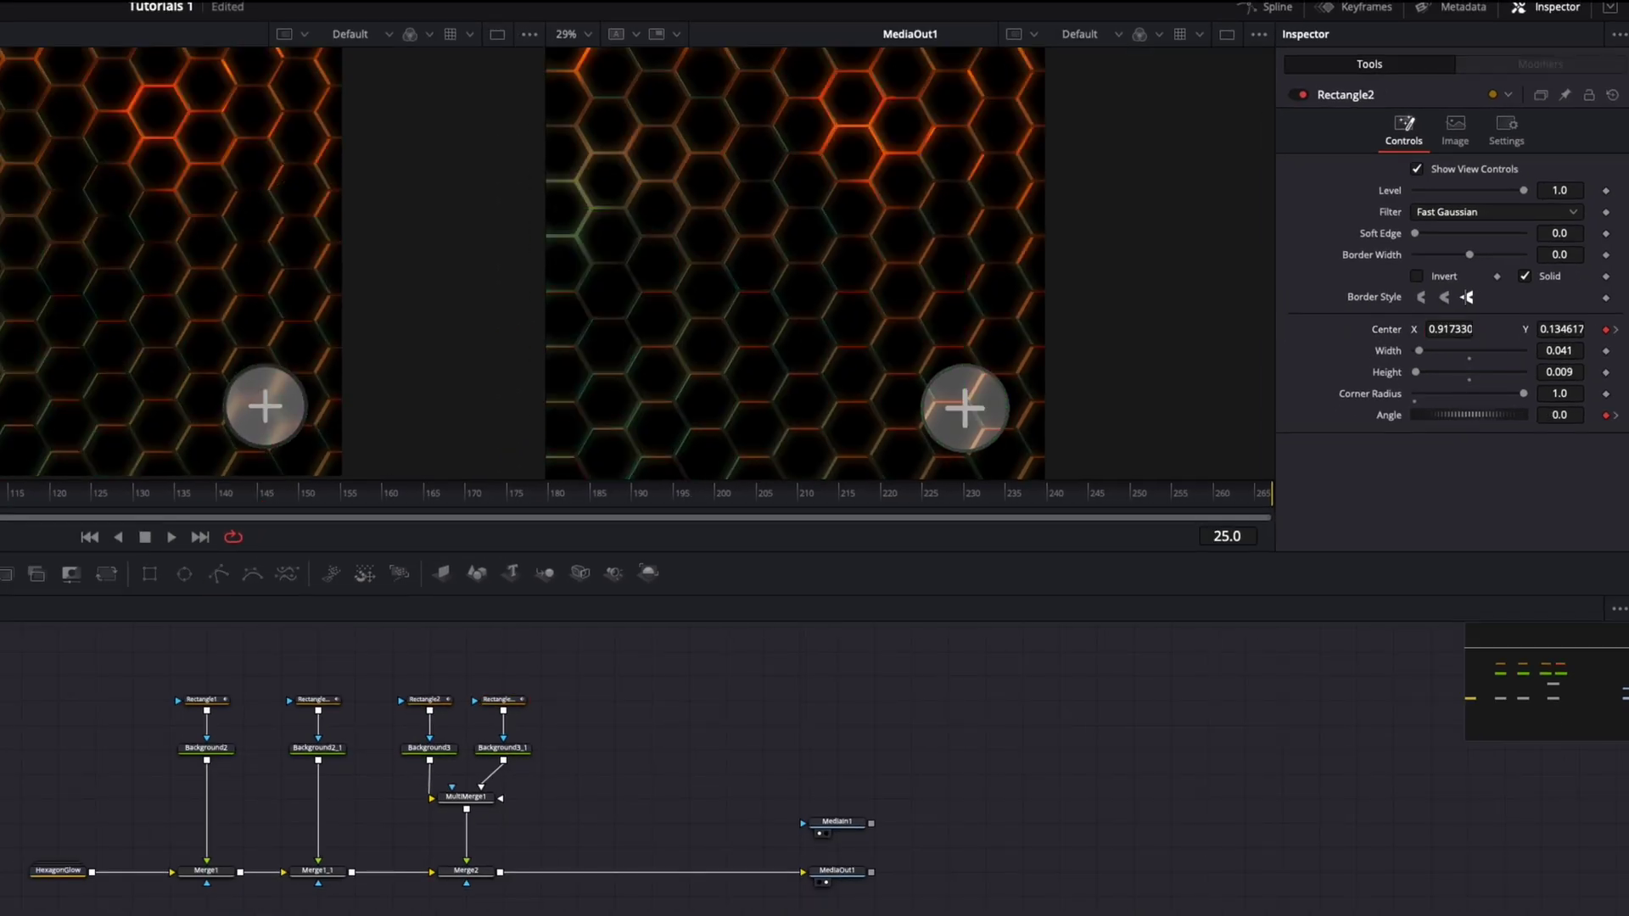
key("space")
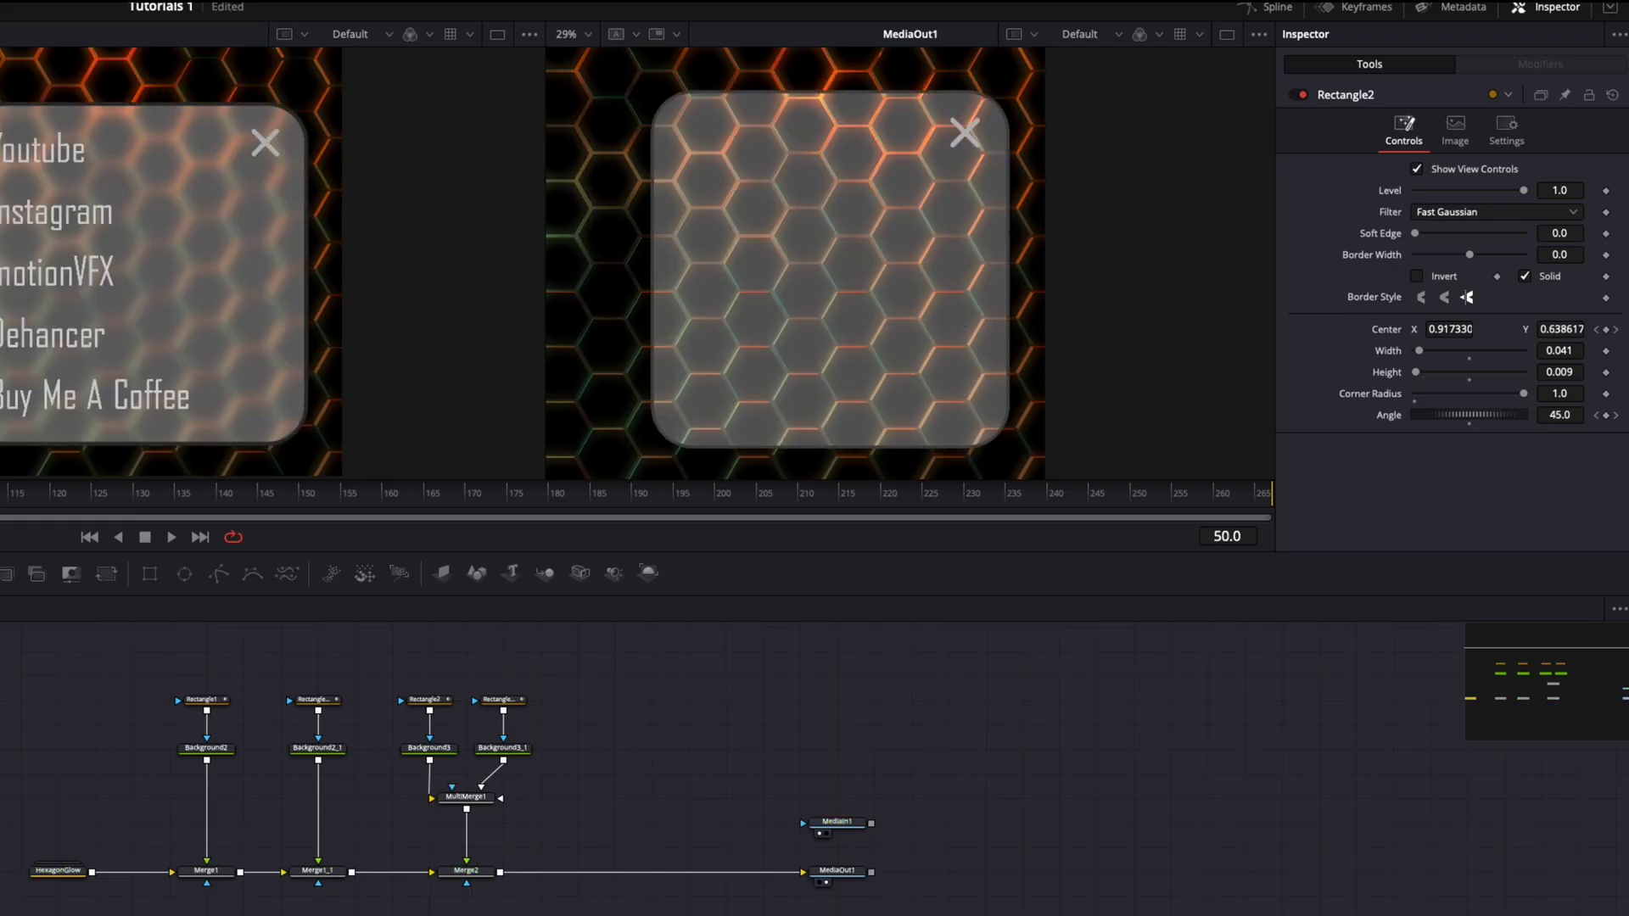
left_click_drag(0, 494, 167, 494)
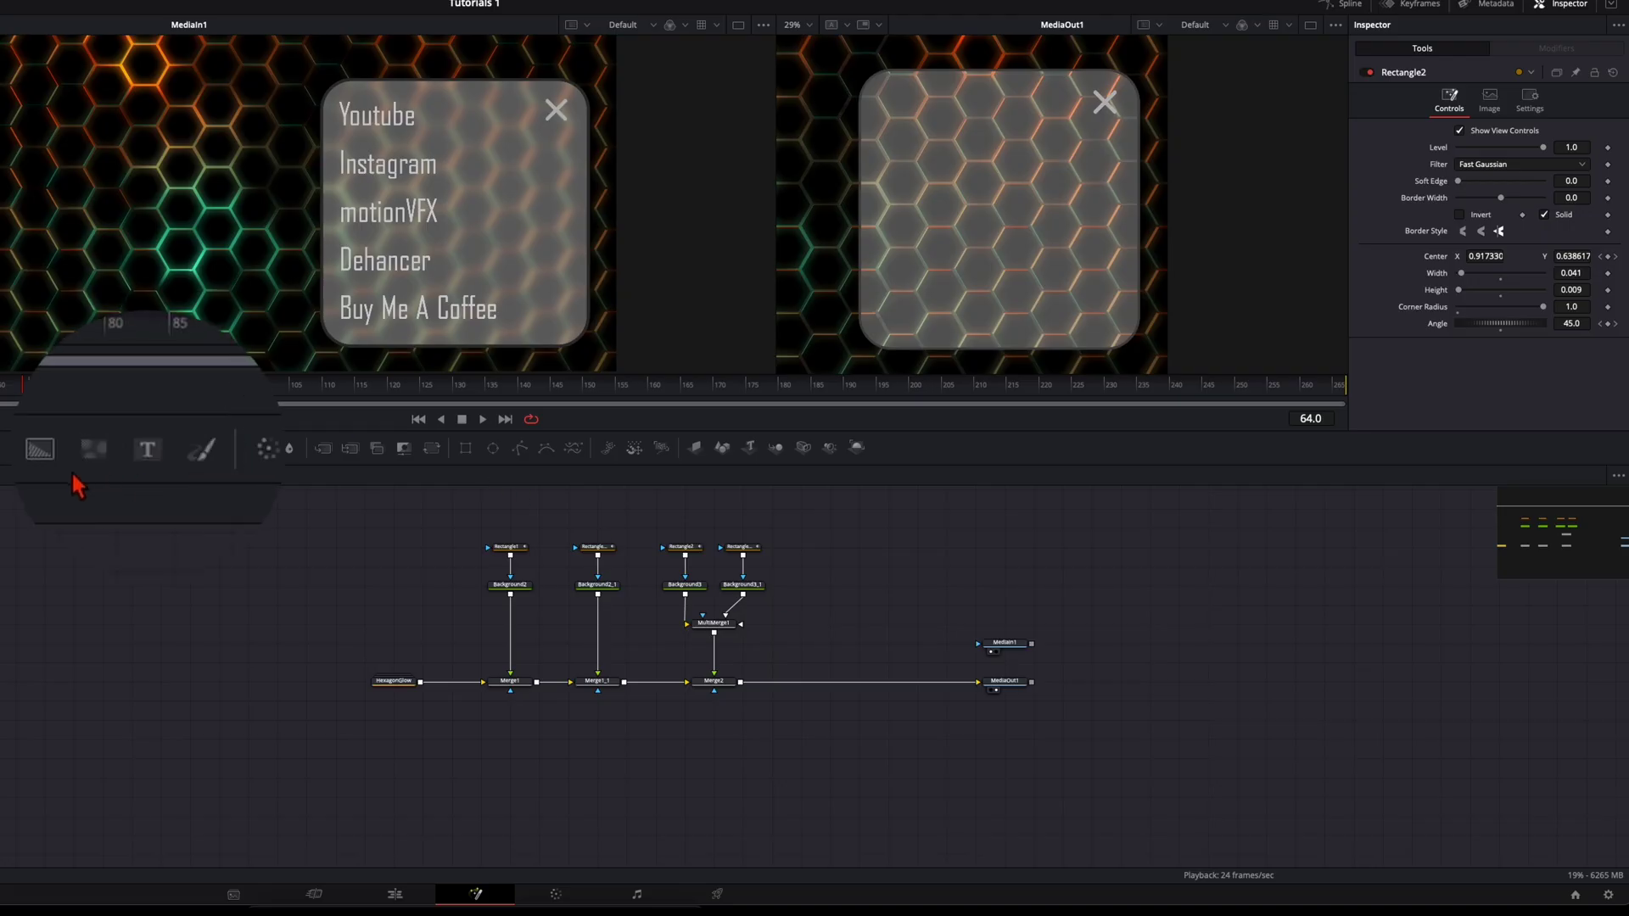
- Add a Text node merged over Merge2's output, containing the lines Youtube, Intagram, motionVFX, Dehancer and Buy Me A Coffee in Bureau Agency FB Regular
left_click_drag(148, 447, 741, 682)
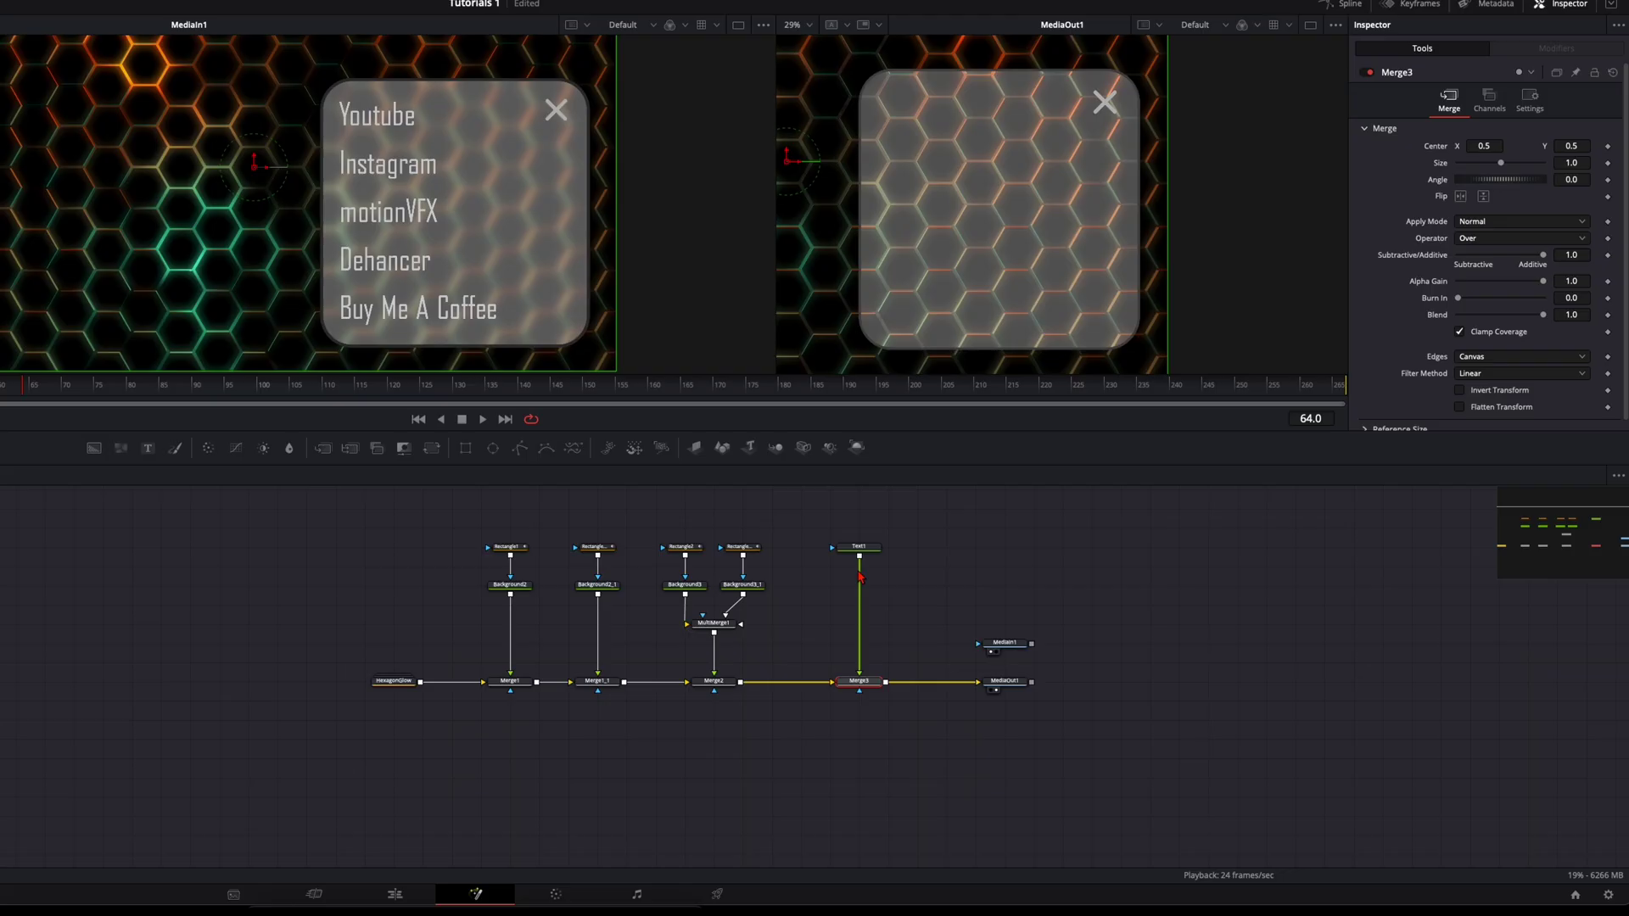
left_click(864, 551)
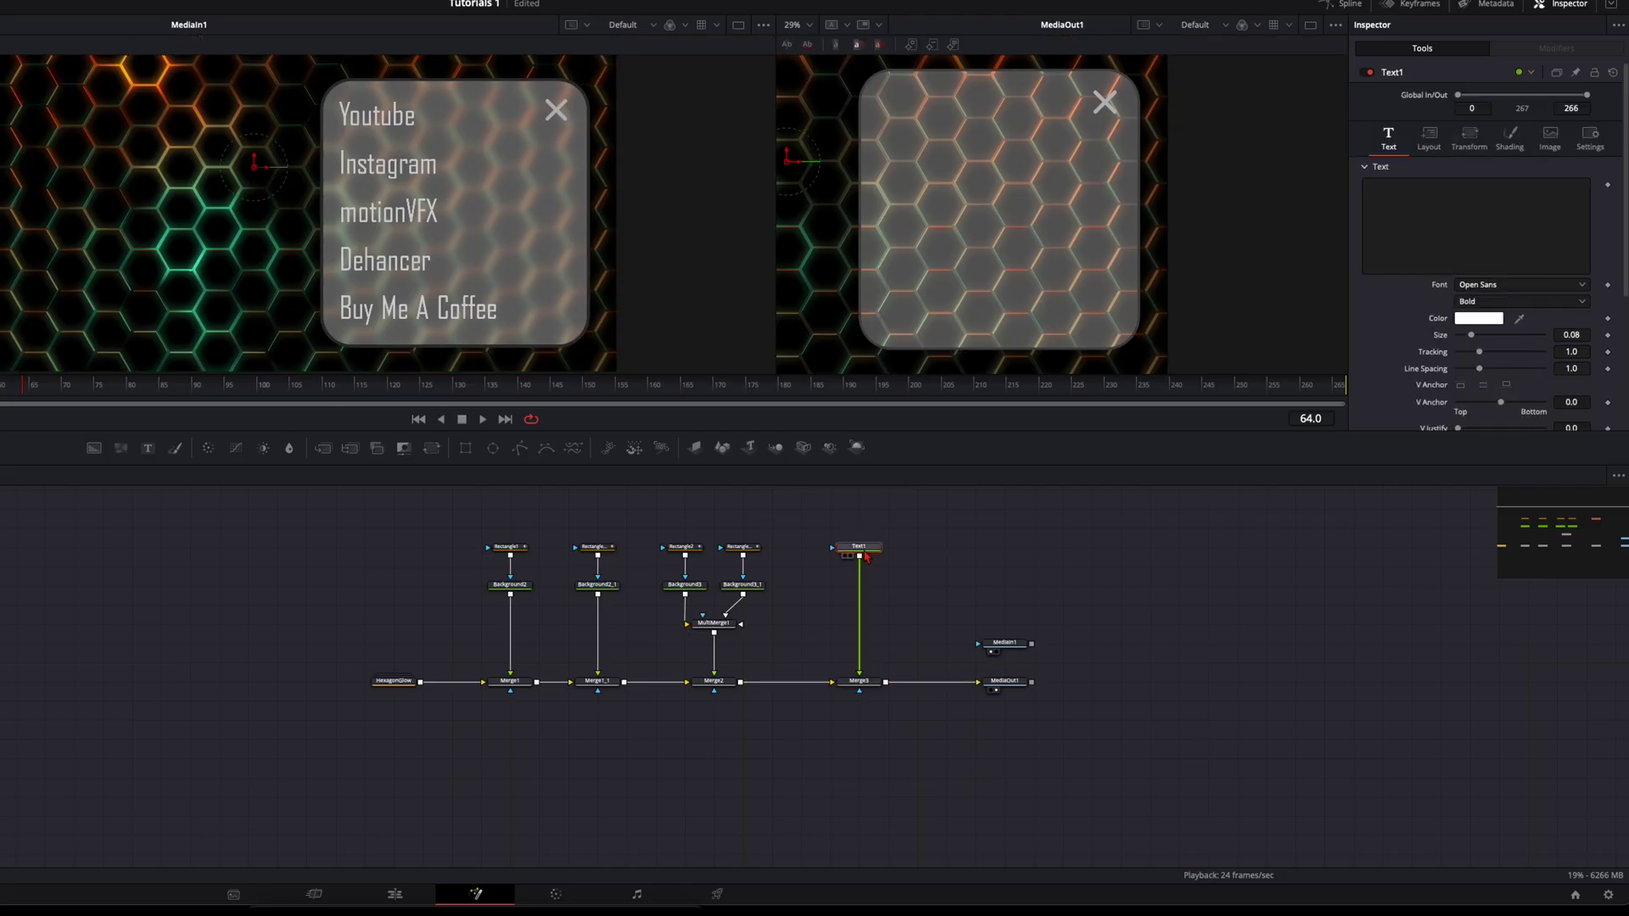
left_click(1473, 228)
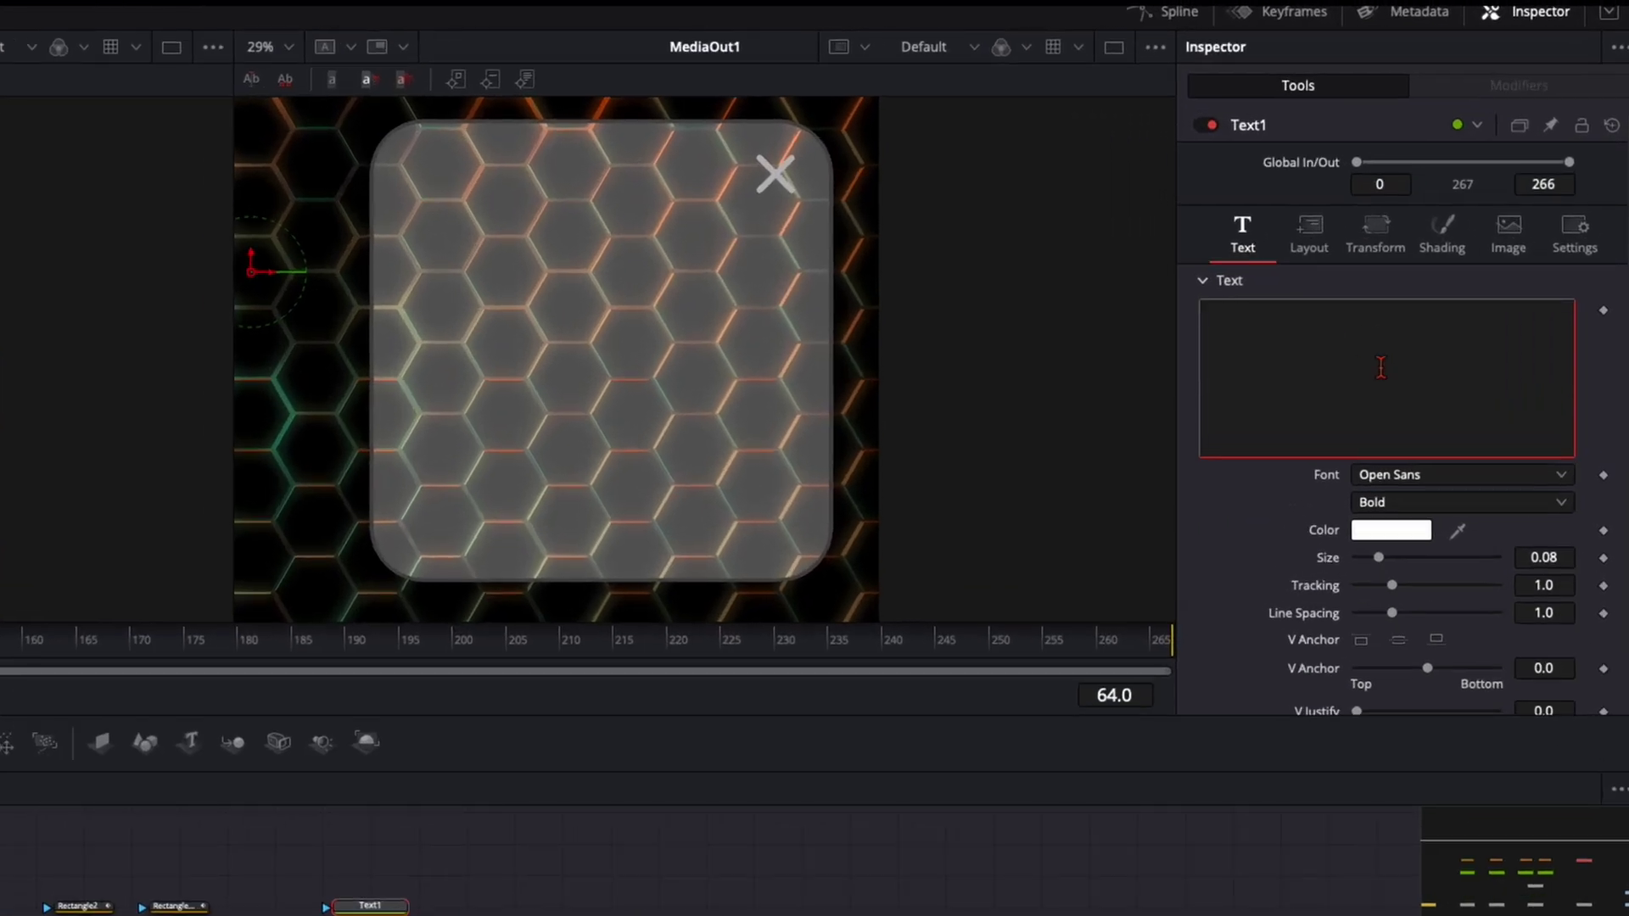
type("Youtube")
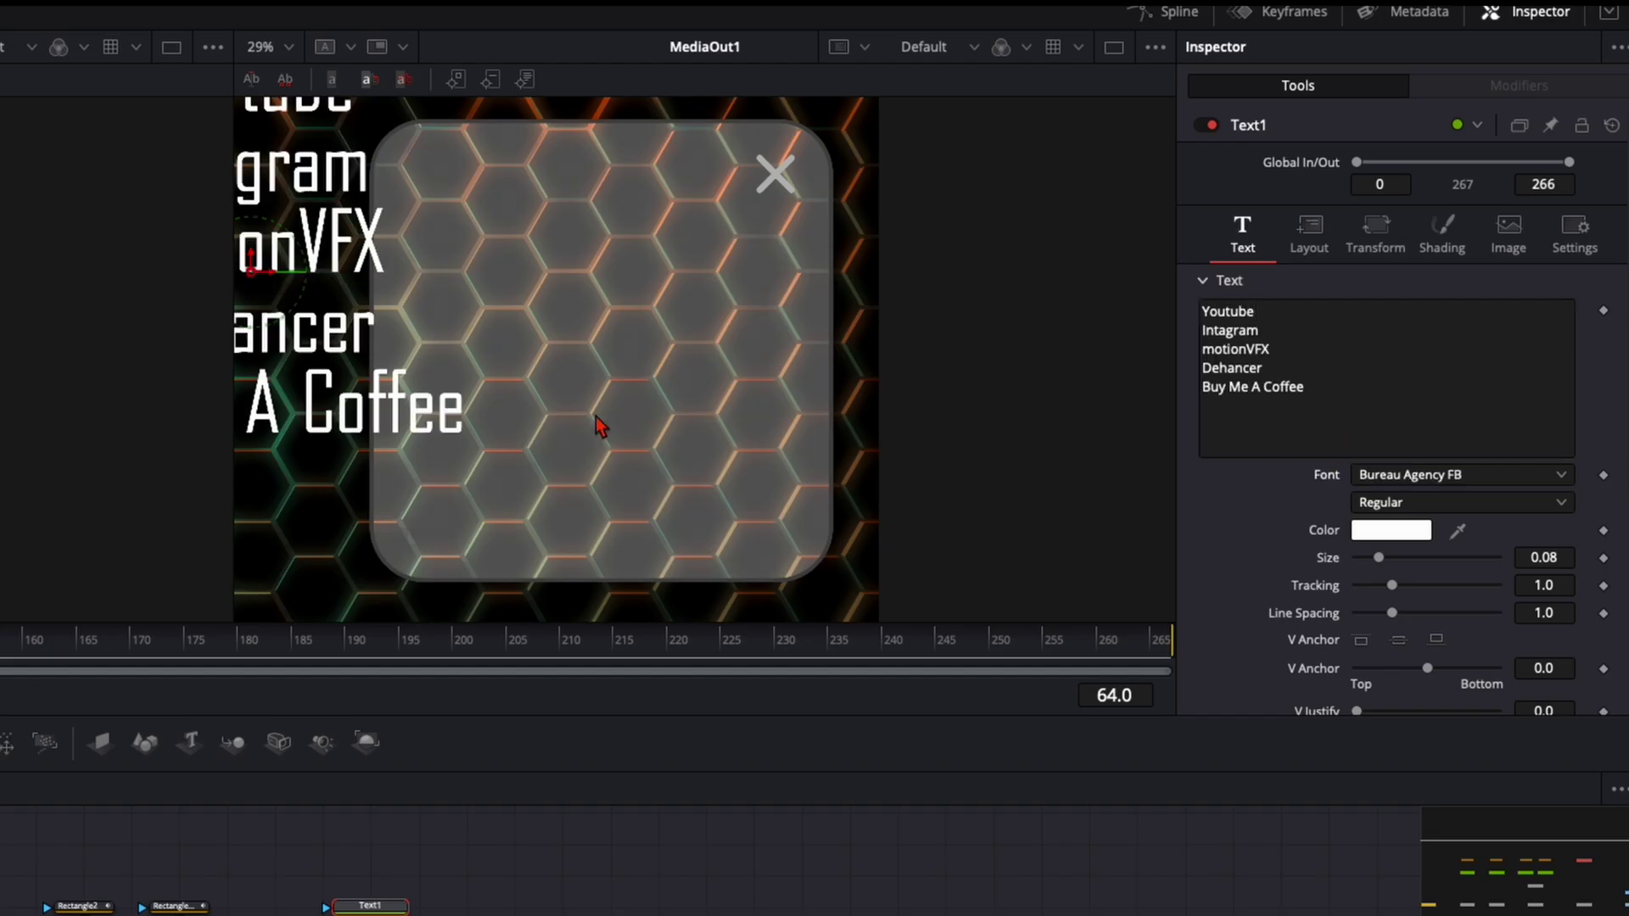
- Move the menu text onto the panel, anchor it horizontally to the left and align it near the panel's left edge
left_click_drag(255, 273, 560, 392)
scroll(1220, 593, "down", 2)
scroll(1220, 592, "down", 1)
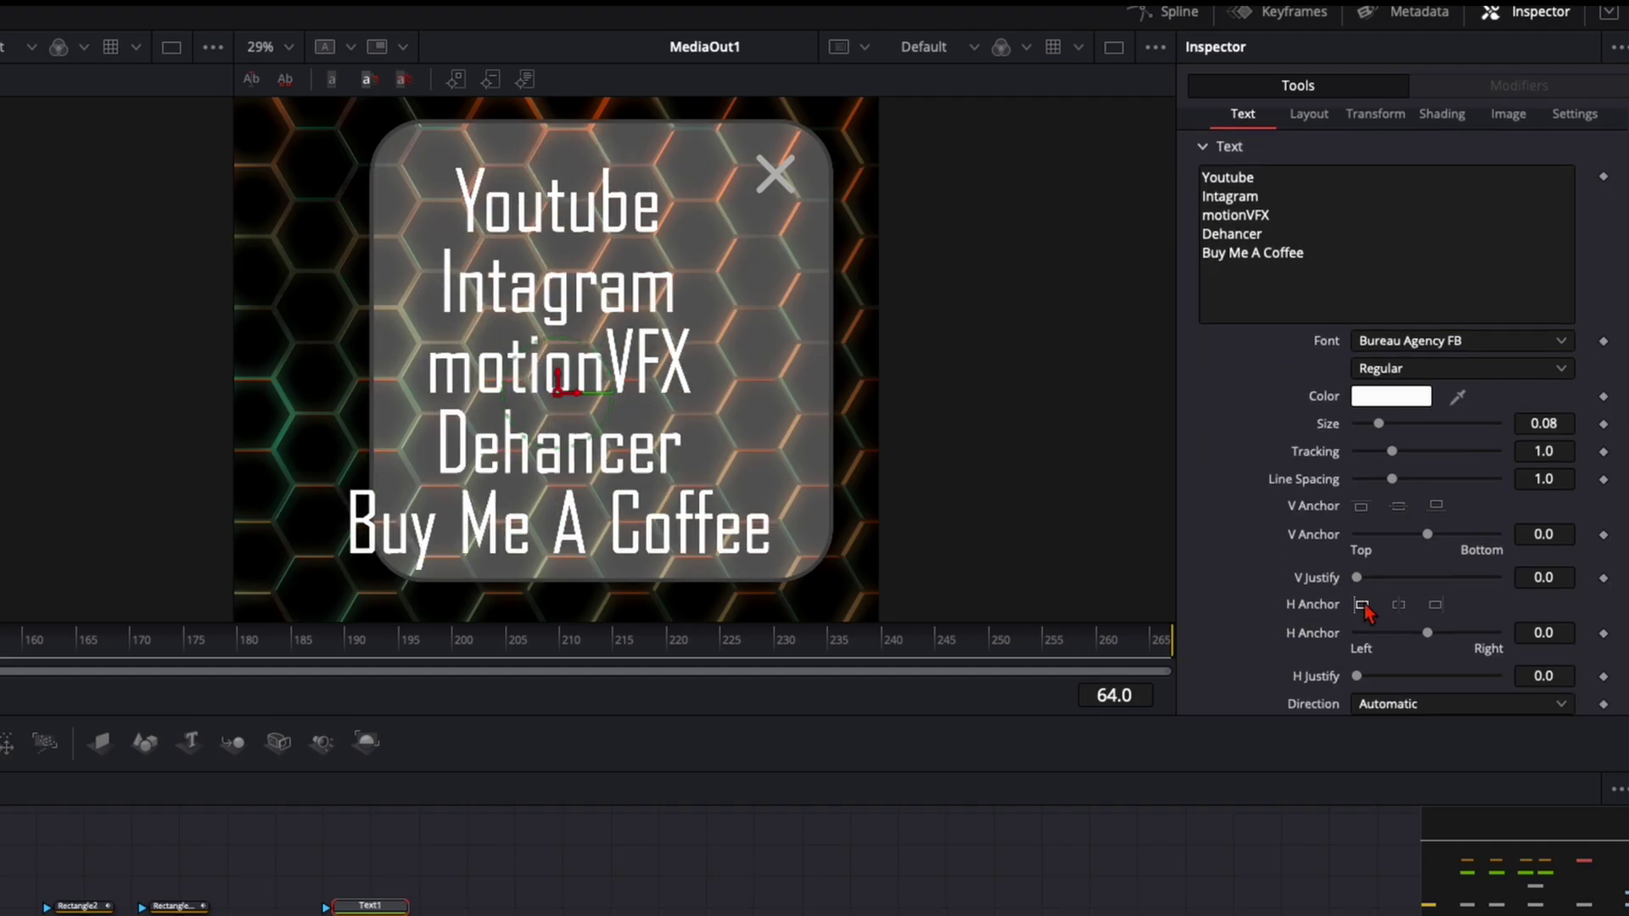
left_click(1362, 604)
left_click_drag(596, 404, 418, 391)
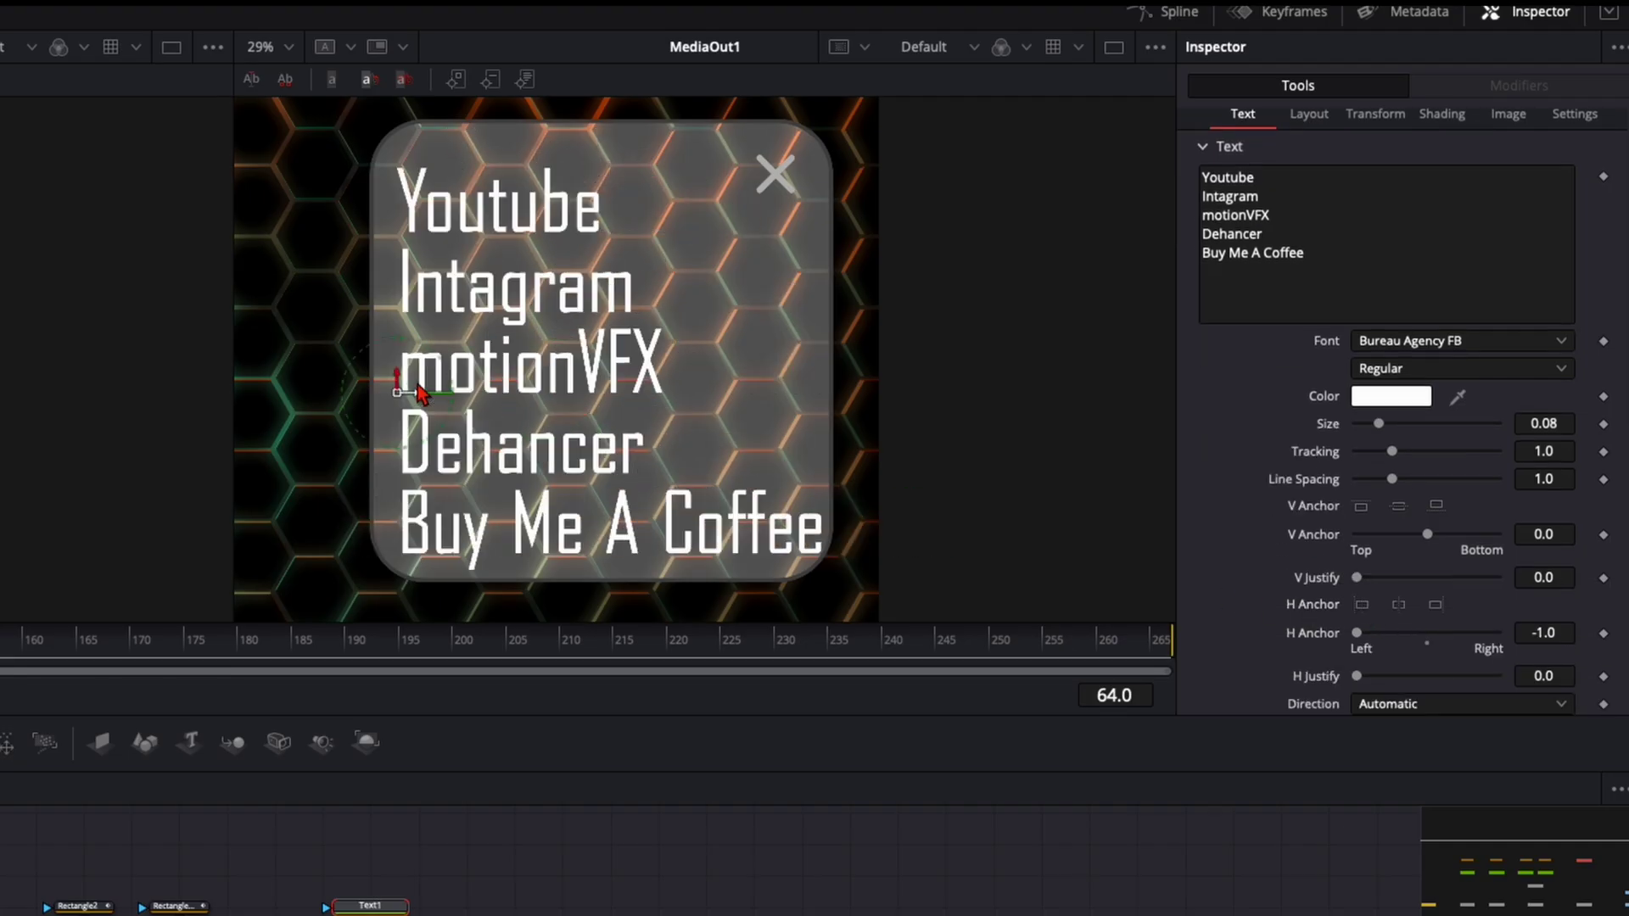
- Style the menu text with size 0.0511, line spacing 1.799 and a light grey colour, shifting it slightly upward in the panel
left_click_drag(1543, 424, 1221, 413)
left_click_drag(1536, 481, 519, 478)
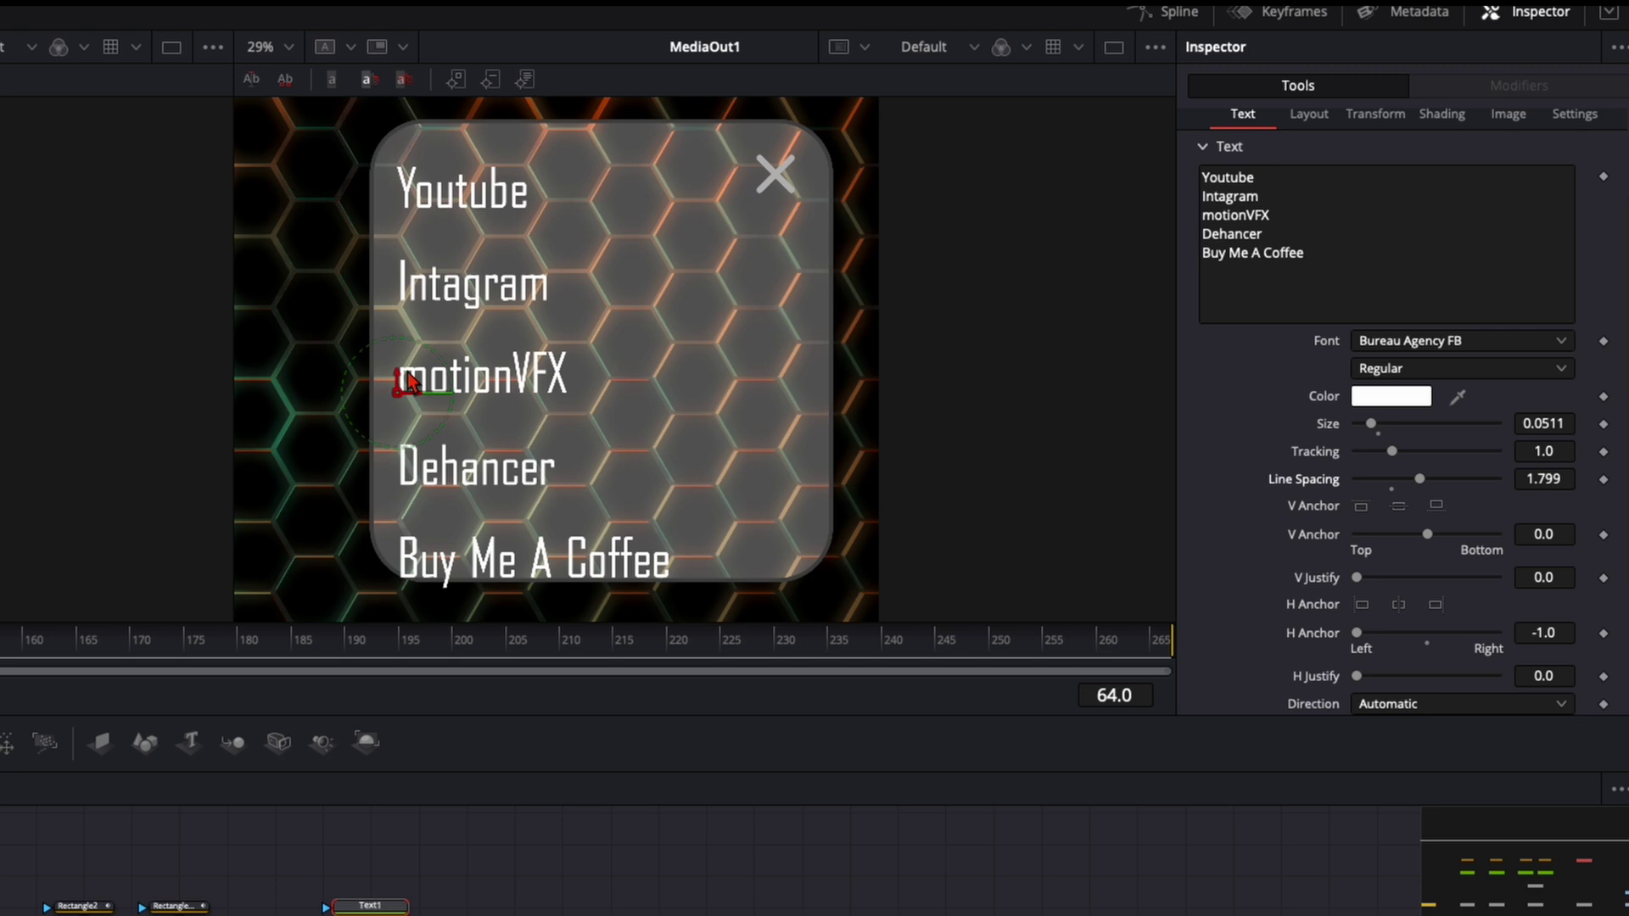
left_click_drag(400, 378, 402, 358)
left_click(1391, 397)
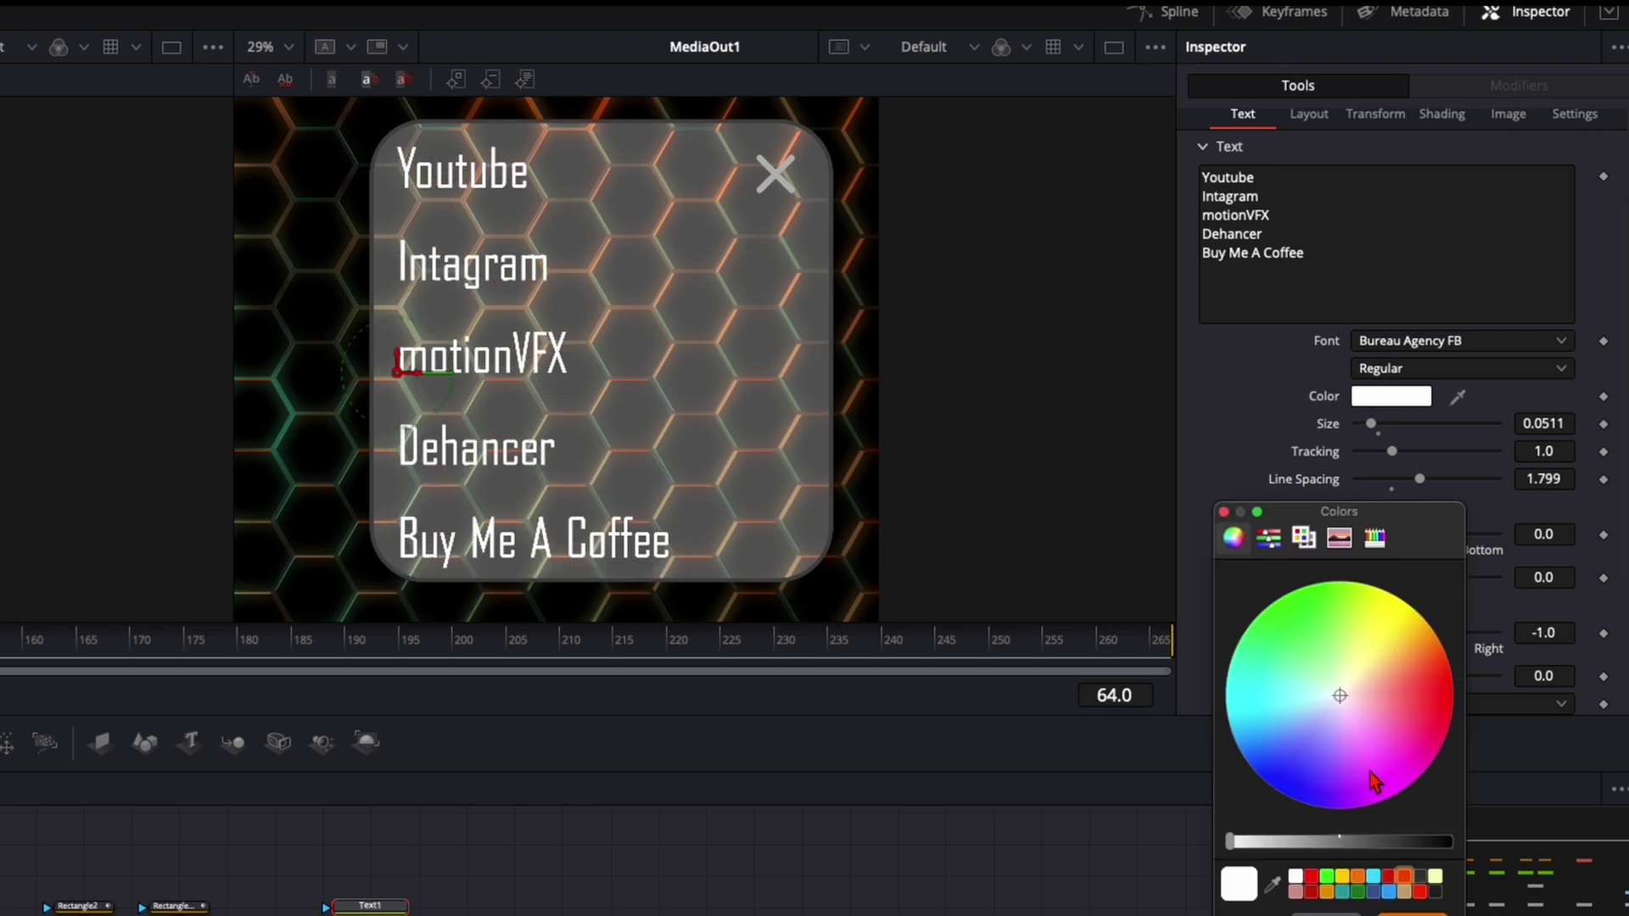
left_click_drag(1311, 858, 1306, 841)
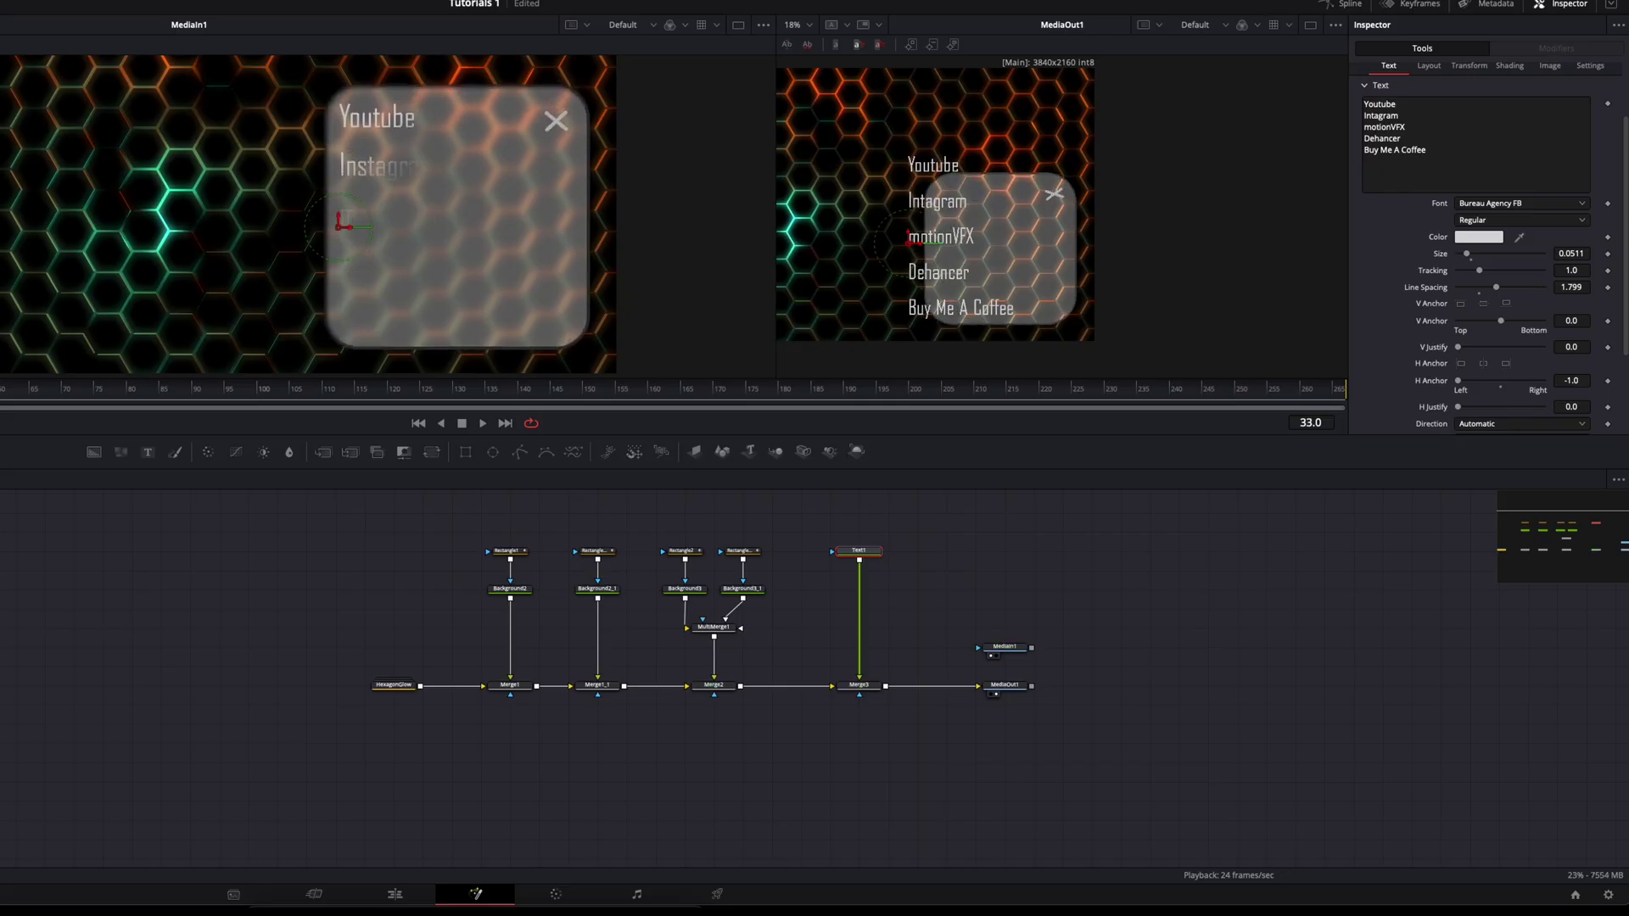
- Mask Merge3 with a rectangle about 1.30 wide and 1.11 high, rotated about 51.7 degrees, with its Center X at about 0.42
left_click_drag(467, 452, 862, 762)
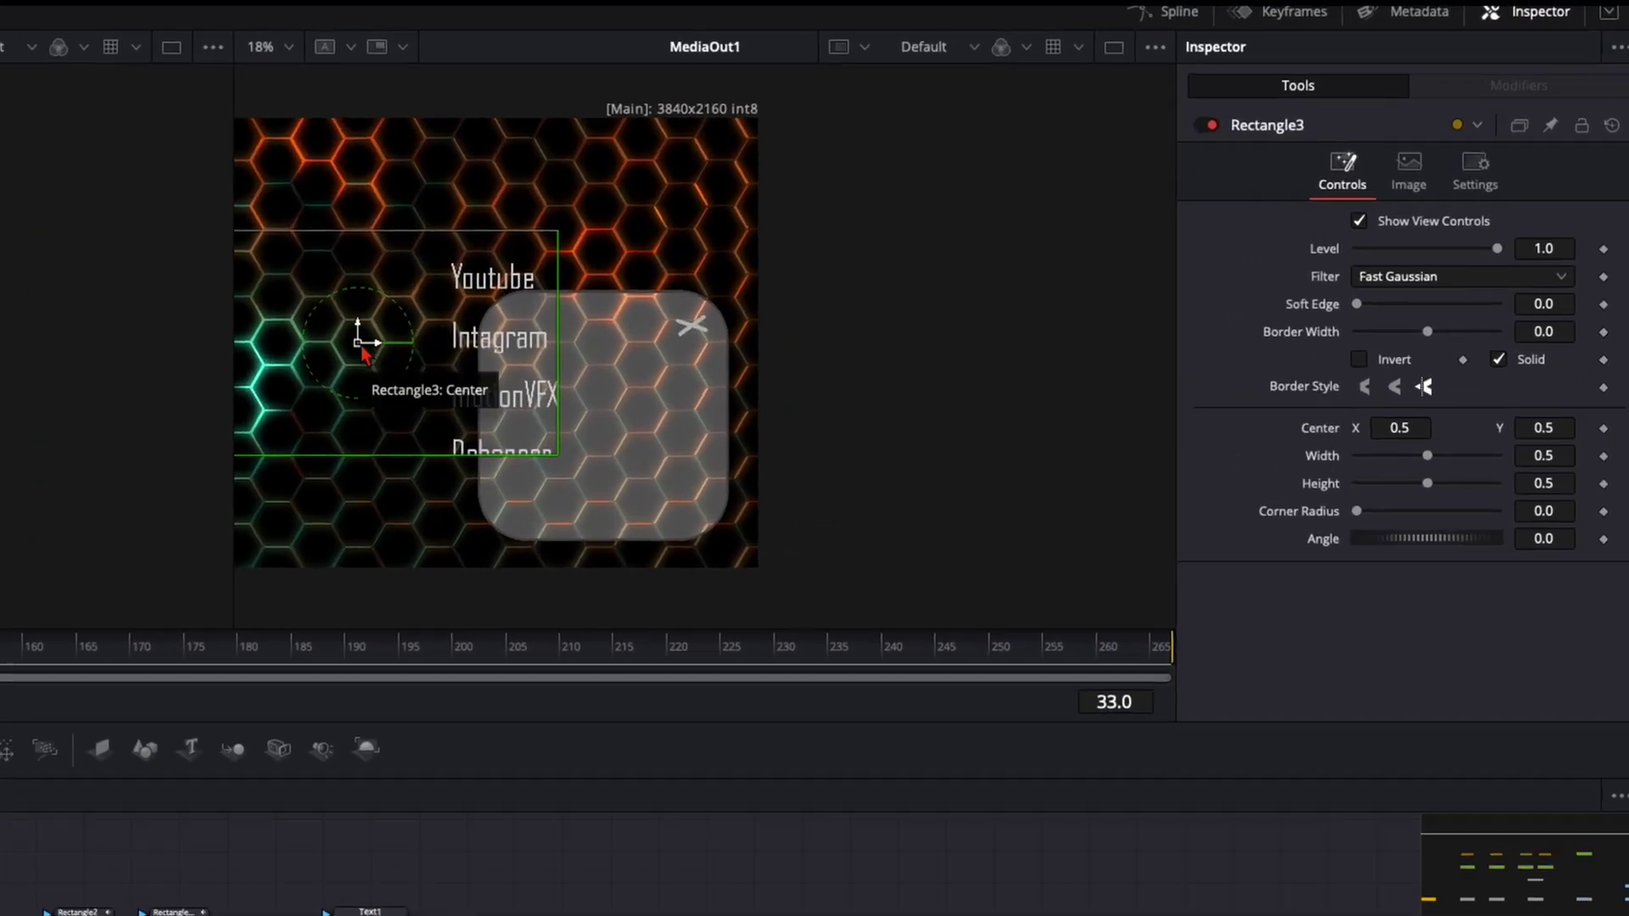
left_click_drag(828, 202, 808, 195)
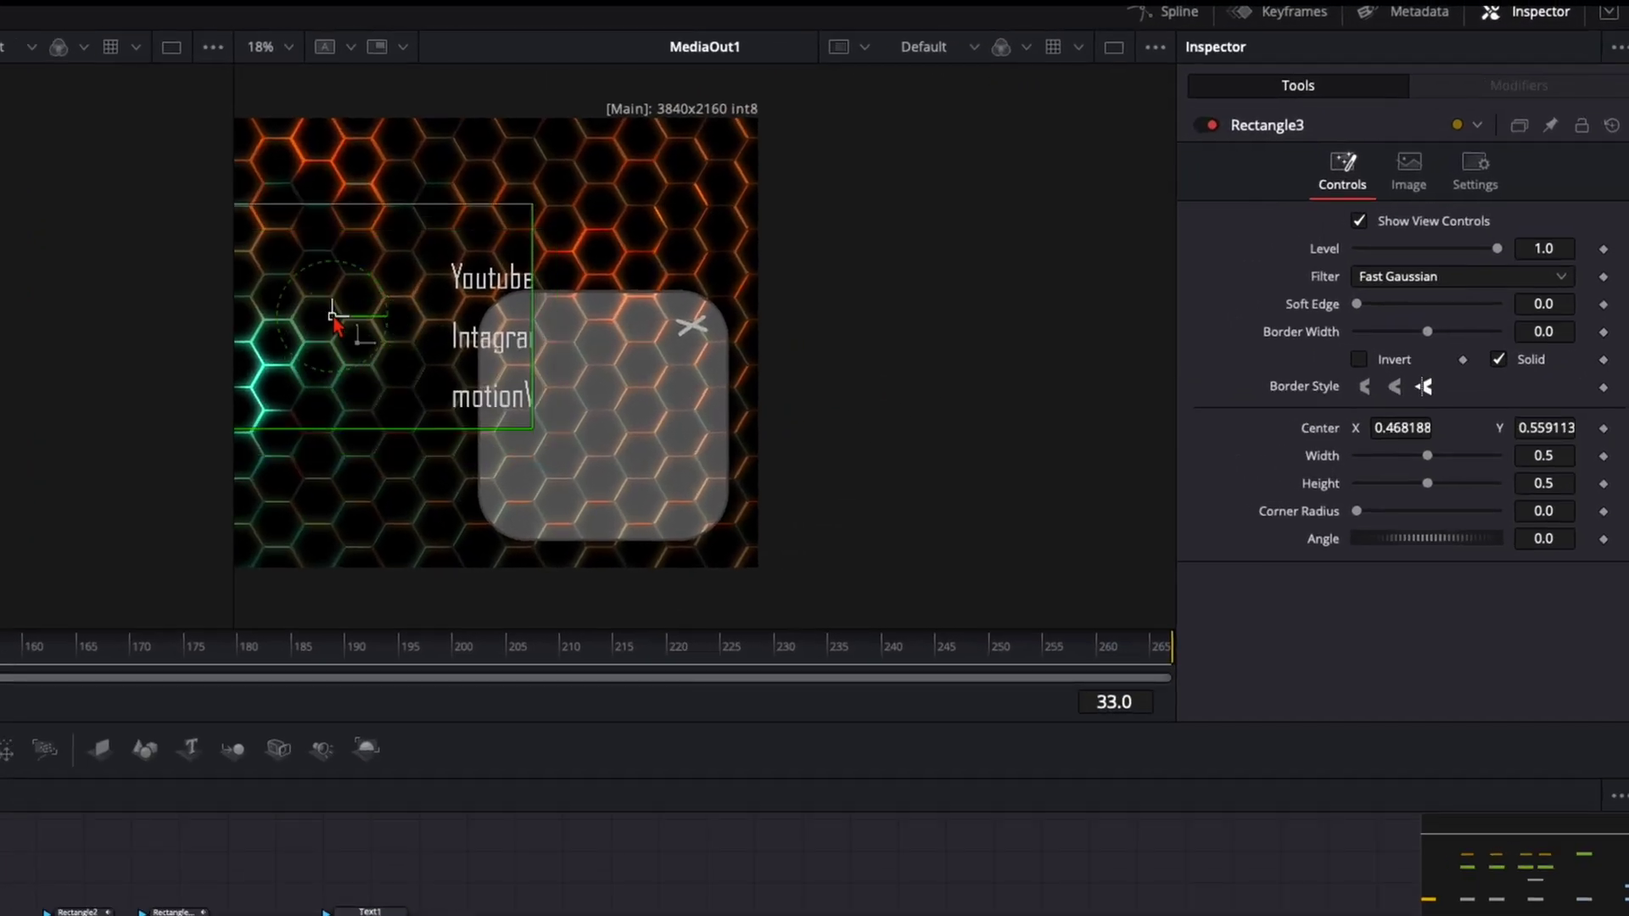
left_click_drag(334, 315, 491, 392)
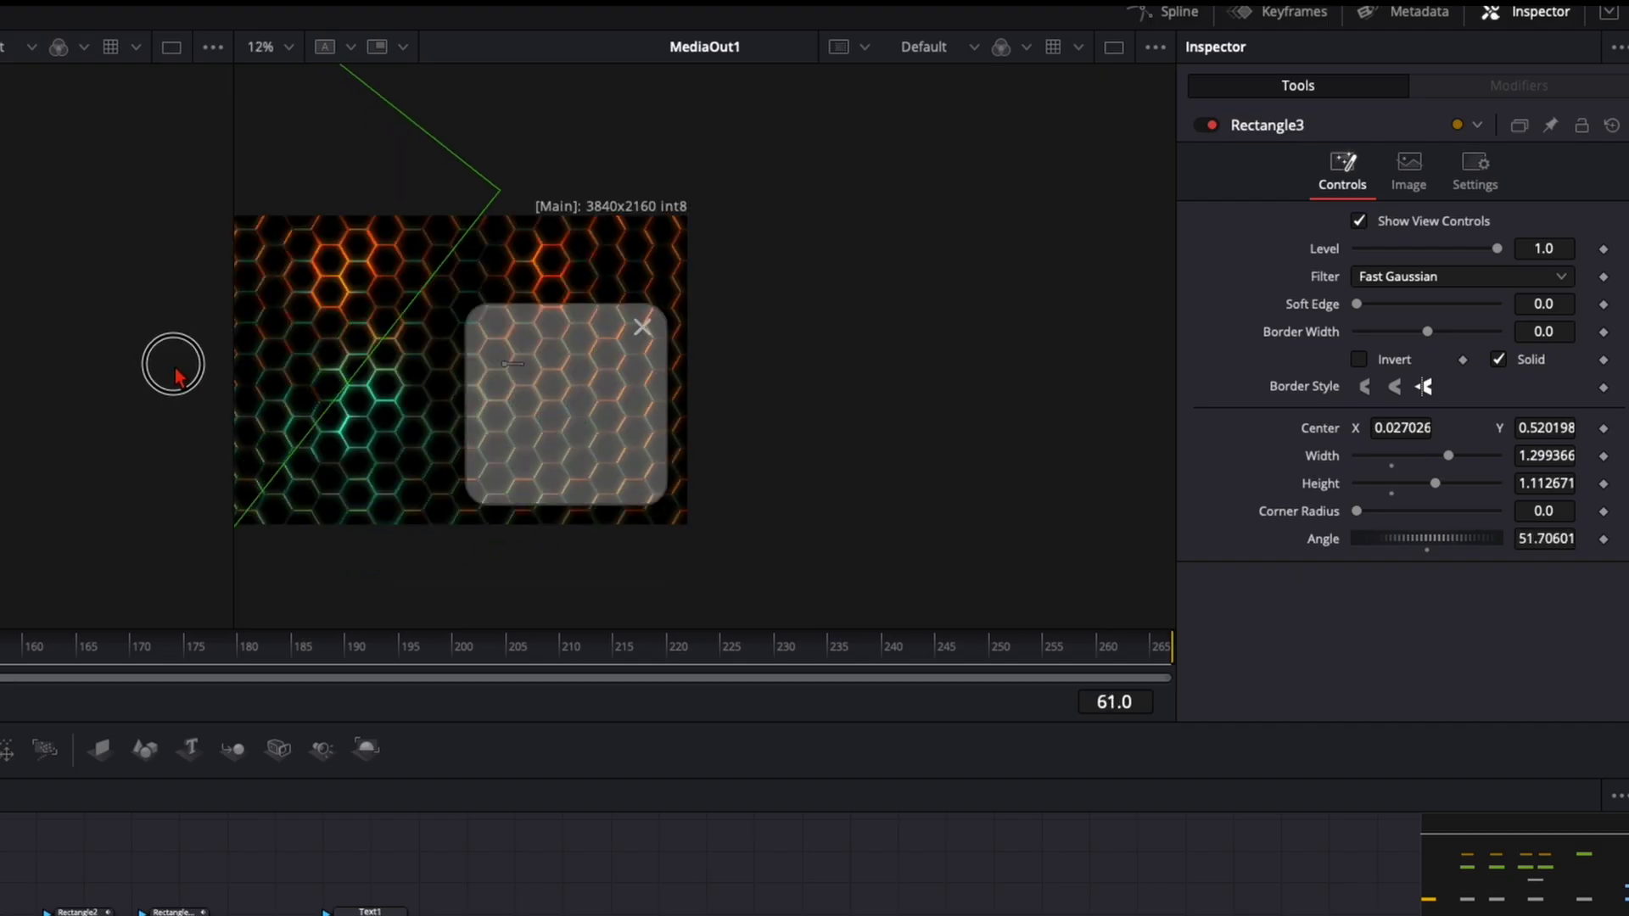
left_click_drag(170, 364, 401, 373)
scroll(582, 471, "up", 3)
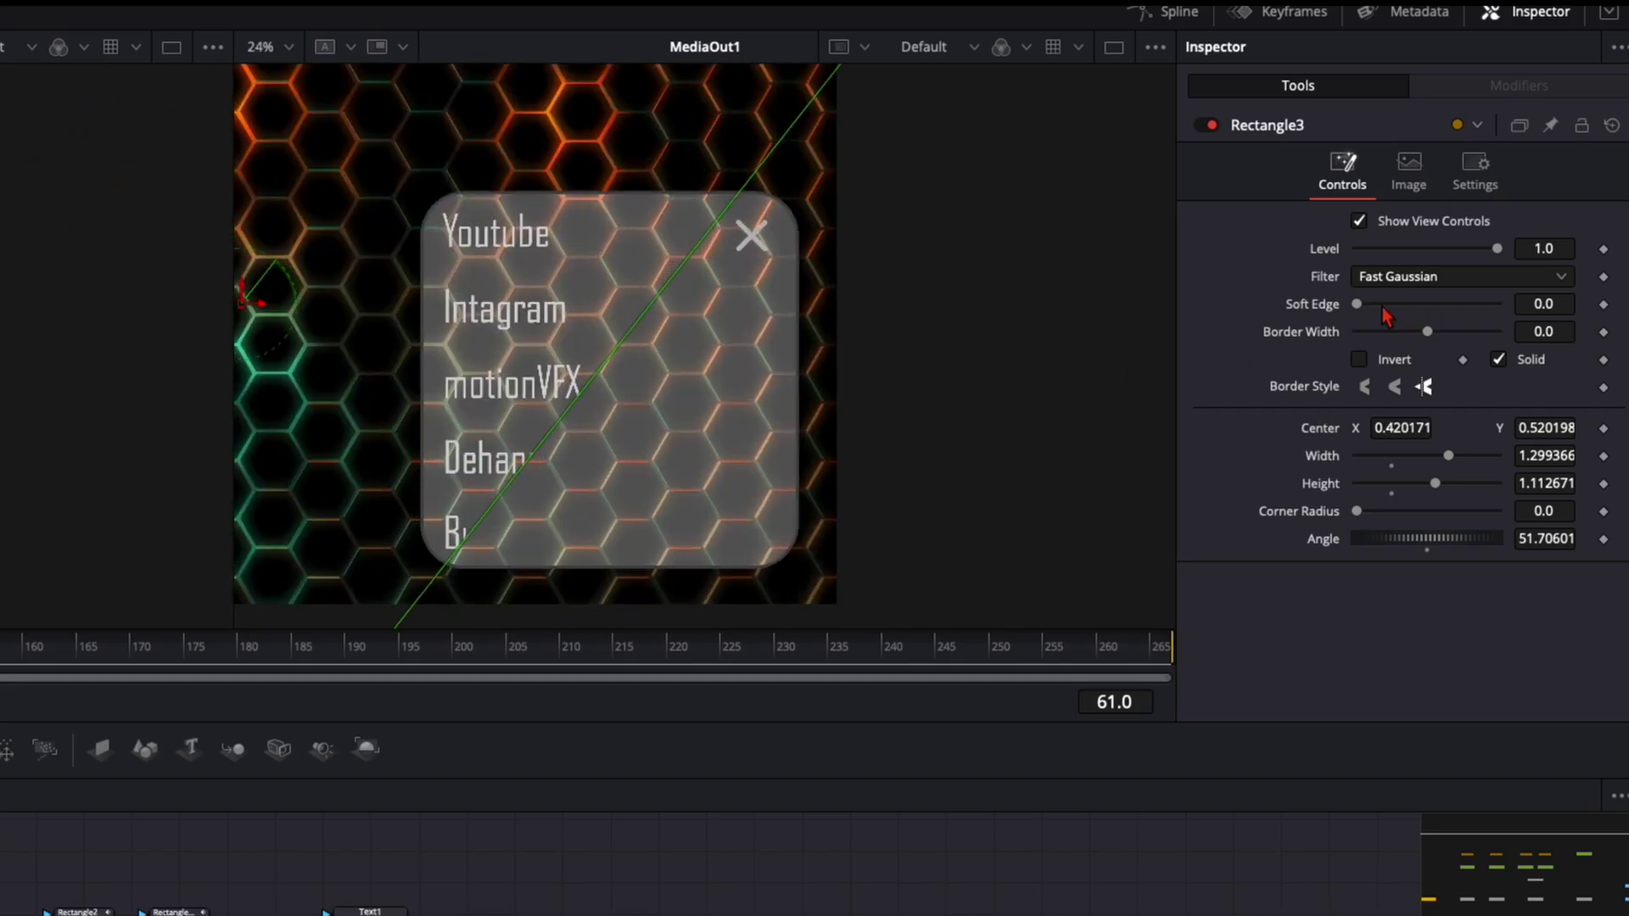
- Give the Rectangle3 mask a soft edge of 0.0394, rotate it to about 42.9 degrees and slide it across the menu text
left_click_drag(1357, 304, 1392, 313)
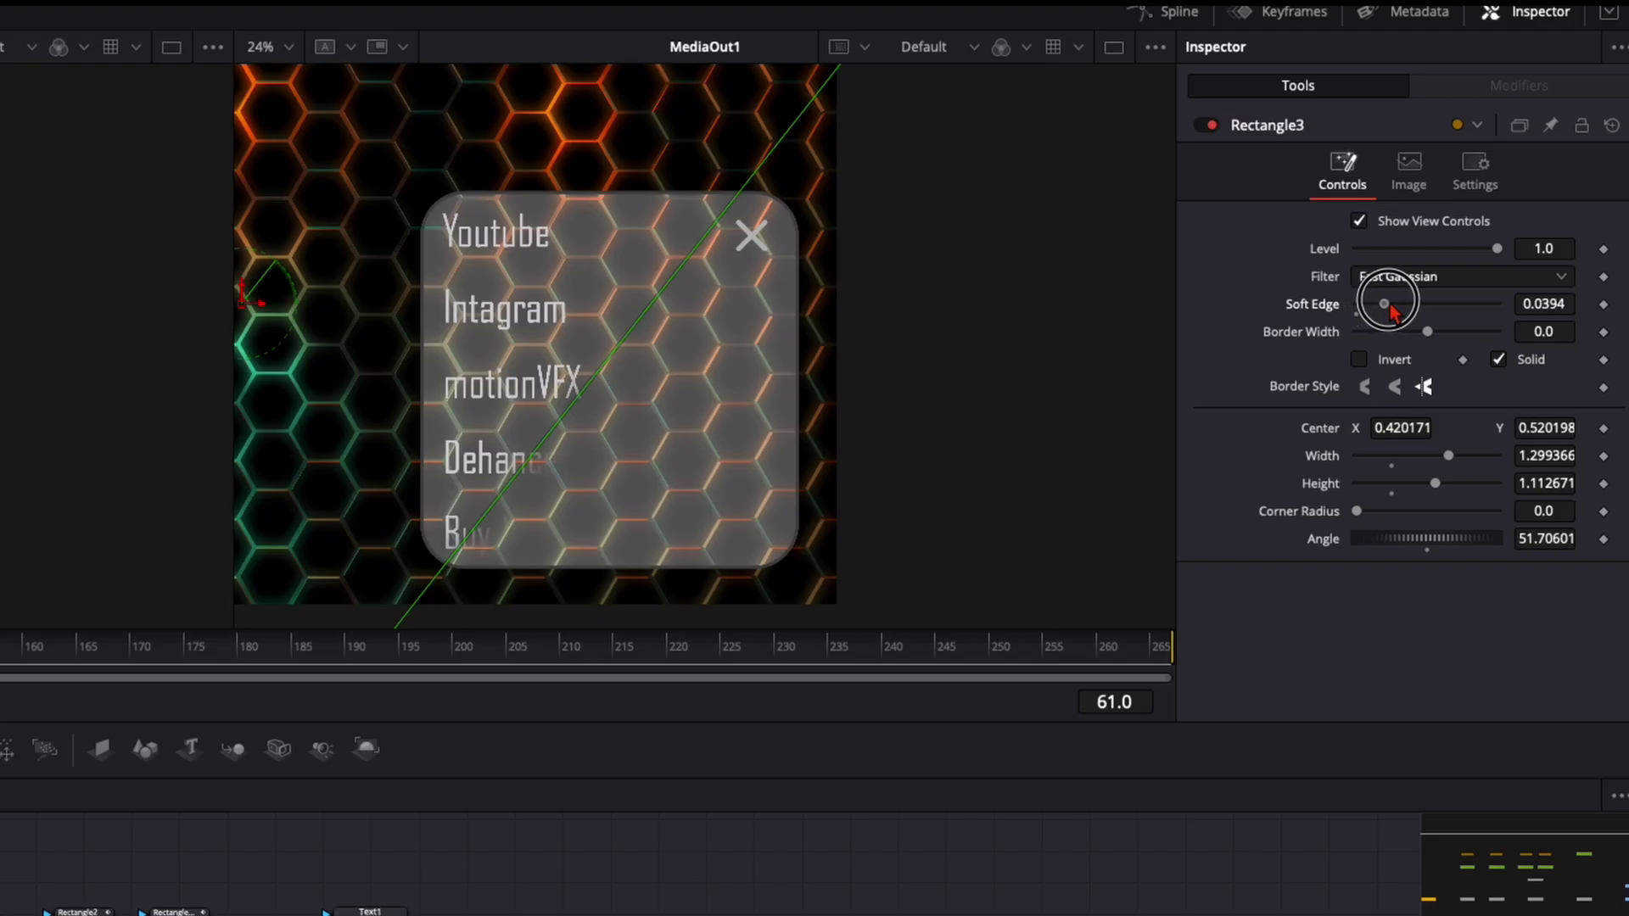
scroll(386, 357, "down", 2)
left_click_drag(306, 341, 359, 379)
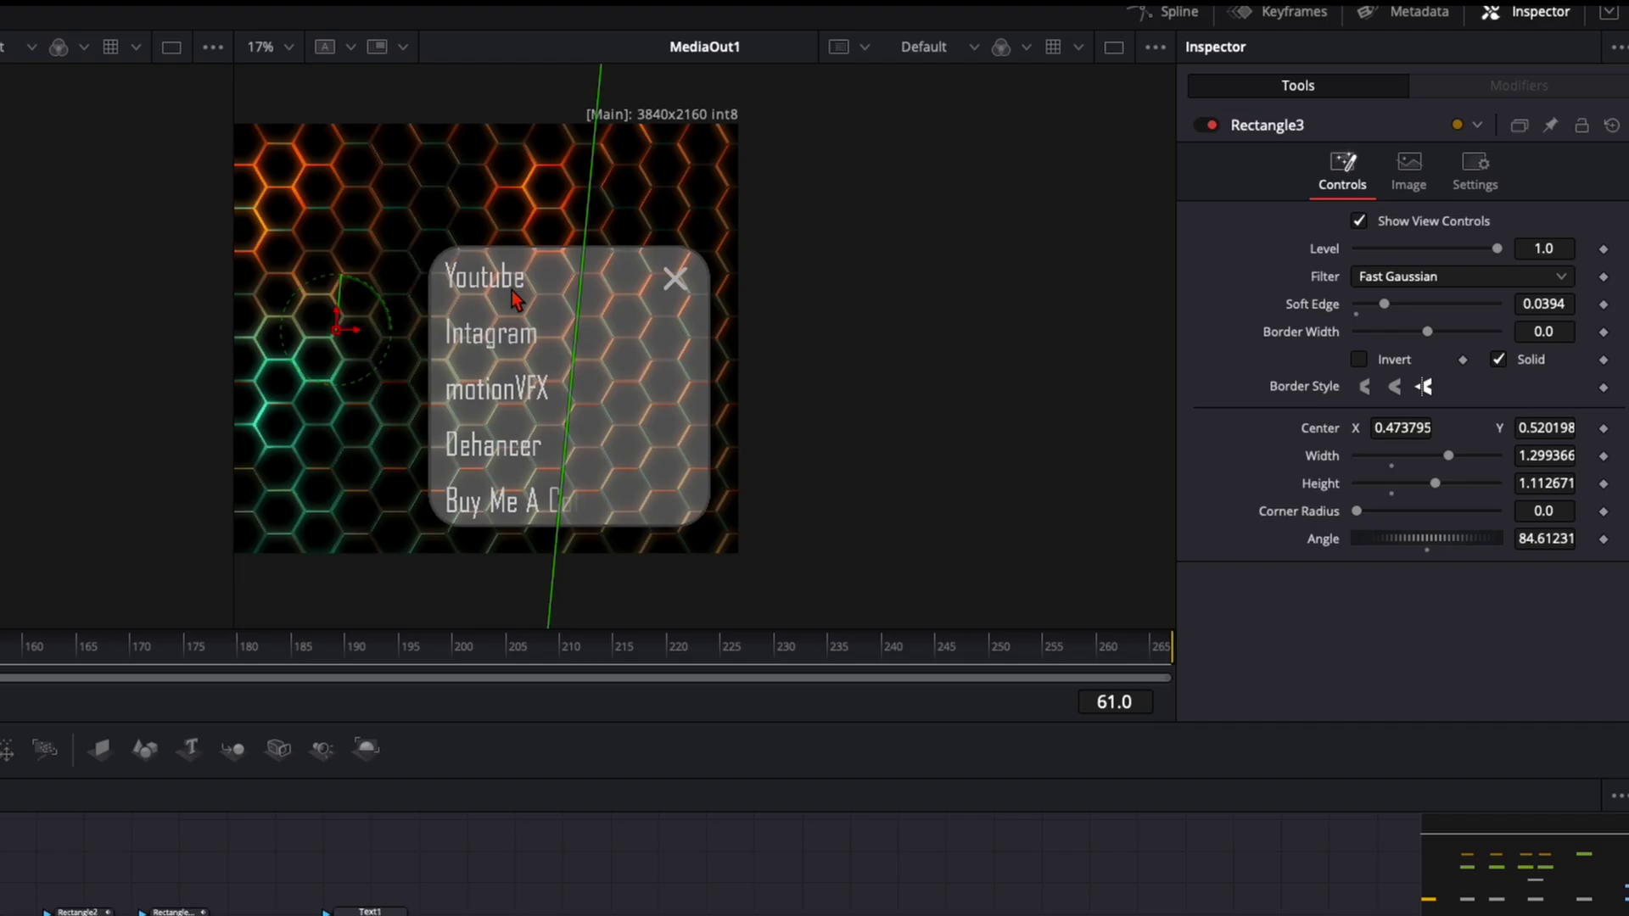
left_click_drag(395, 343, 382, 380)
left_click_drag(340, 327, 107, 337)
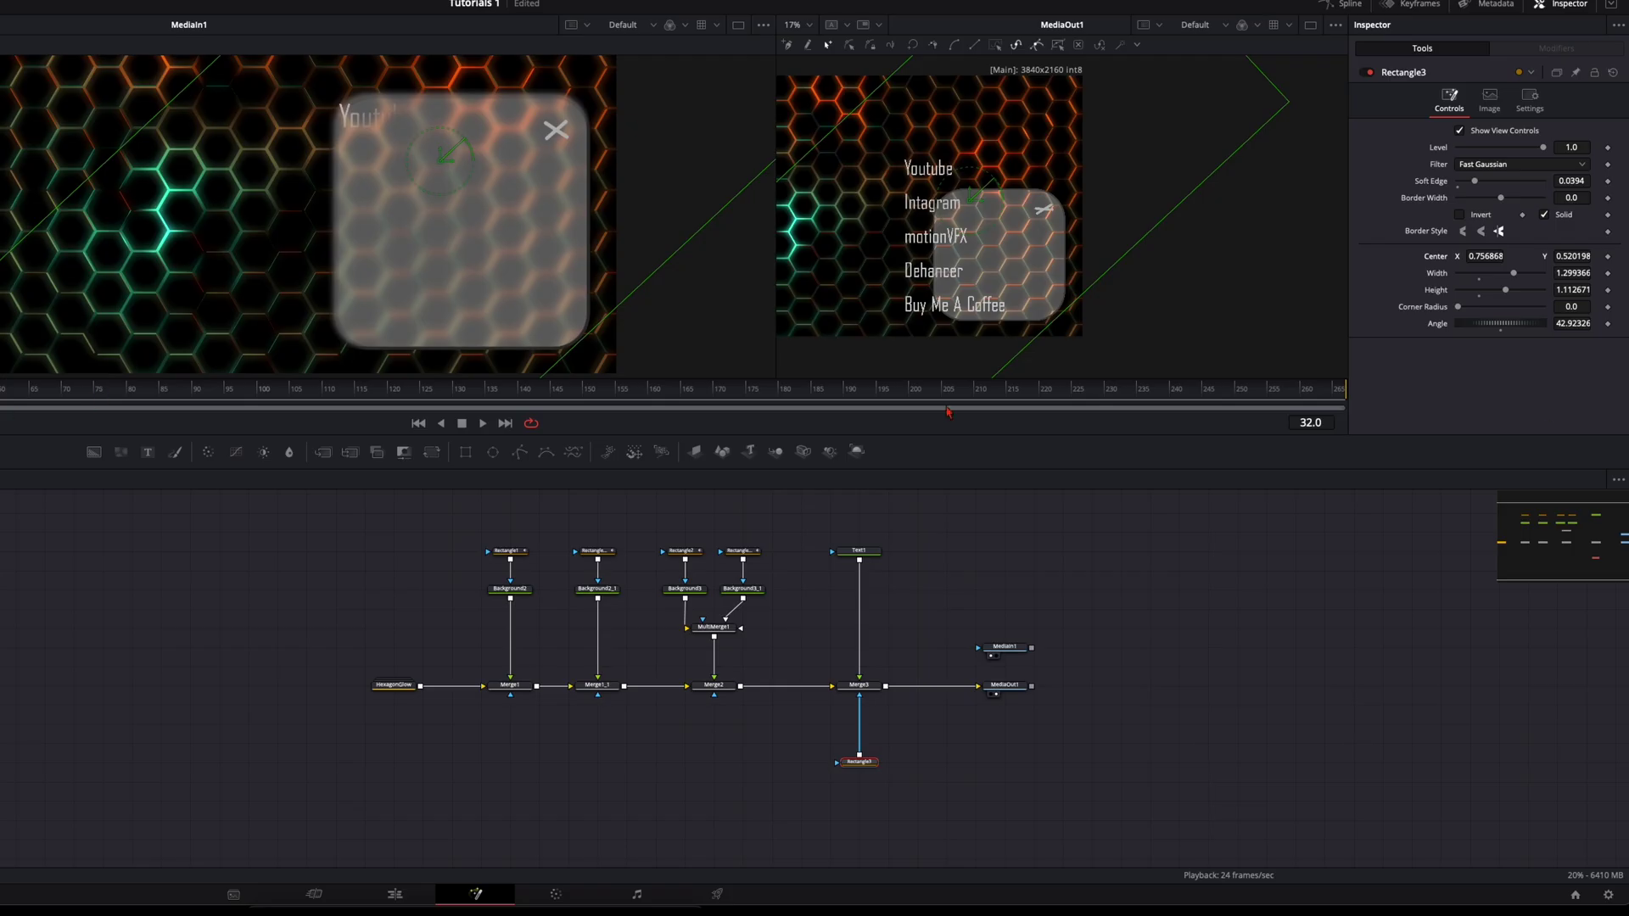
- Keyframe Rectangle3's Center to reveal the text, with X at 0.009868 on frame 32 and 0.732868 on frame 39
left_click_drag(1489, 257, 985, 256)
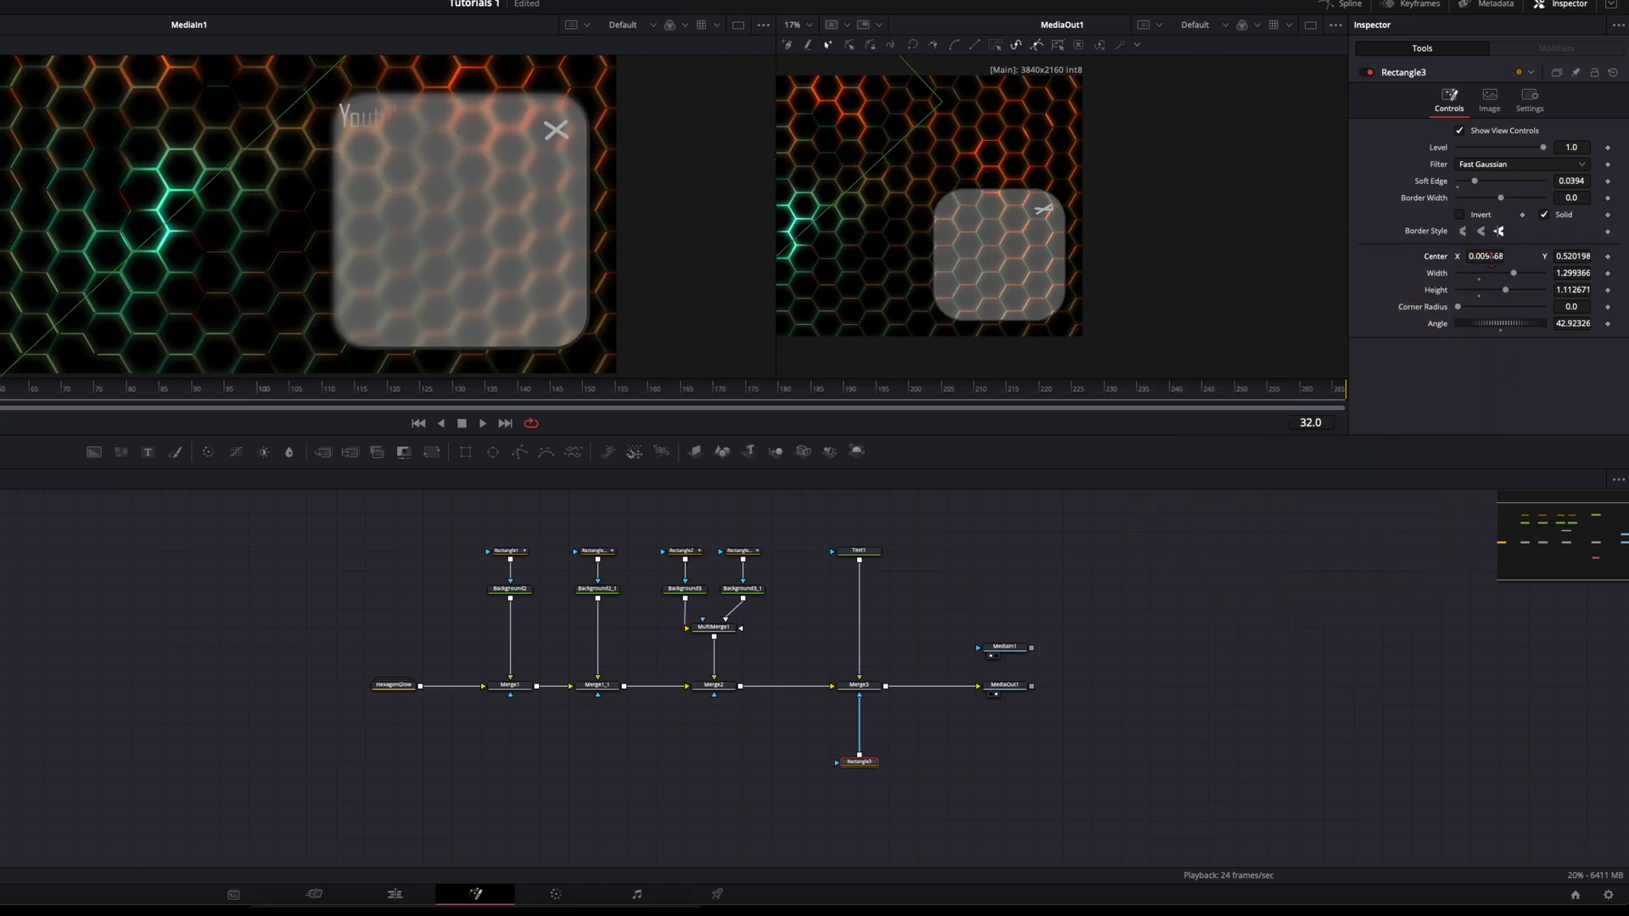
left_click(1606, 257)
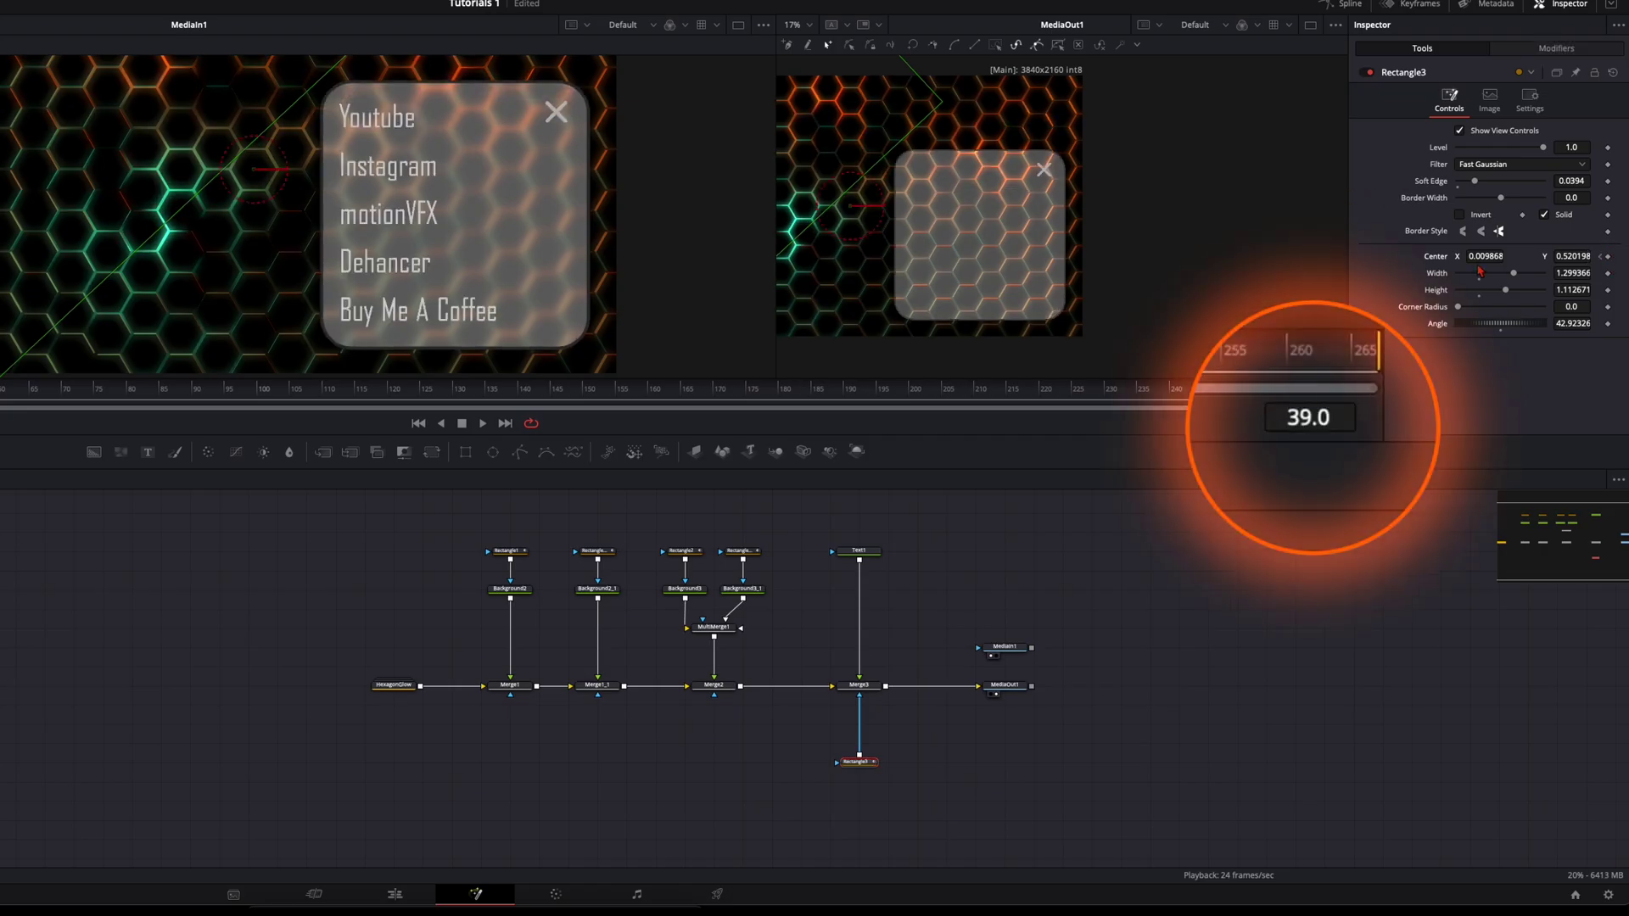
left_click_drag(1490, 256, 823, 250)
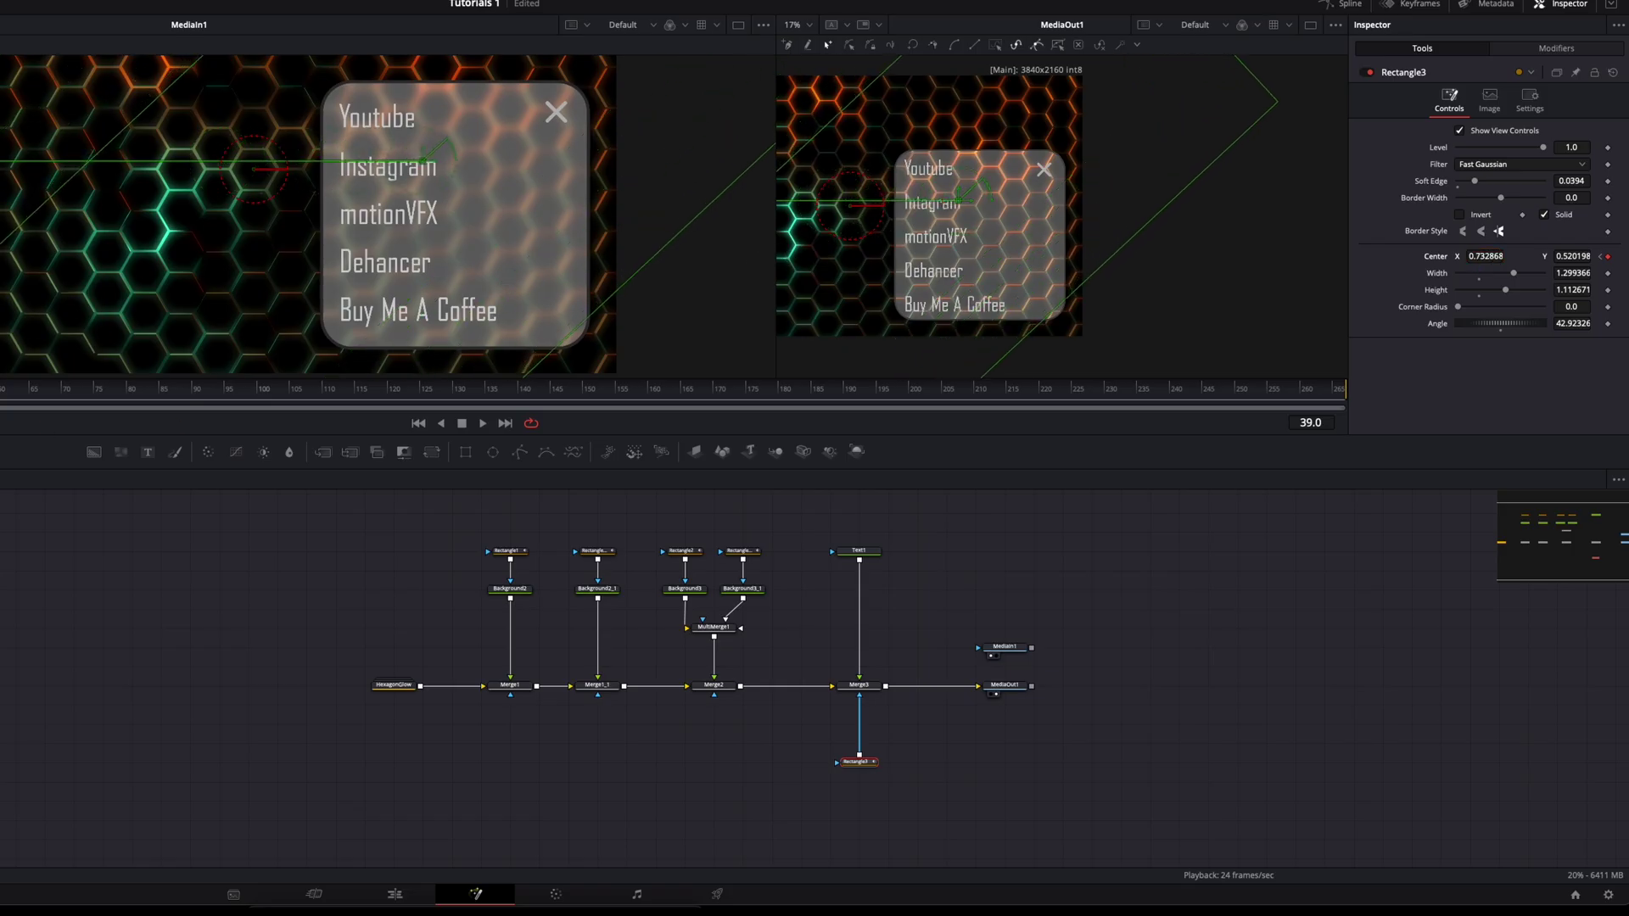
- Keyframe Rectangle3's Center to hold at frame 130 and move it off the text to X 1.582143 at frame 138
left_click_drag(237, 386, 465, 388)
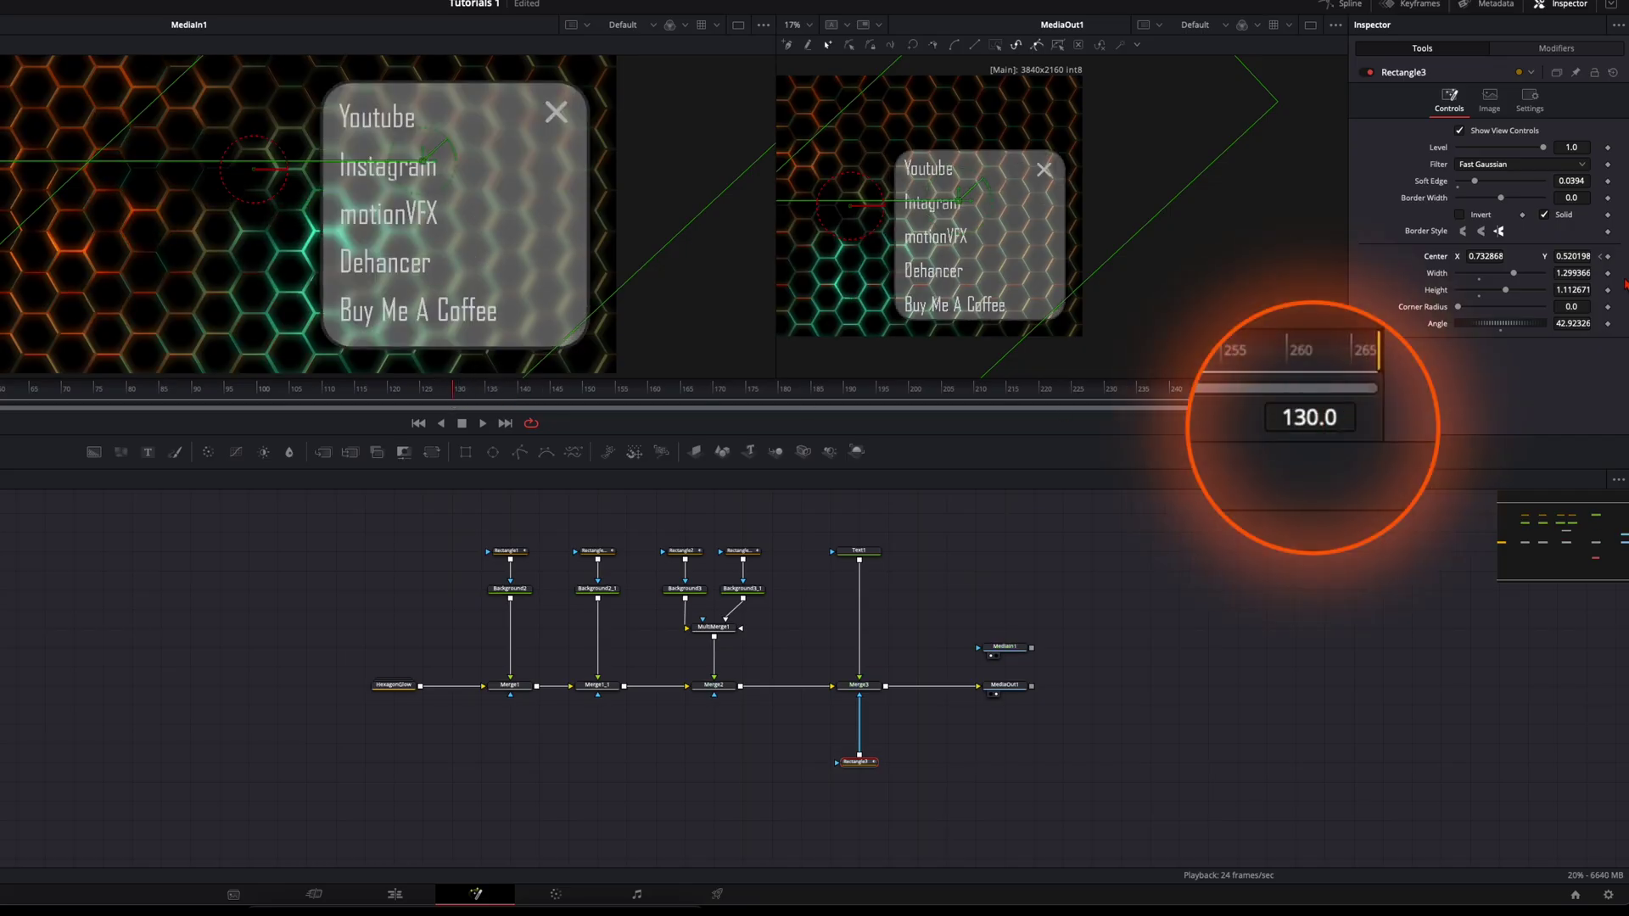
left_click_drag(487, 387, 507, 396)
left_click(506, 396)
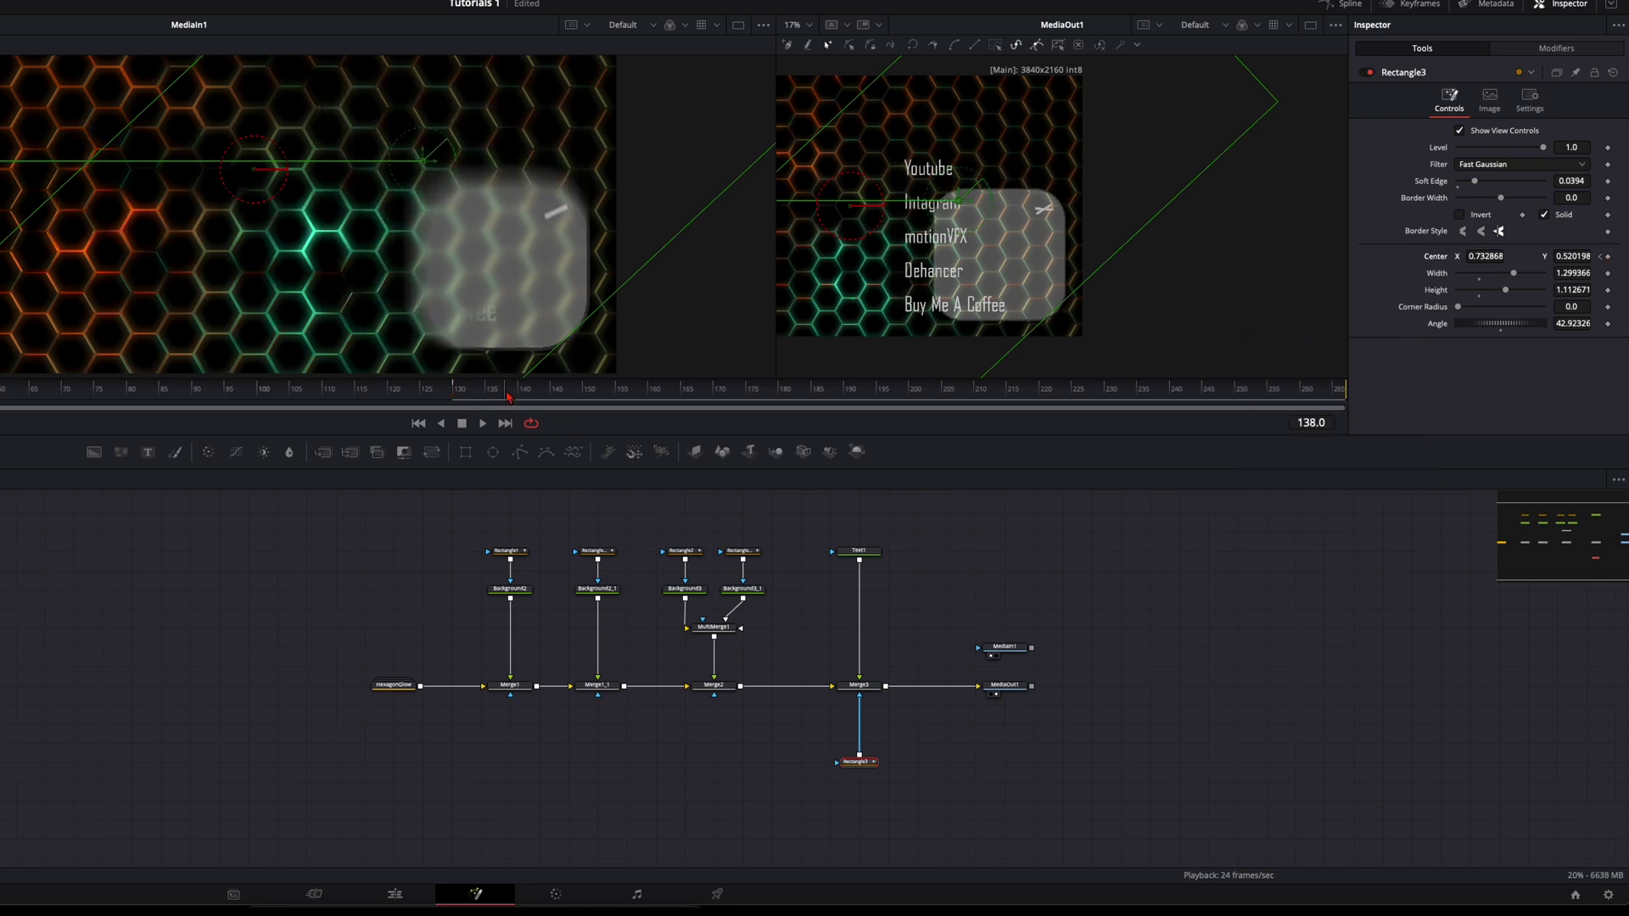
left_click_drag(963, 201, 1370, 196)
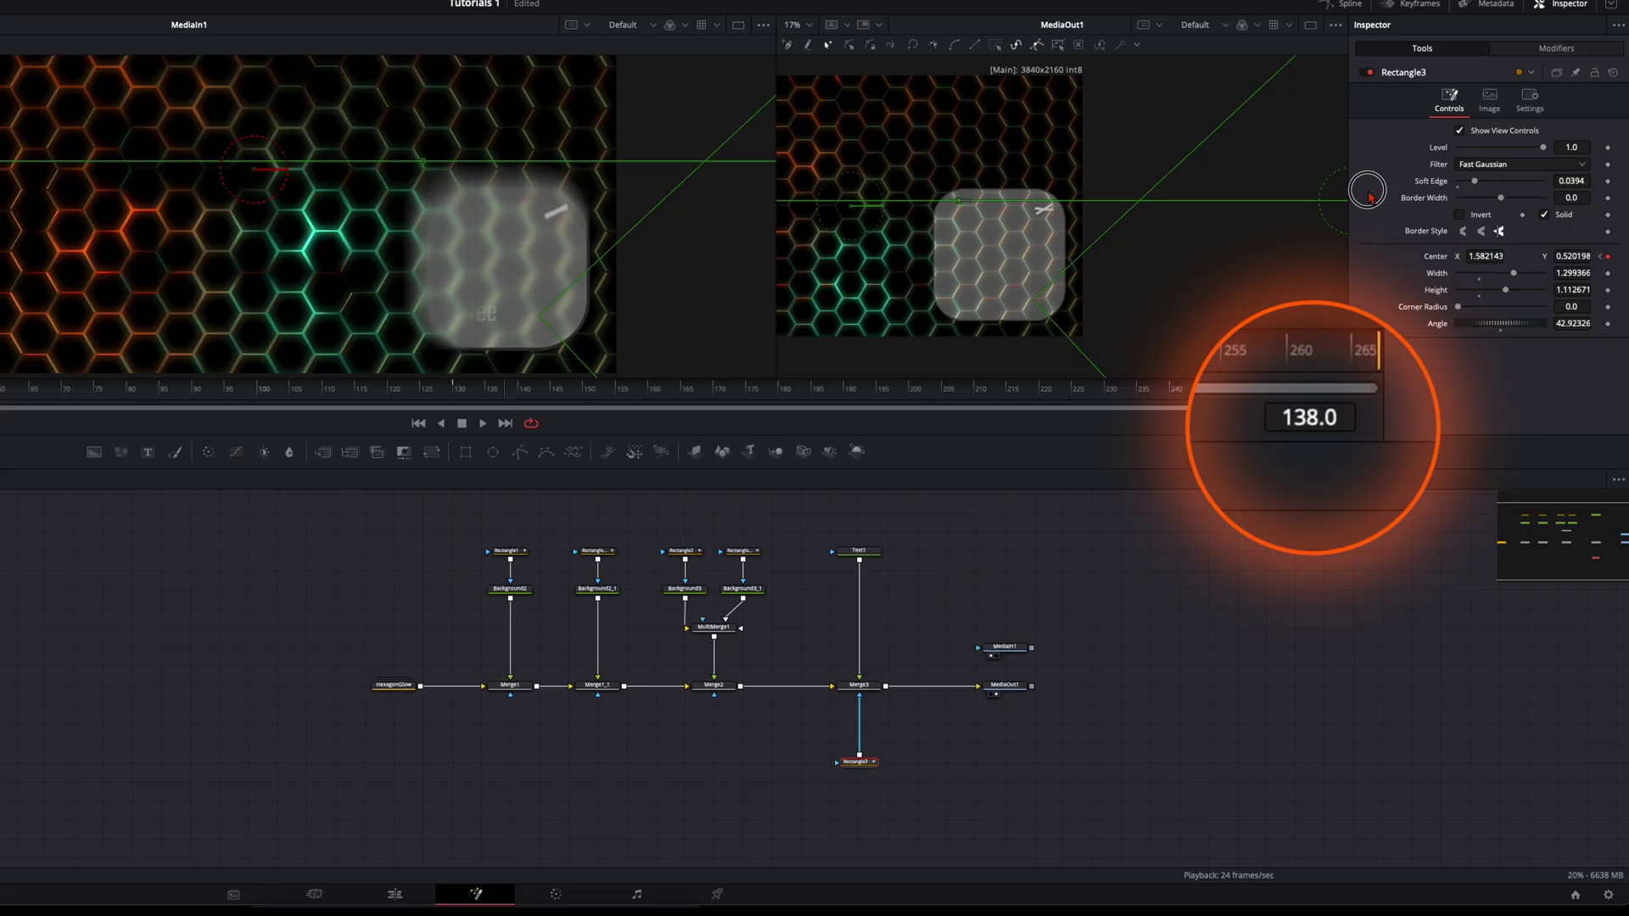
- Review the text mask back to frame 98, and play the whole animation from the start on the Edit page
left_click(377, 399)
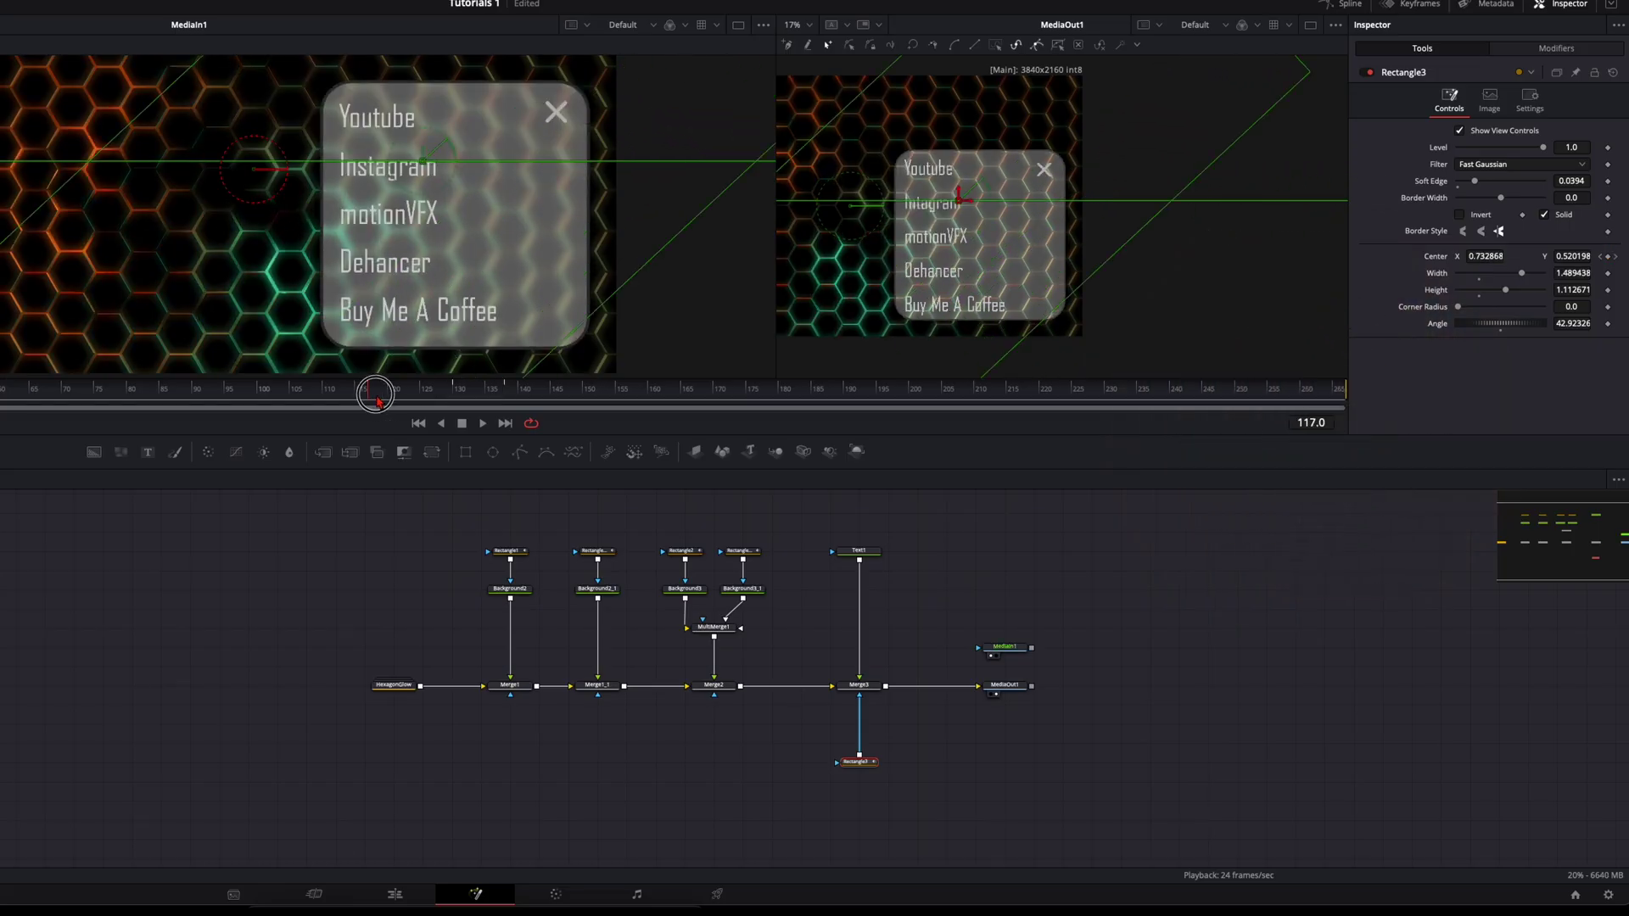
left_click_drag(378, 398, 238, 410)
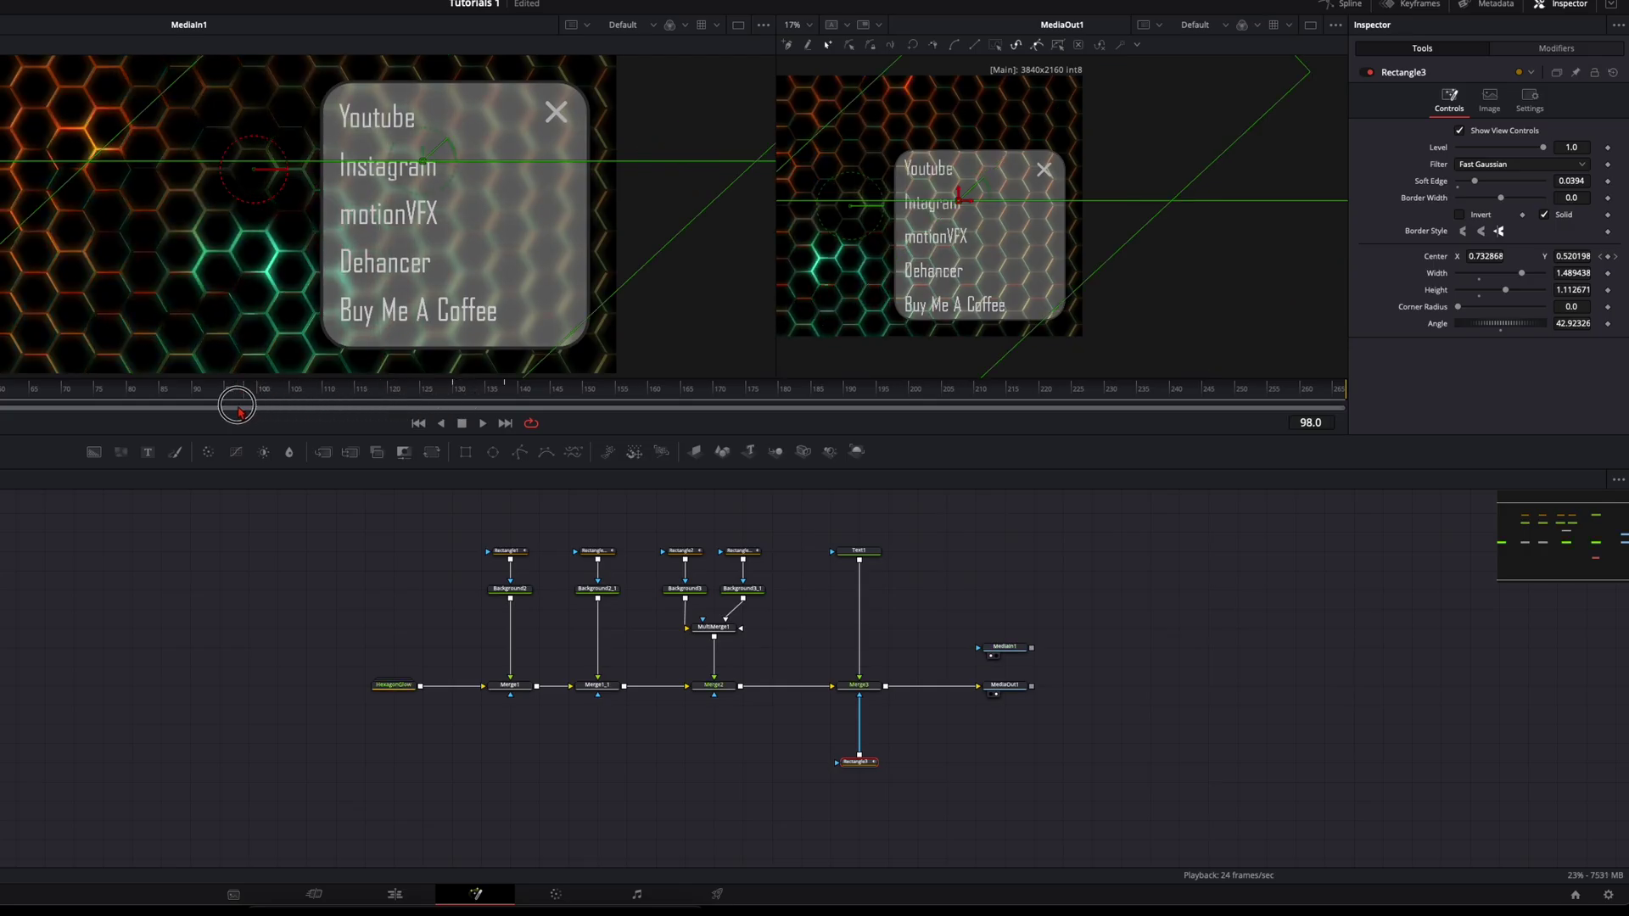
left_click(367, 893)
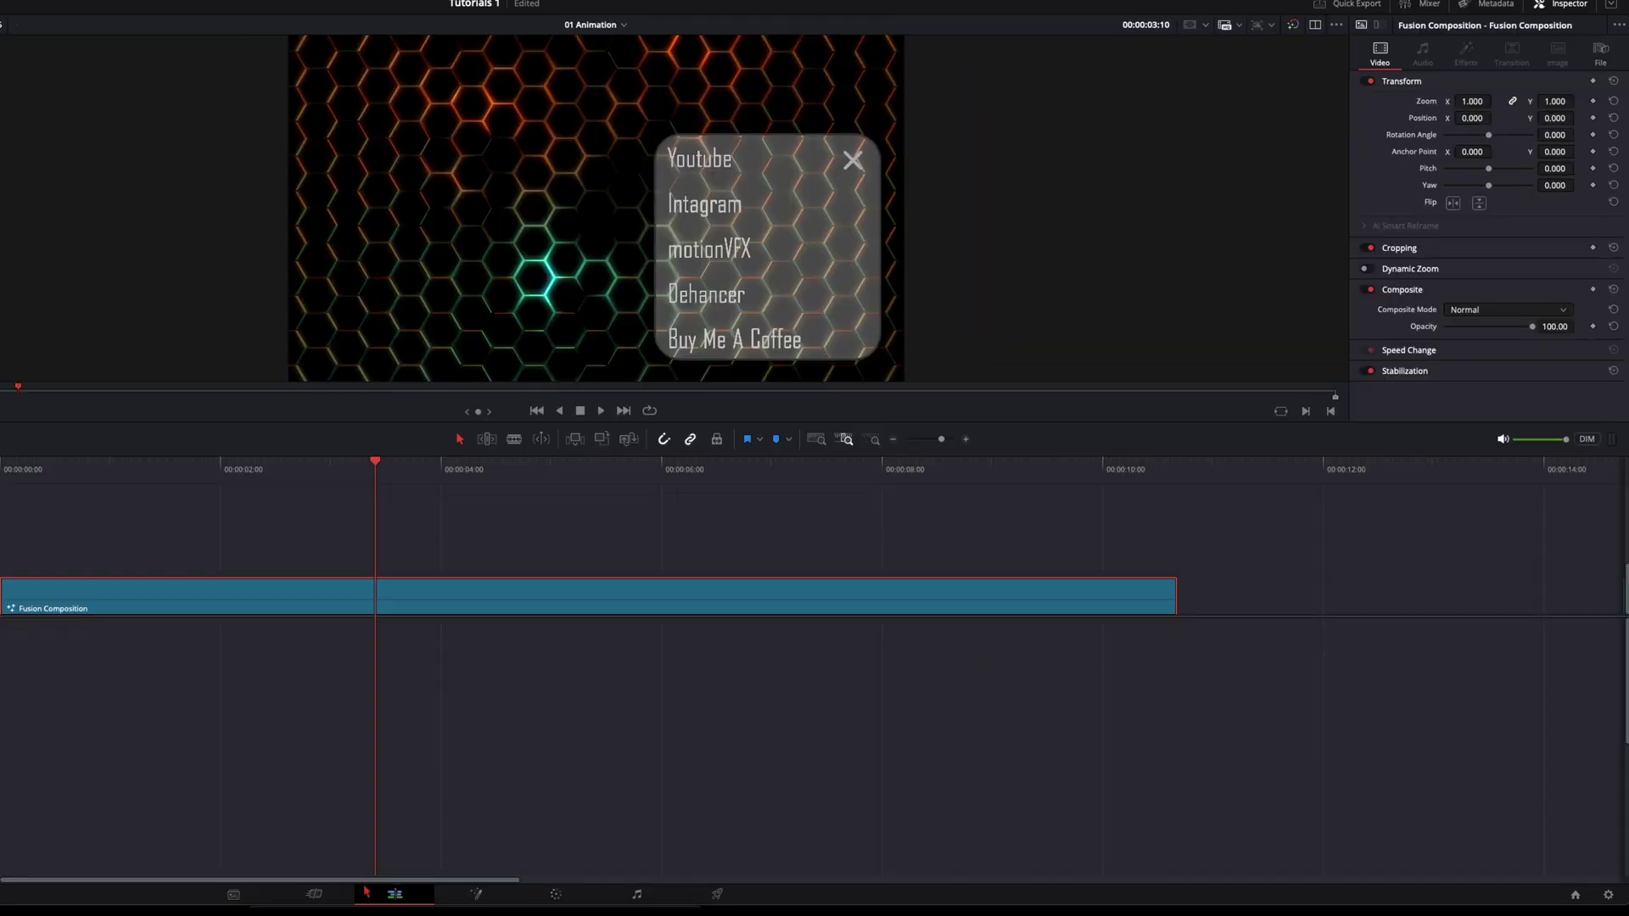
left_click_drag(43, 469, 1, 469)
key("space")
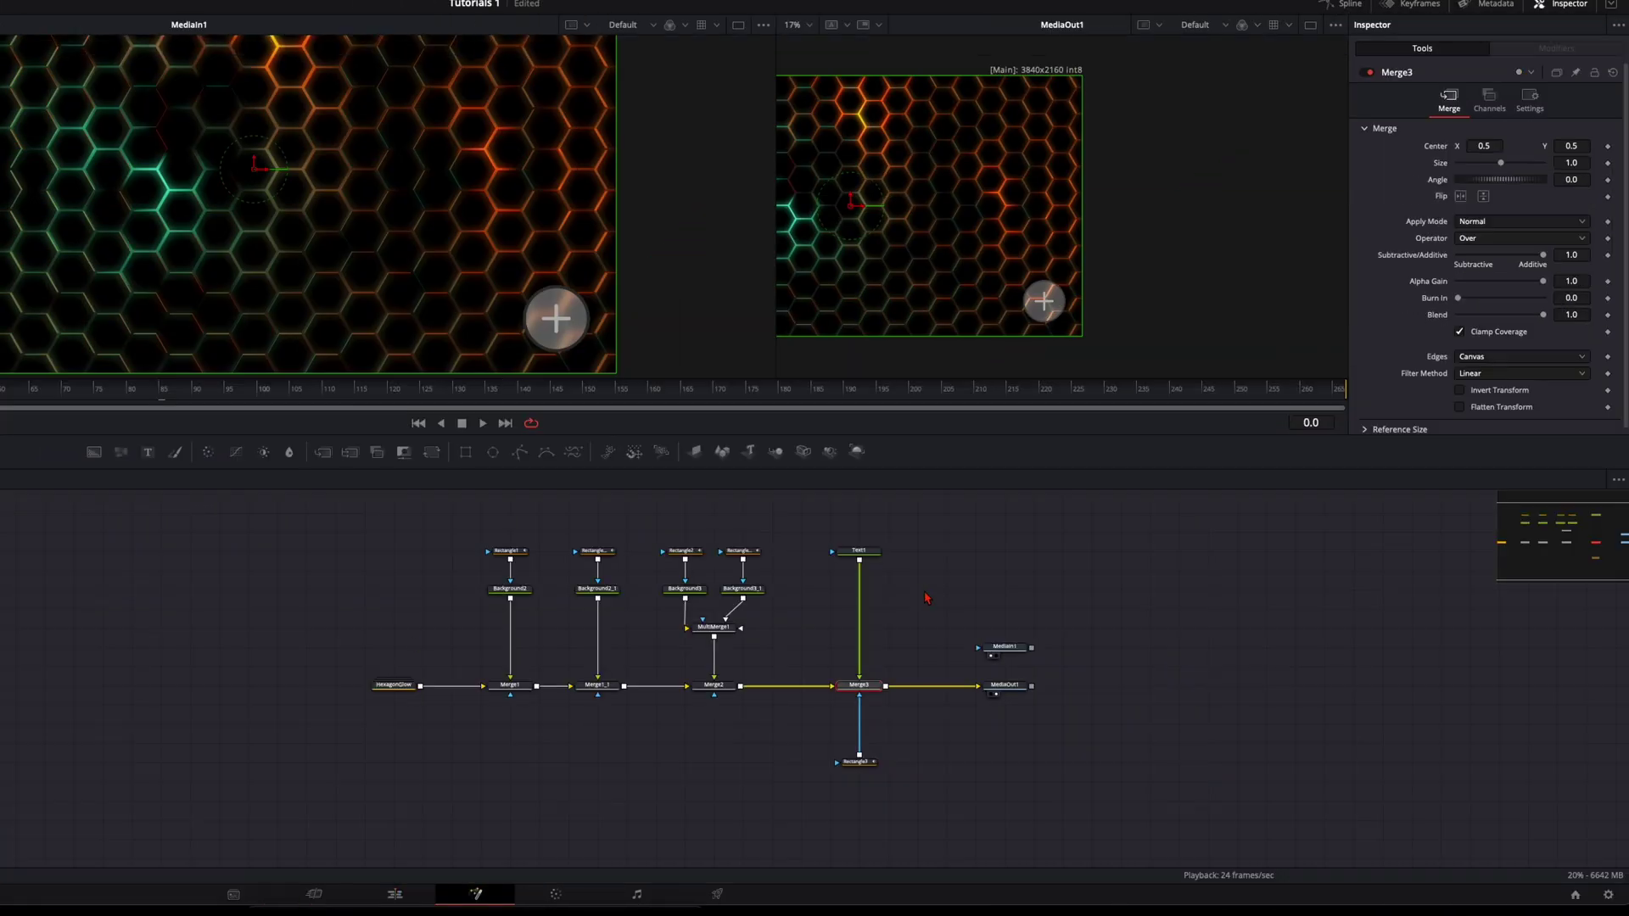
- Open the Spline editor, display the animation curves of all the rectangle nodes and fit them in the graph
left_click(1349, 28)
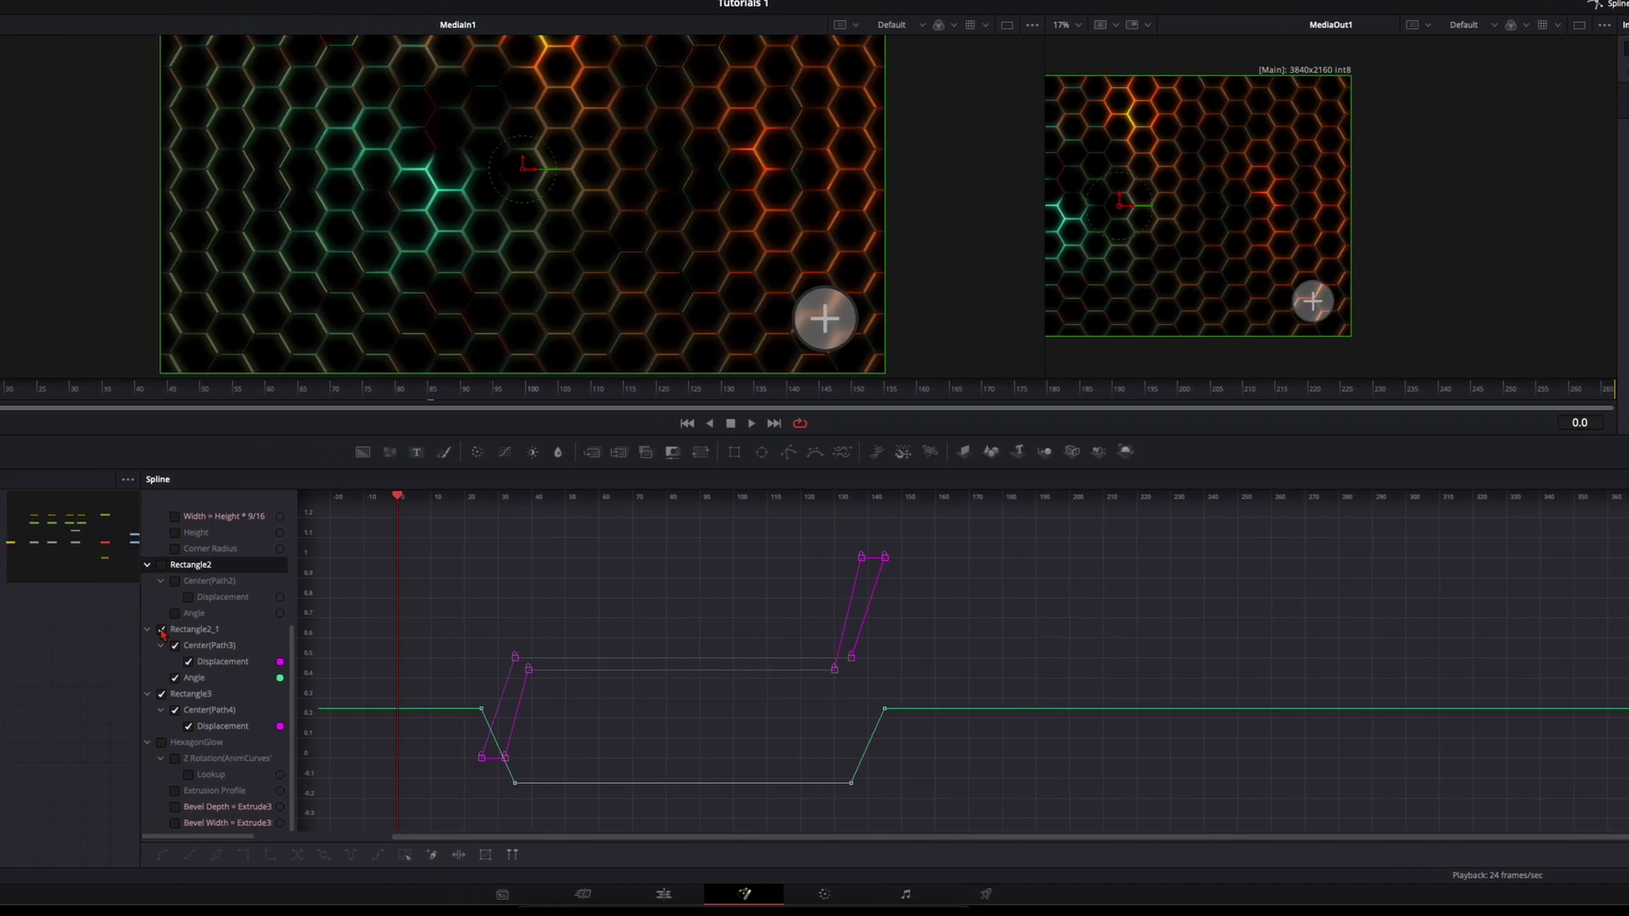
left_click(182, 565)
scroll(199, 630, "up", 3)
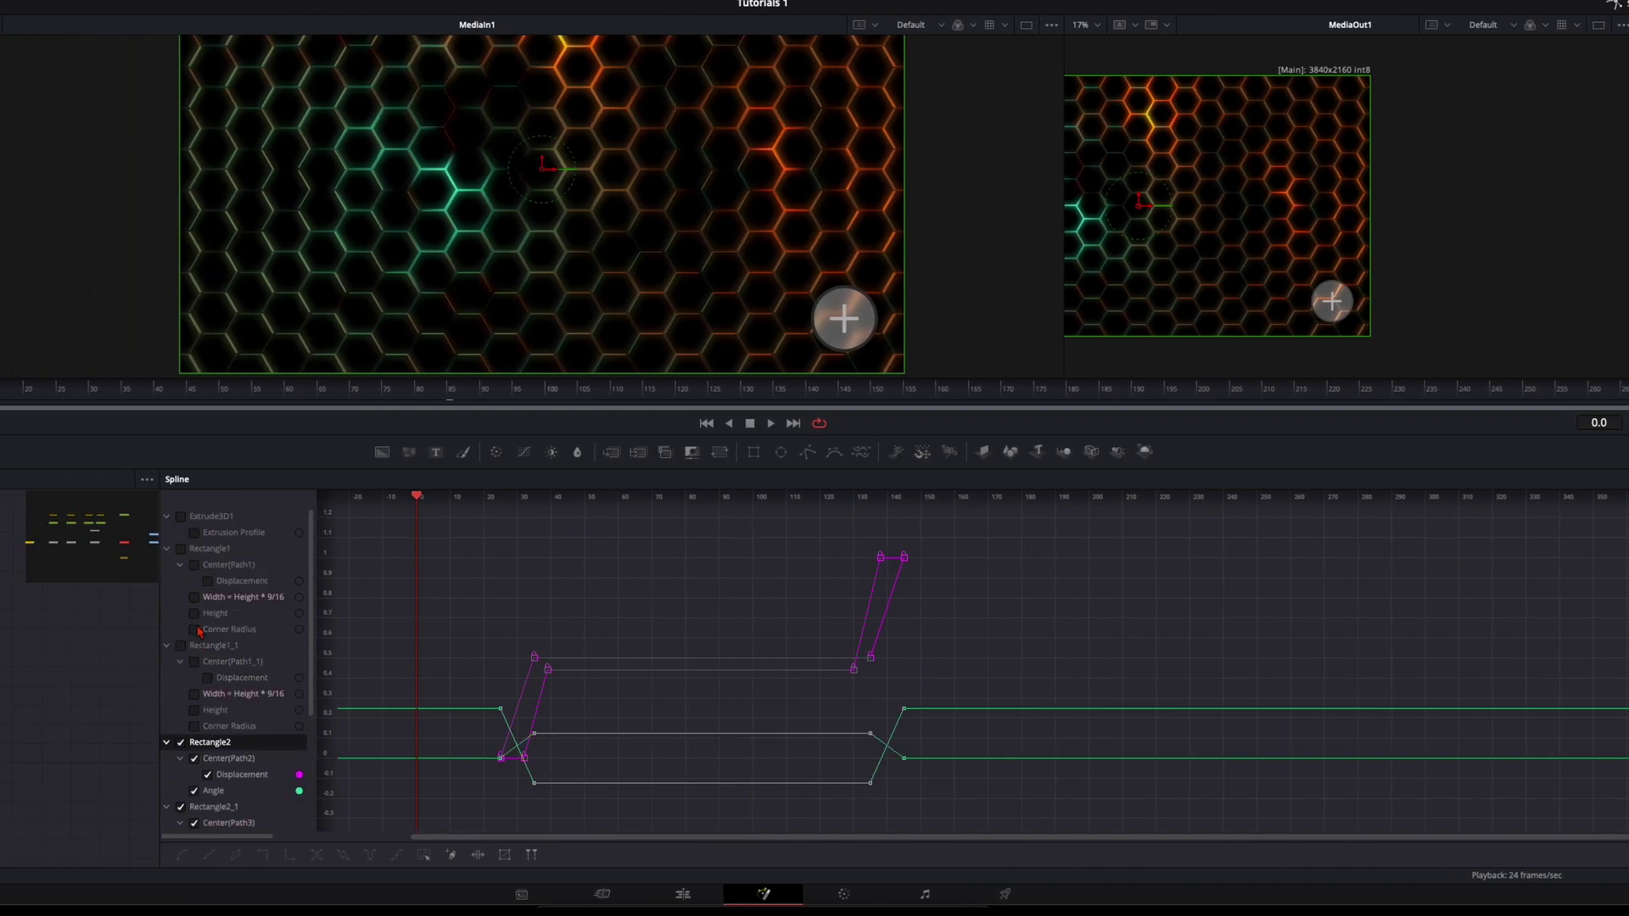
left_click(182, 552)
left_click(1575, 479)
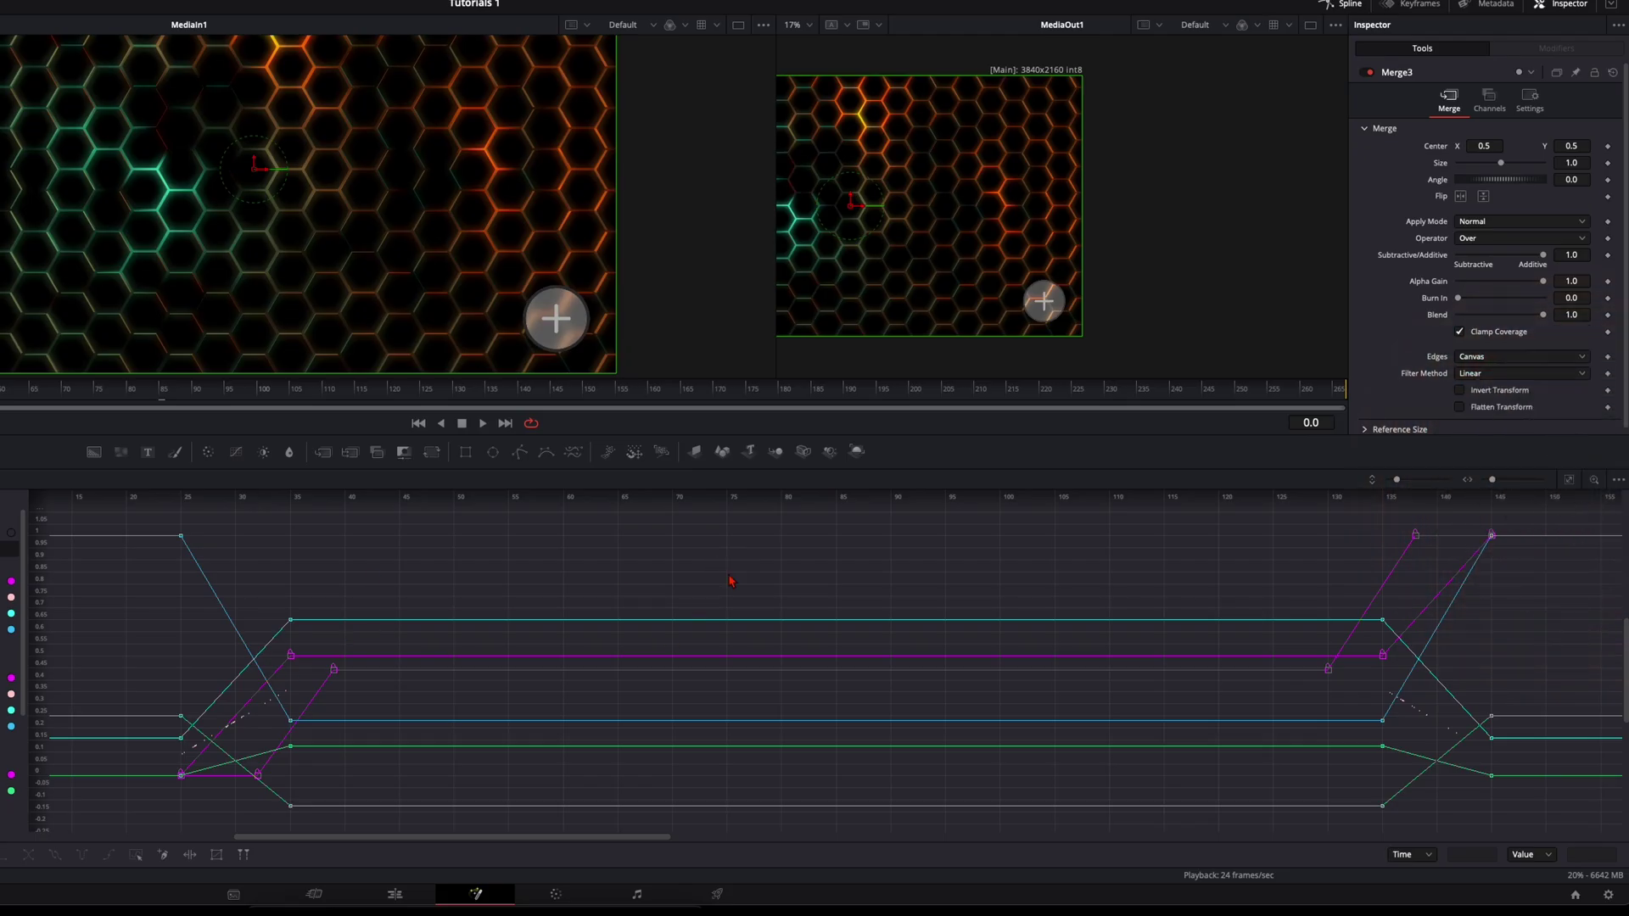
- Flatten all keyframes in the displayed rectangle curves and adjust their Ease In value
key("super+a")
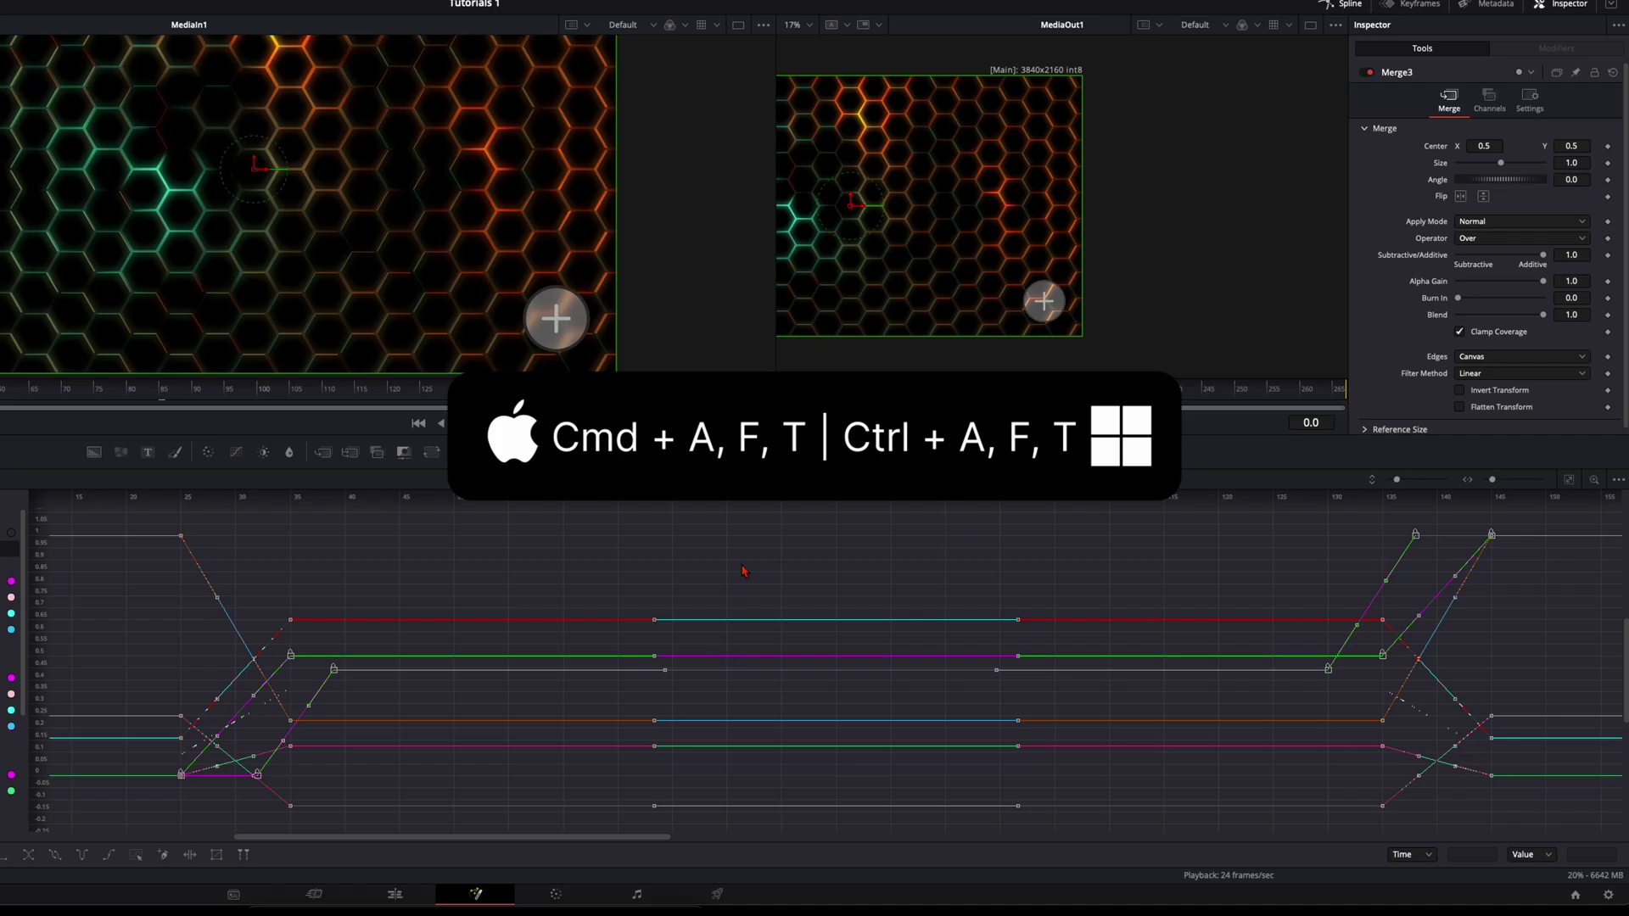
key("f")
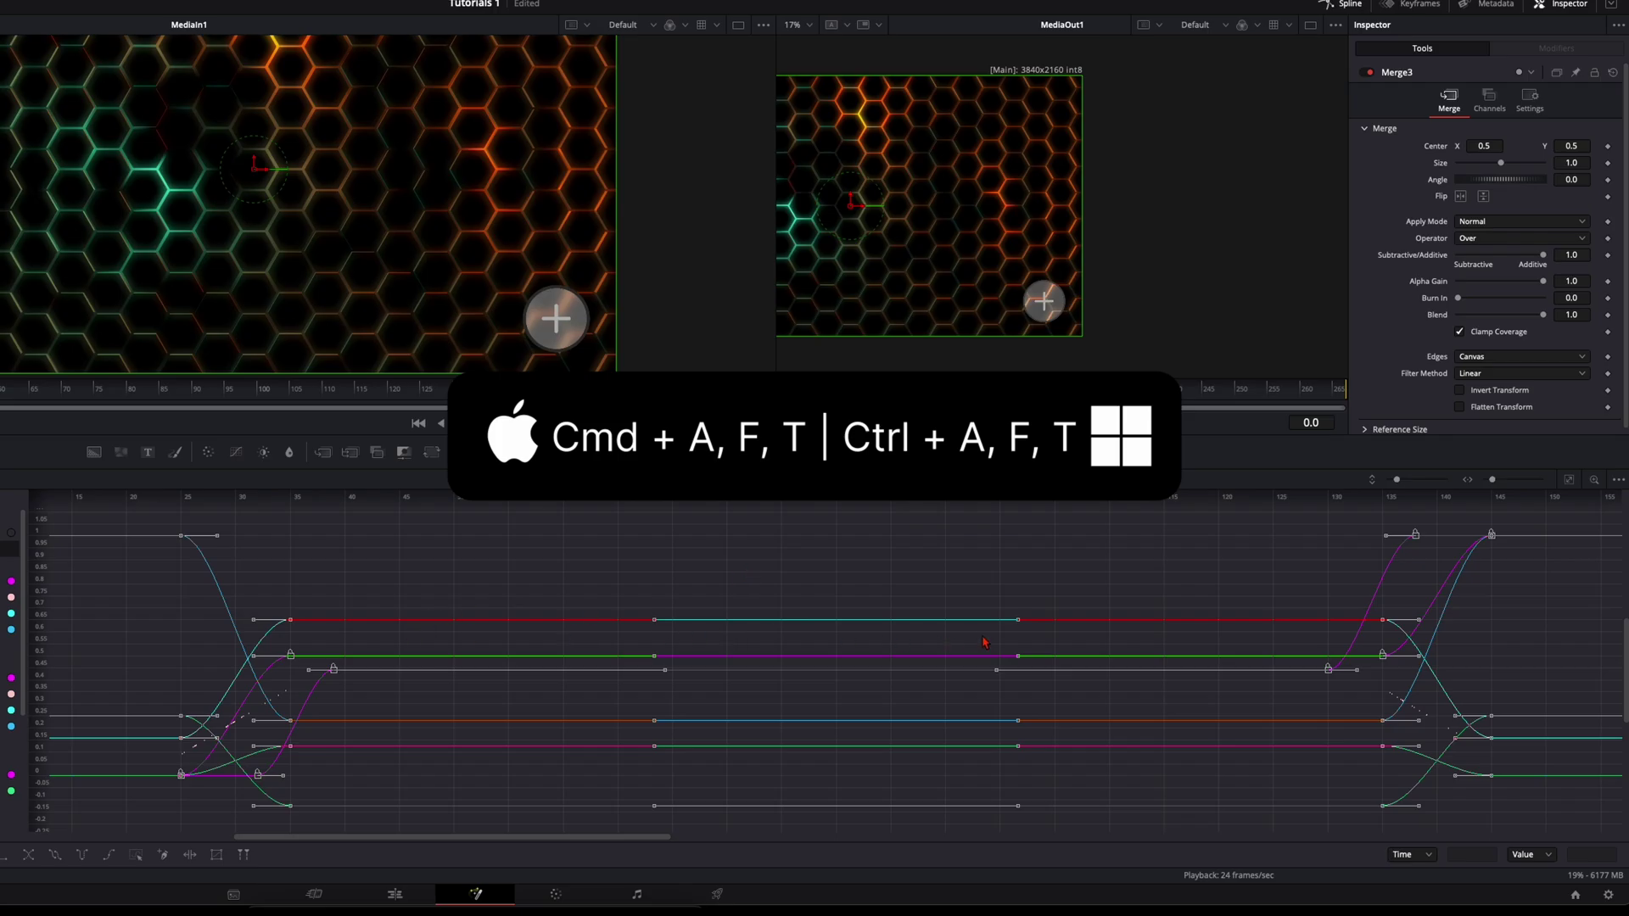
key("t")
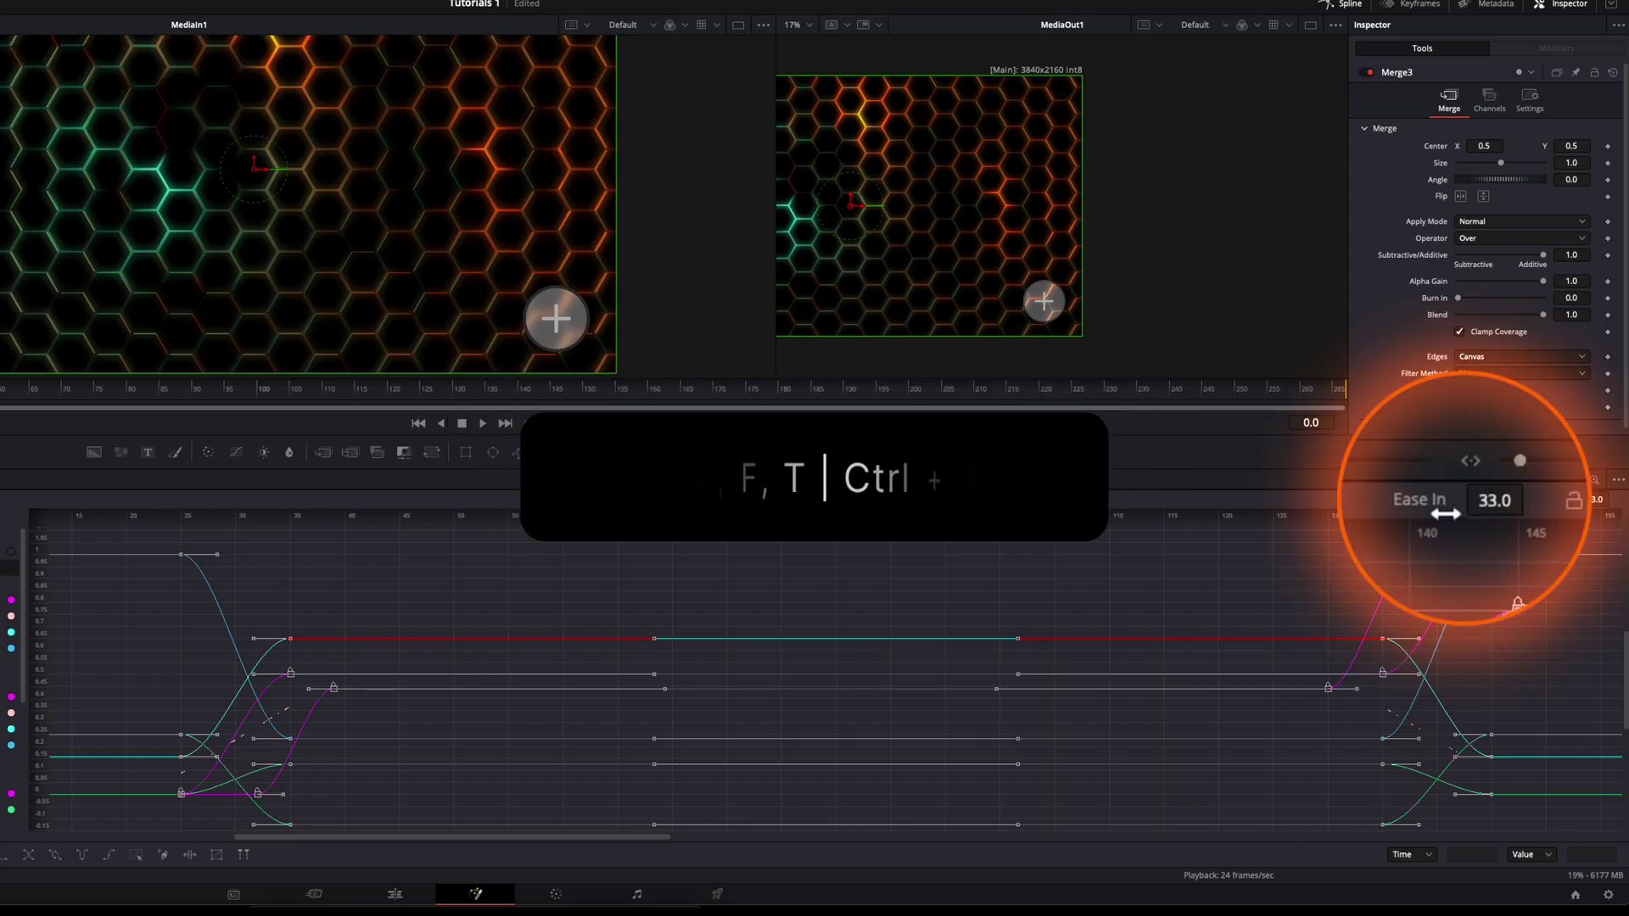
left_click_drag(1486, 500, 679, 456)
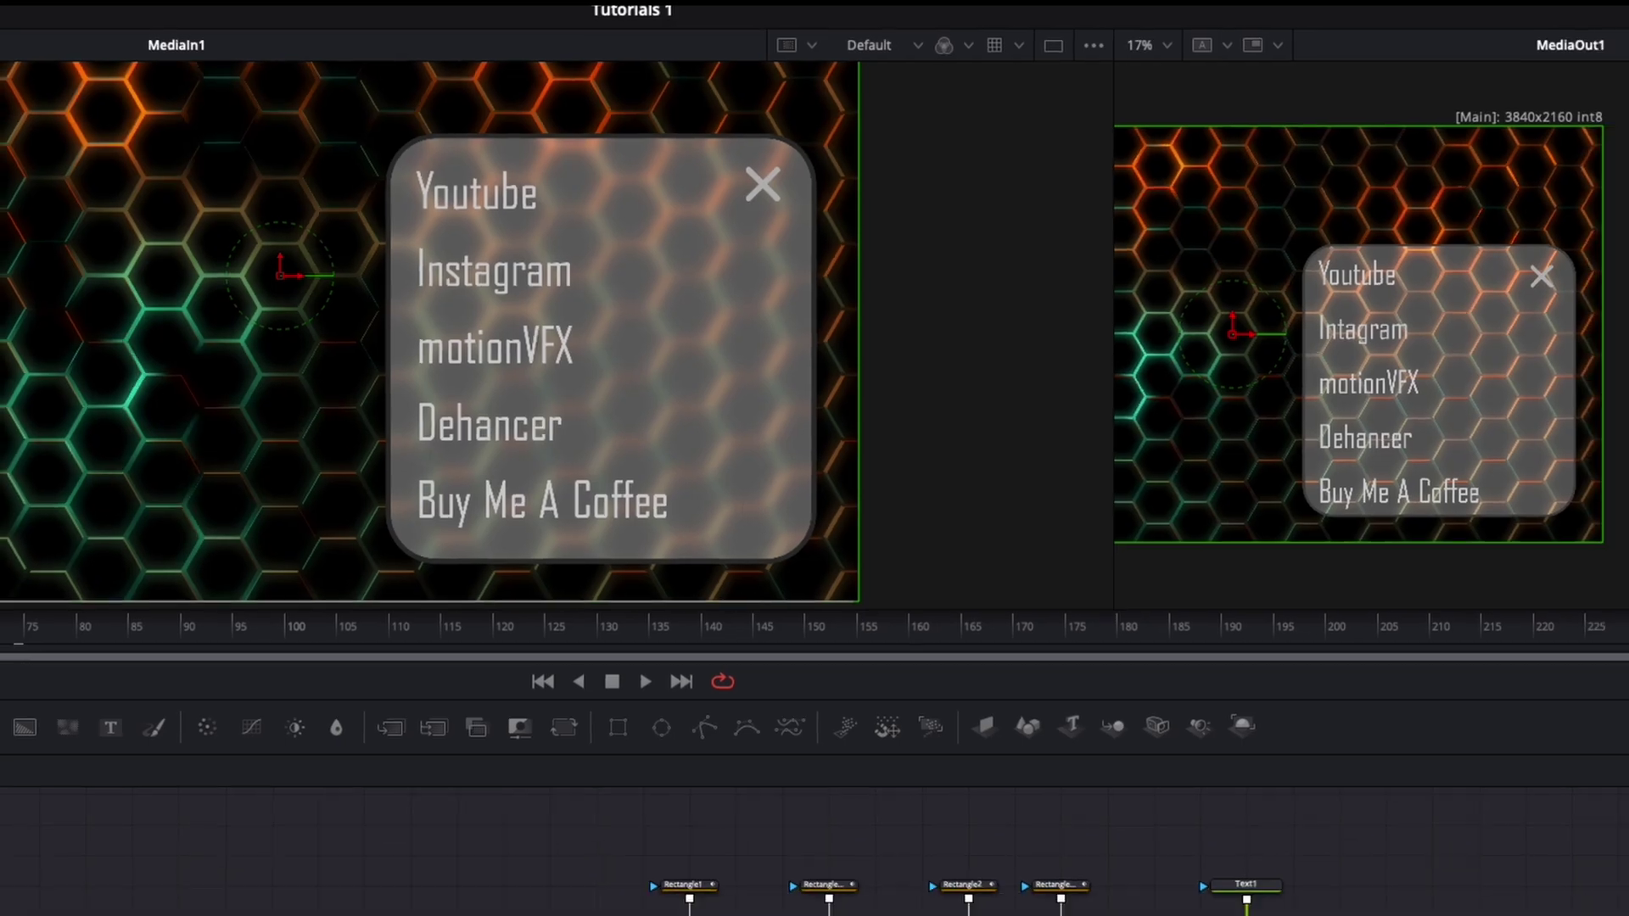
- Go to frame 101 and move the HexagonGlow node farther from Merge1 to make room between them
left_click(299, 646)
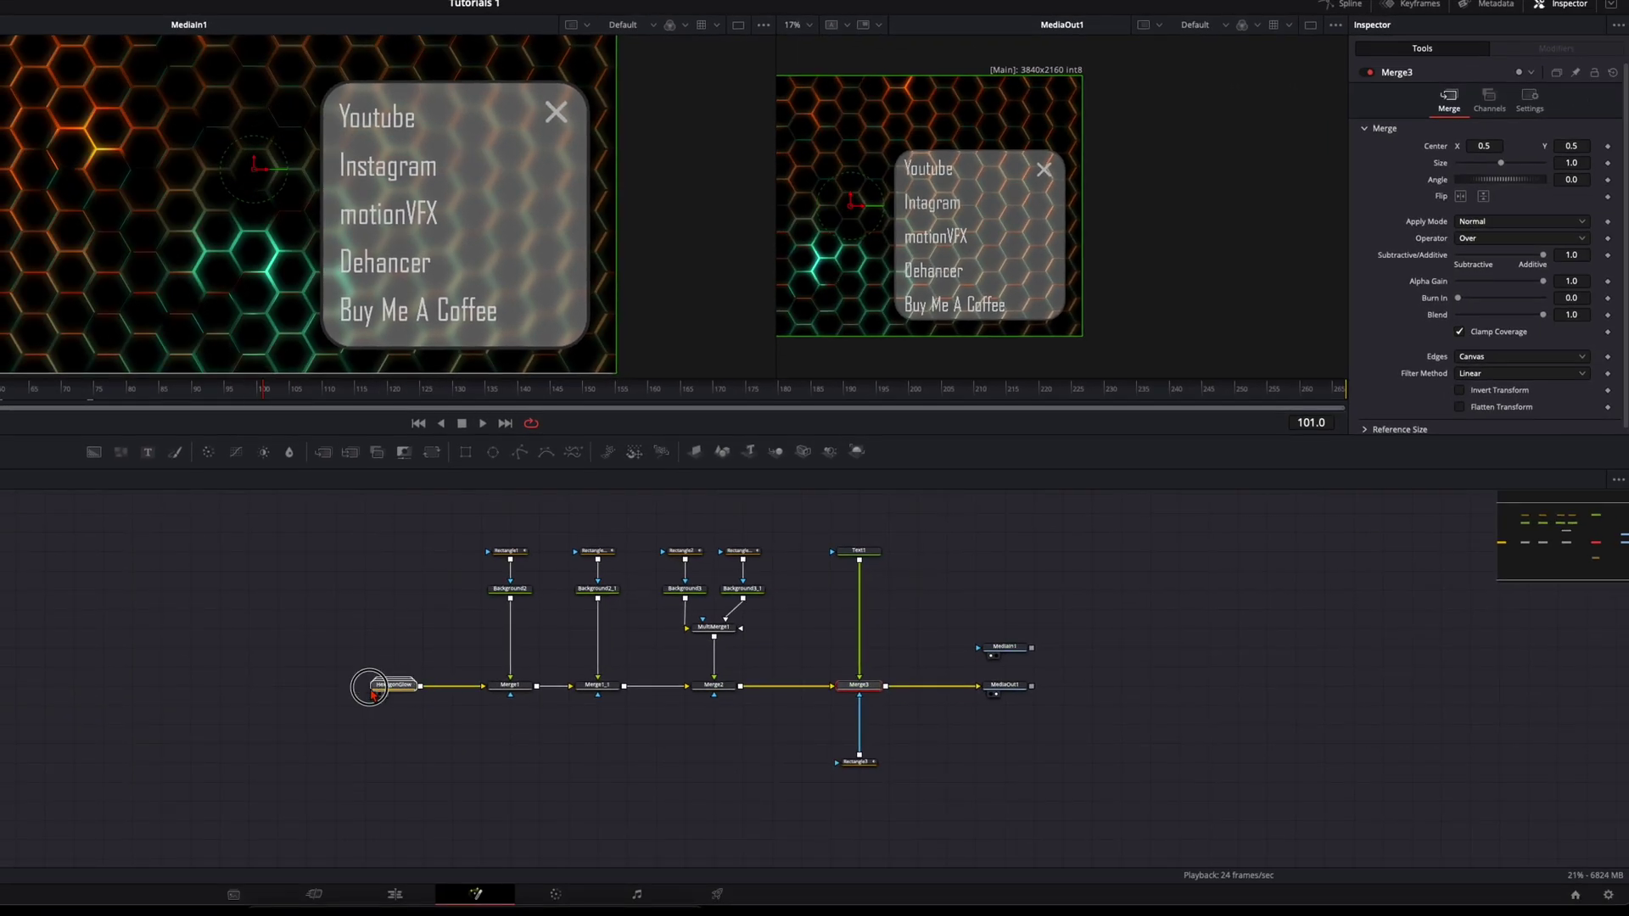
left_click_drag(373, 696, 278, 693)
left_click(277, 692)
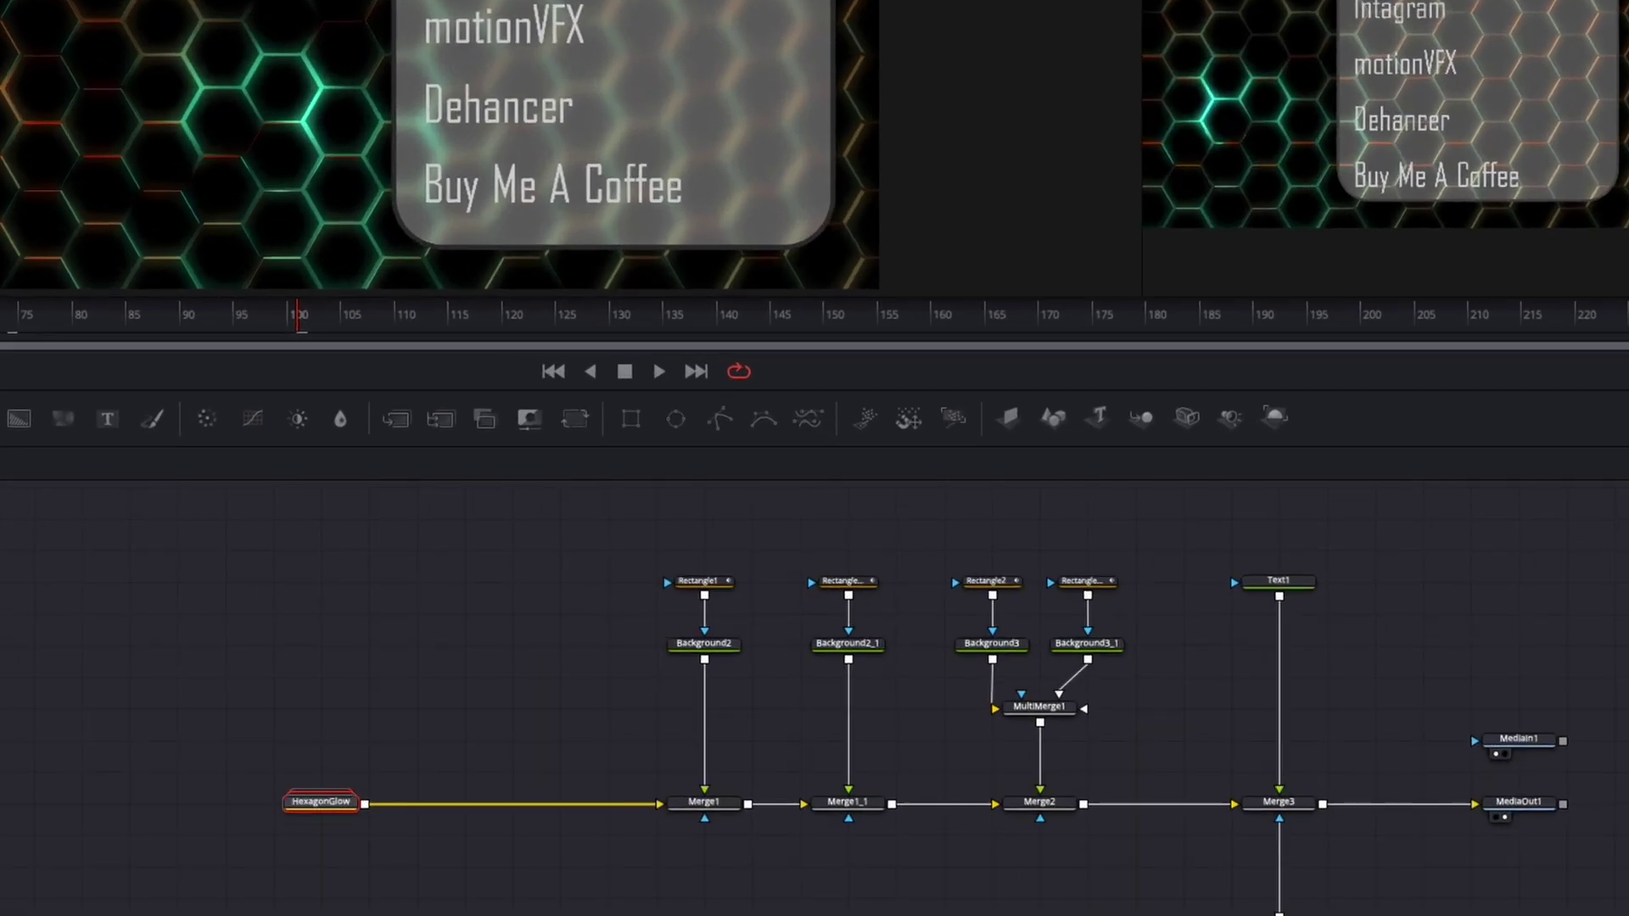
- Add a Gaussian Blur node between HexagonGlow and Merge1, and connect Rectangle1 to it as its effect mask
key("shift+space")
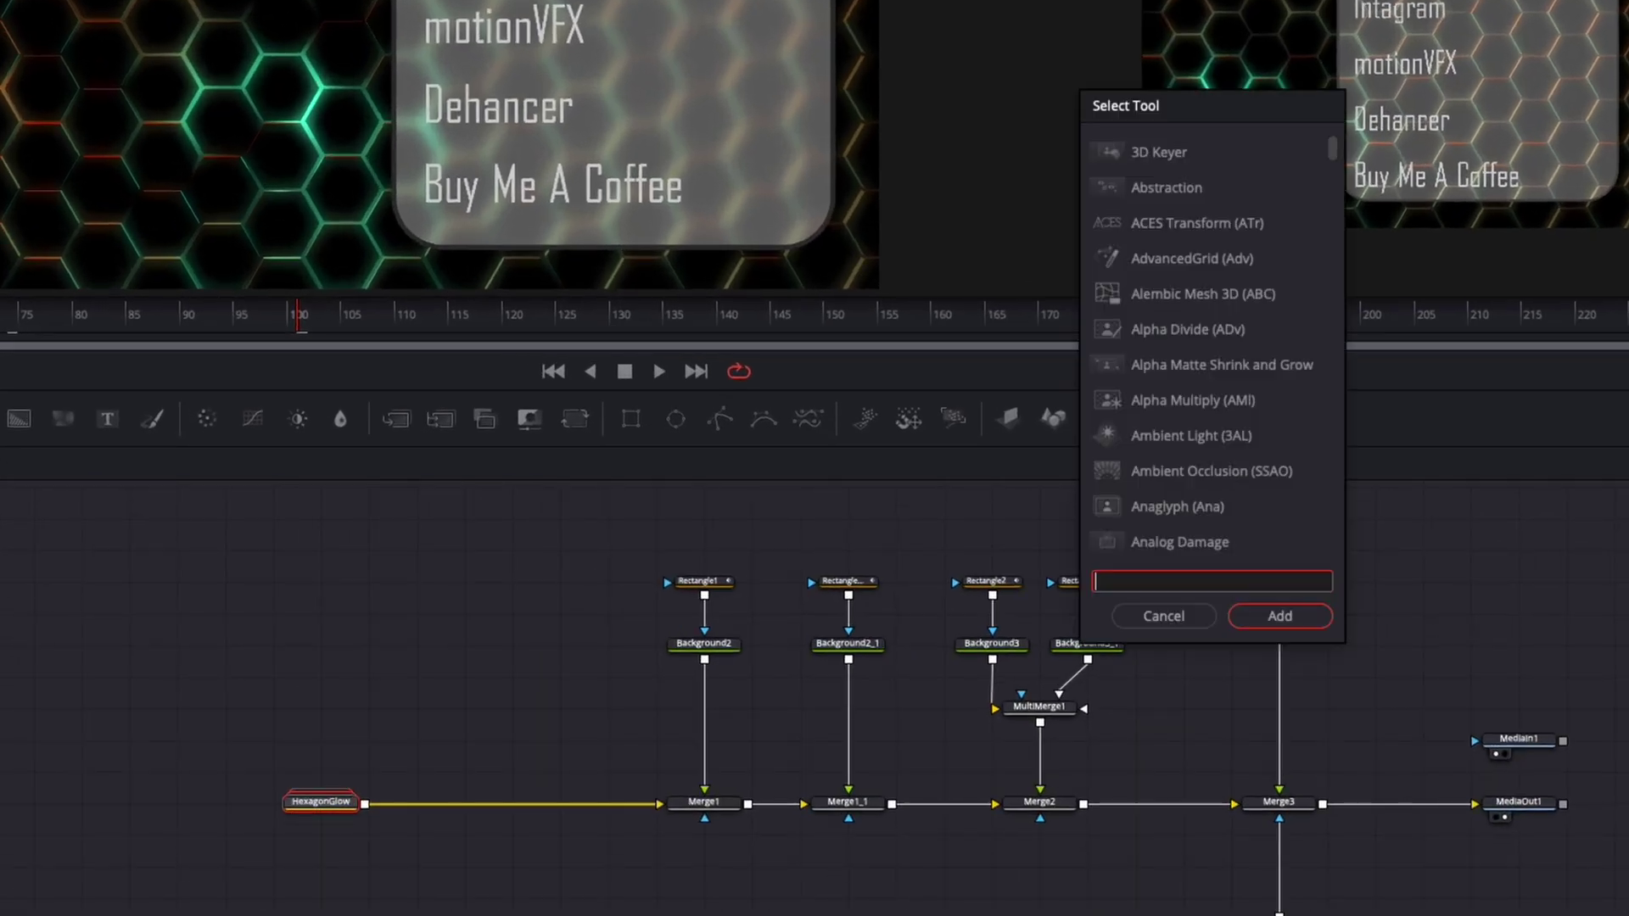
type("gaus")
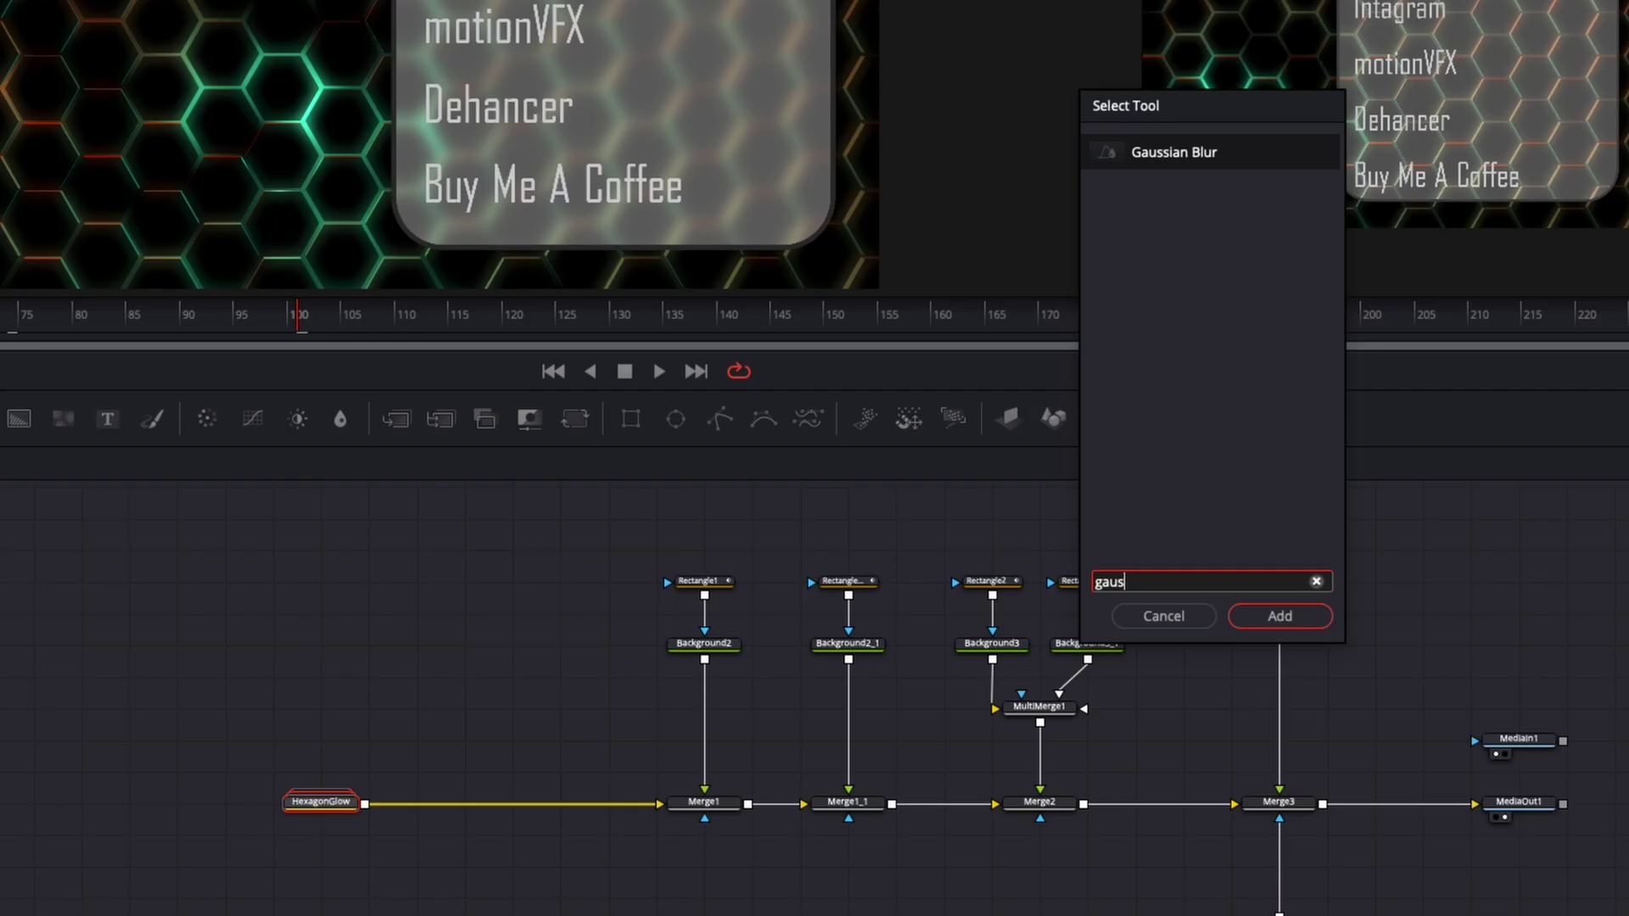
key("Return")
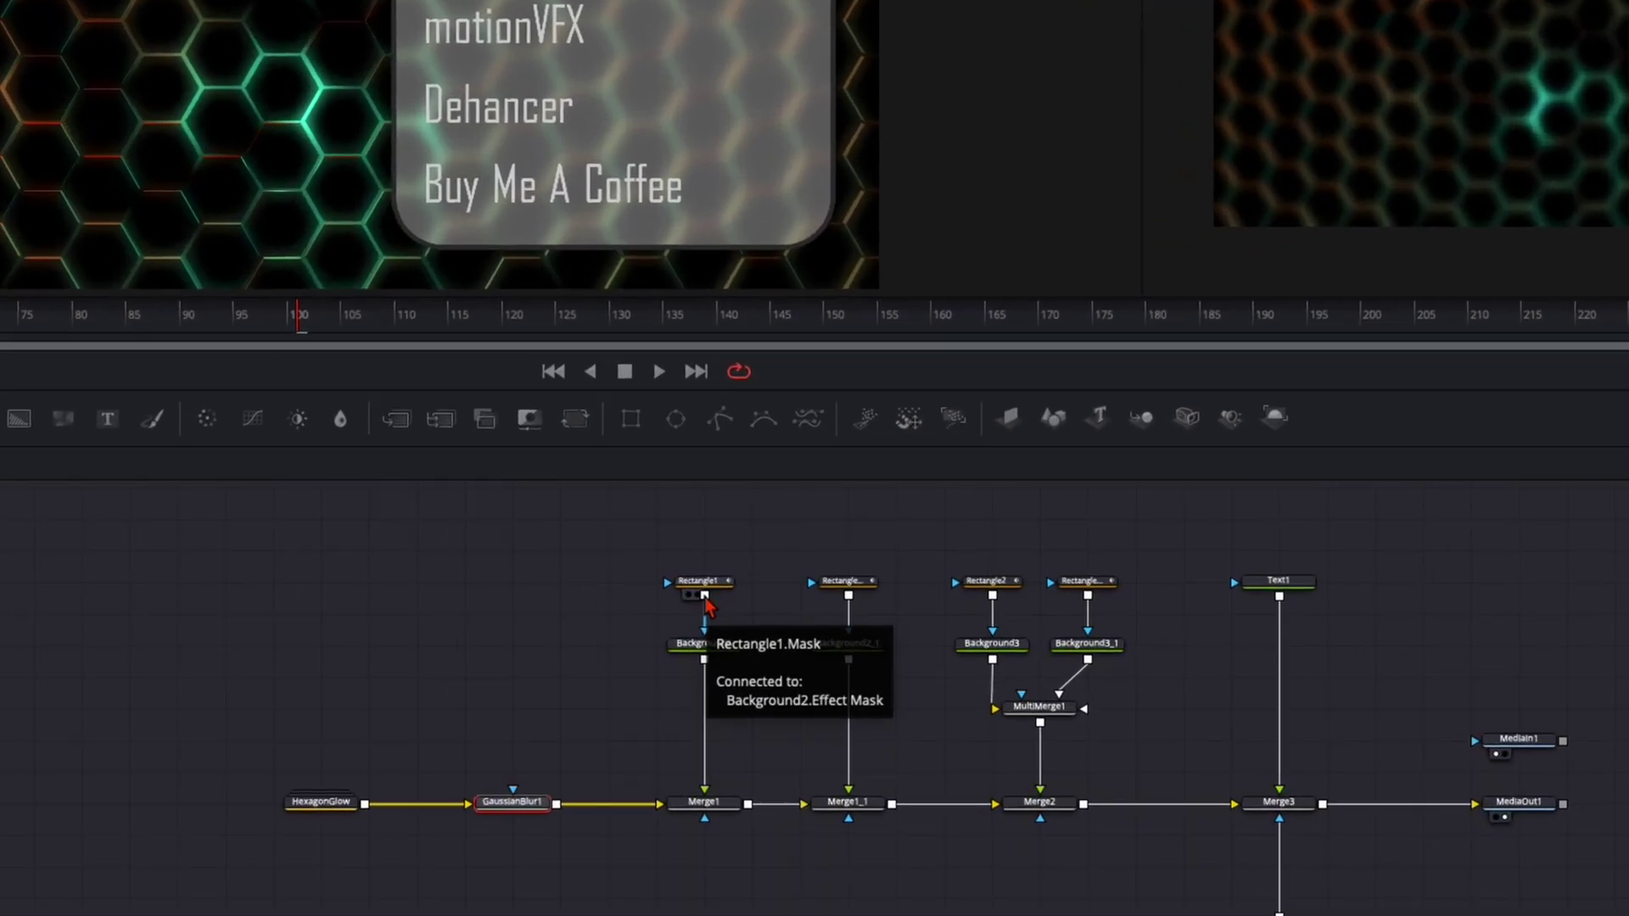
left_click_drag(705, 600, 517, 799)
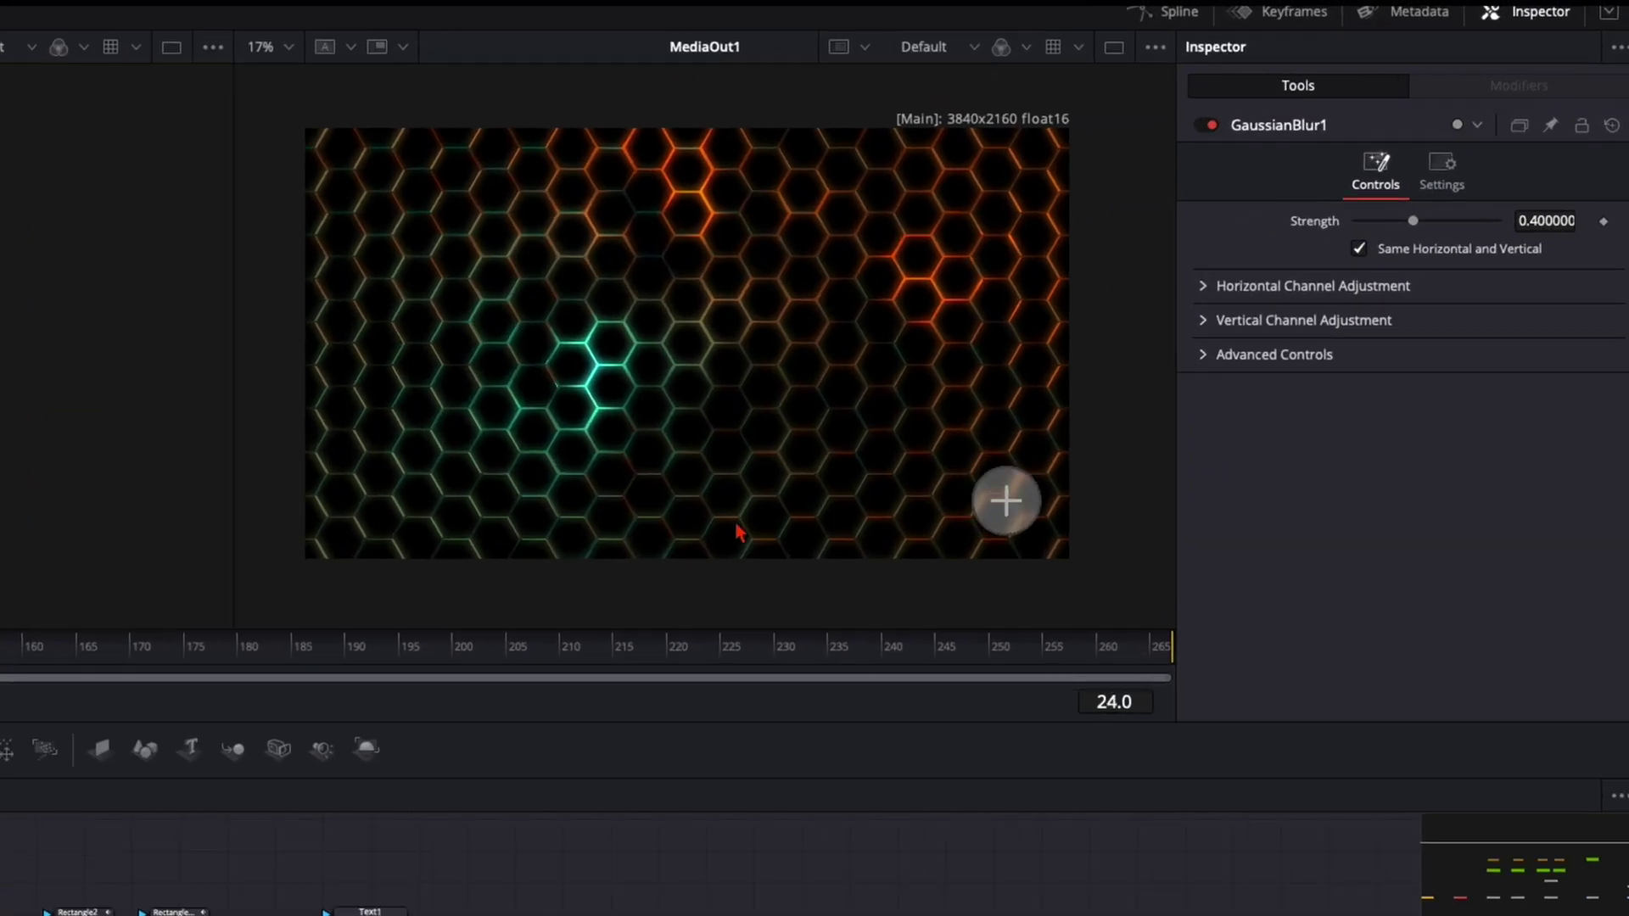
scroll(998, 514, "up", 3)
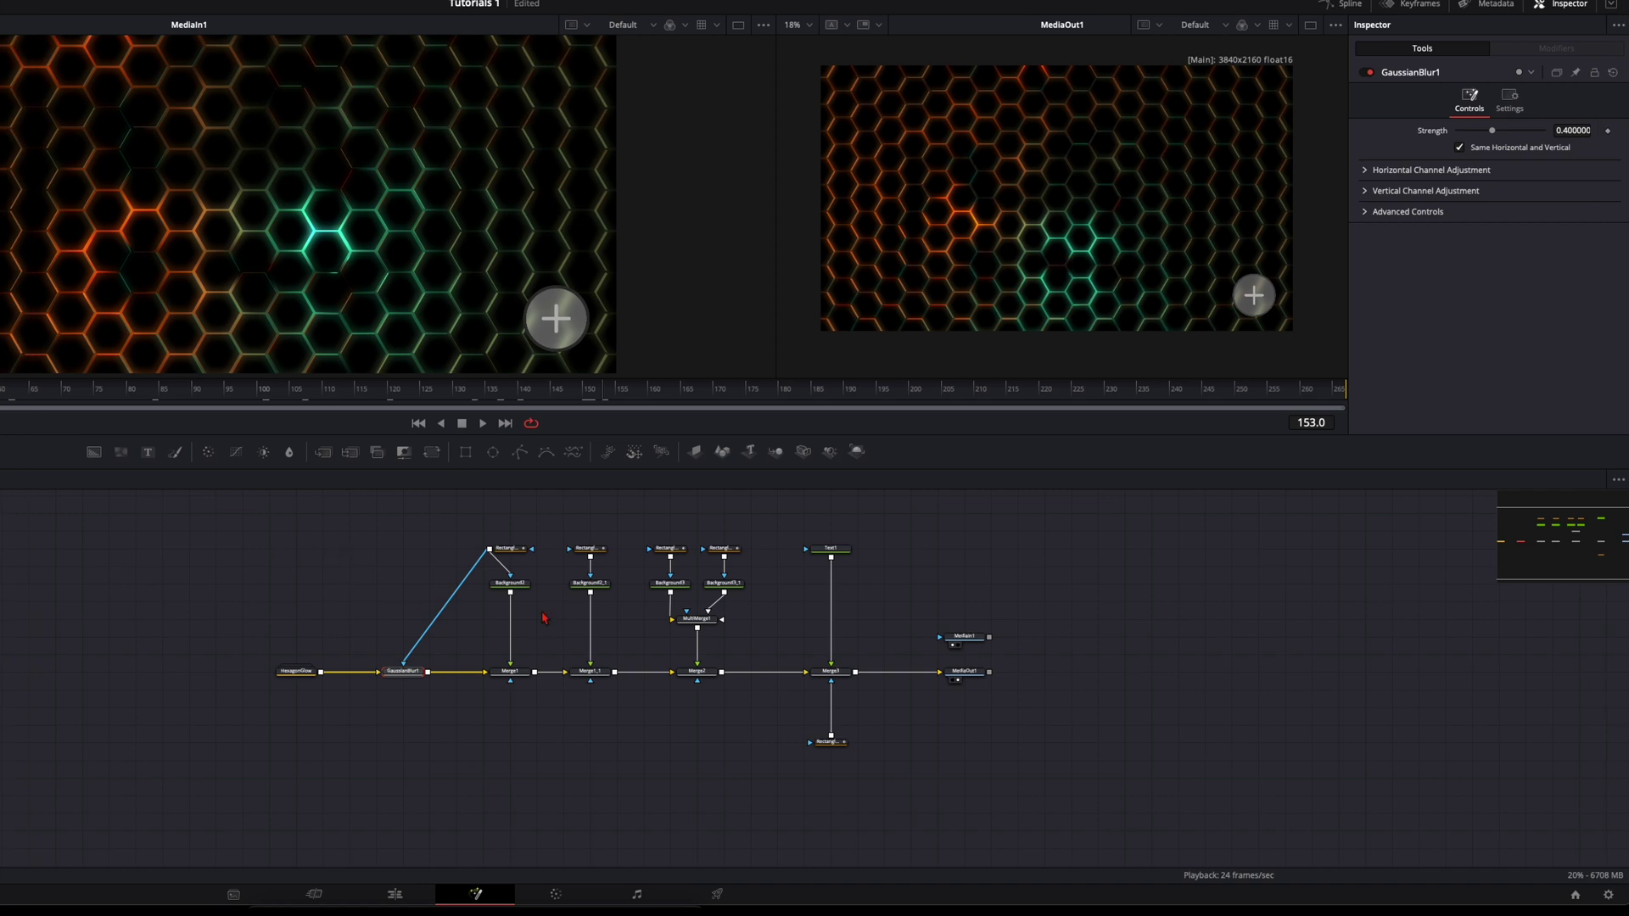
- Enable motion blur on Rectangle1 with quality 10 and a shutter angle of about 93.5
left_click(495, 549)
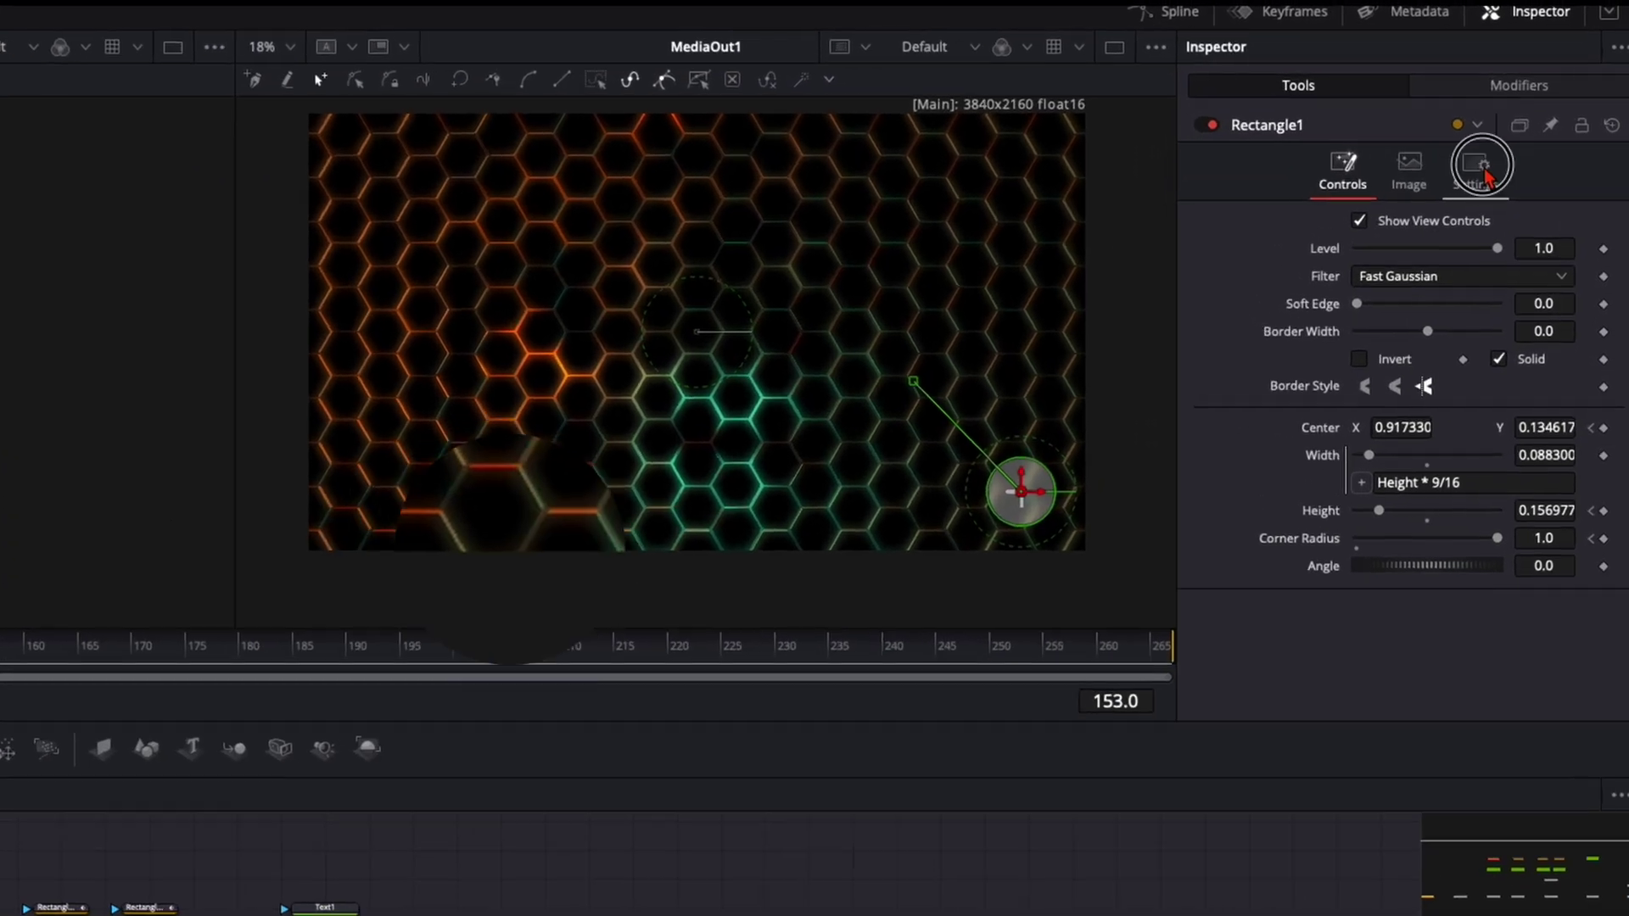
left_click(1534, 102)
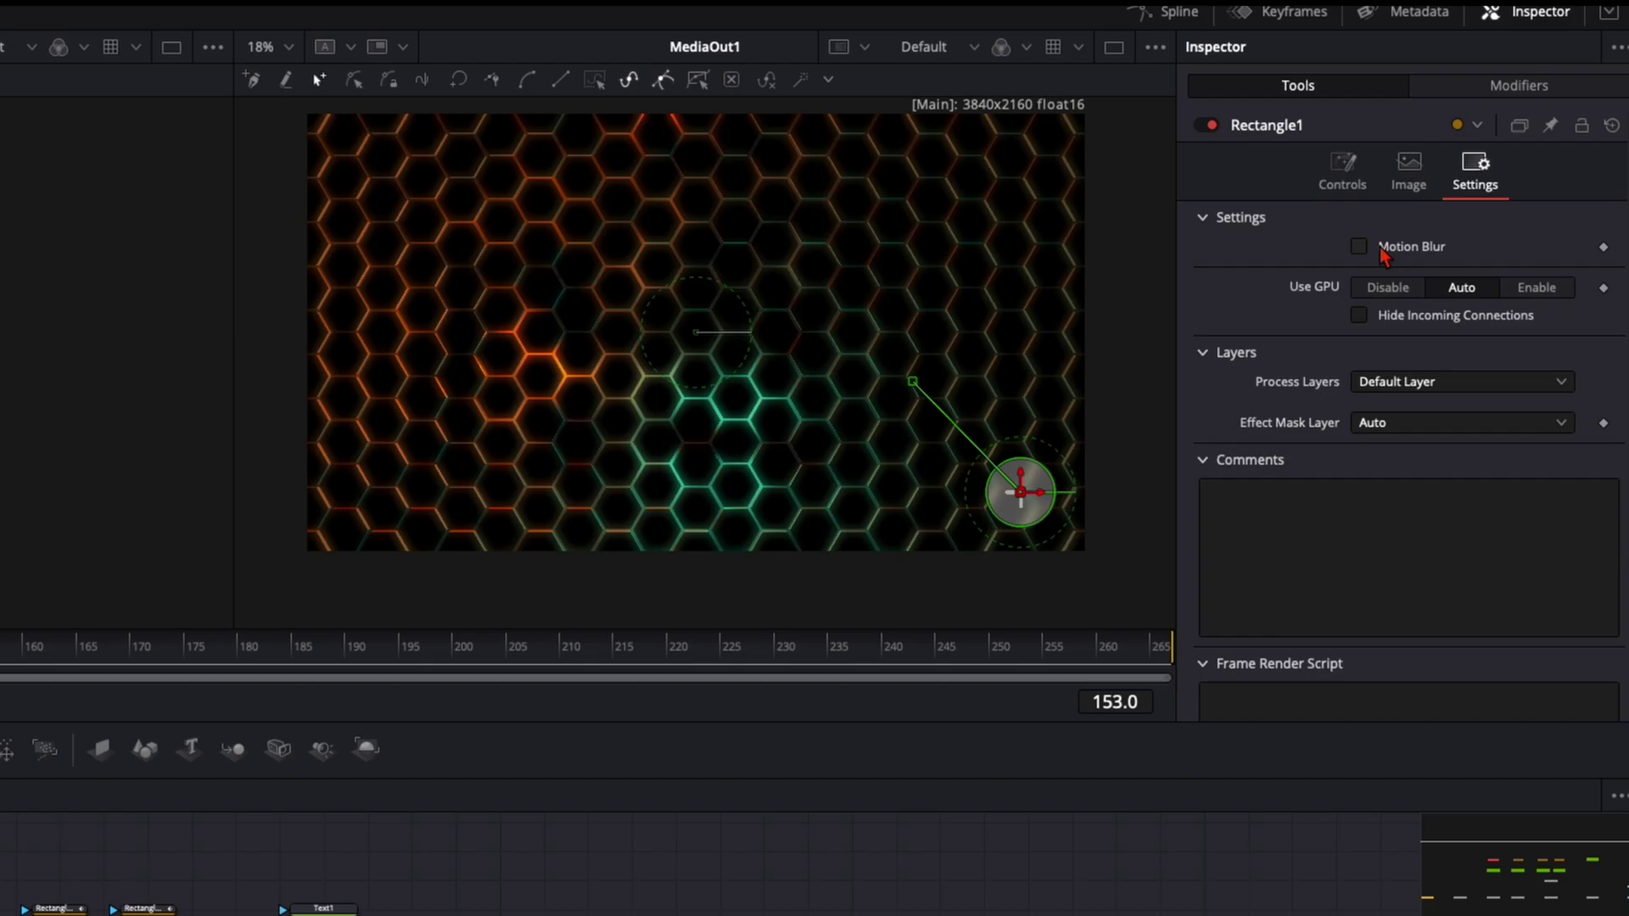
left_click(1360, 248)
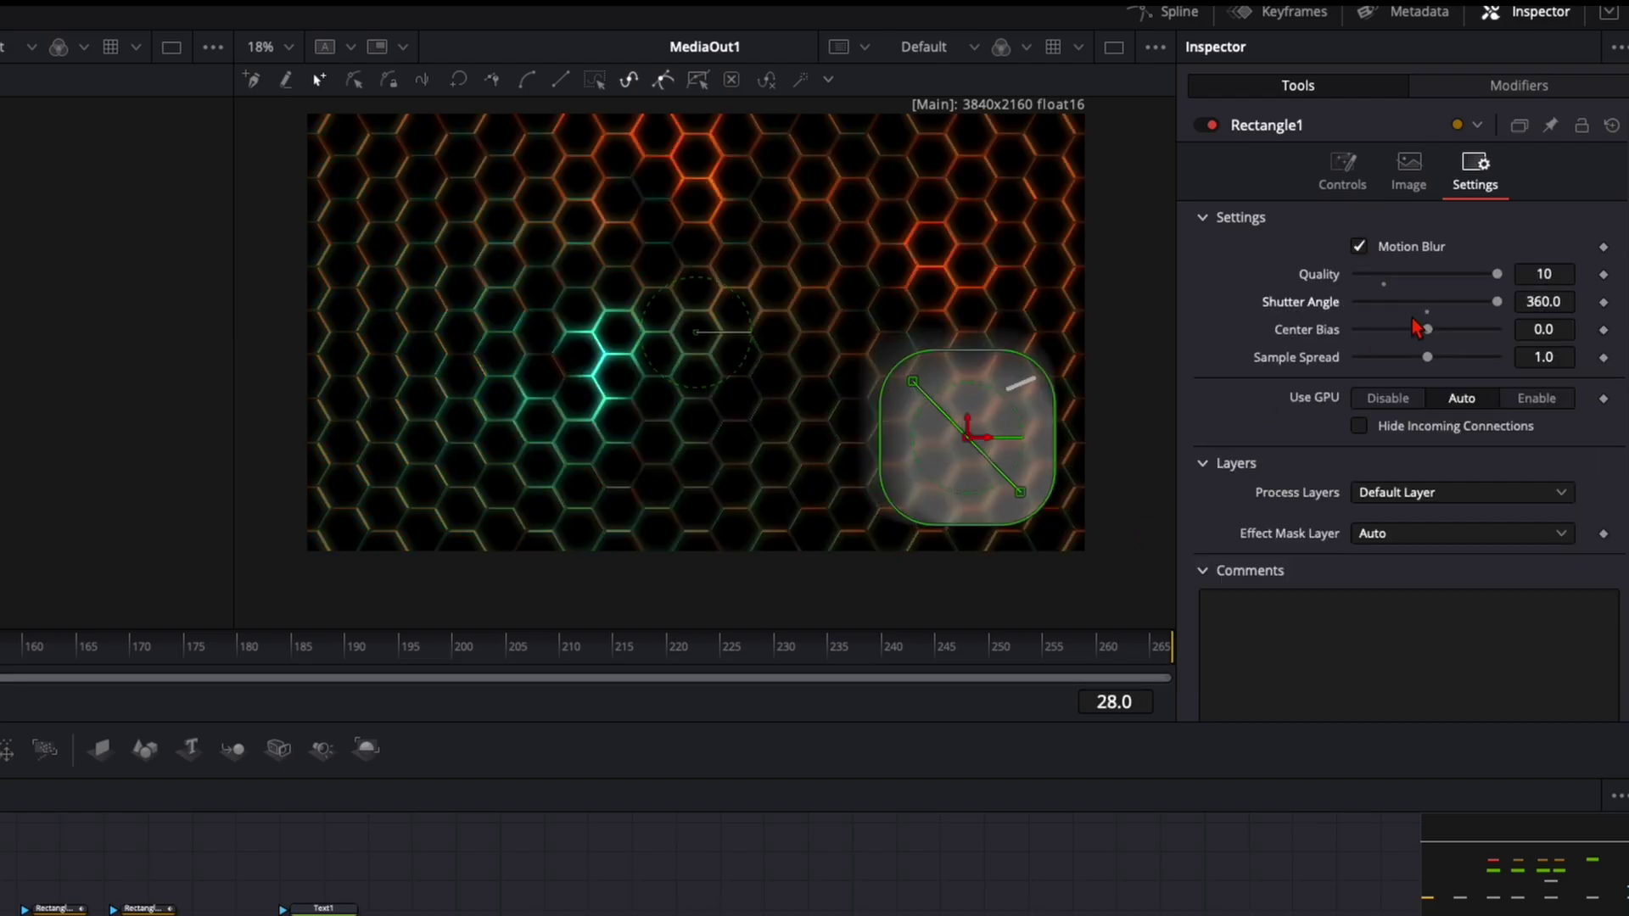
left_click_drag(1509, 312, 1399, 321)
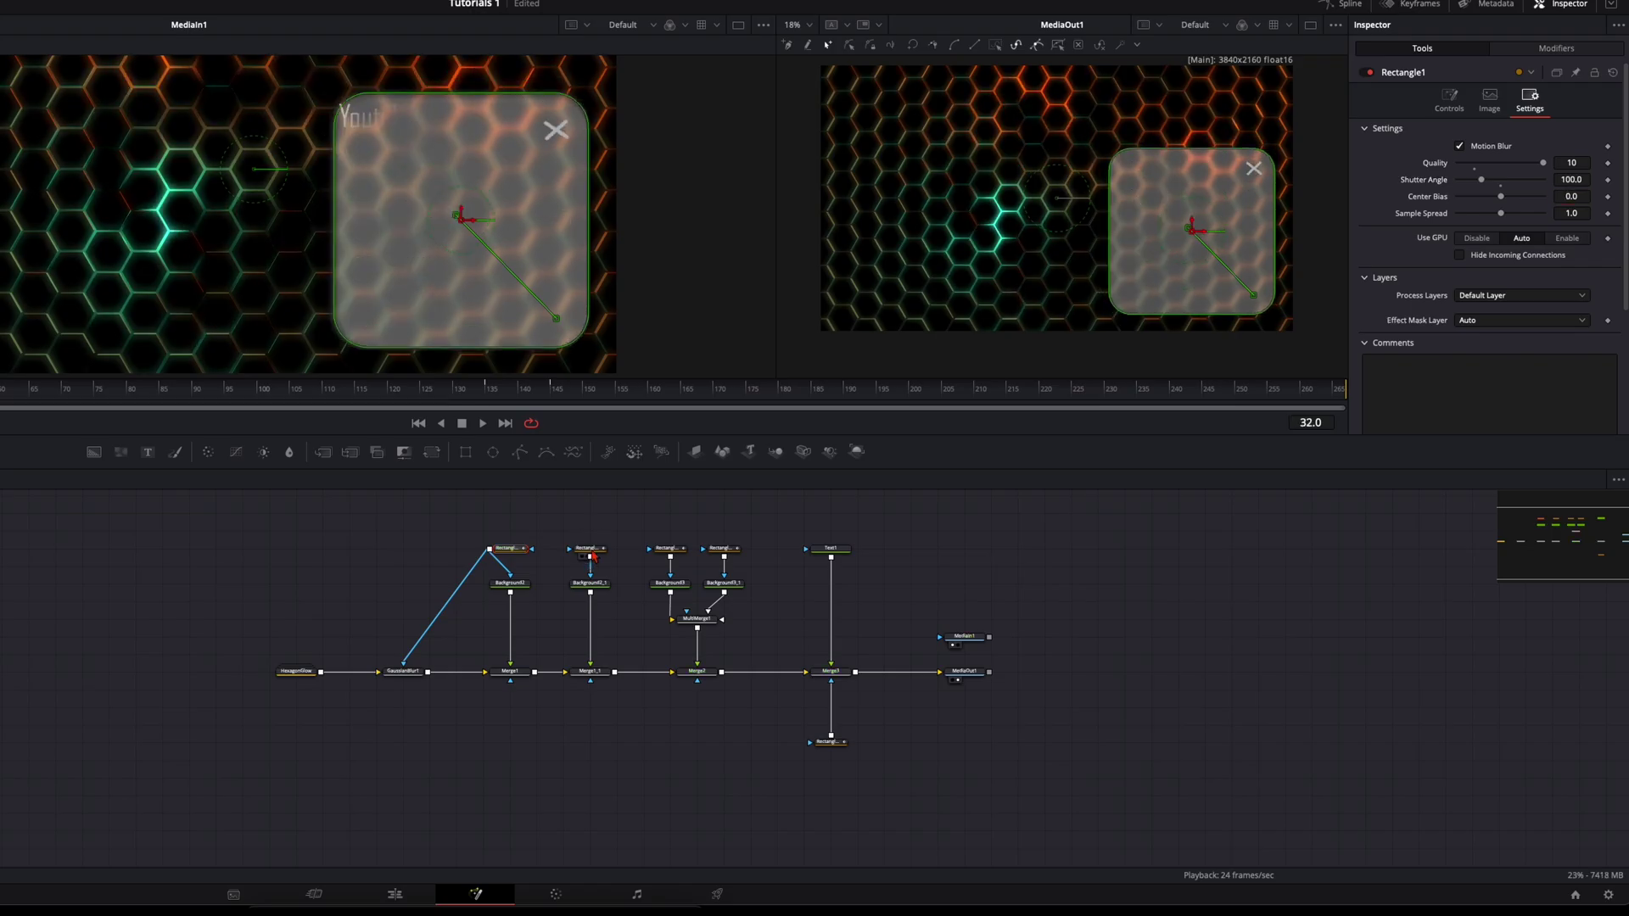
- Enable motion blur on Rectangle1_1, setting its quality to 10 and its shutter angle to 10
left_click(592, 551)
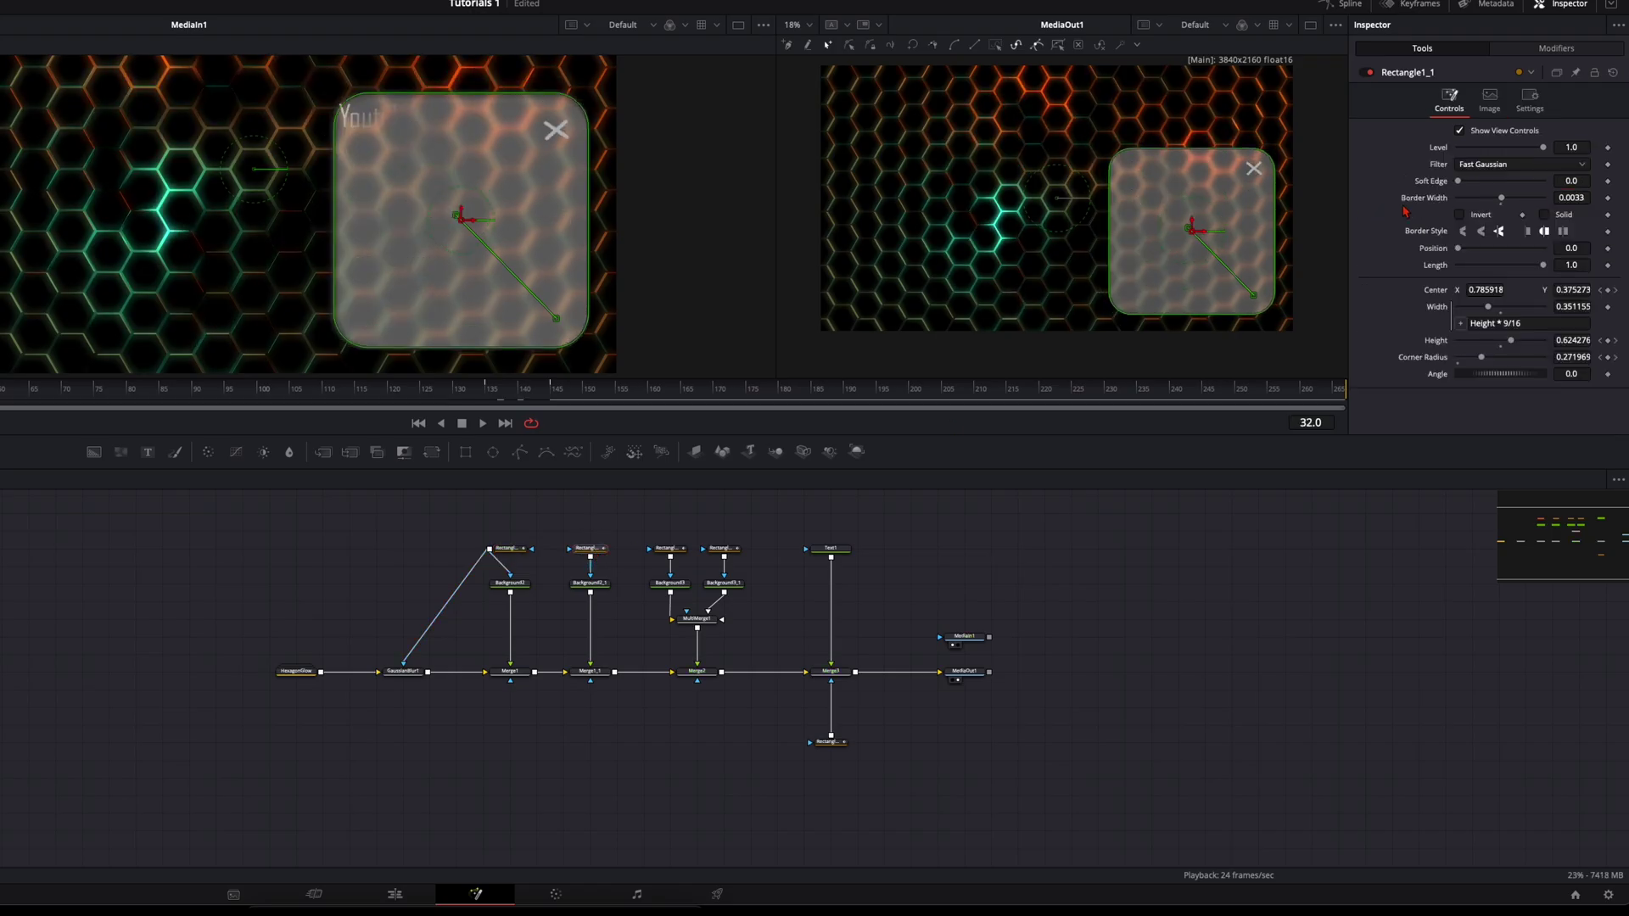
left_click(1527, 102)
left_click(1474, 163)
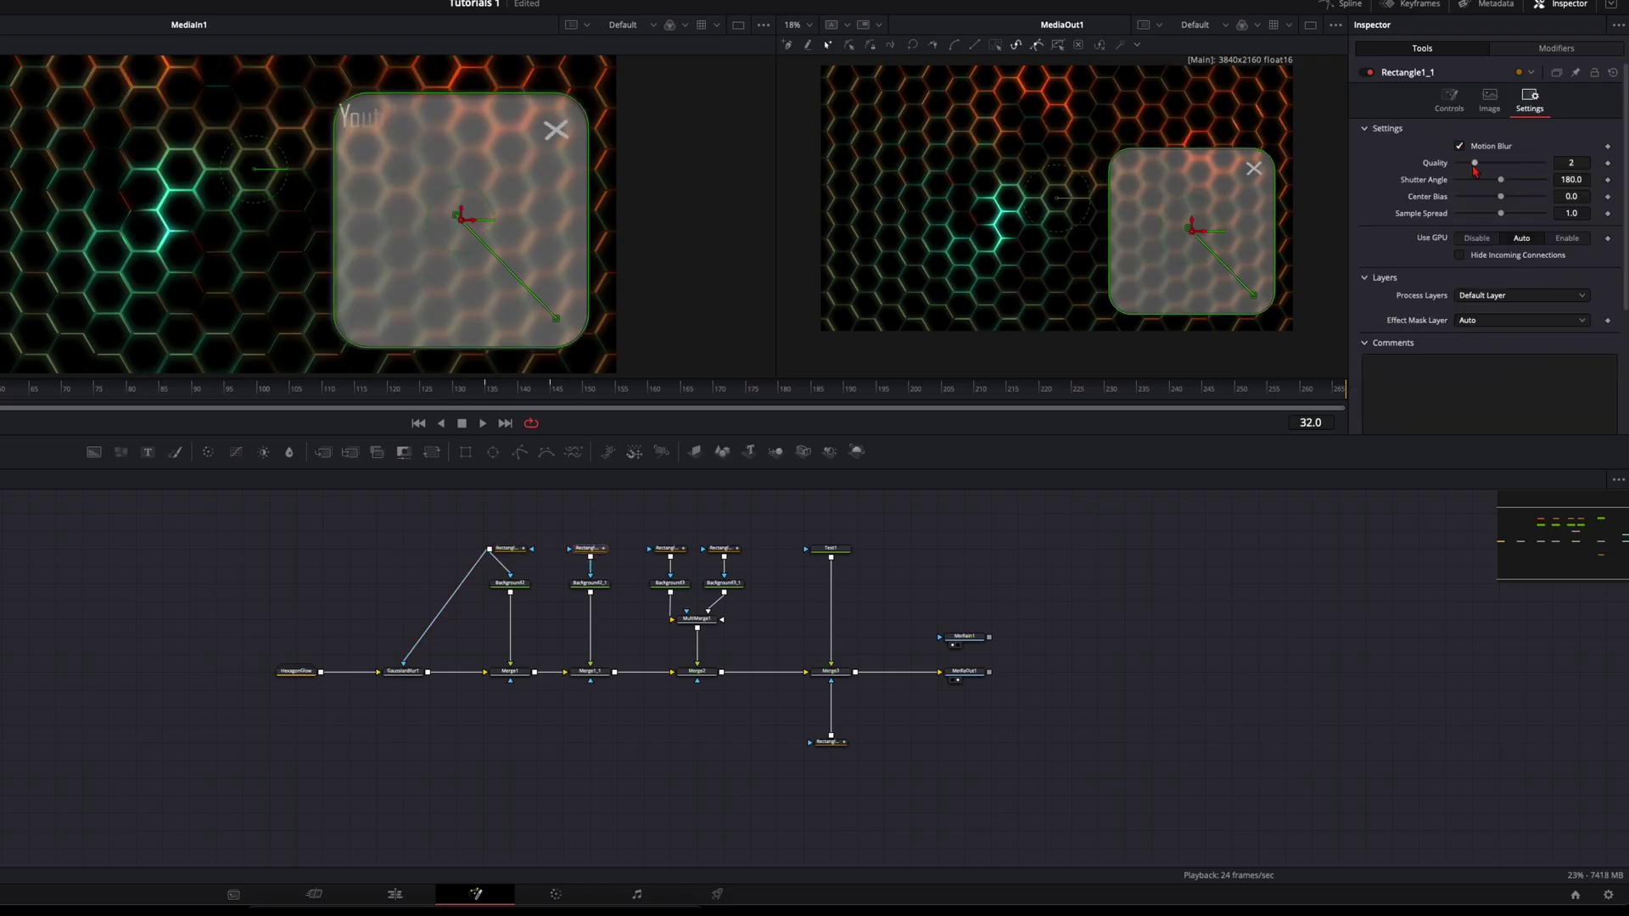
left_click_drag(1477, 167, 1543, 163)
left_click(1569, 180)
type("10")
key("Tab")
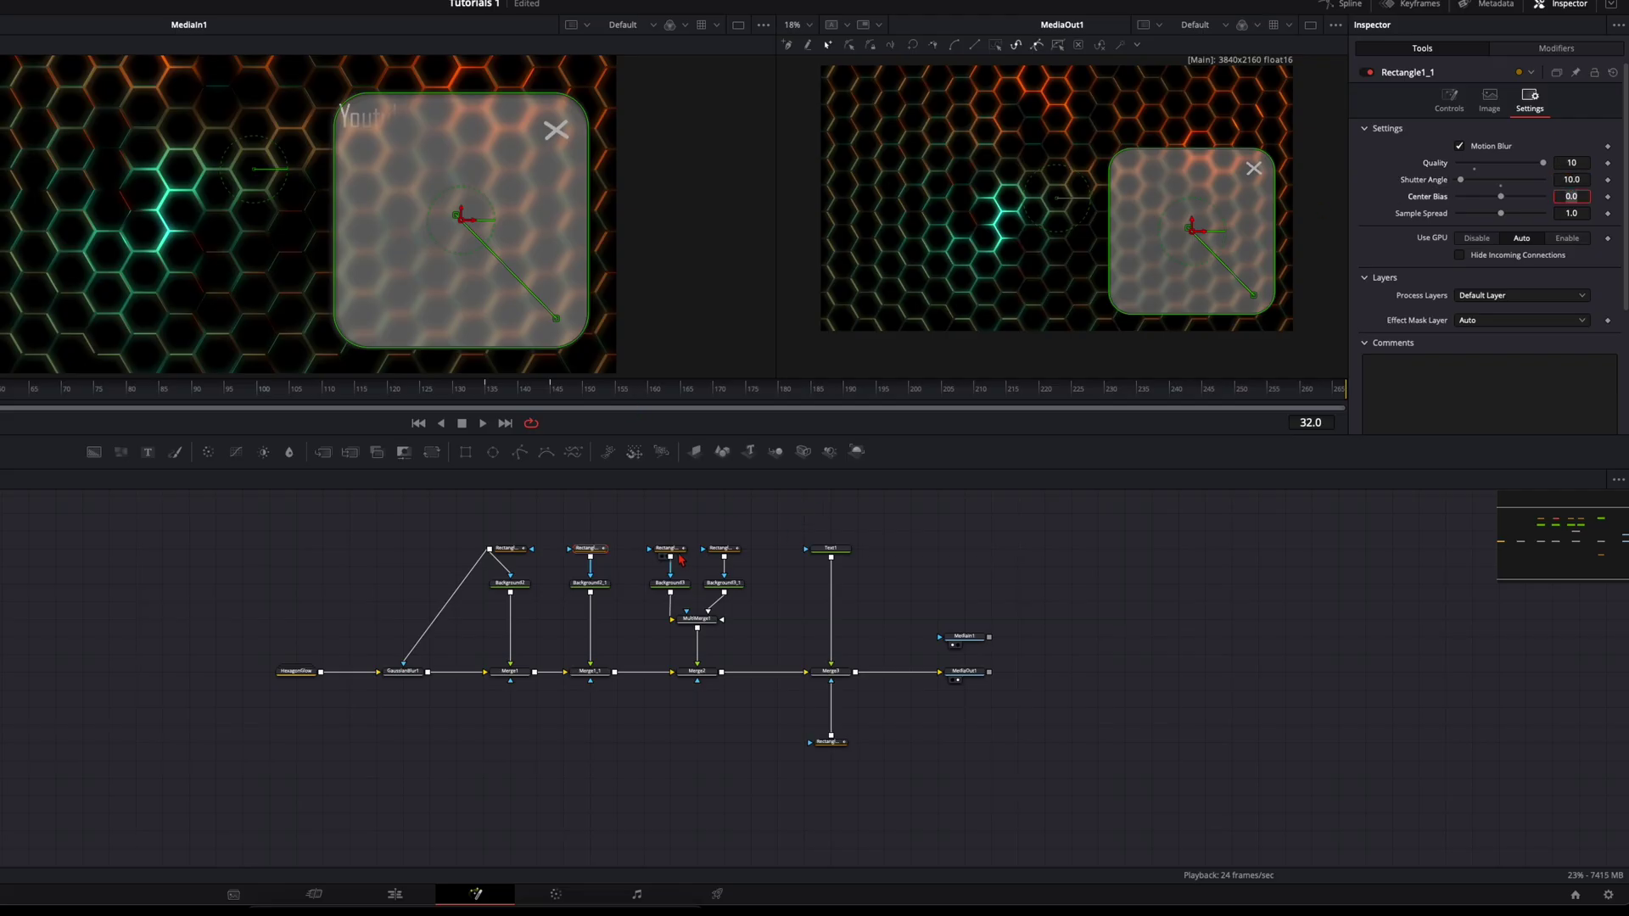